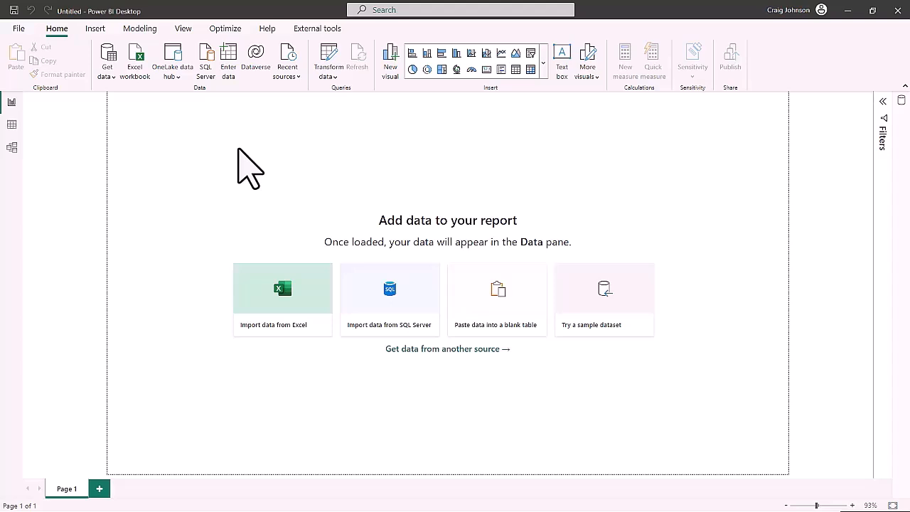
Import the Sales CSV file from the USSales folder and open it for transformation in Power Query Editor.
left_click(107, 70)
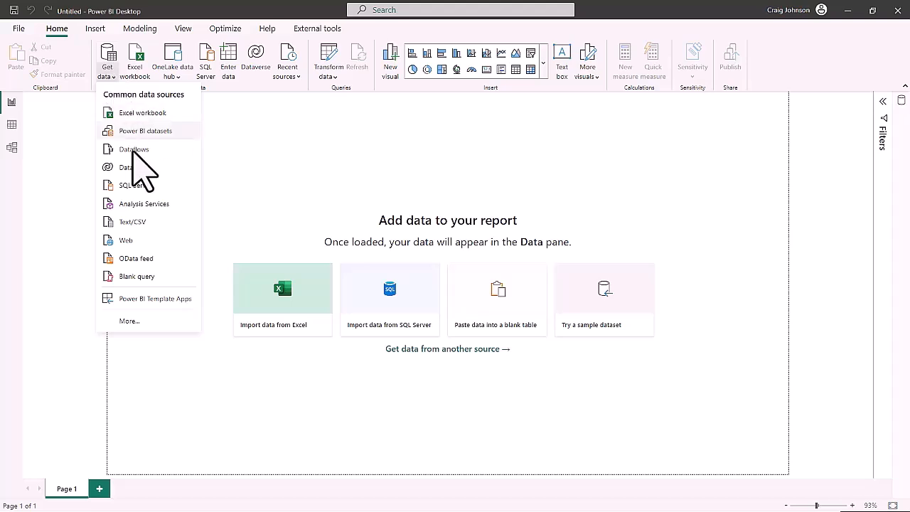
left_click(135, 222)
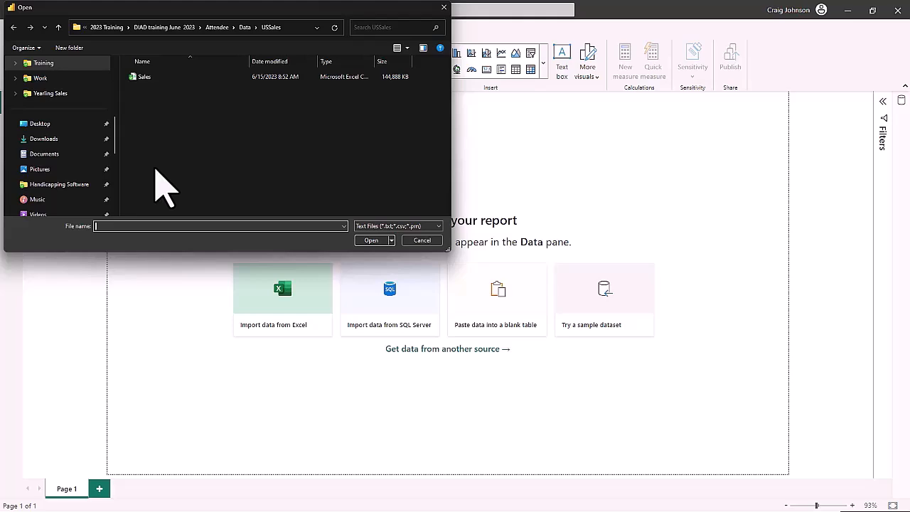
left_click(163, 77)
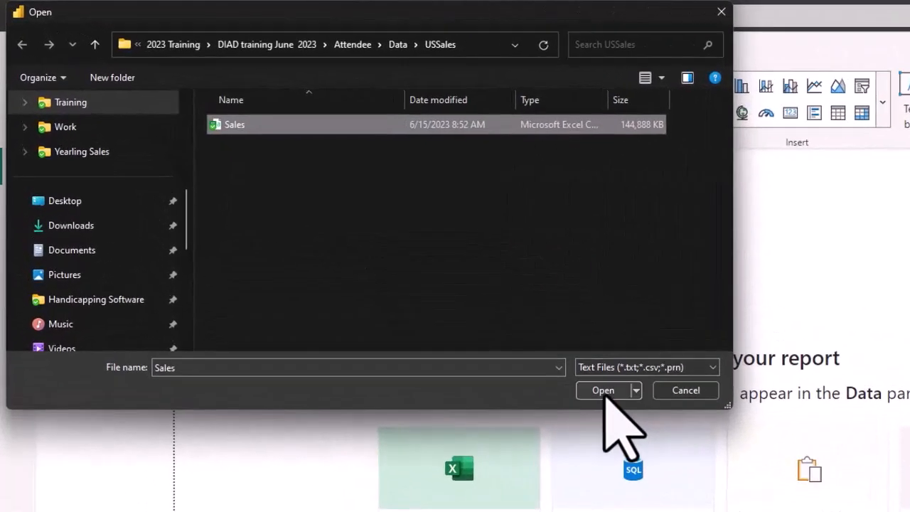
left_click(487, 315)
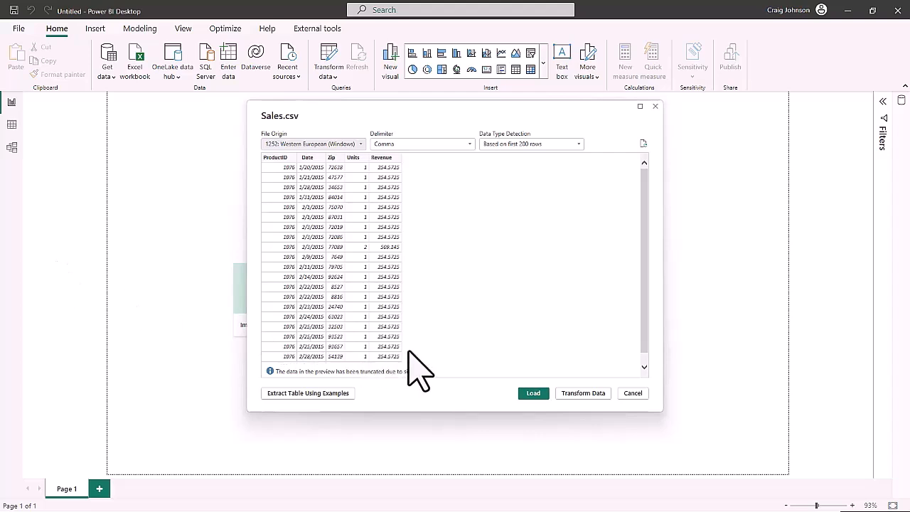
left_click(580, 392)
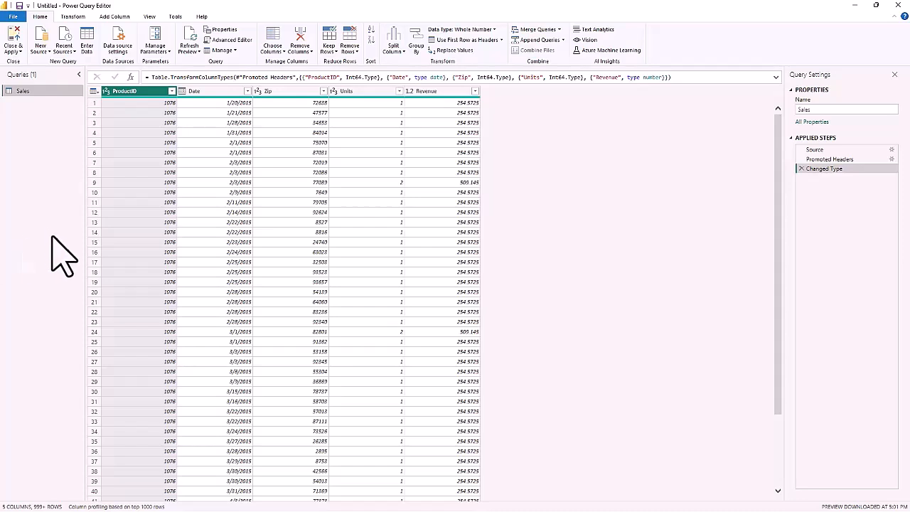
Change the Sales query's Zip column to the Text data type, replacing the current type conversion.
left_click(277, 92)
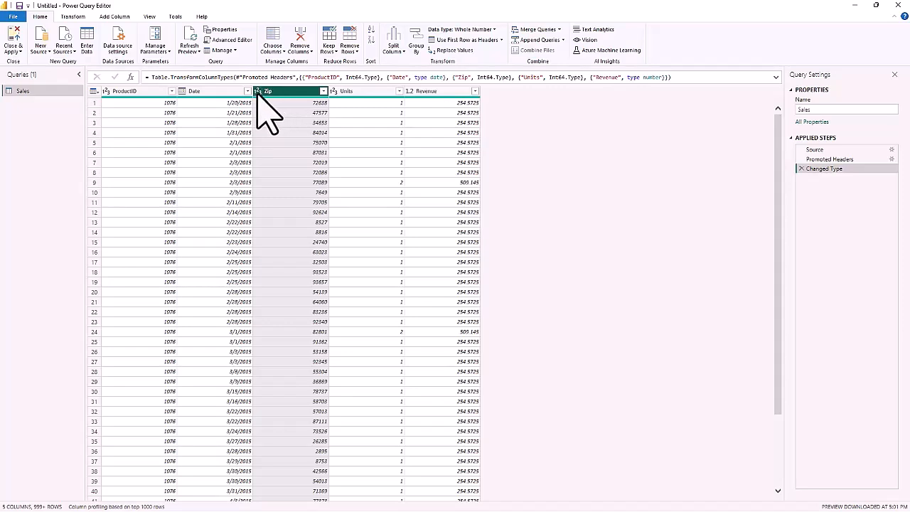
left_click(259, 92)
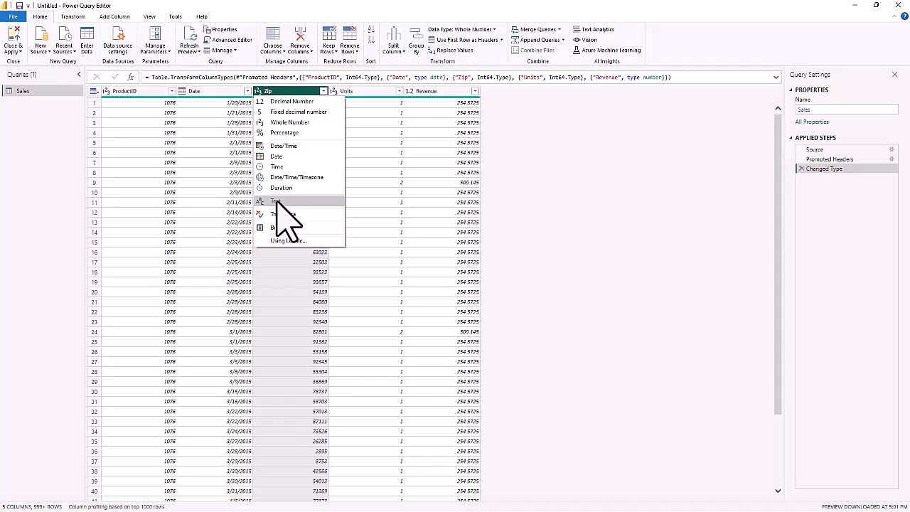
left_click(277, 202)
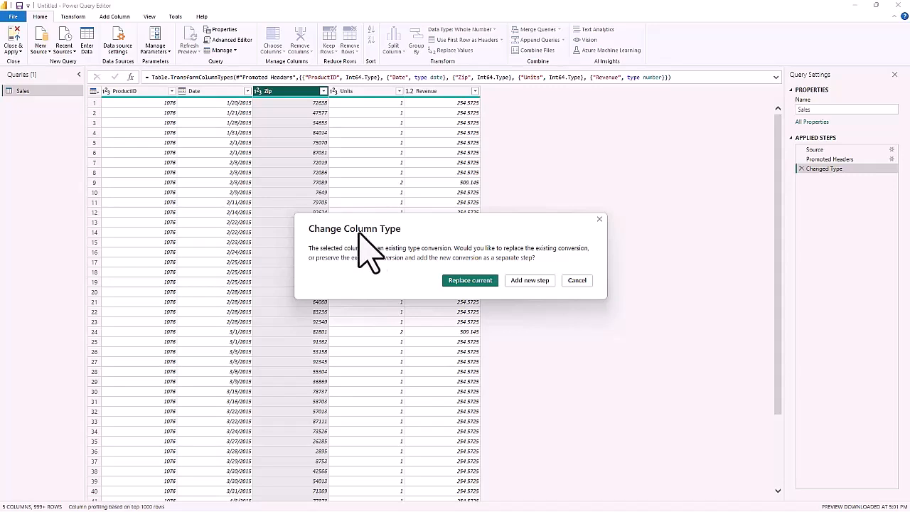
left_click(469, 281)
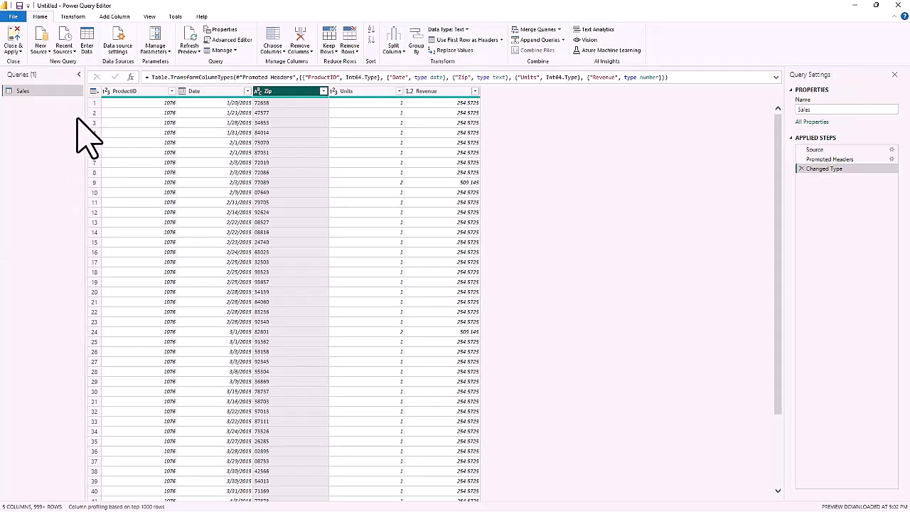
Connect to the bi_dimensions Excel workbook in the USSales folder as a new source.
left_click(40, 48)
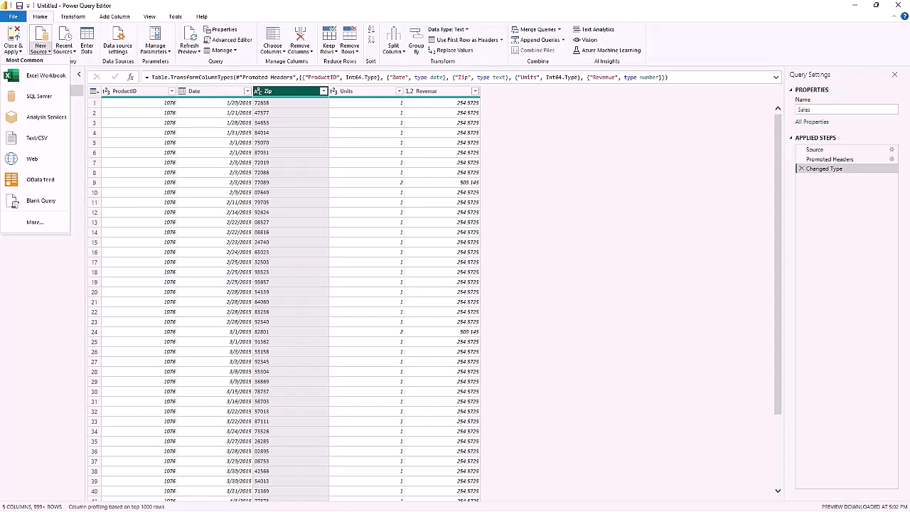
left_click(38, 74)
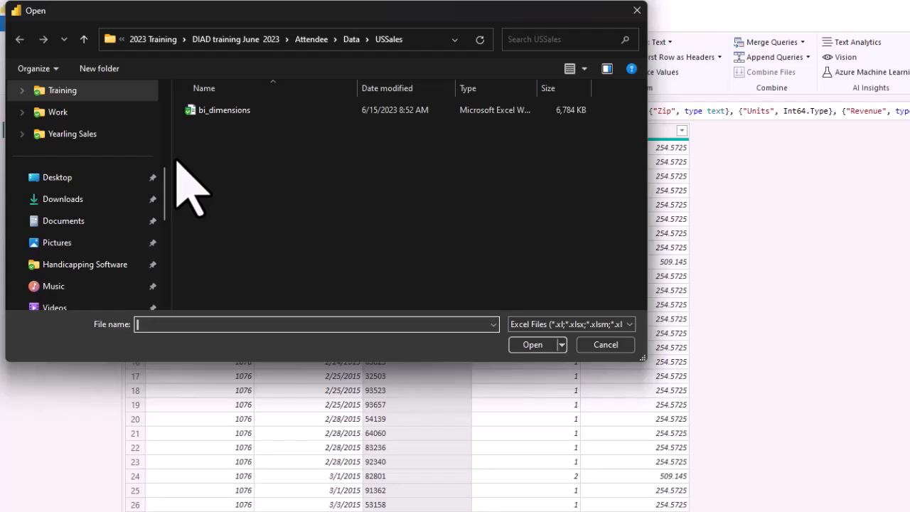
left_click(216, 110)
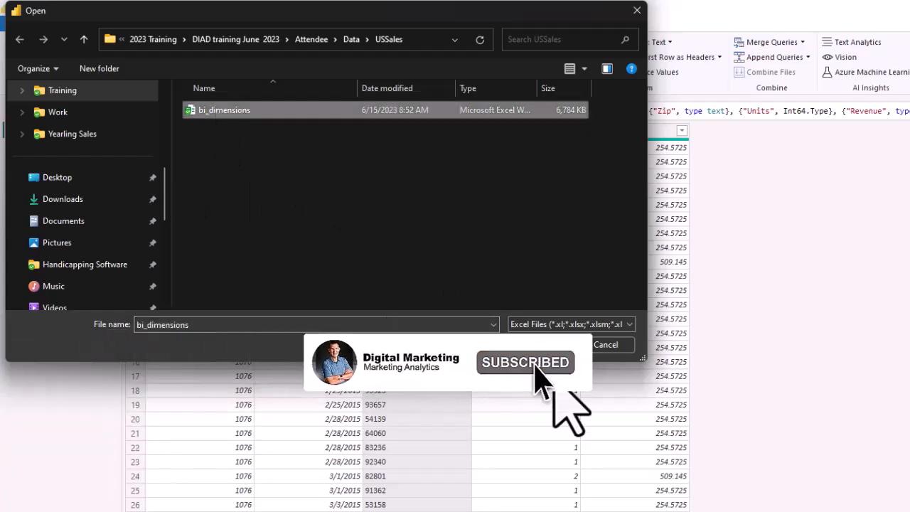
left_click(535, 347)
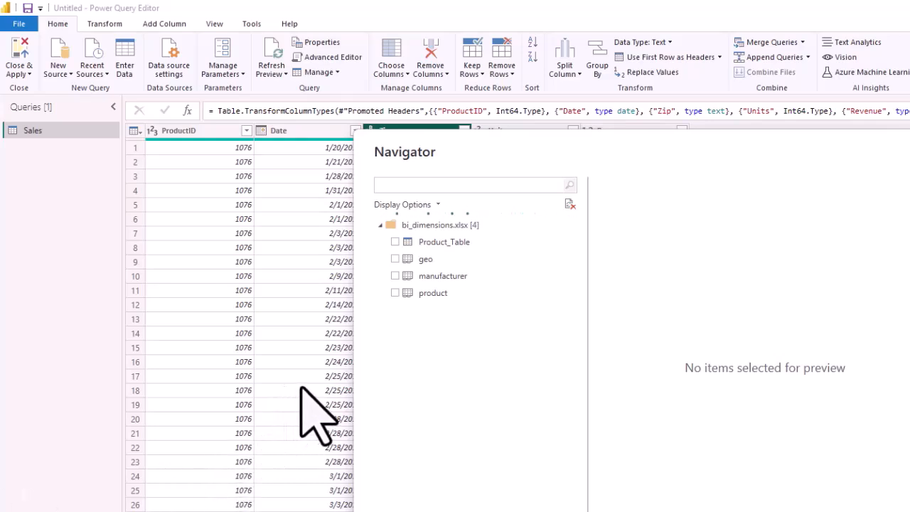
Load Product_Table, geo and manufacturer from the bi_dimensions workbook as new queries.
left_click(394, 242)
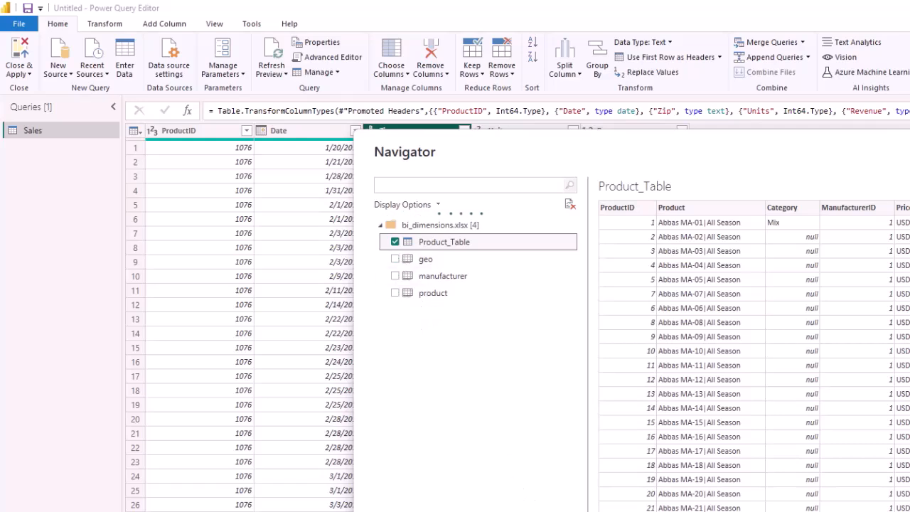
scroll(753, 356, "right", 1)
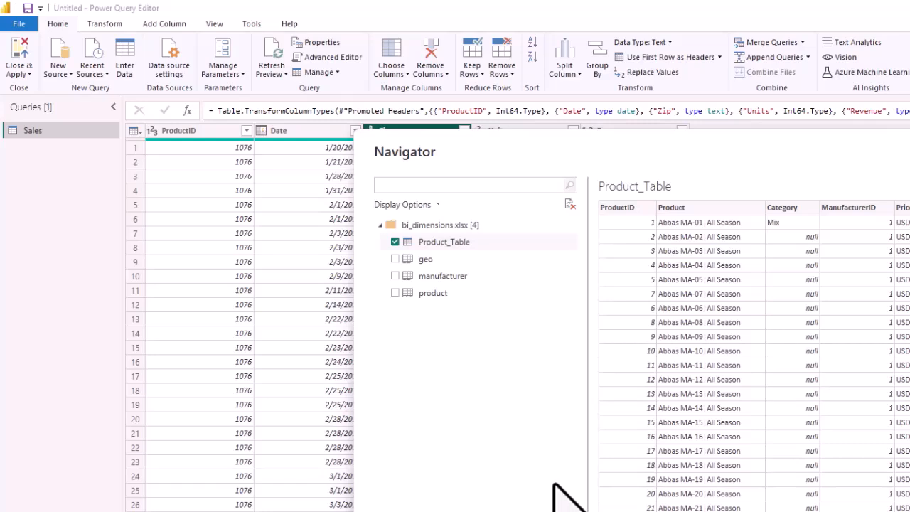
left_click(395, 260)
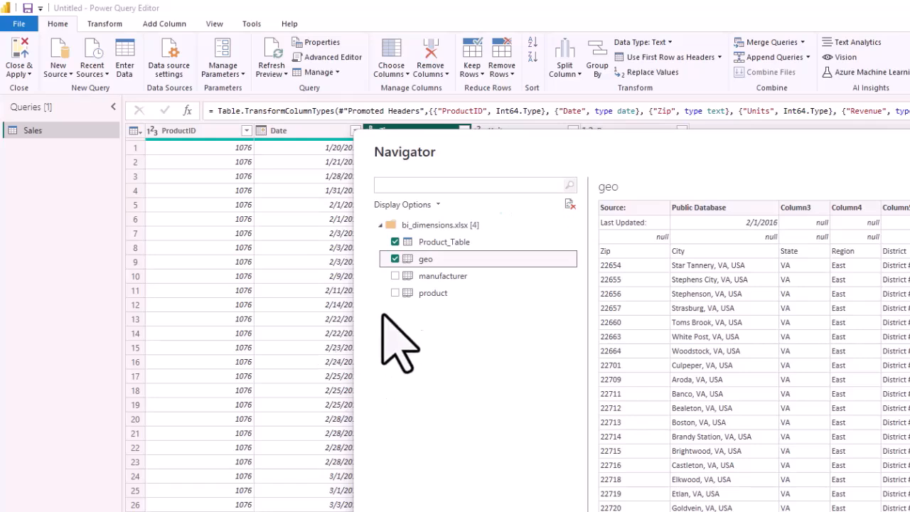
left_click(394, 276)
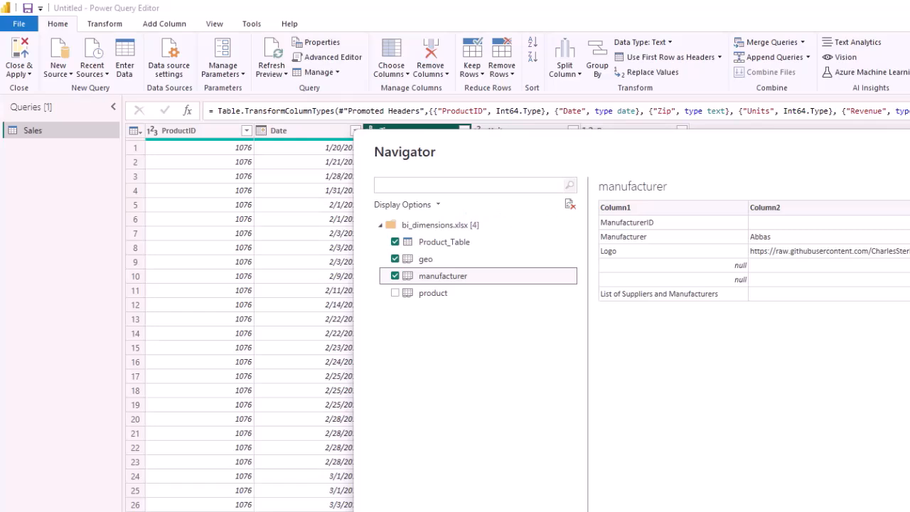
key("Return")
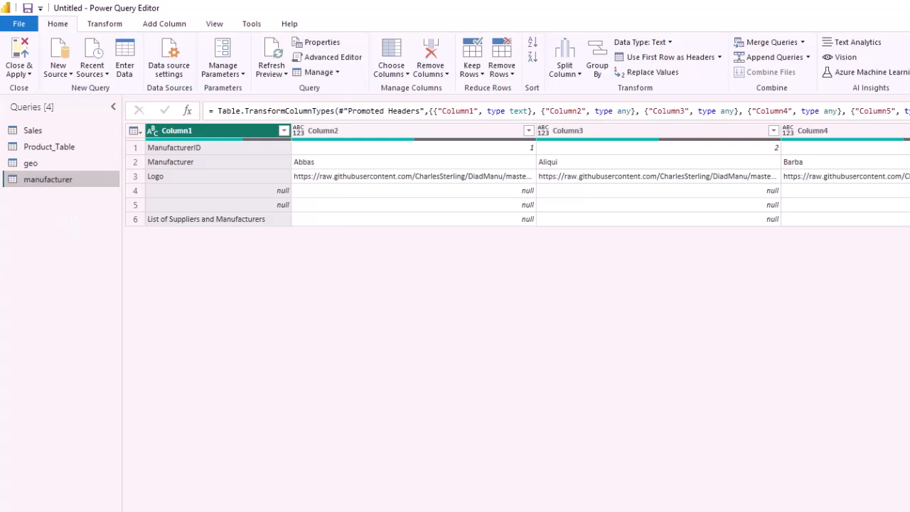
Add a new Folder source that connects to the InternationalSales data folder.
left_click(59, 69)
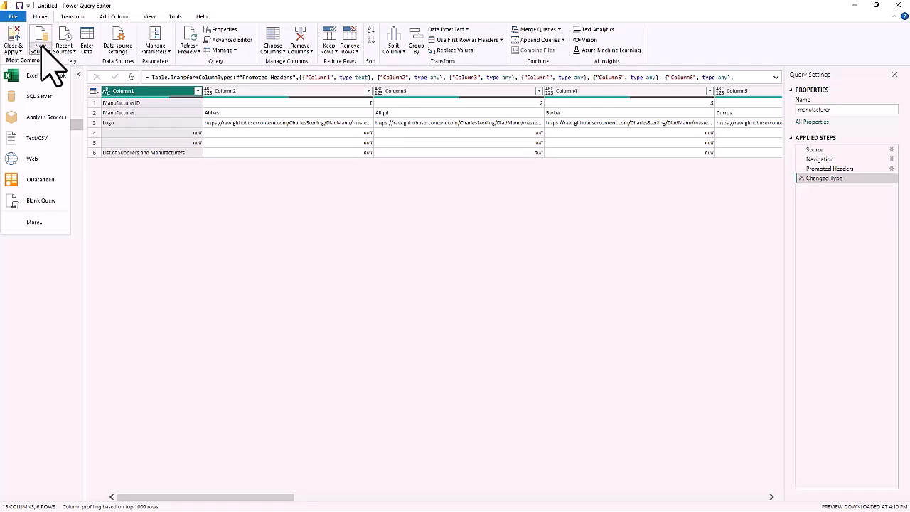
left_click(34, 222)
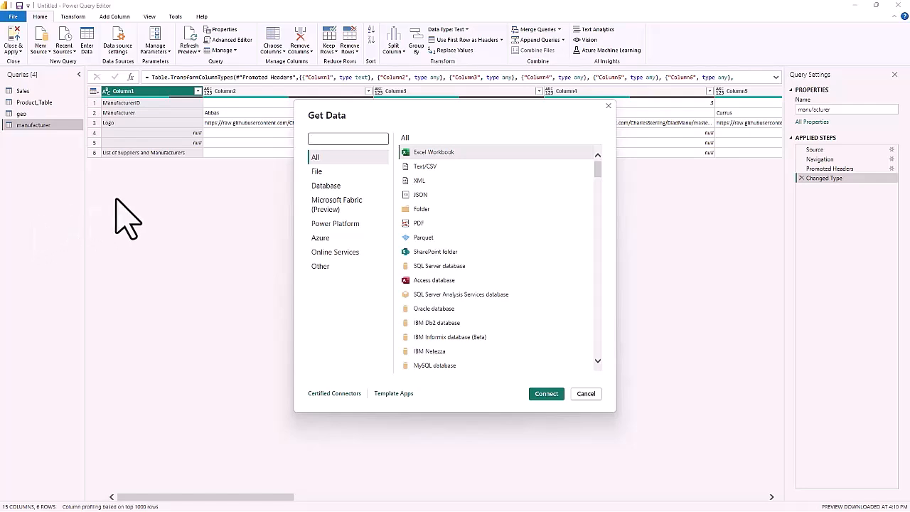
left_click(428, 209)
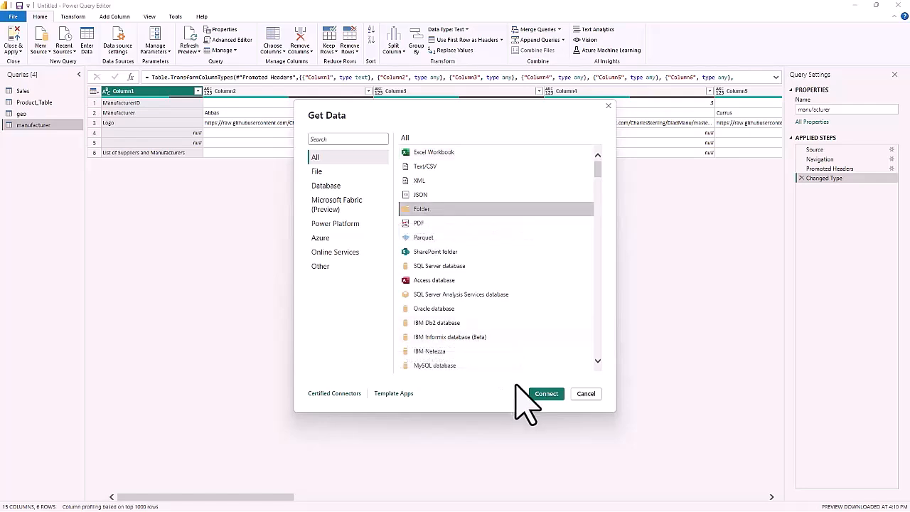
left_click(546, 394)
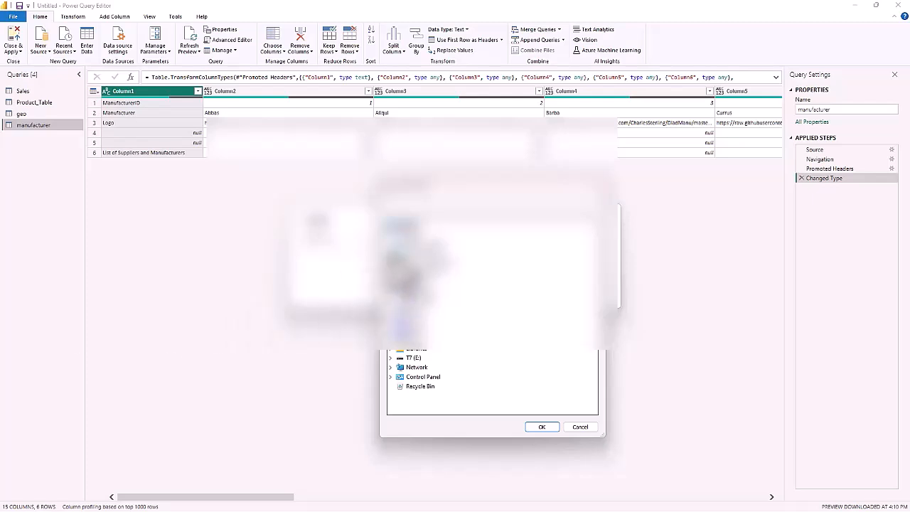
scroll(426, 320, "up", 5)
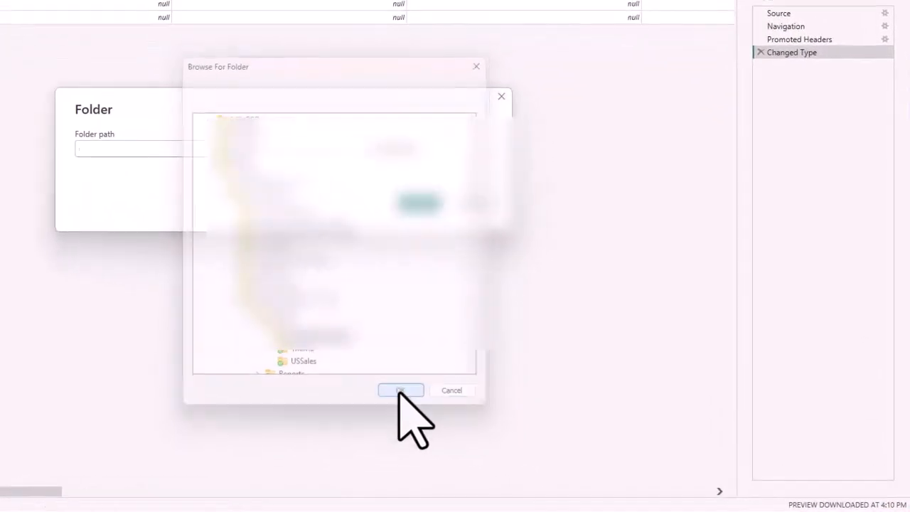
left_click(403, 392)
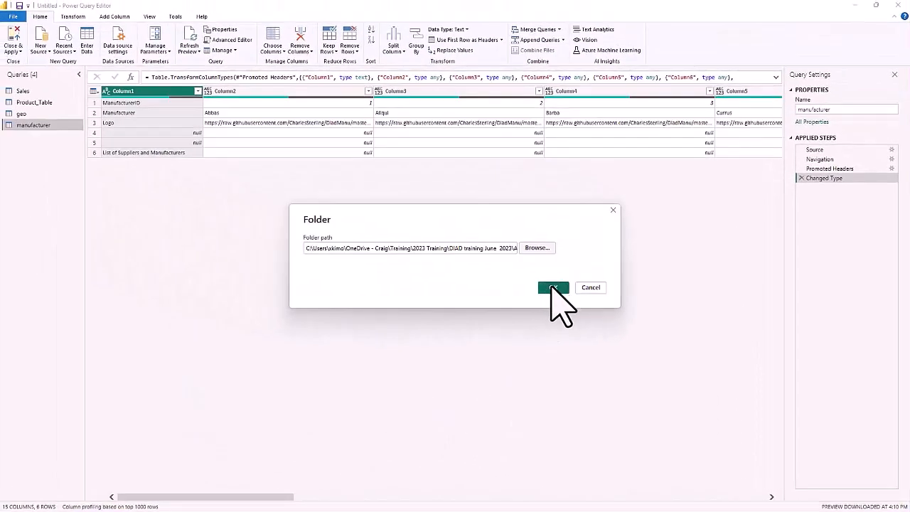
left_click(554, 287)
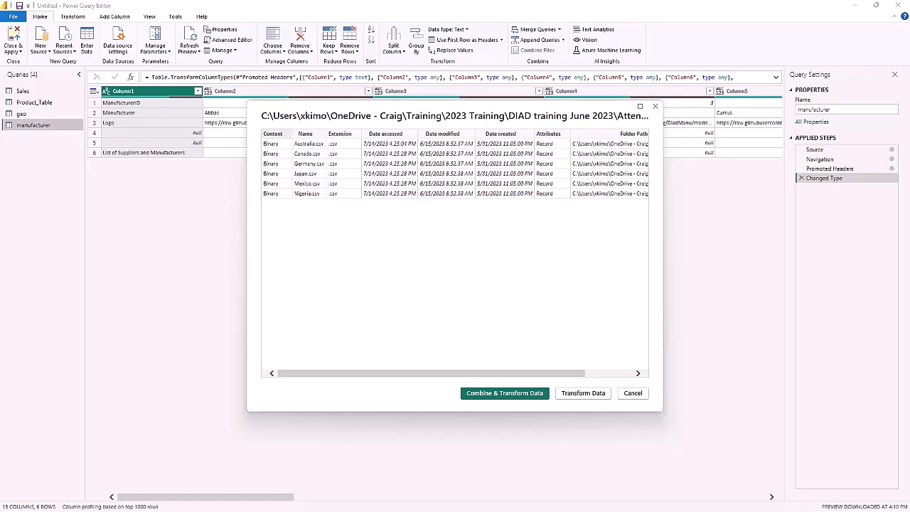
Combine and transform the folder's country CSV files, using the first file as the sample and comma as the delimiter.
left_click(505, 393)
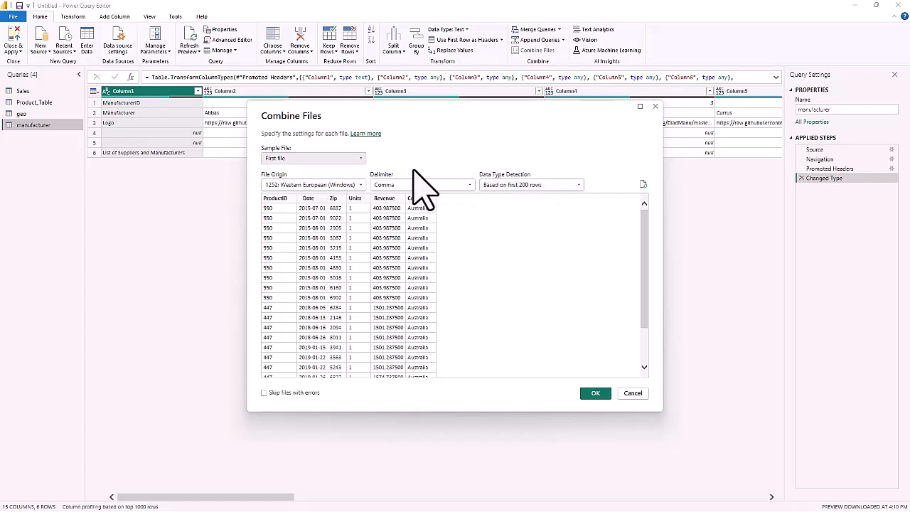
left_click(356, 159)
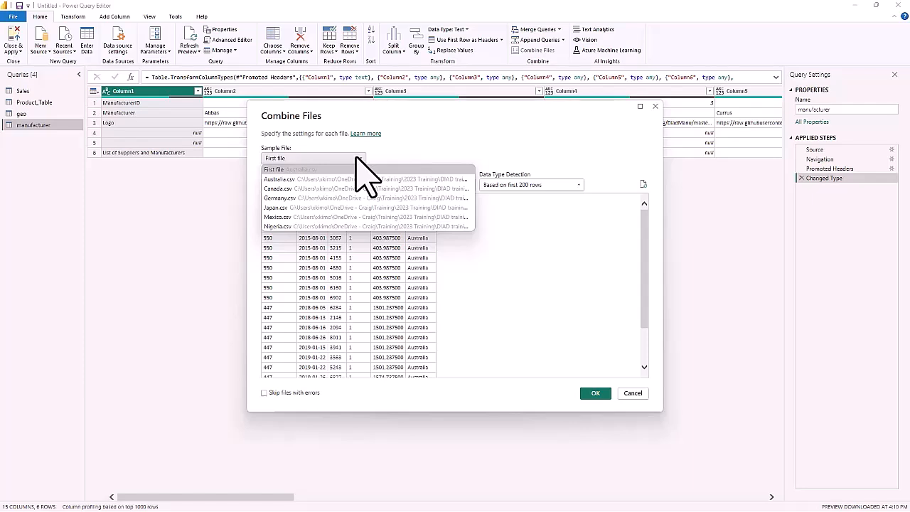
left_click(455, 148)
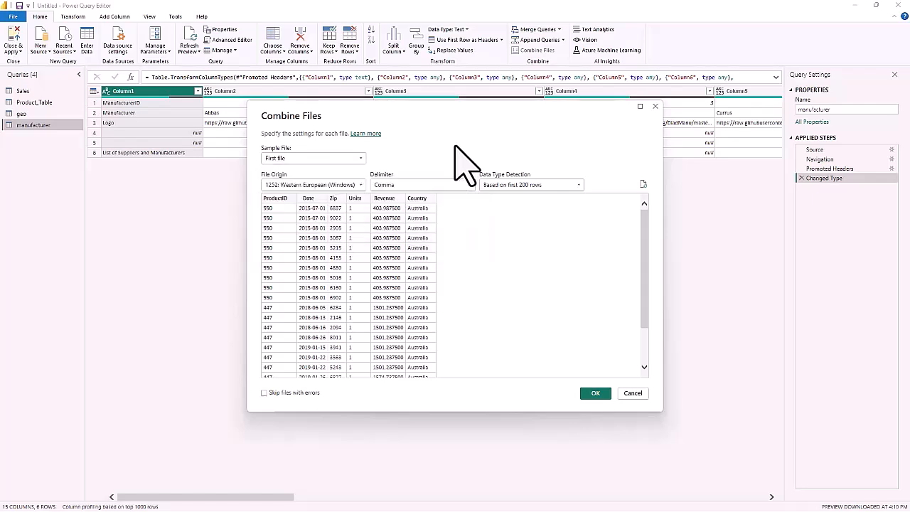
left_click(595, 394)
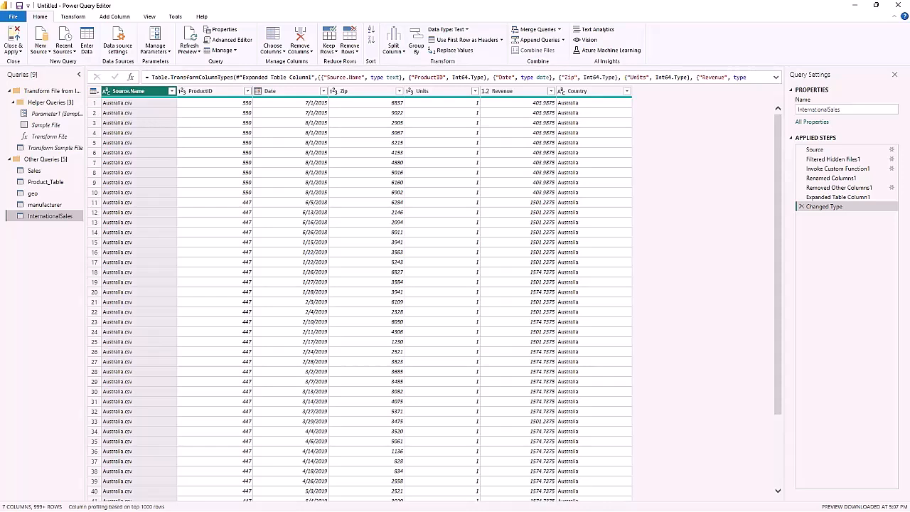
Change the InternationalSales query's Zip column to the Text data type, replacing the current type conversion.
left_click(365, 92)
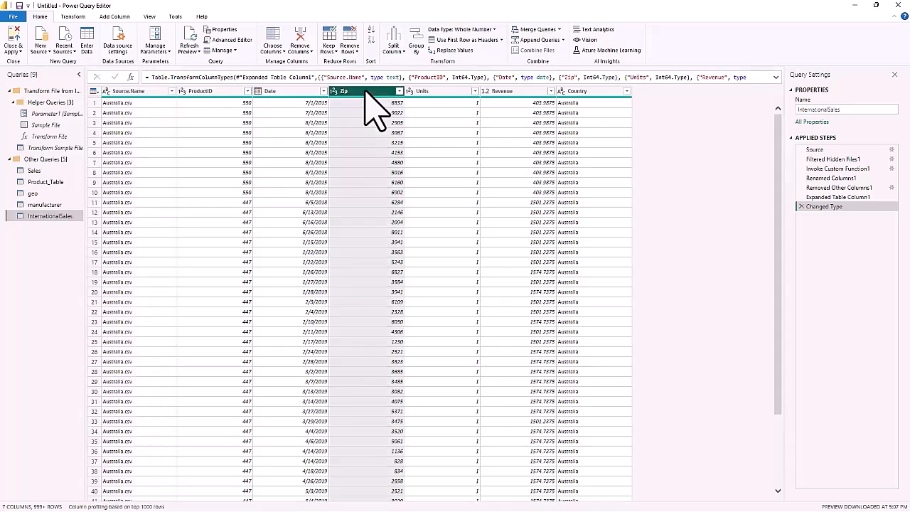
left_click(334, 91)
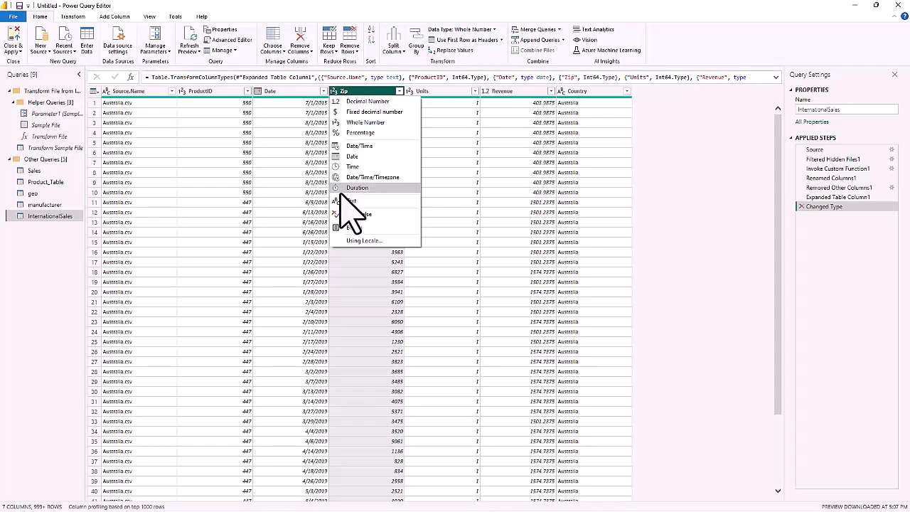
key("Escape")
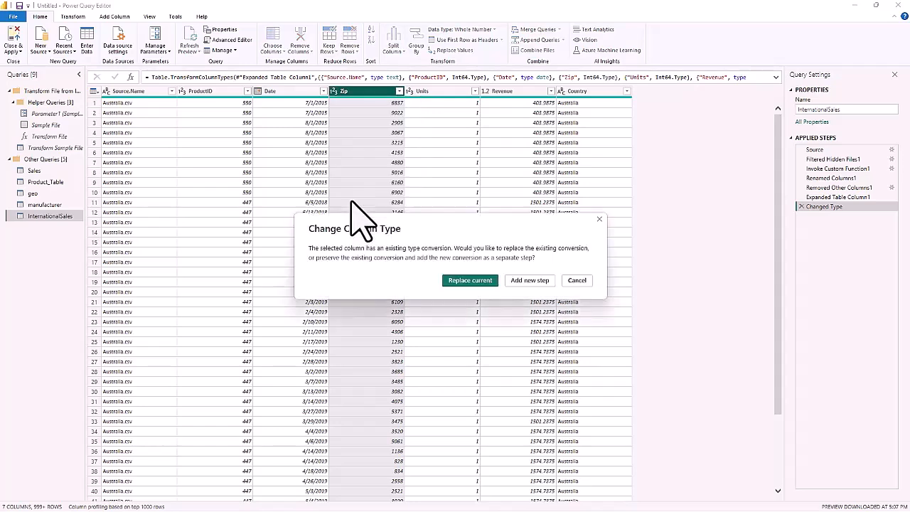
left_click(472, 280)
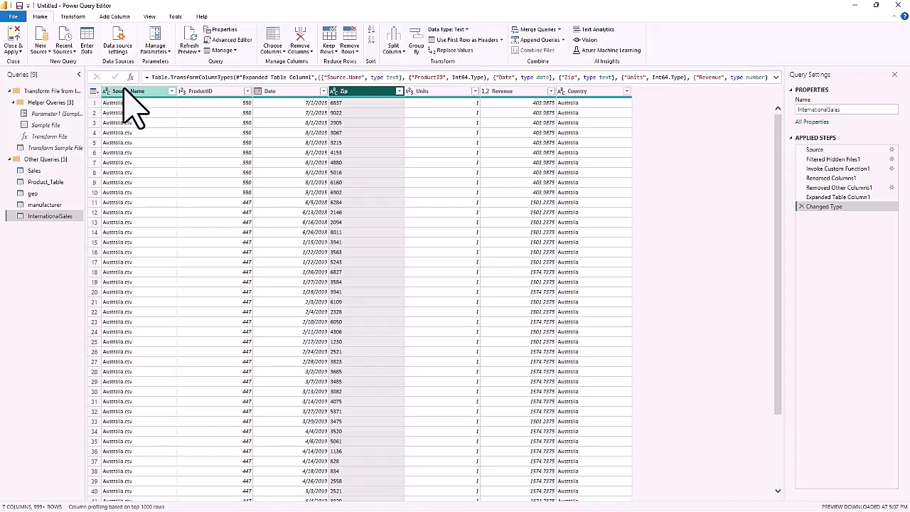
Load the complete list of values in the Country column's filter, and remove the Source.Name column from the InternationalSales query.
left_click(626, 91)
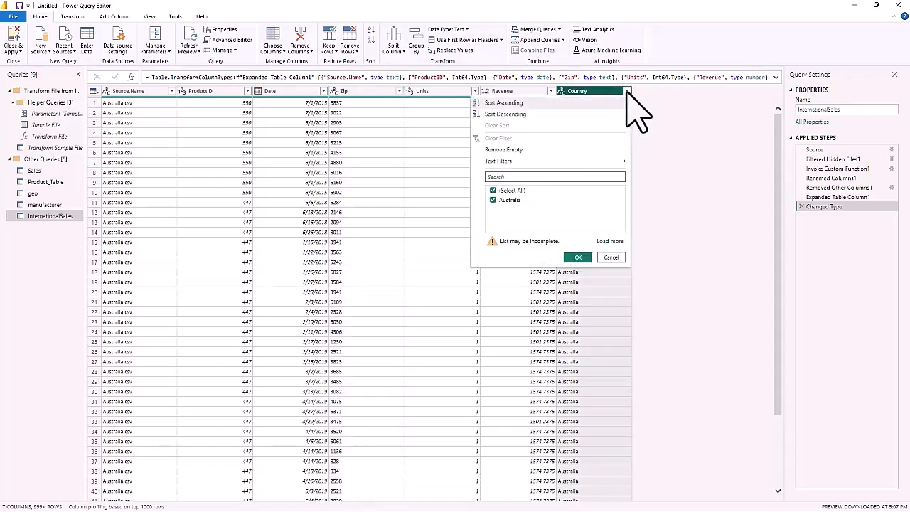
left_click(610, 242)
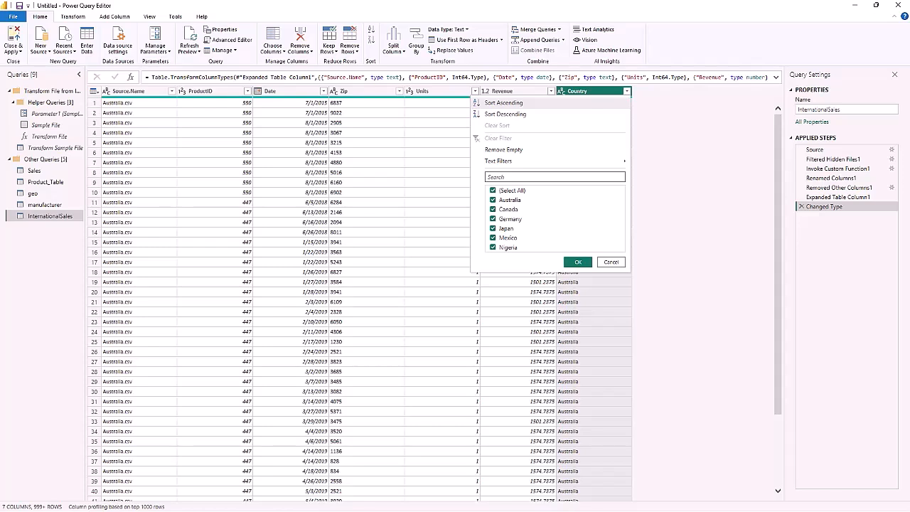
left_click(129, 91)
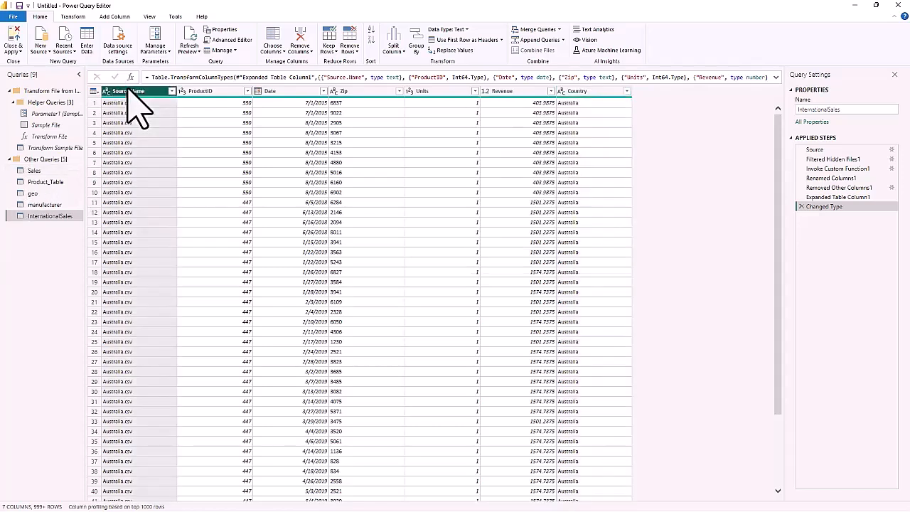
left_click(311, 52)
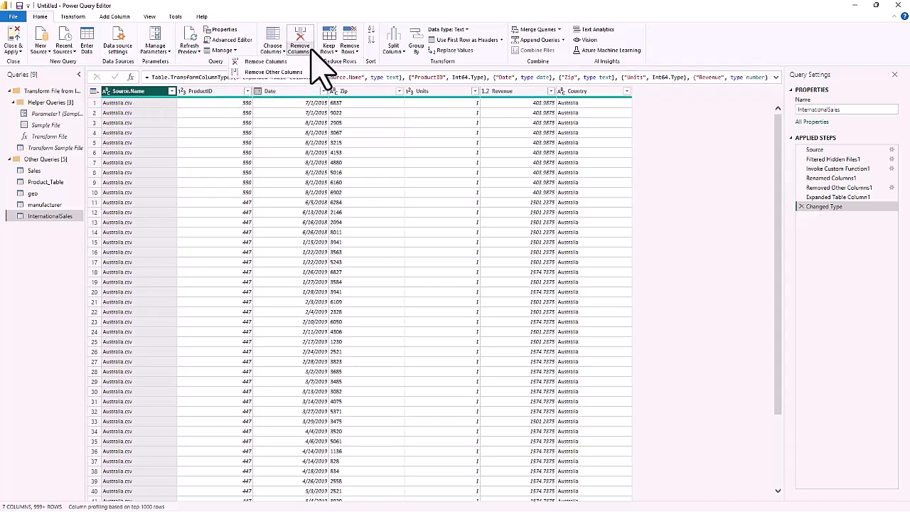
left_click(263, 62)
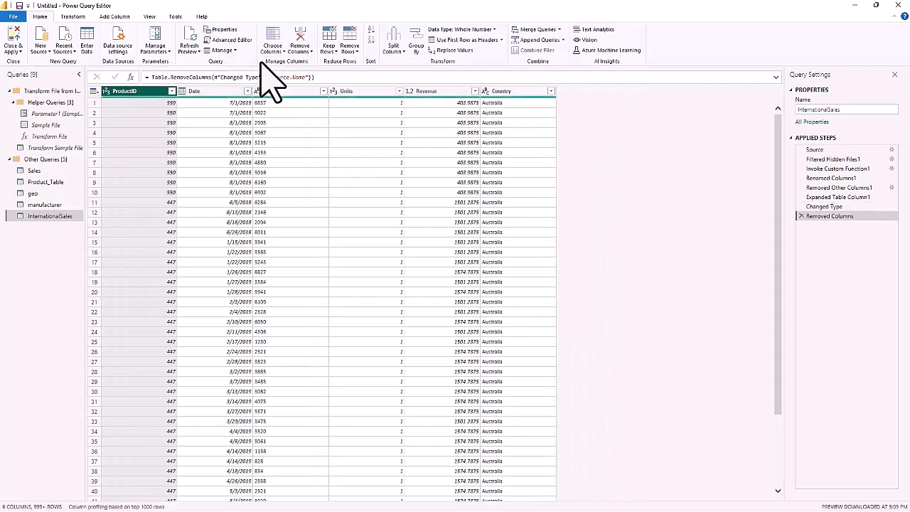
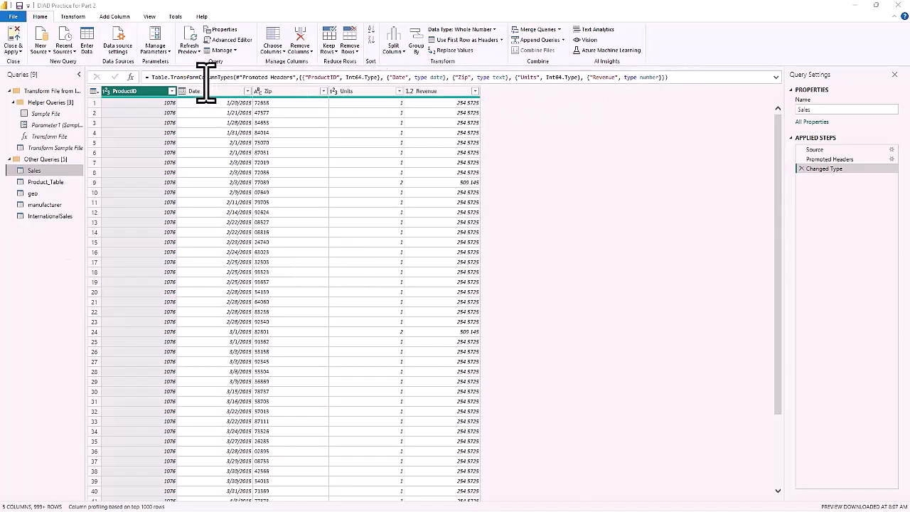
View the Product_Table and Sales queries, and collapse the Transform File helper query group.
left_click(44, 183)
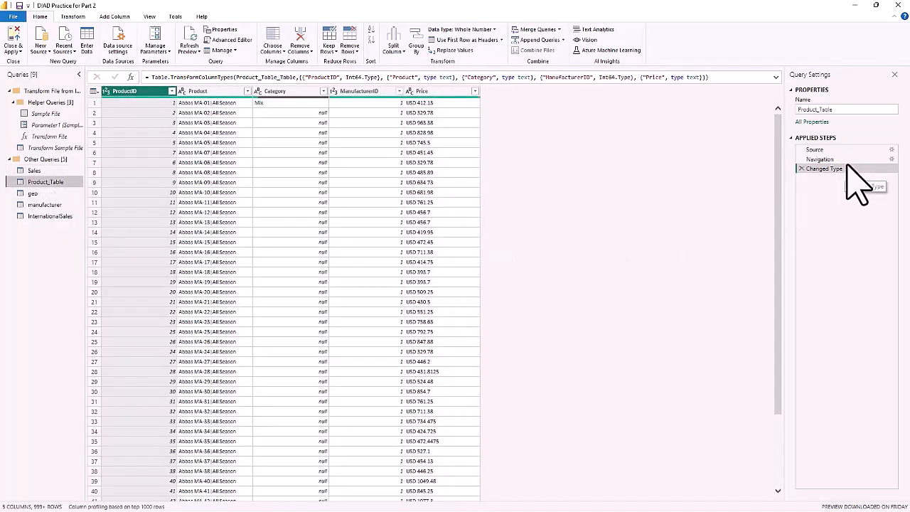
left_click(9, 91)
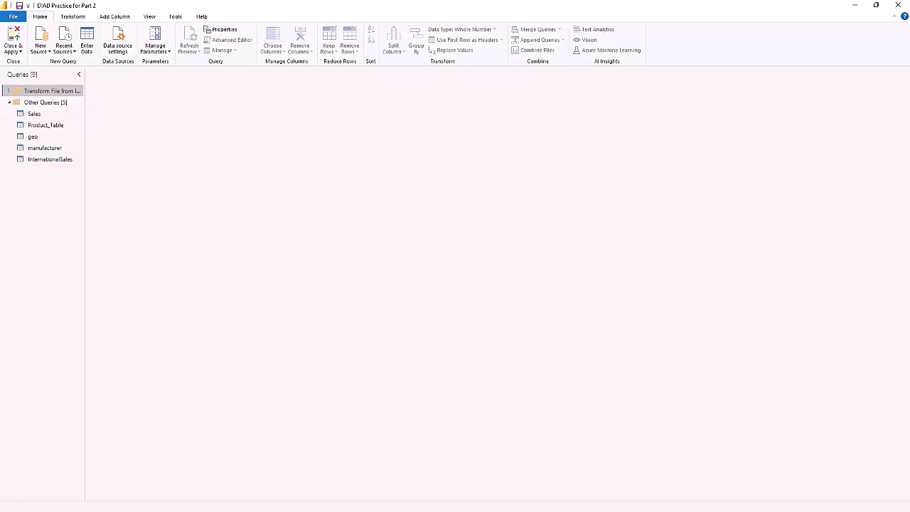
left_click(45, 114)
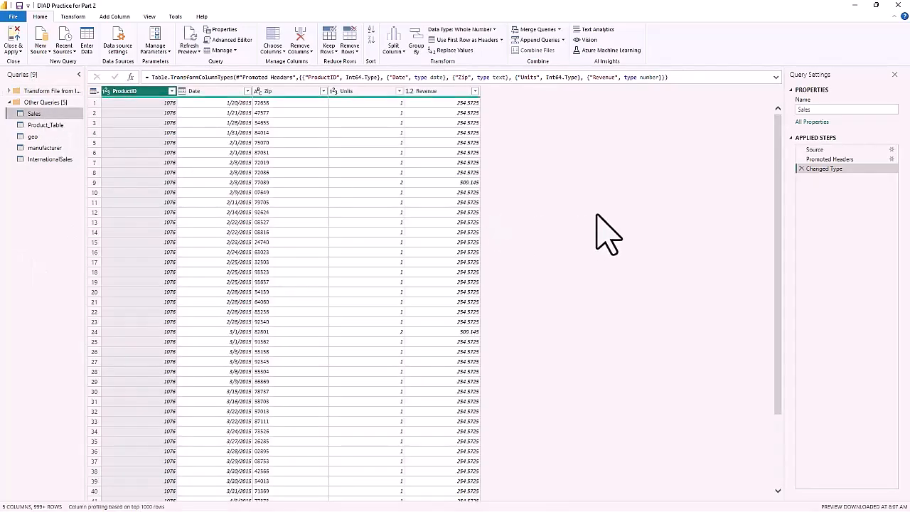
Rename the Product_Table query as Product.
left_click(43, 125)
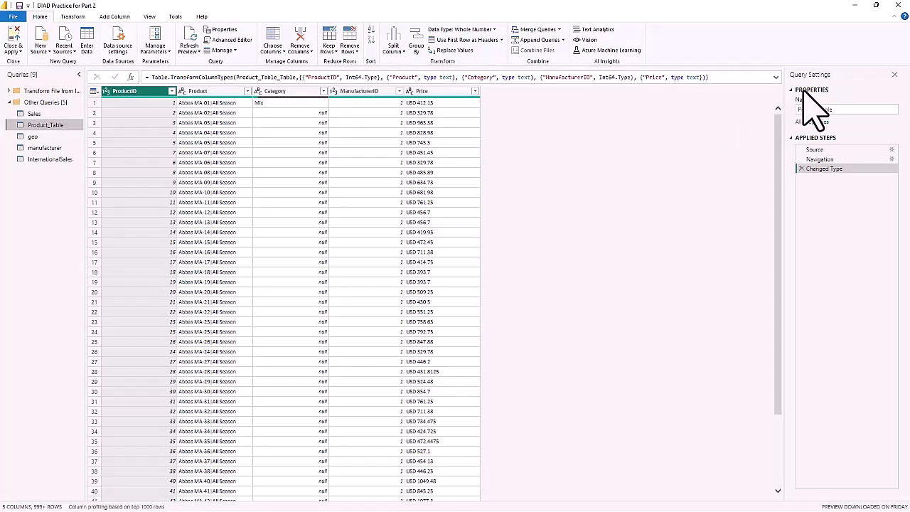
left_click(844, 110)
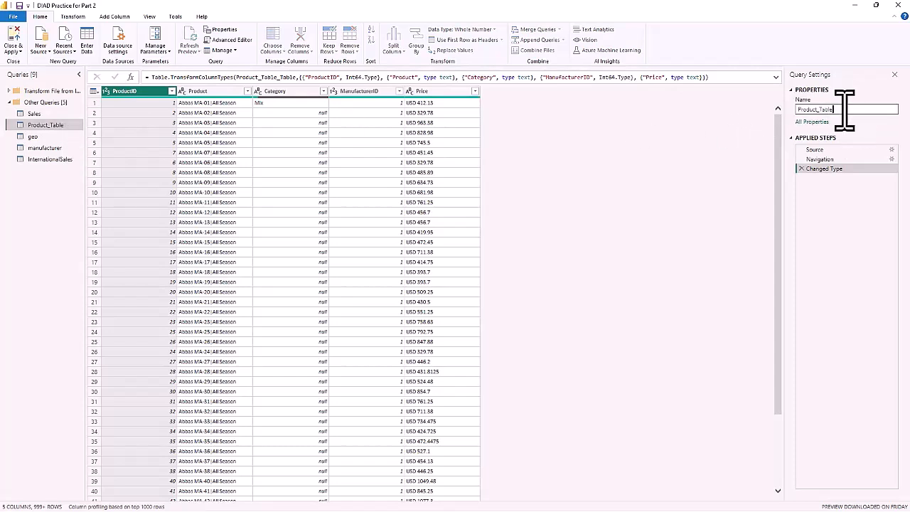
key("BackSpace")
key("BackSpace")
key("BackSpace")
key("BackSpace")
key("BackSpace")
key("BackSpace")
Rename the geo query as Geography.
left_click(32, 136)
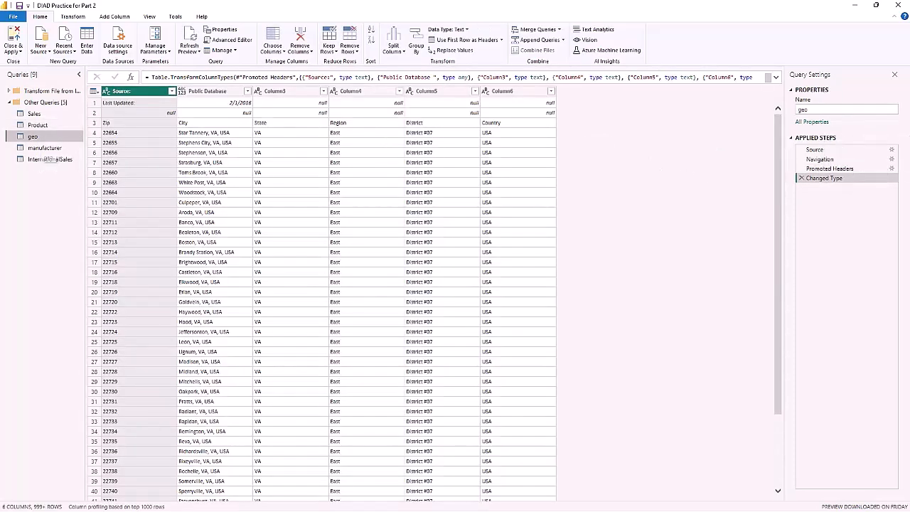
double_click(874, 108)
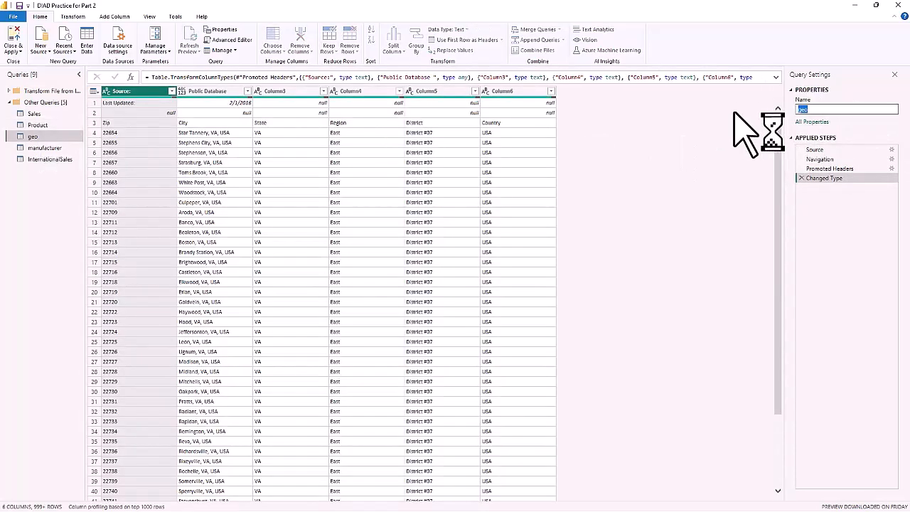
type("Geography")
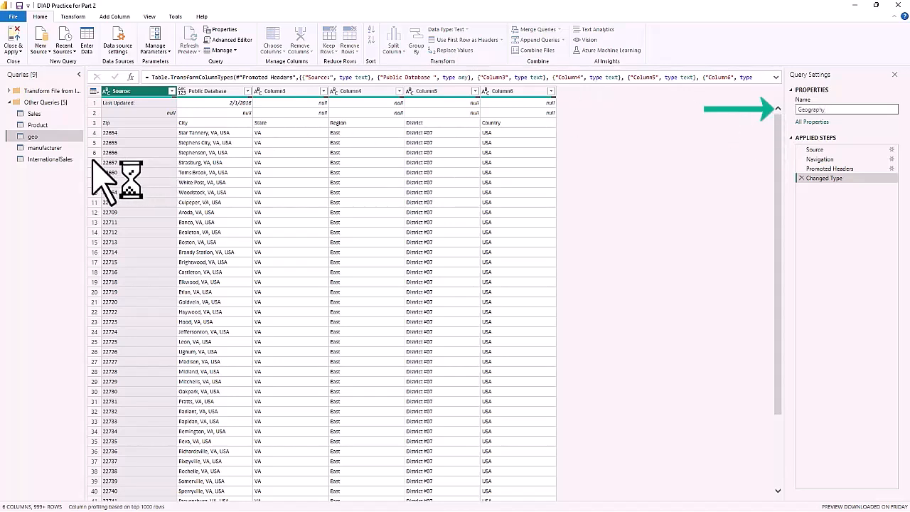
key("Return")
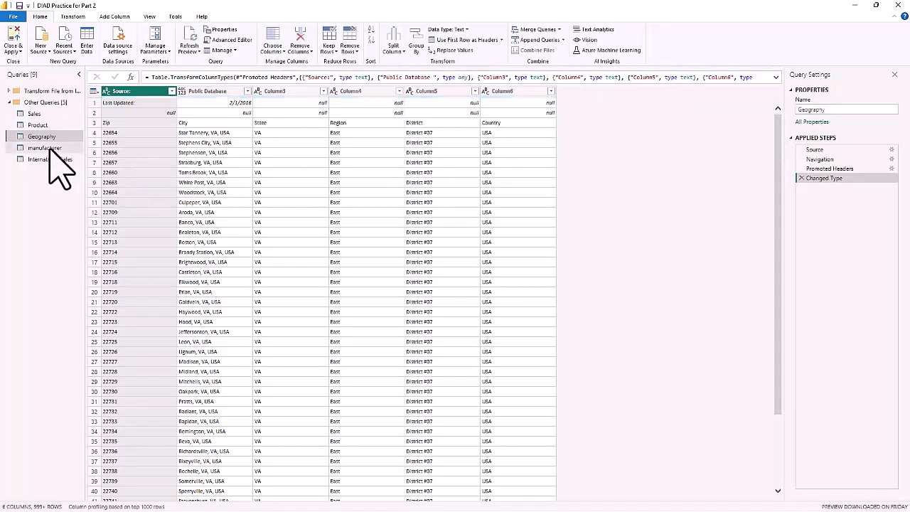
Capitalize the manufacturer query's name so it reads Manufacturer.
left_click(47, 148)
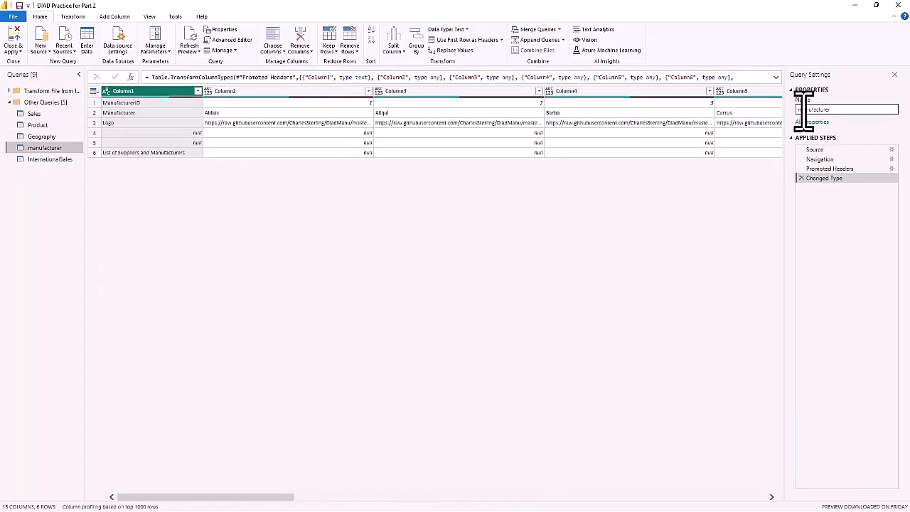
left_click(799, 110)
key("BackSpace")
type("M")
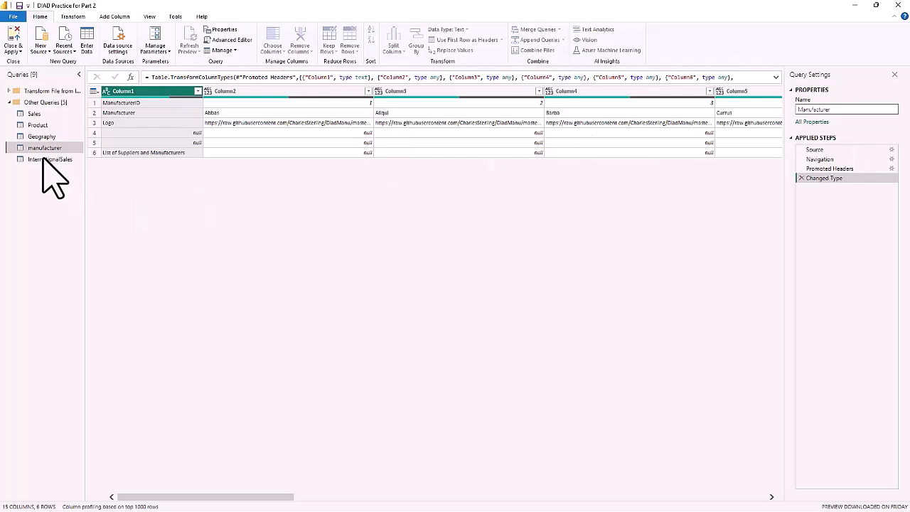
key("Return")
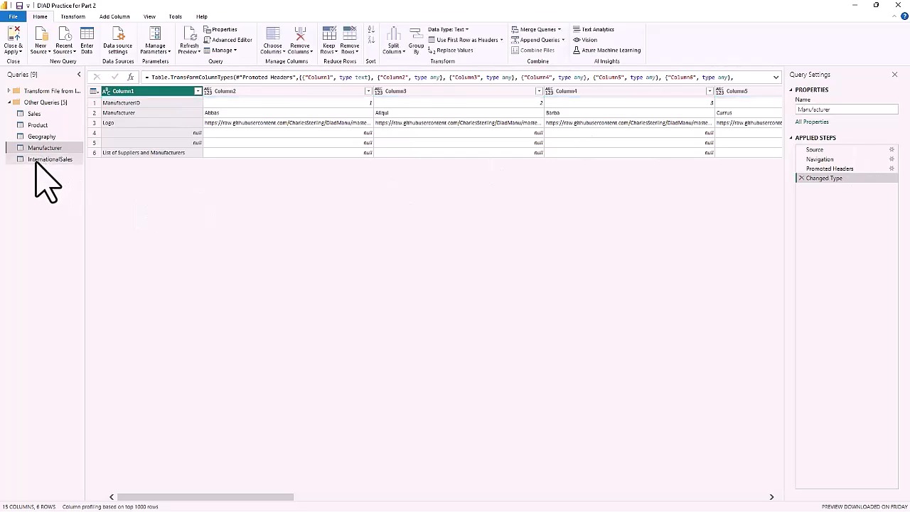
Rename the InternationalSales query as International Sales, with a space between the words.
left_click(36, 163)
left_click(825, 109)
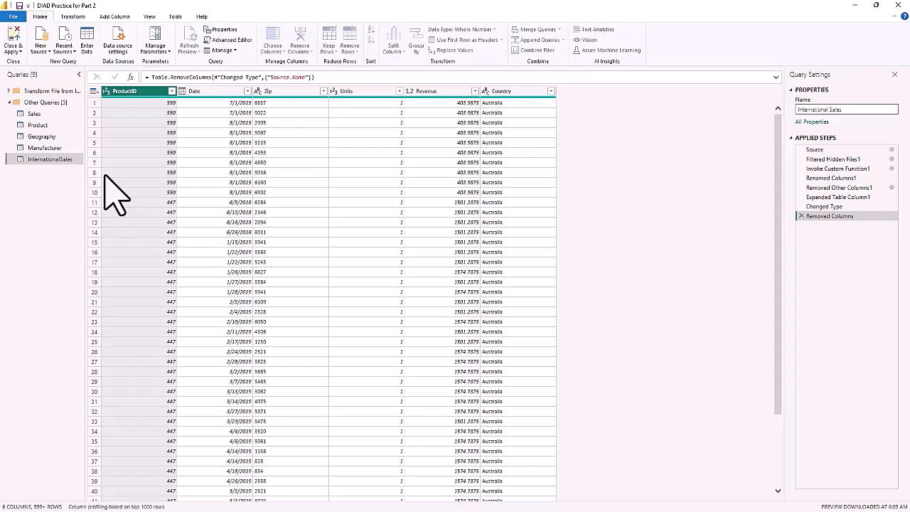
key("Return")
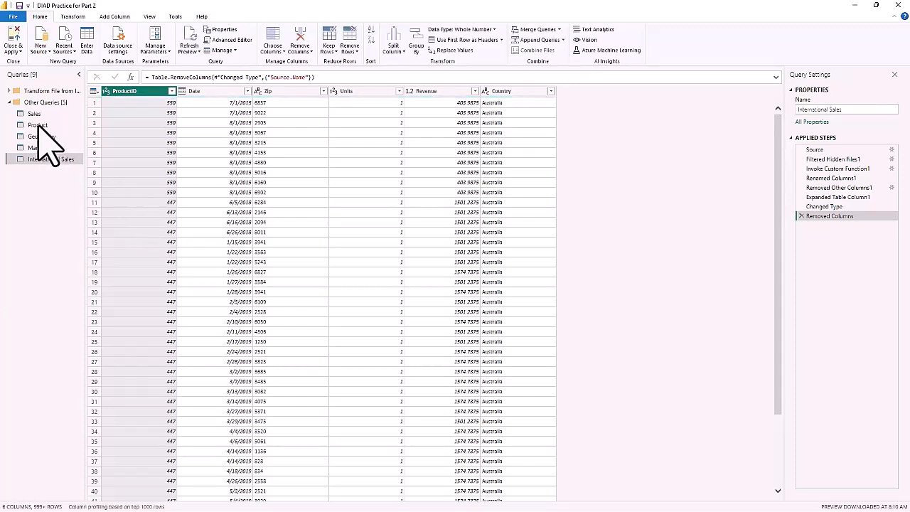
Fill the empty Category cells of the Product query downward with the values above them.
left_click(34, 126)
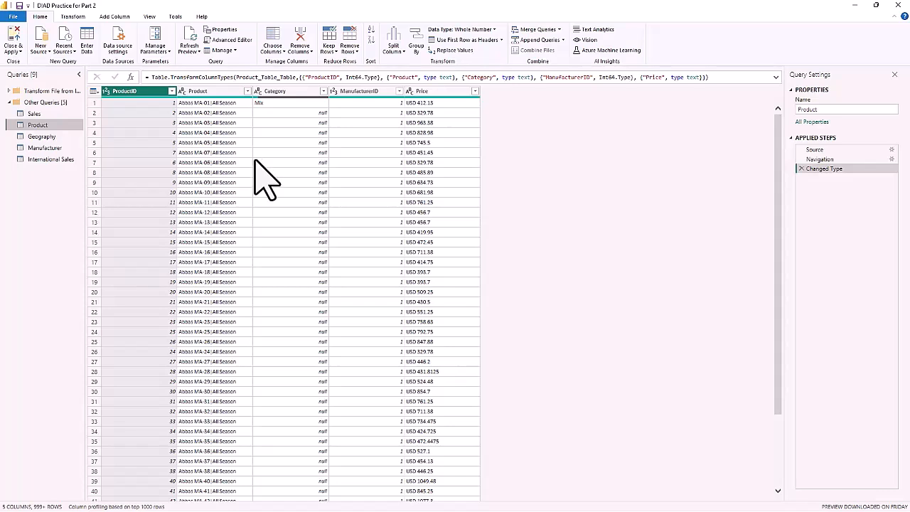
left_click(287, 92)
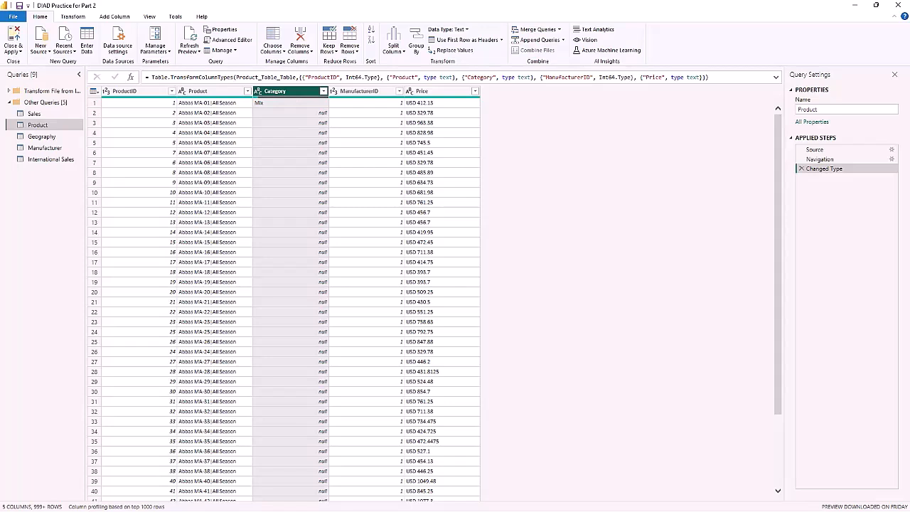
left_click(73, 17)
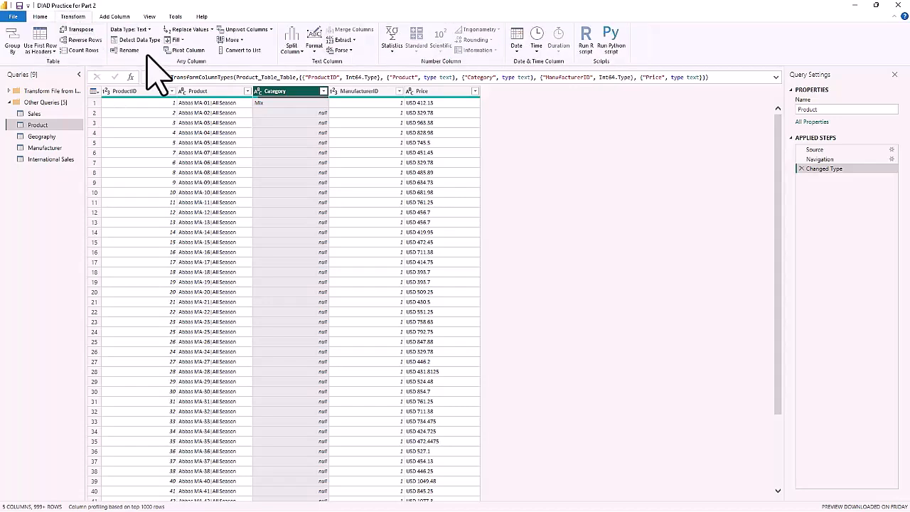
left_click(177, 41)
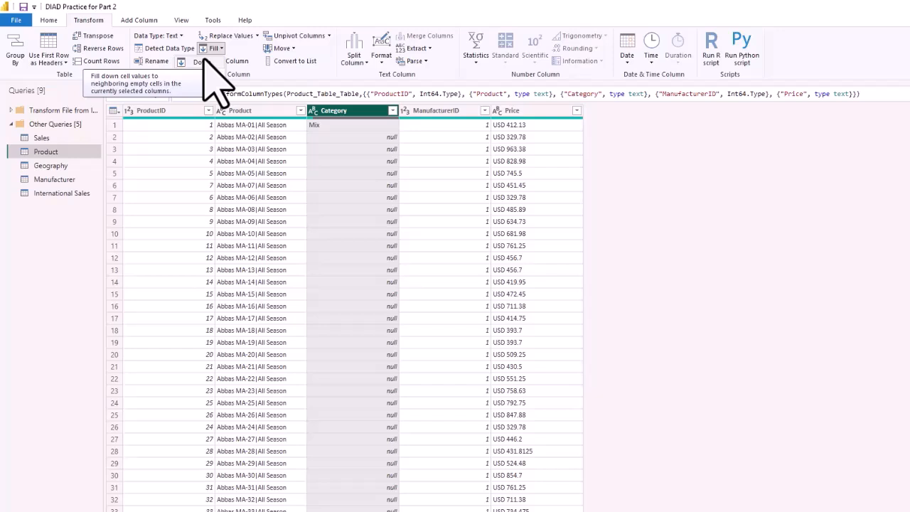
left_click(204, 61)
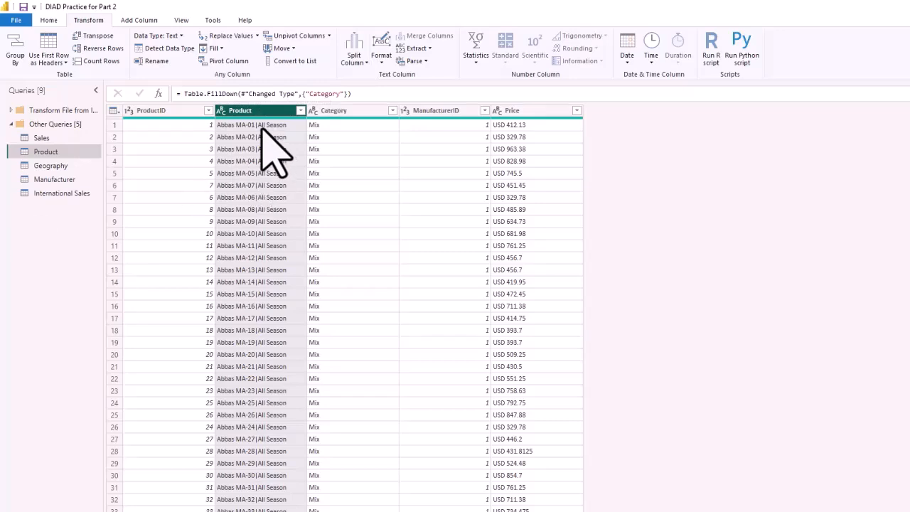
Split the Product column by the custom delimiter | at each occurrence of the delimiter.
left_click(359, 63)
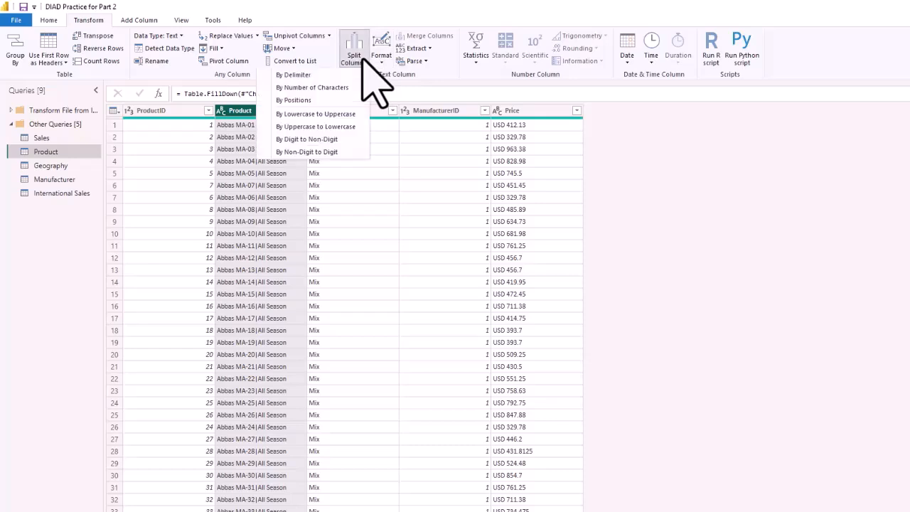
left_click(301, 74)
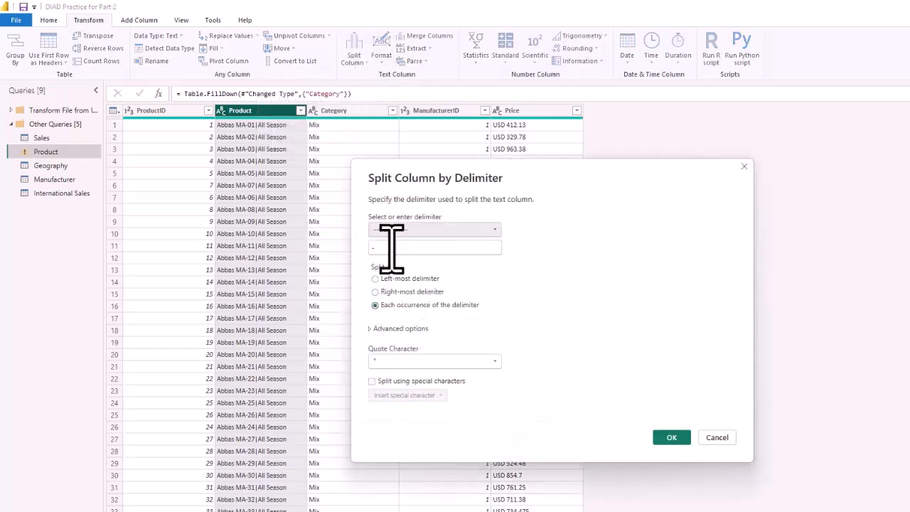
left_click(391, 249)
key("BackSpace")
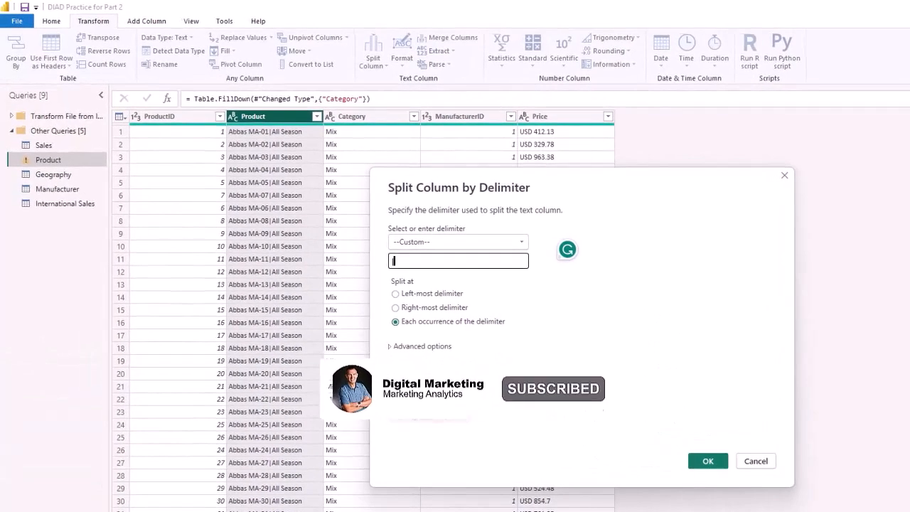
type("|")
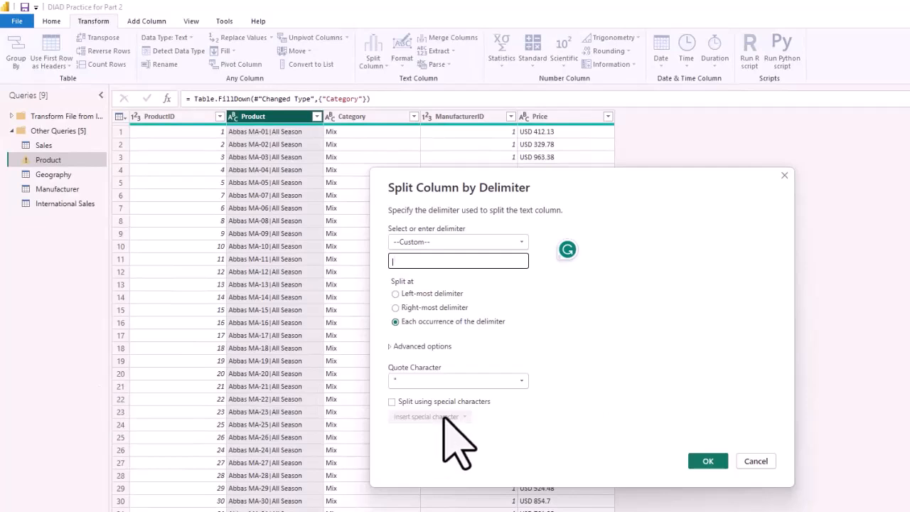
left_click(704, 459)
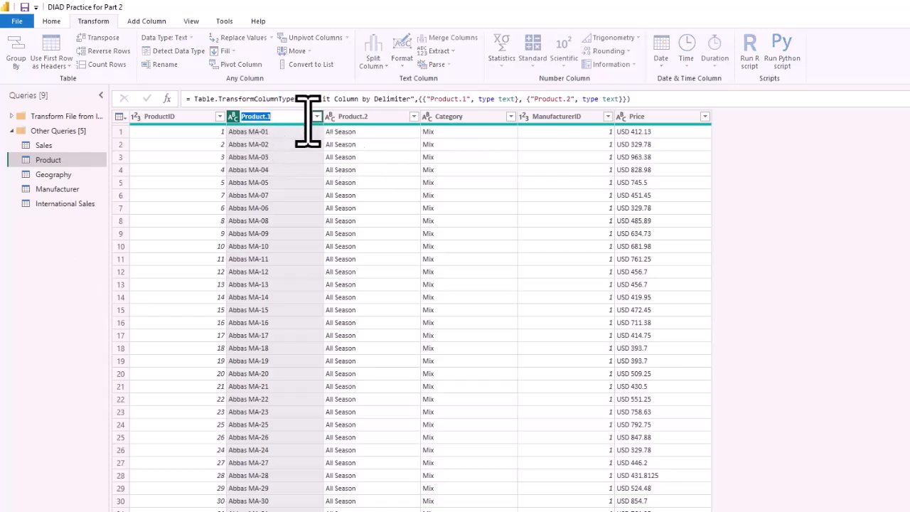
Rename the Product.1 column as Product.
key("BackSpace")
key("BackSpace")
left_click(868, 304)
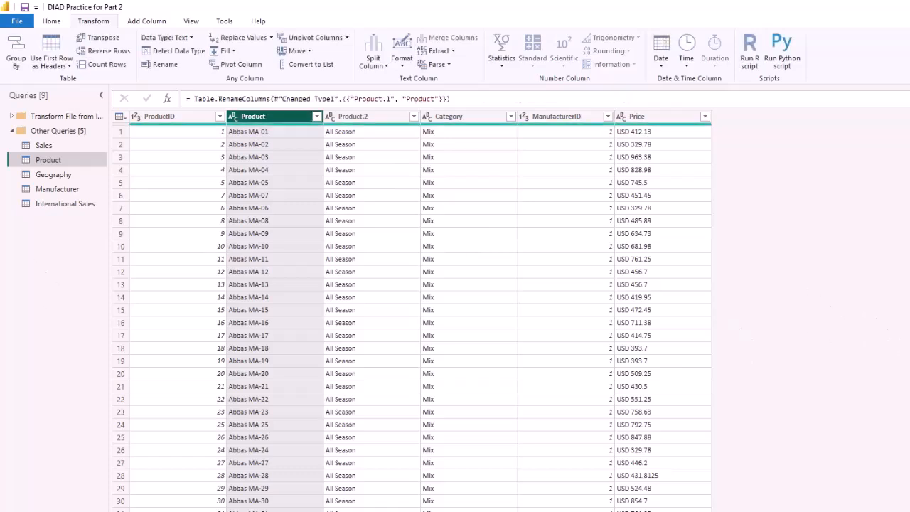
Rename the Product.2 column as Segment.
double_click(366, 116)
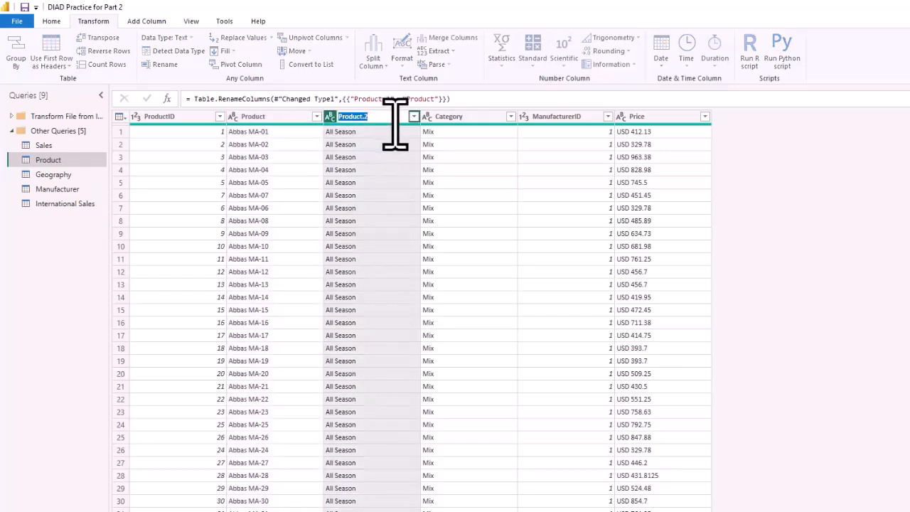
type("Segment")
key("Return")
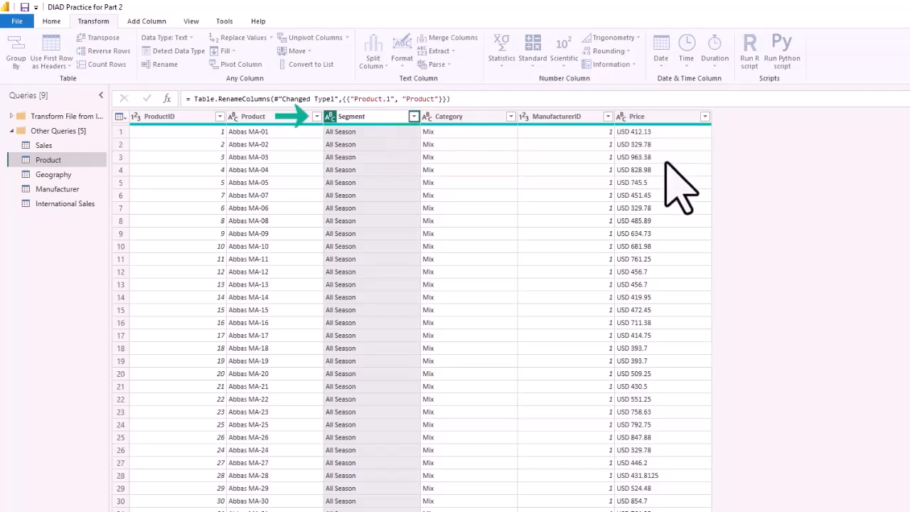
left_click(825, 295)
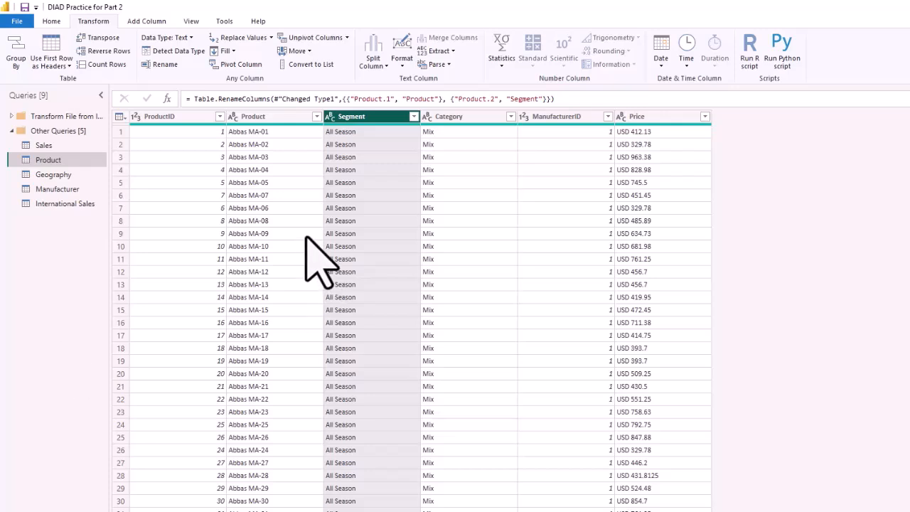
Start a column from examples based on the Product query's Price column, giving 412.13 as the example for the first row.
left_click(253, 117)
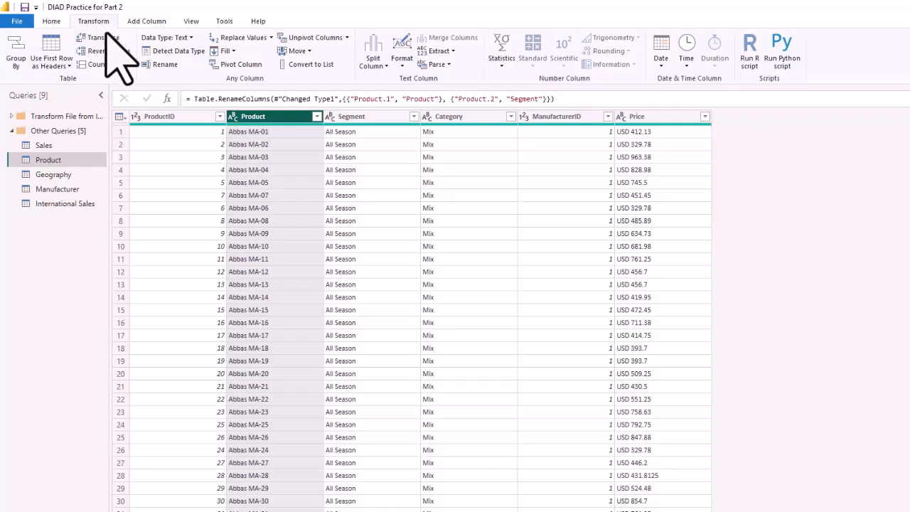
left_click(147, 21)
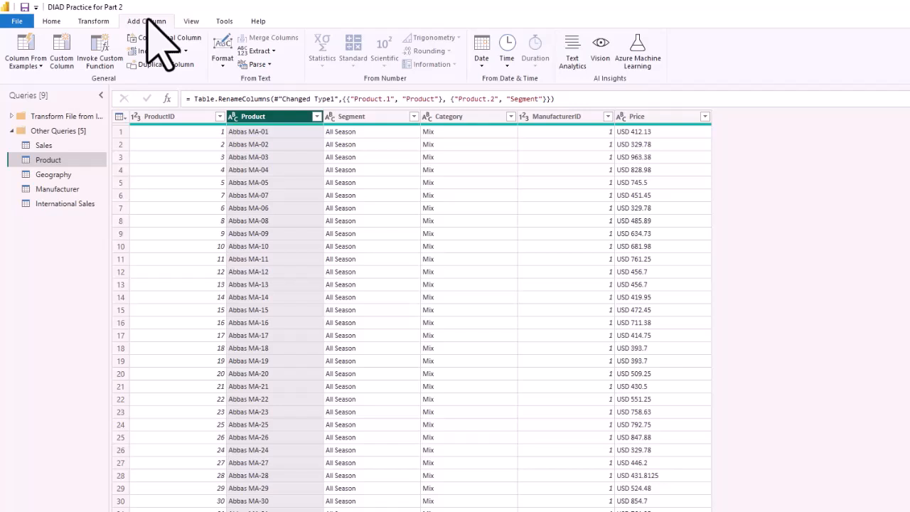
left_click(32, 66)
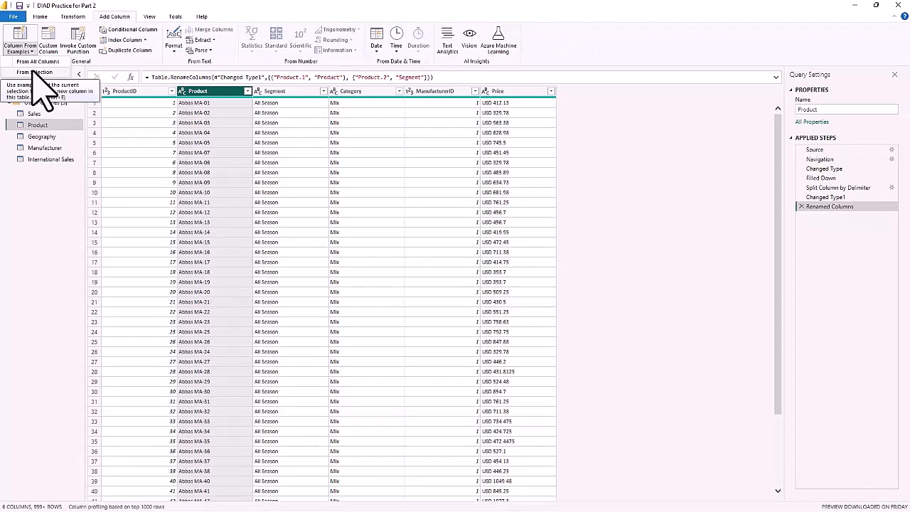
left_click(35, 72)
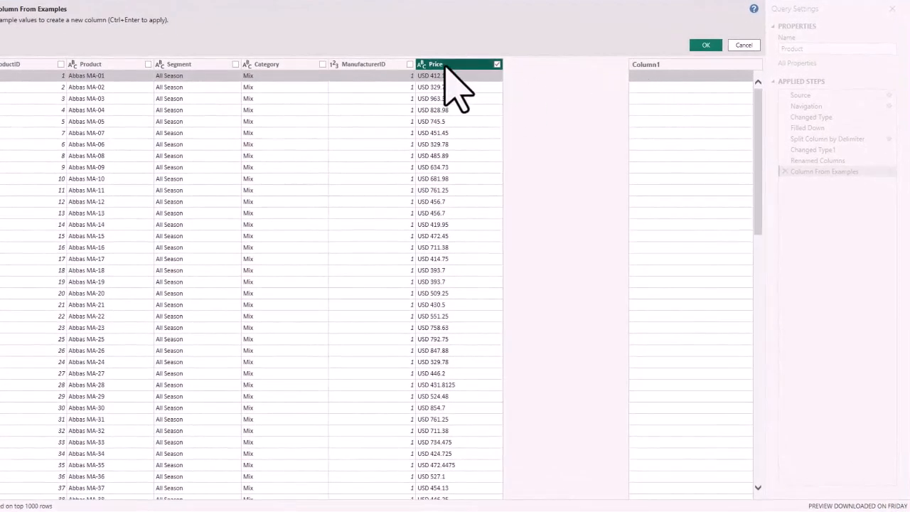
left_click(653, 76)
type("412.13")
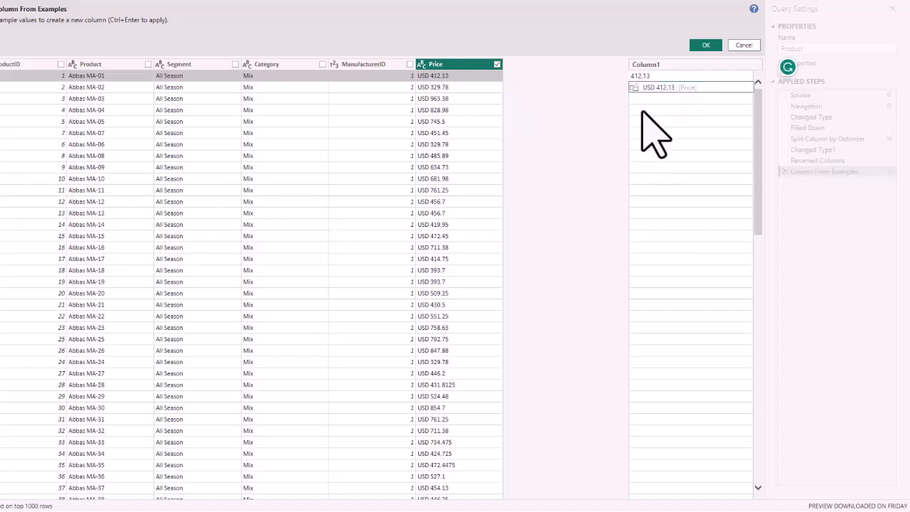
key("Return")
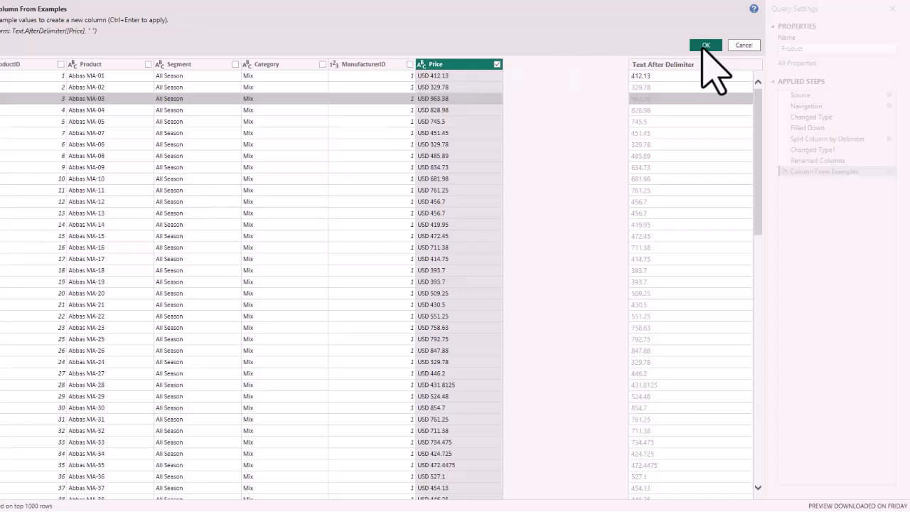
Name the example-based column MSRP, add it to the query and set its data type to fixed decimal number.
double_click(671, 67)
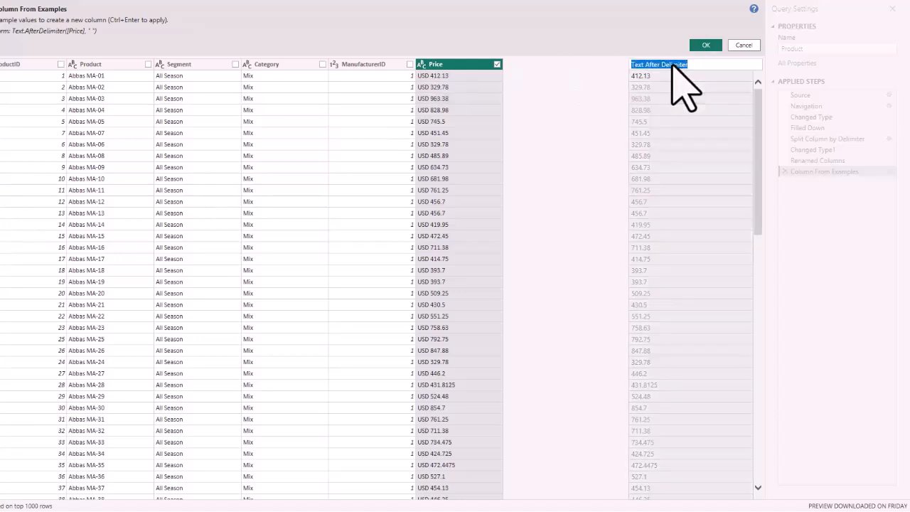
type("M")
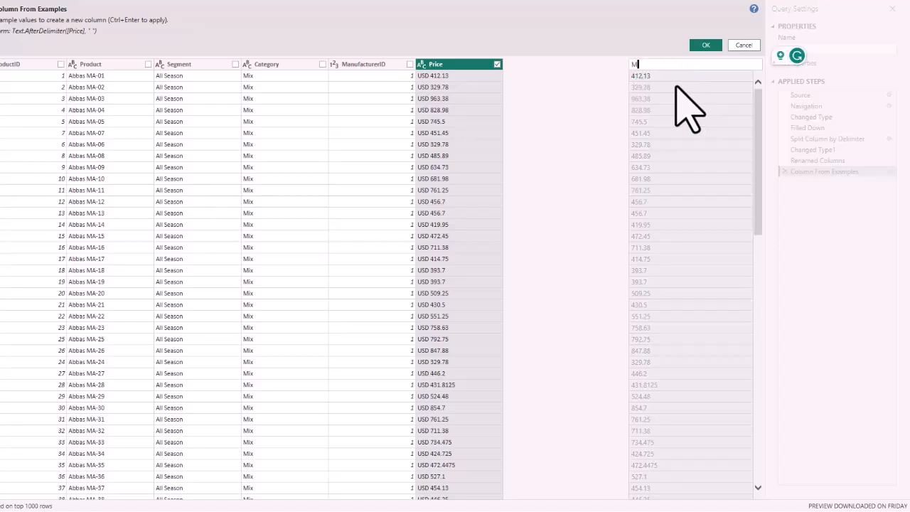
type("SRP")
left_click(706, 46)
left_click(706, 45)
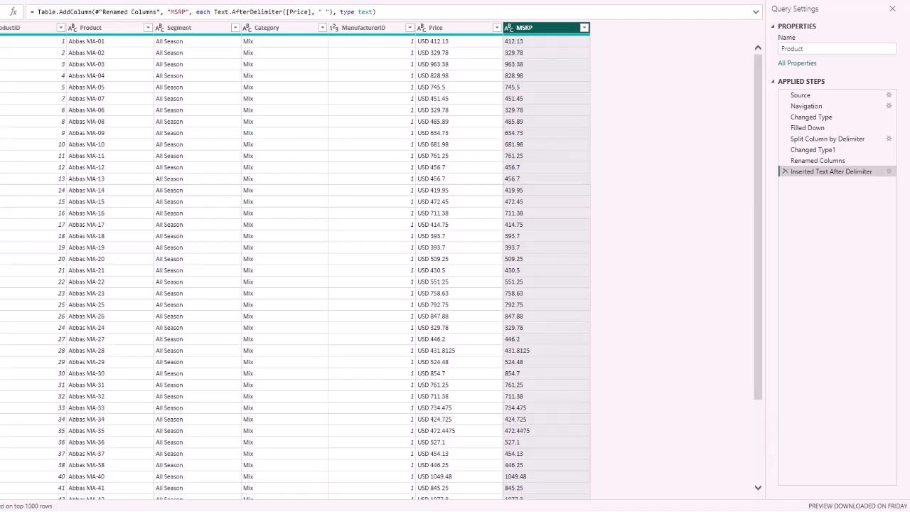
left_click(507, 29)
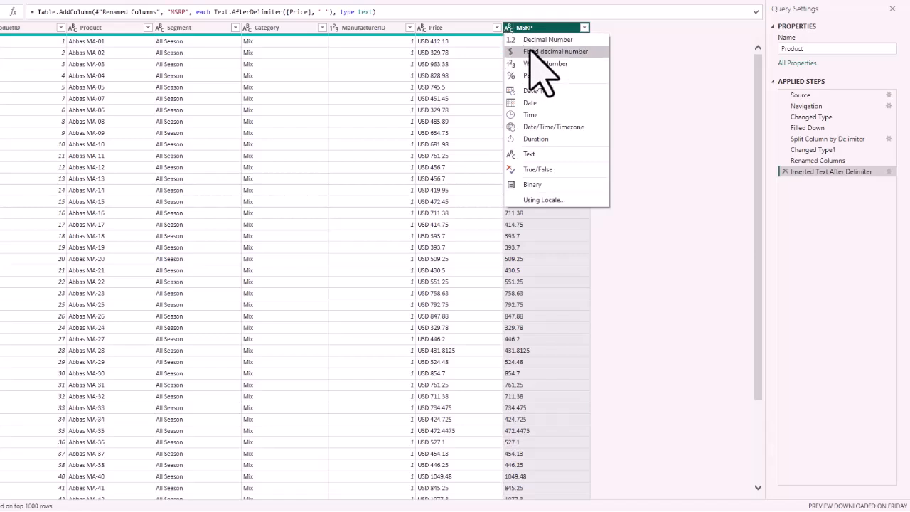
left_click(532, 53)
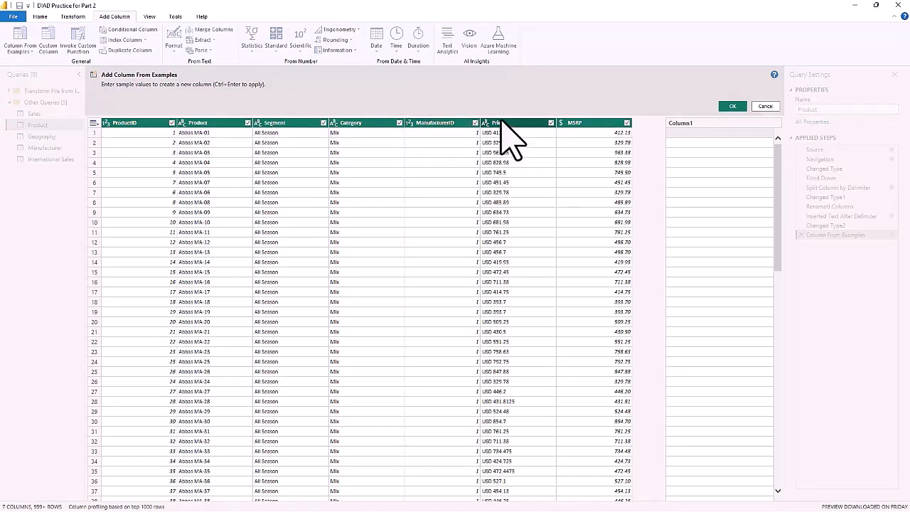
Add a column named Currency from examples based only on the Price column, with USD as the first row's example.
left_click(765, 106)
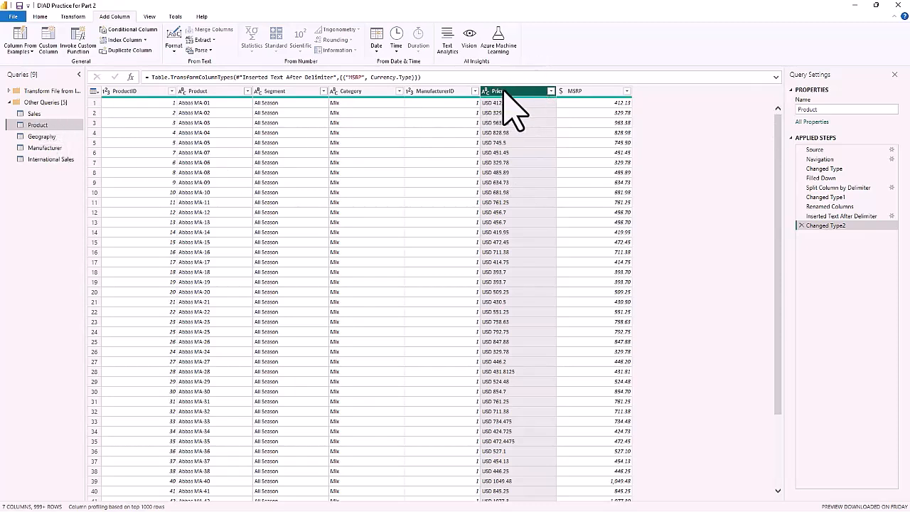
left_click(20, 48)
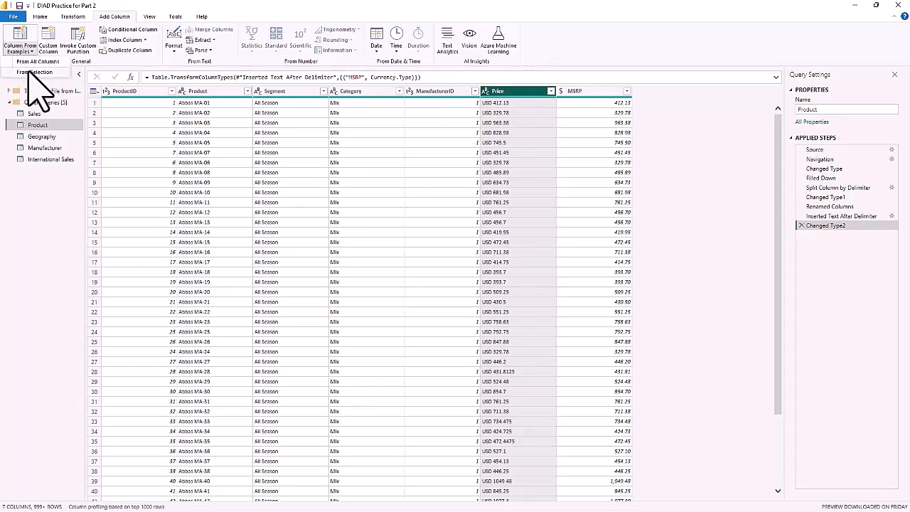
left_click(30, 71)
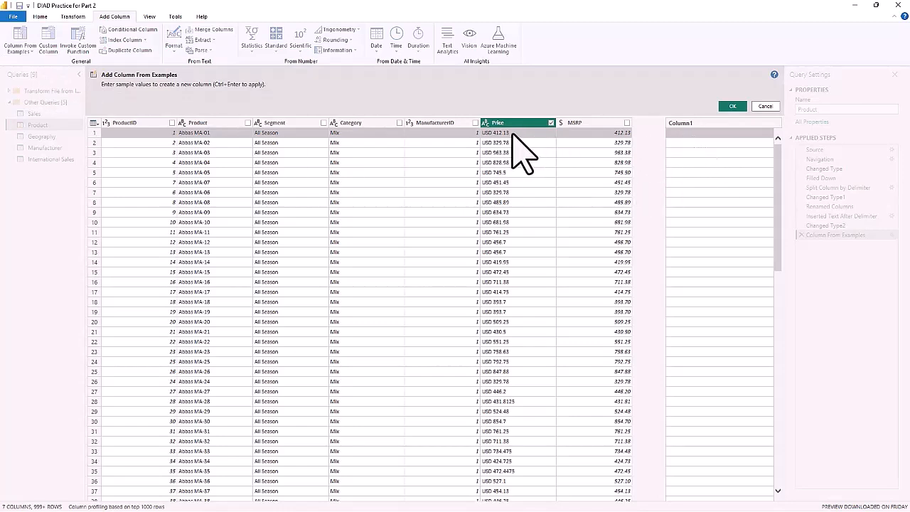
left_click(678, 133)
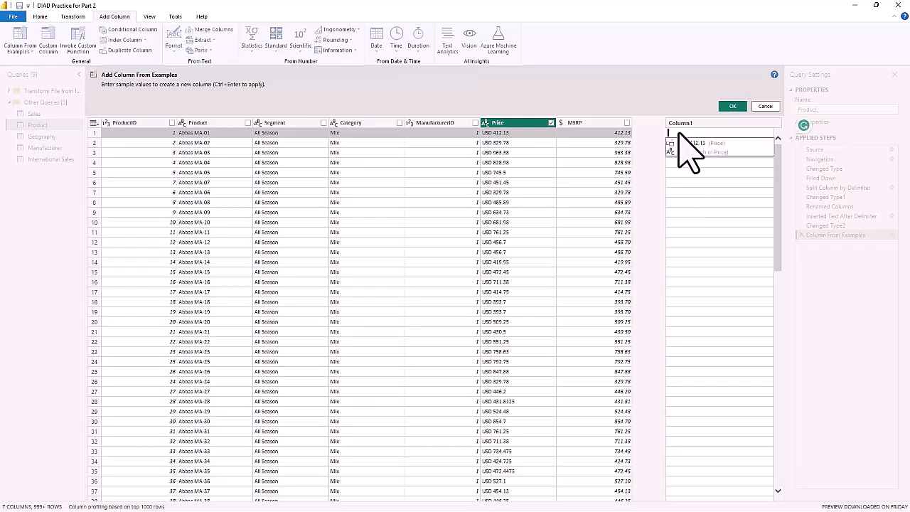
type("USD")
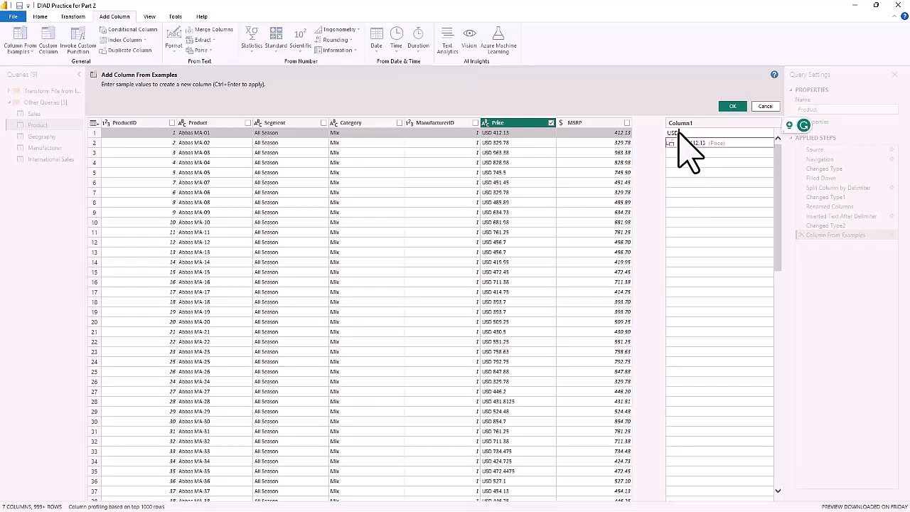
key("Return")
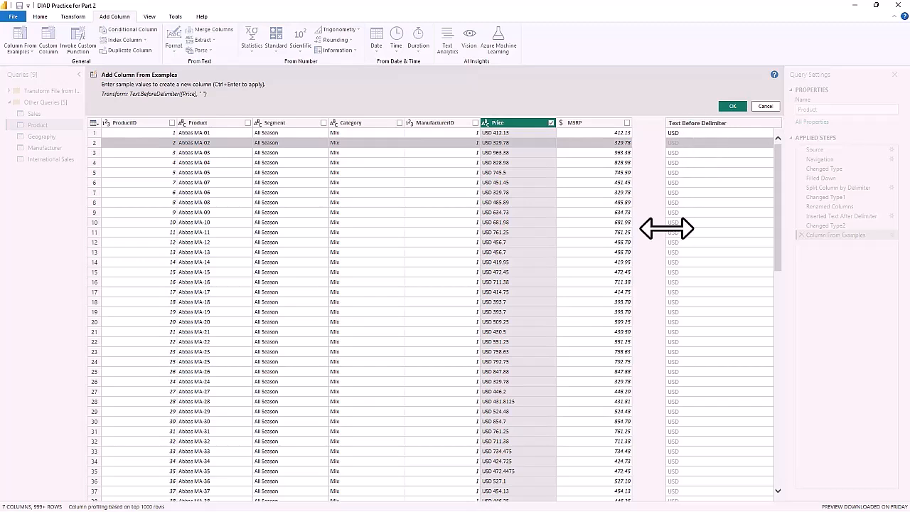
double_click(708, 123)
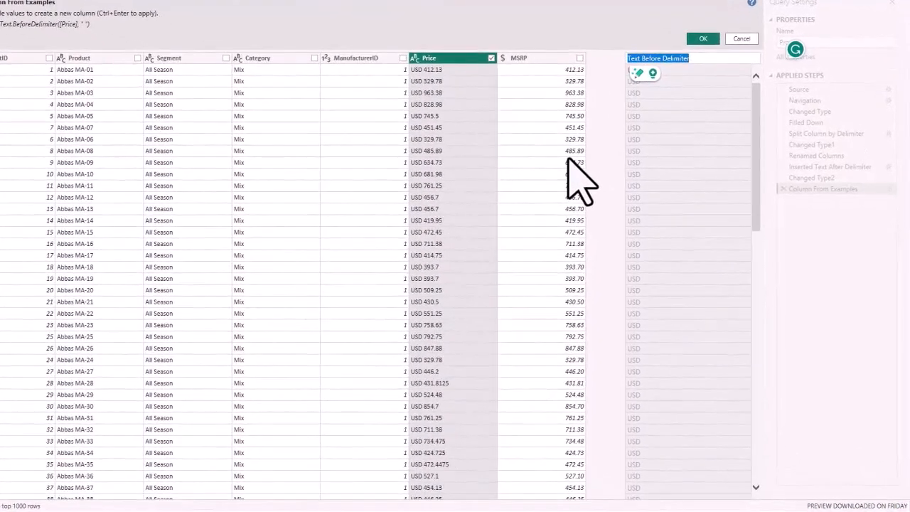
type("Currency")
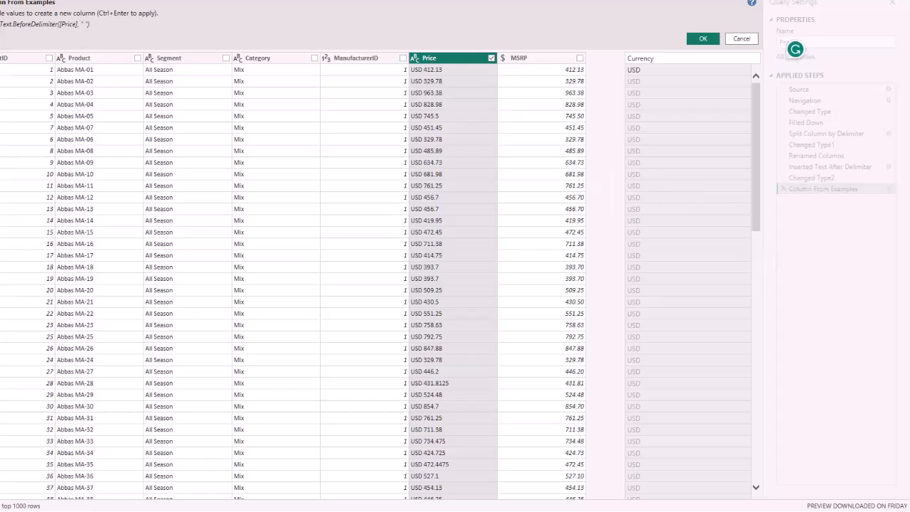
left_click(703, 39)
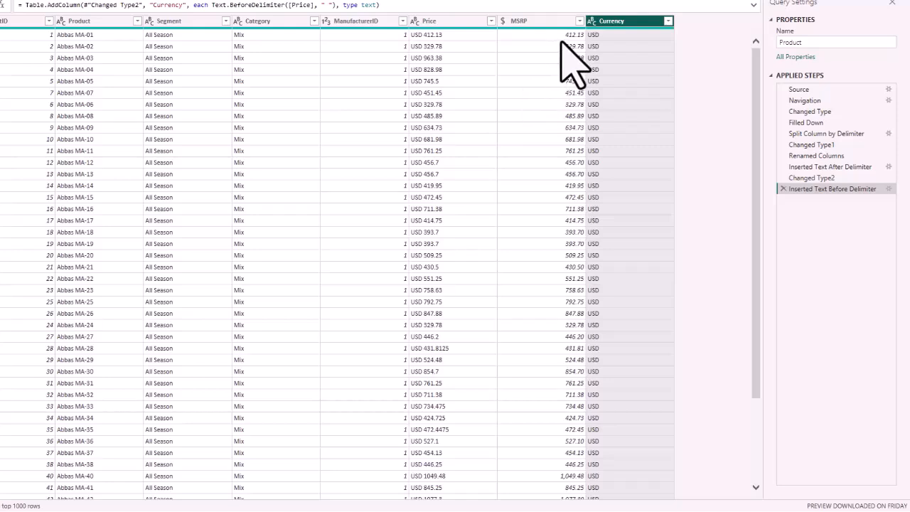
left_click(443, 21)
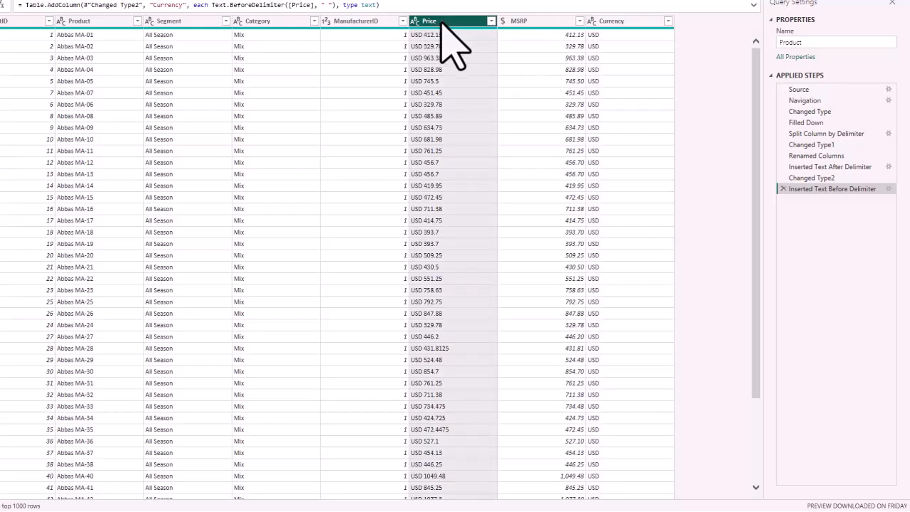
left_click(534, 20)
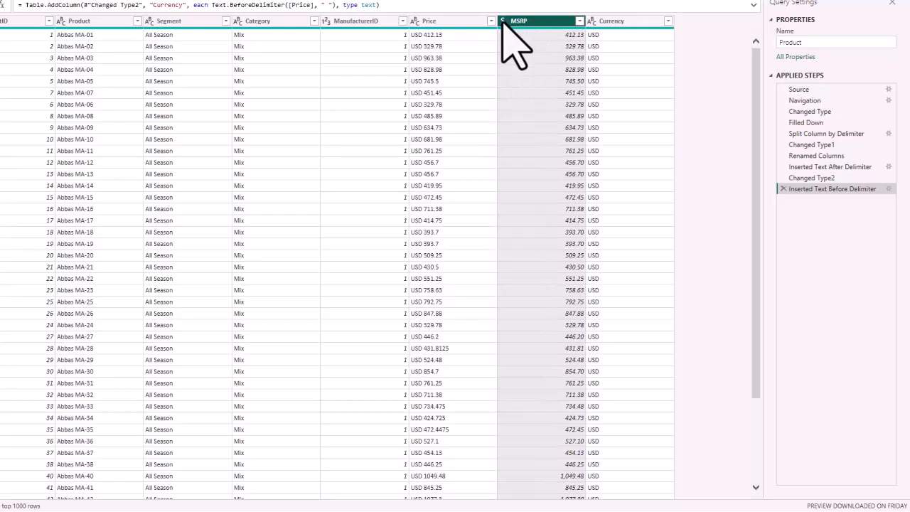
left_click(617, 20)
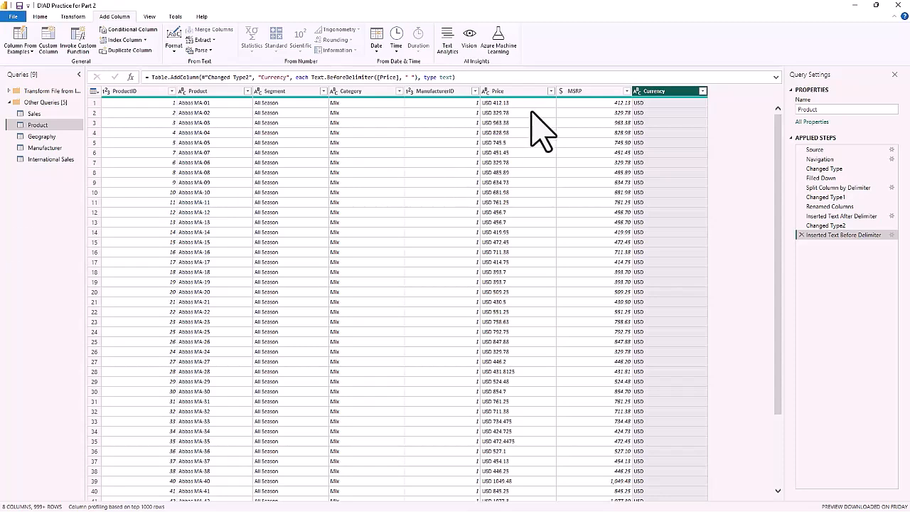
Remove the original Price column from the Product query.
left_click(505, 92)
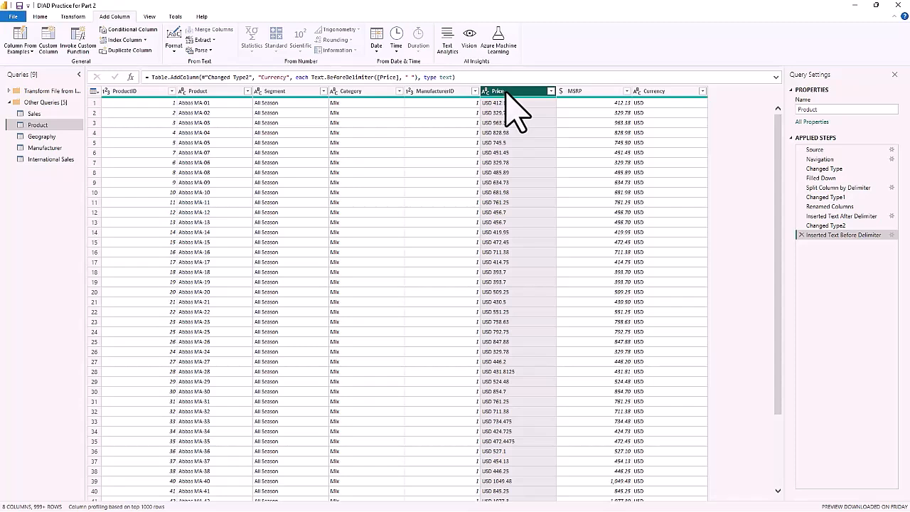
left_click(71, 17)
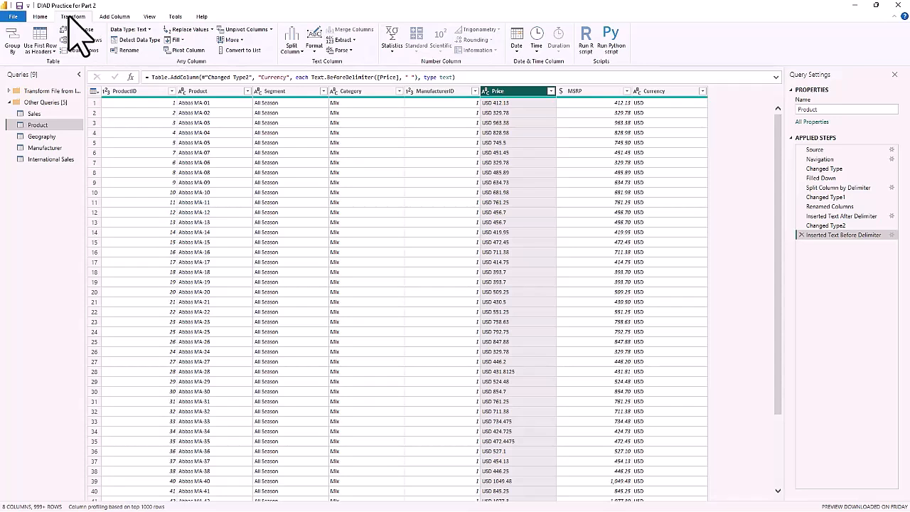
right_click(517, 92)
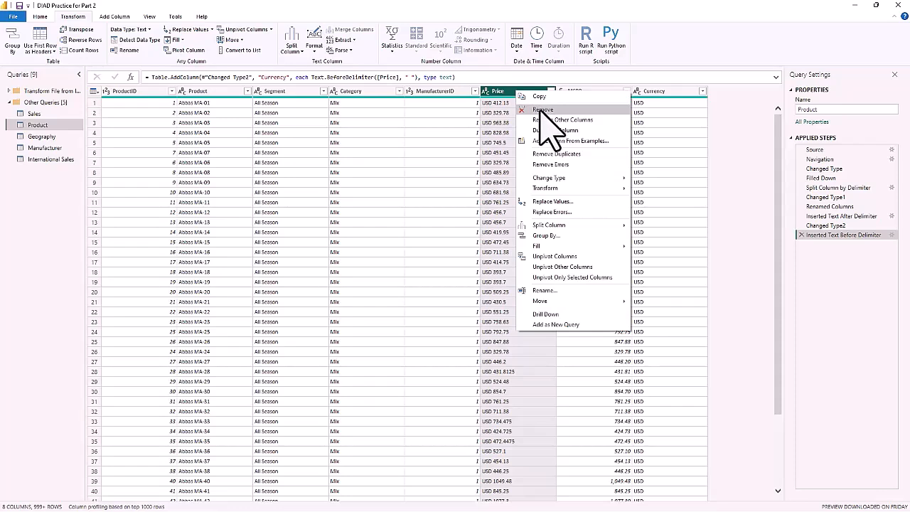
left_click(542, 109)
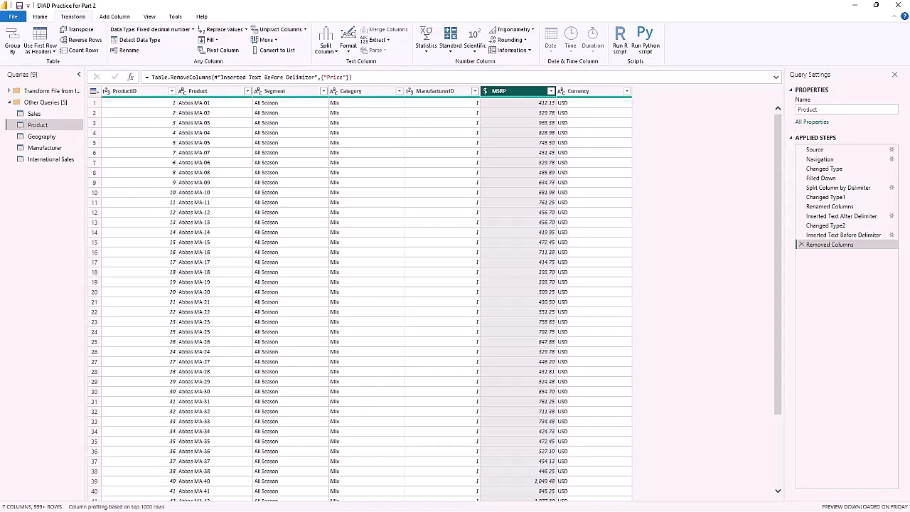
Remove the top 2 rows from the Geography query.
left_click(40, 16)
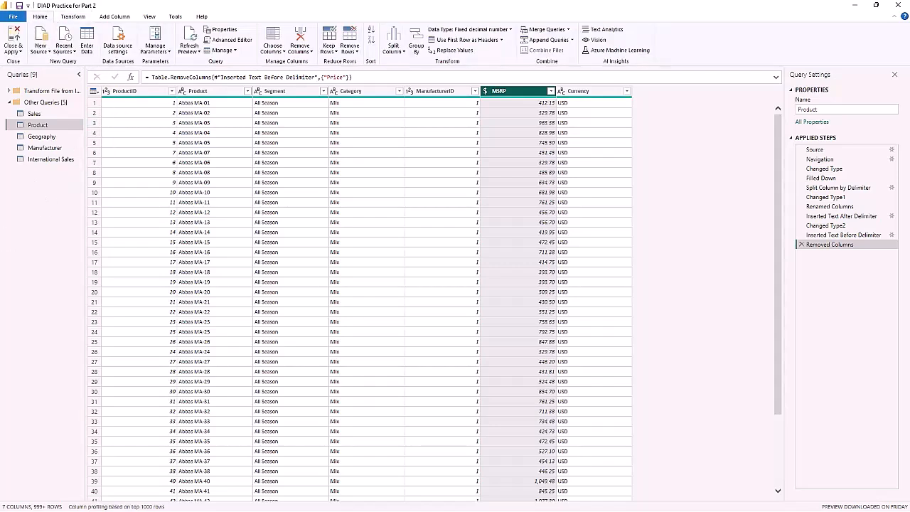
left_click(35, 136)
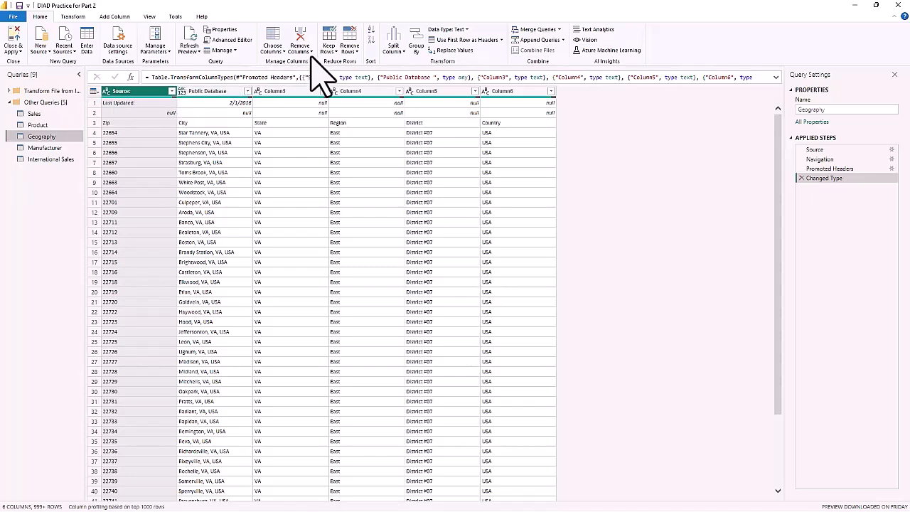
left_click(352, 51)
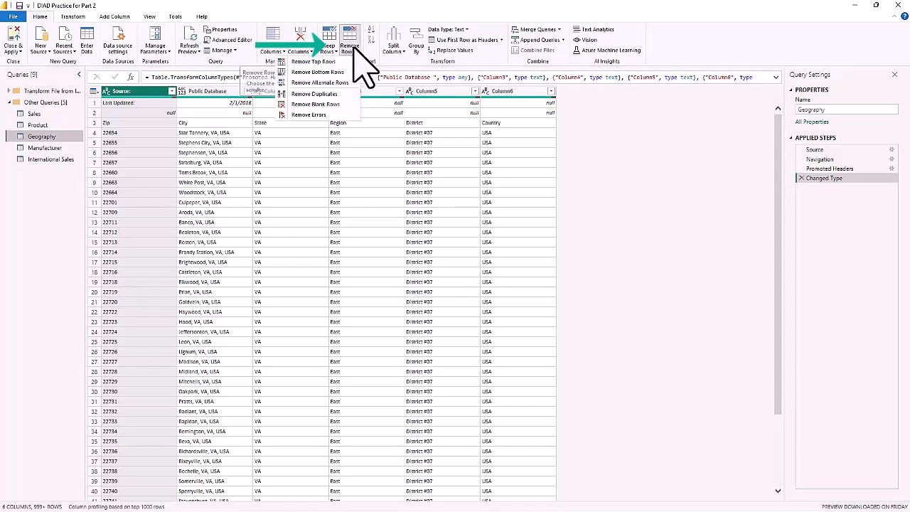
left_click(298, 61)
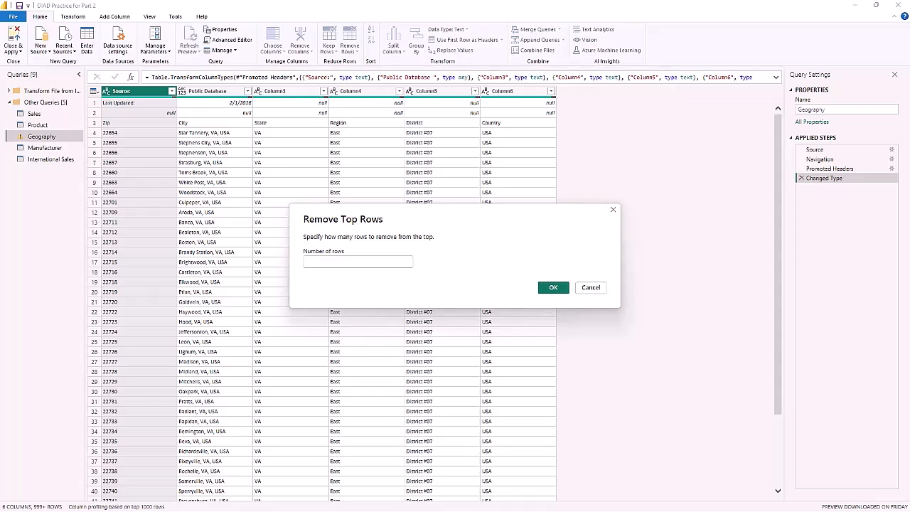
left_click(319, 263)
type("2")
left_click(551, 285)
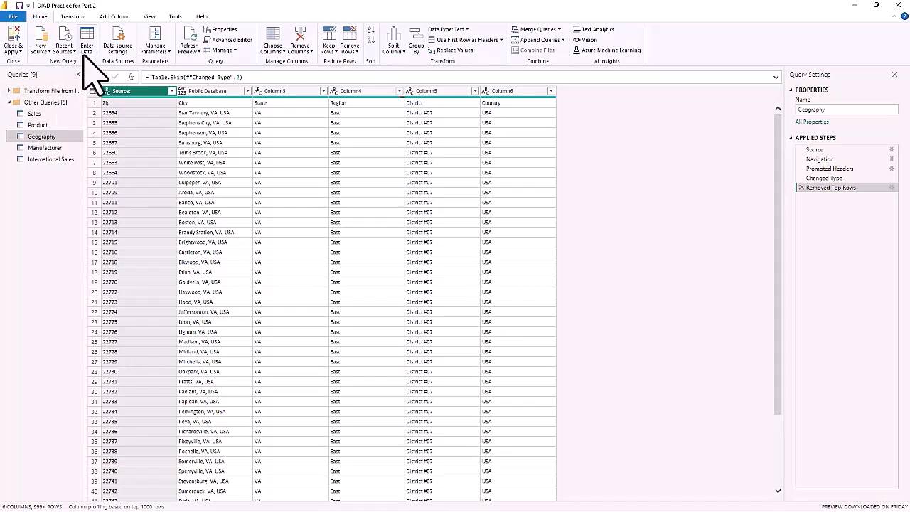
Promote the first row of the Geography query to column headers.
left_click(73, 16)
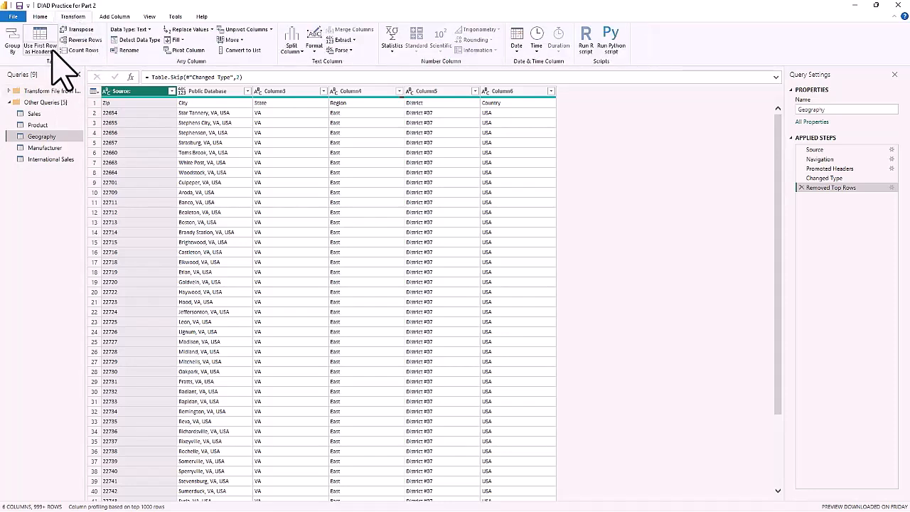
left_click(52, 49)
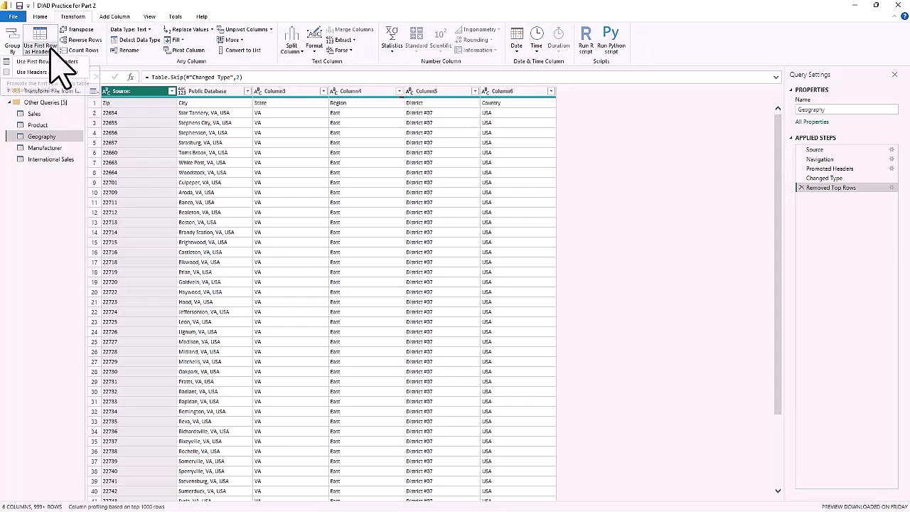
left_click(46, 61)
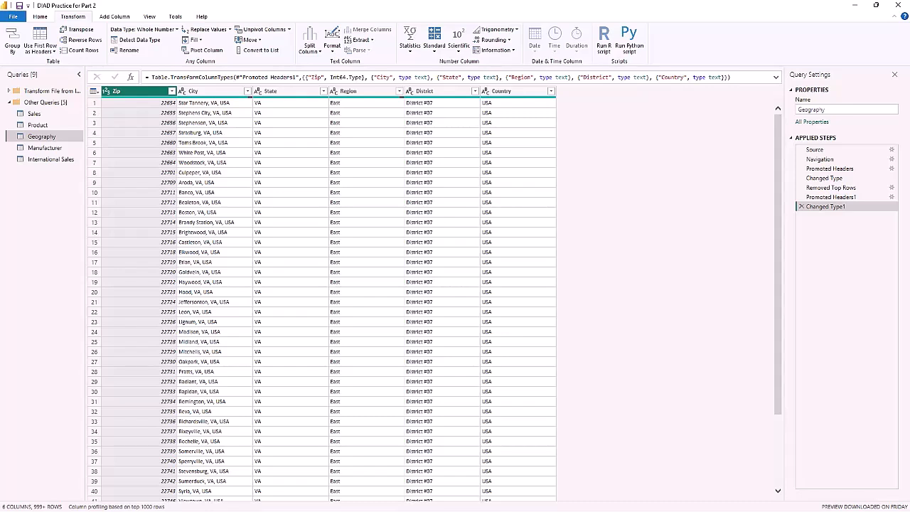
Change the Zip column's data type to Text in the Geography query, replacing the current type conversion.
key("alt+y")
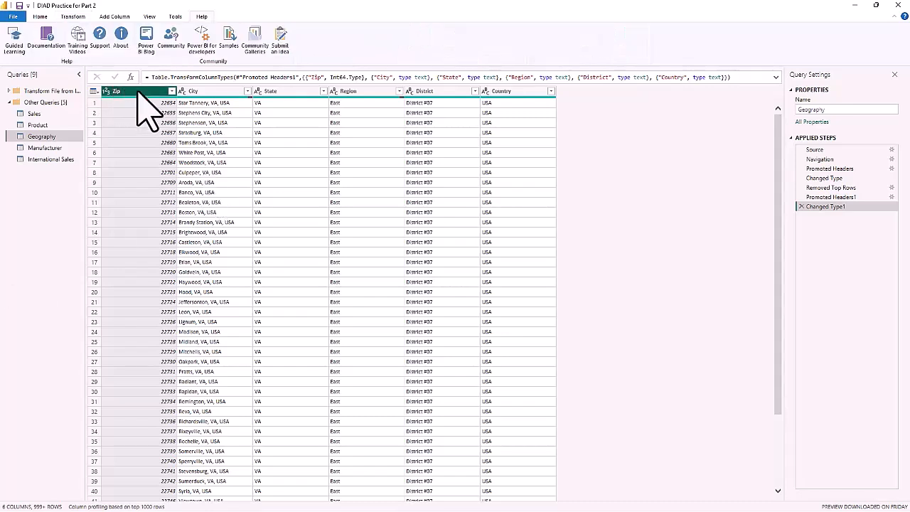
left_click(107, 91)
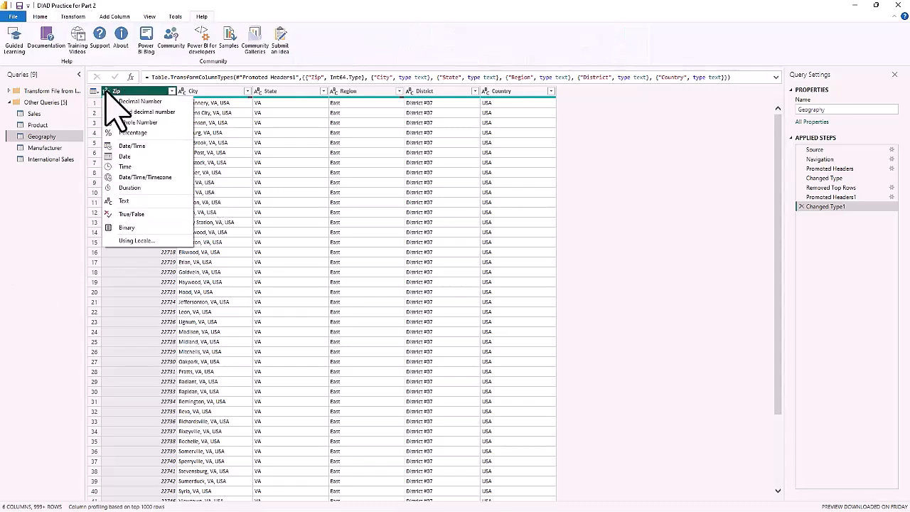
left_click(123, 202)
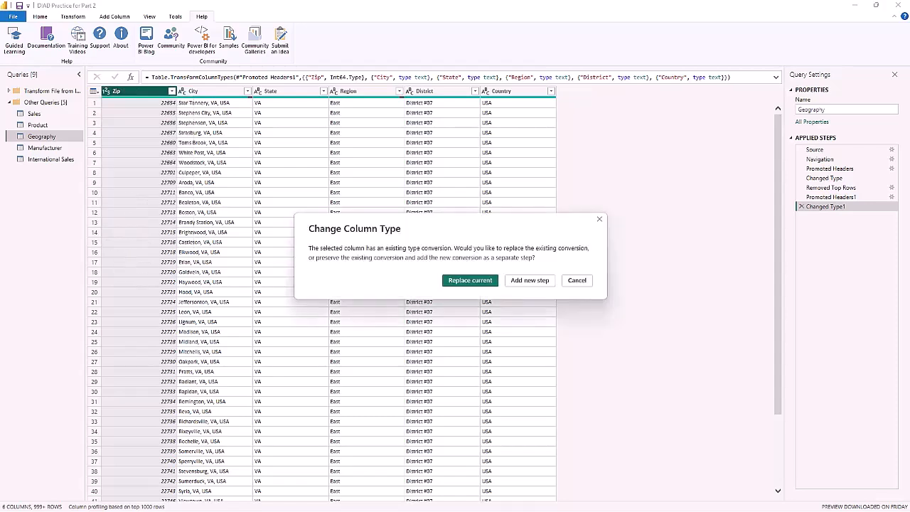
left_click(470, 280)
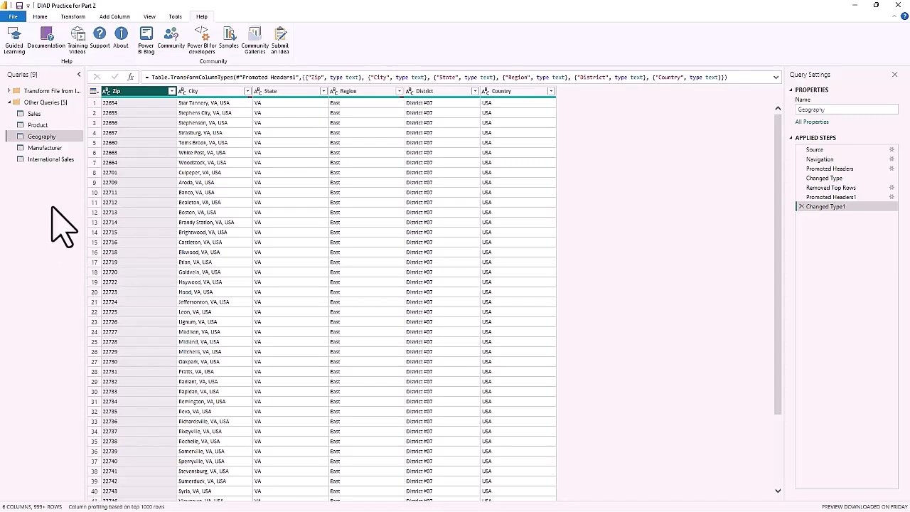
Remove the bottom 3 rows from the Manufacturer query.
left_click(44, 148)
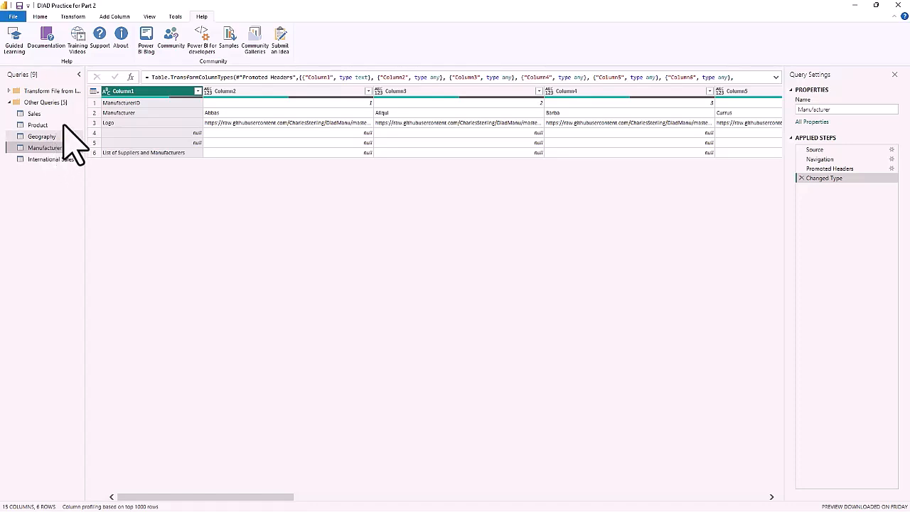
left_click(76, 16)
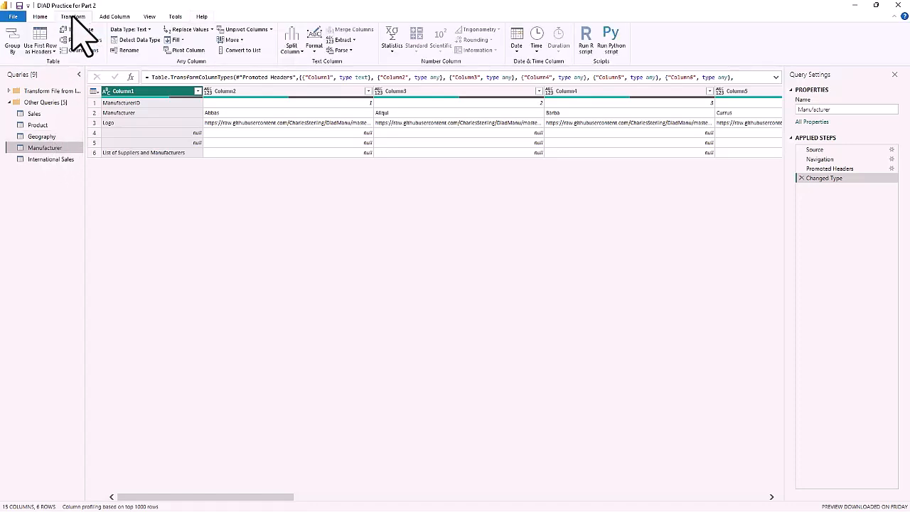
left_click(40, 17)
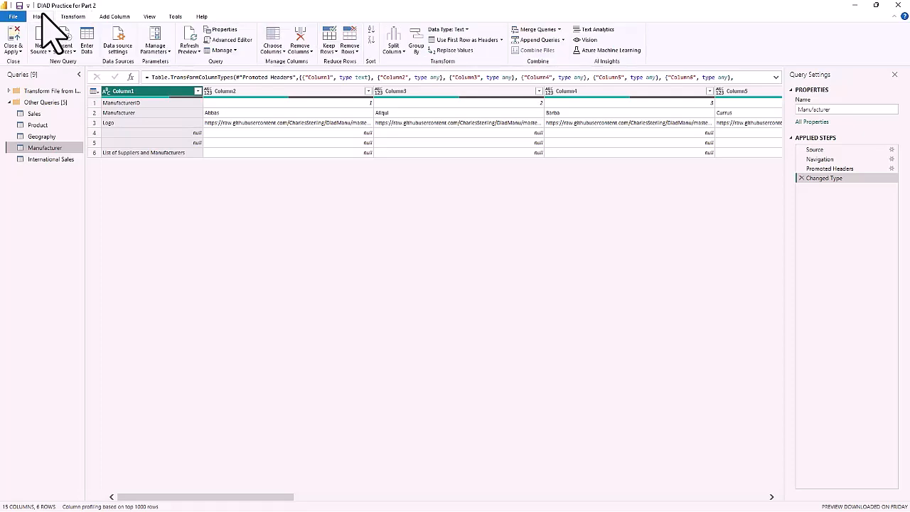
left_click(356, 47)
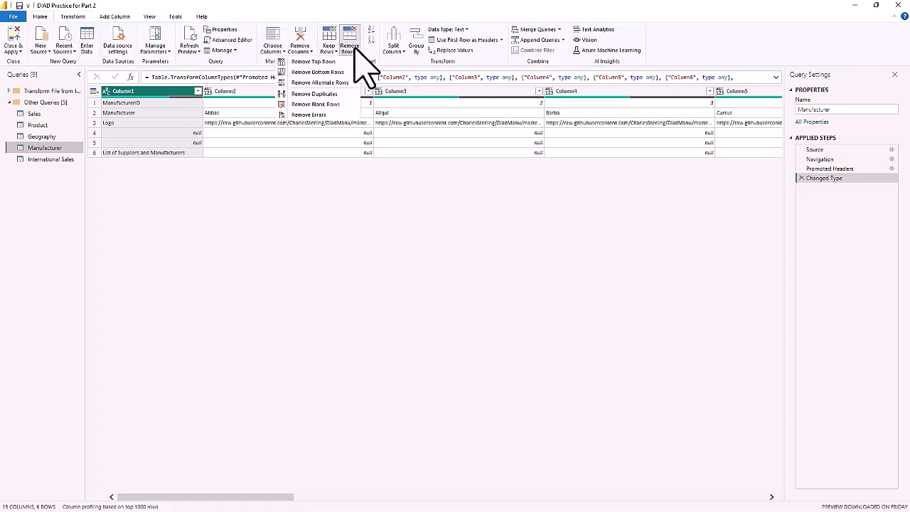
left_click(317, 72)
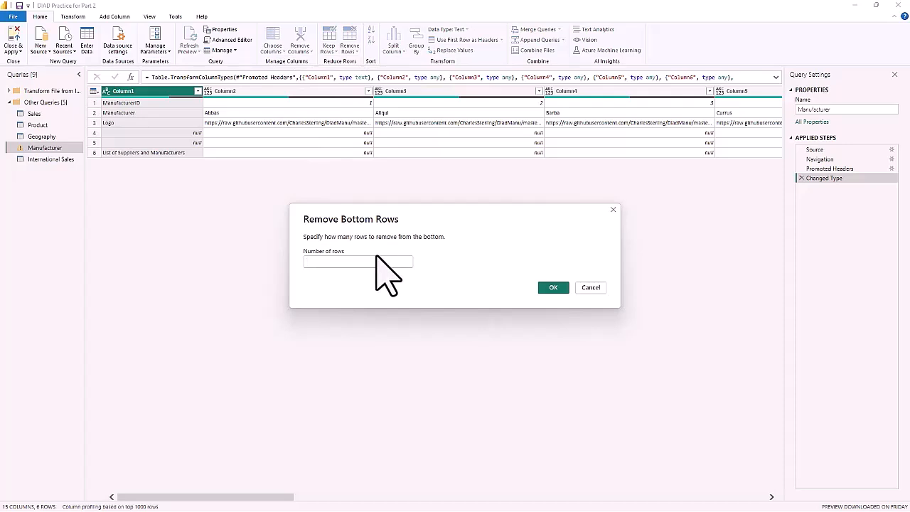
type("1")
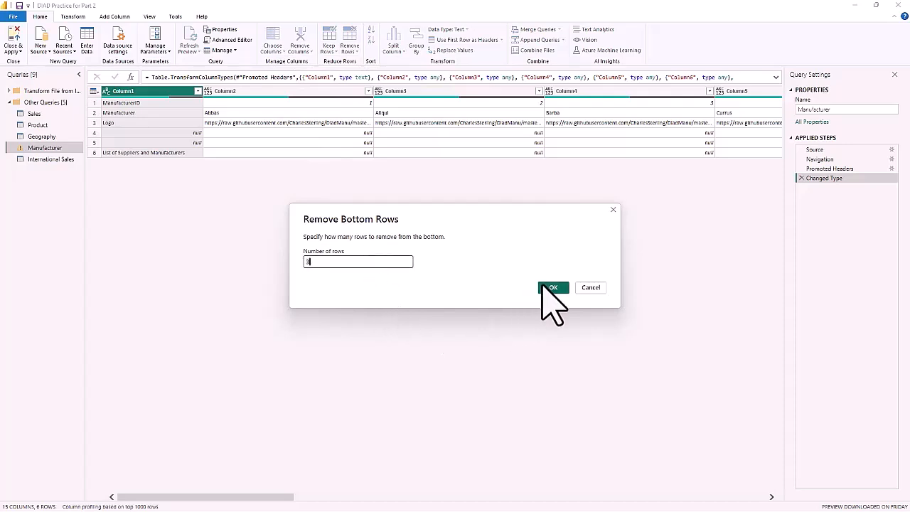
left_click(548, 288)
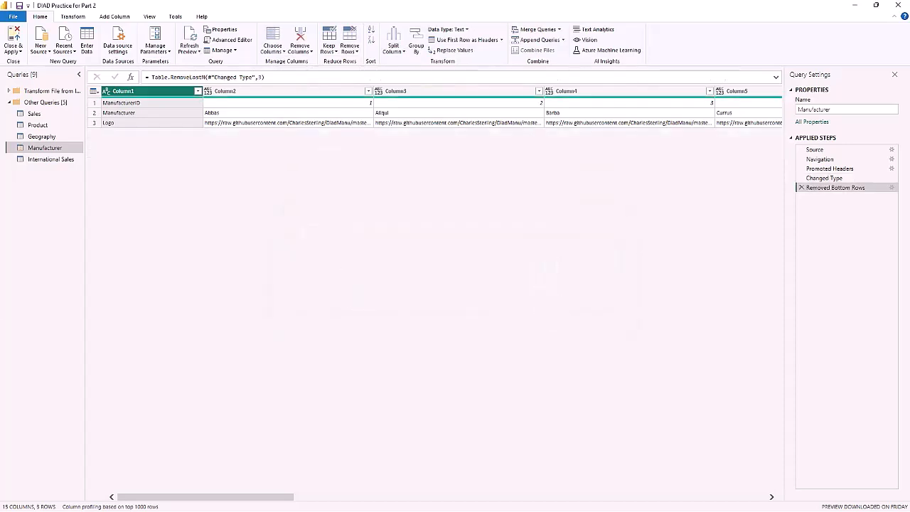
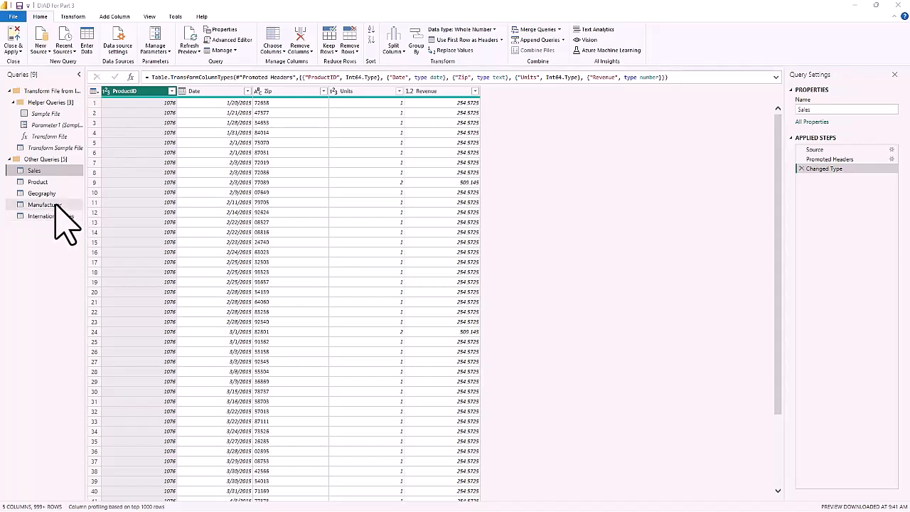
Transpose the Manufacturer query and promote its first row to column headers.
left_click(41, 205)
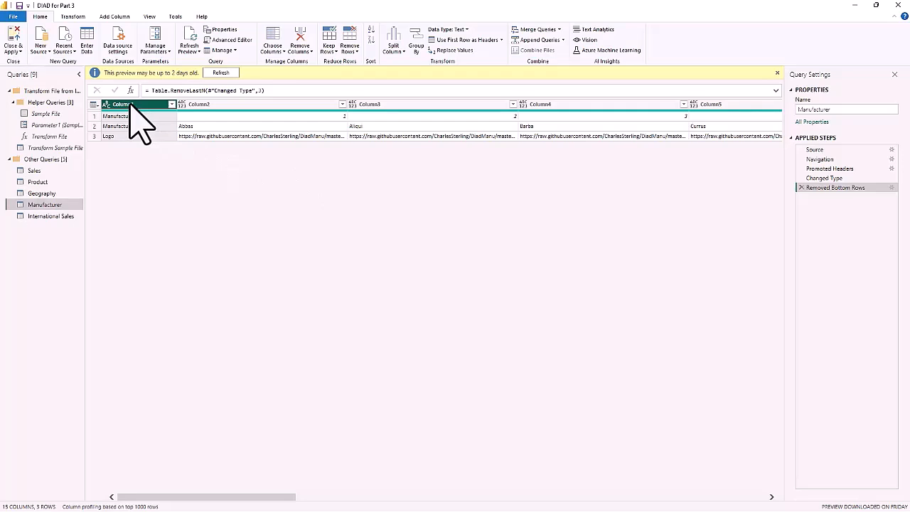
left_click(73, 16)
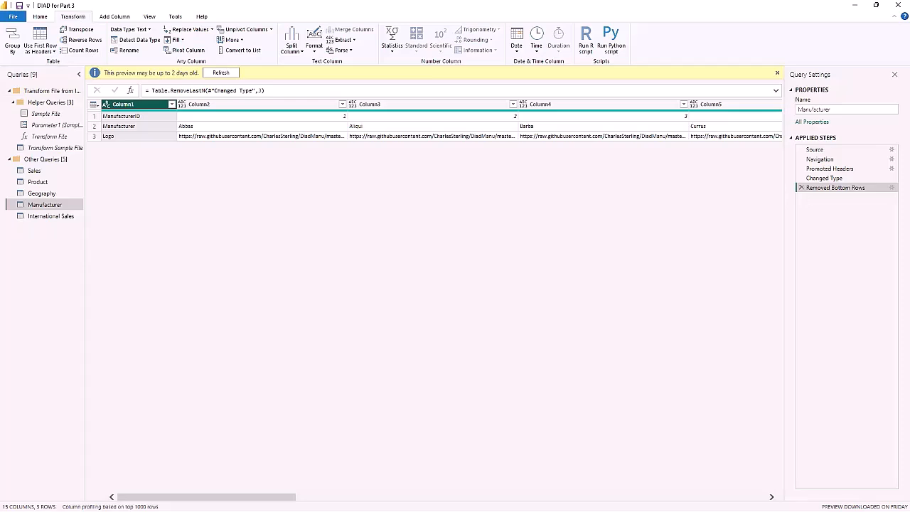
left_click(75, 30)
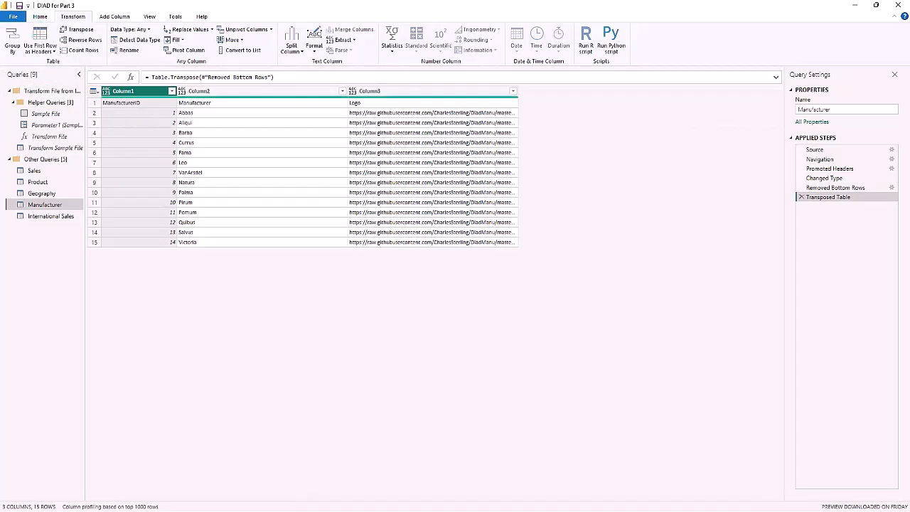
left_click(52, 50)
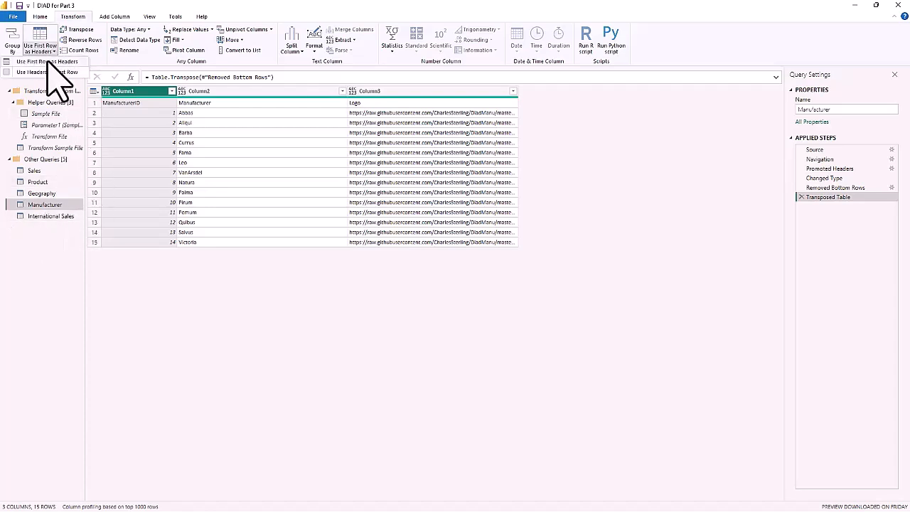
left_click(47, 63)
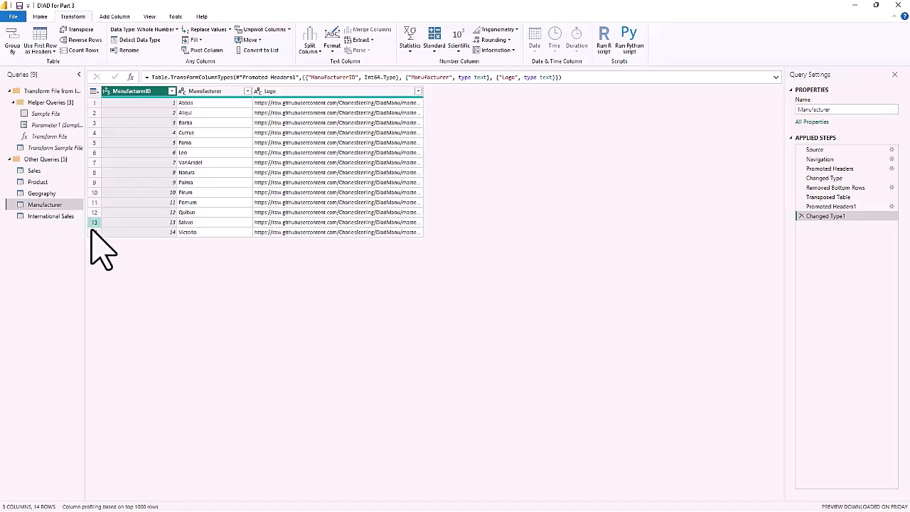
Append the International Sales table to the existing Sales query as a two-table append.
left_click(35, 171)
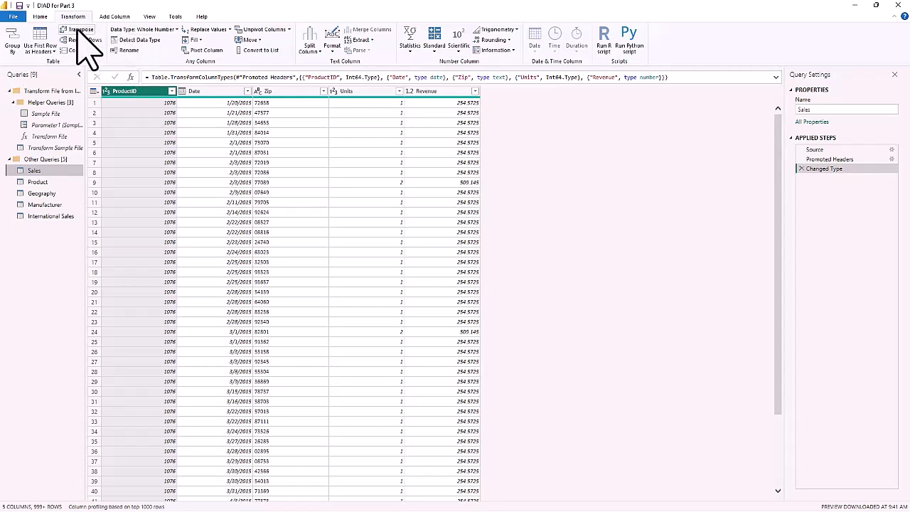
left_click(40, 16)
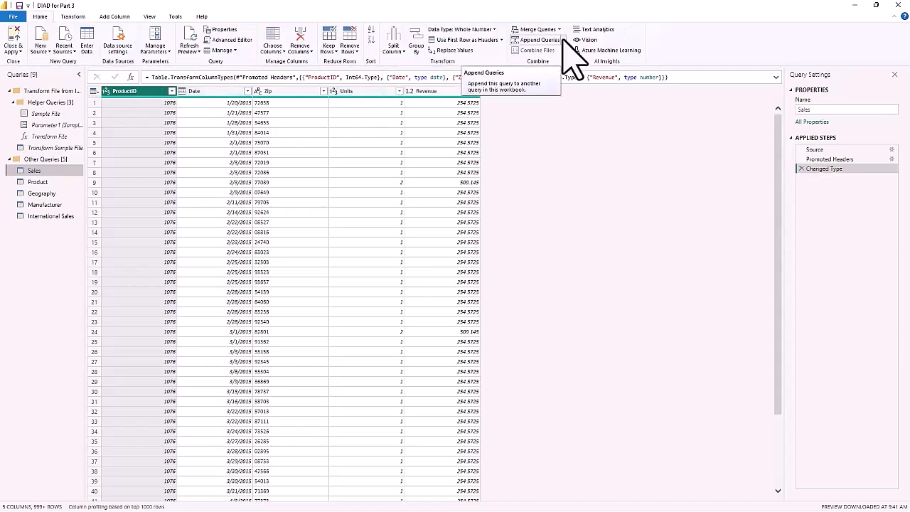
left_click(562, 41)
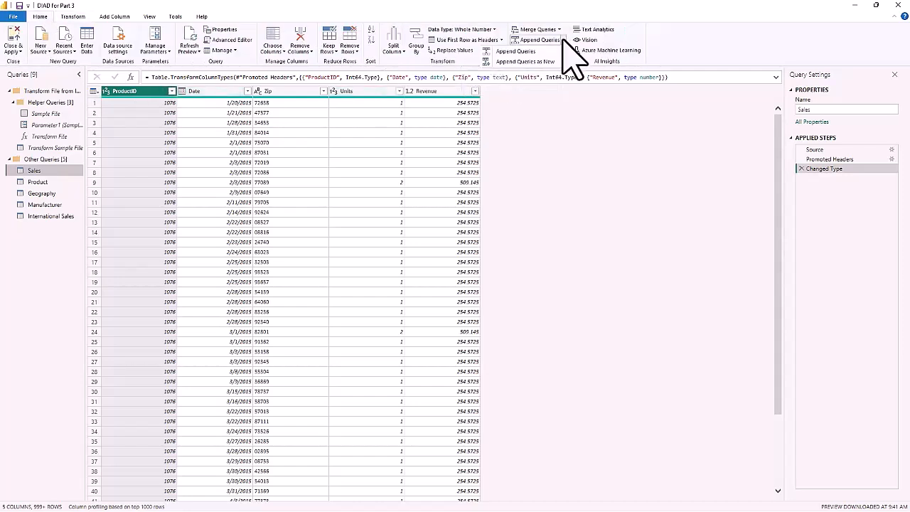
left_click(506, 52)
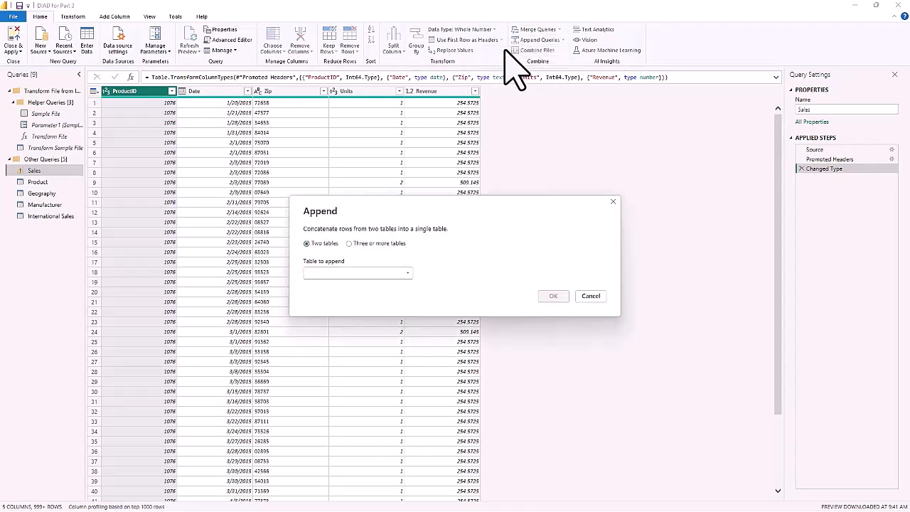
left_click(407, 274)
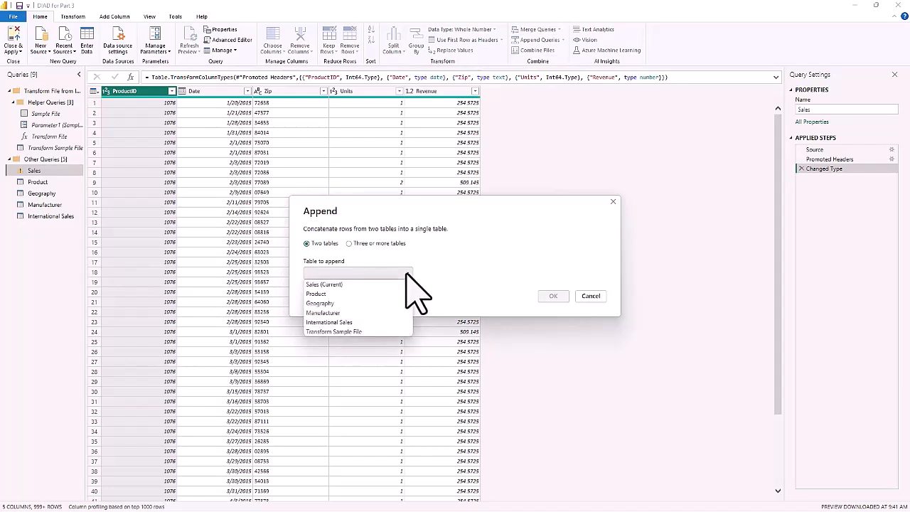
left_click(332, 322)
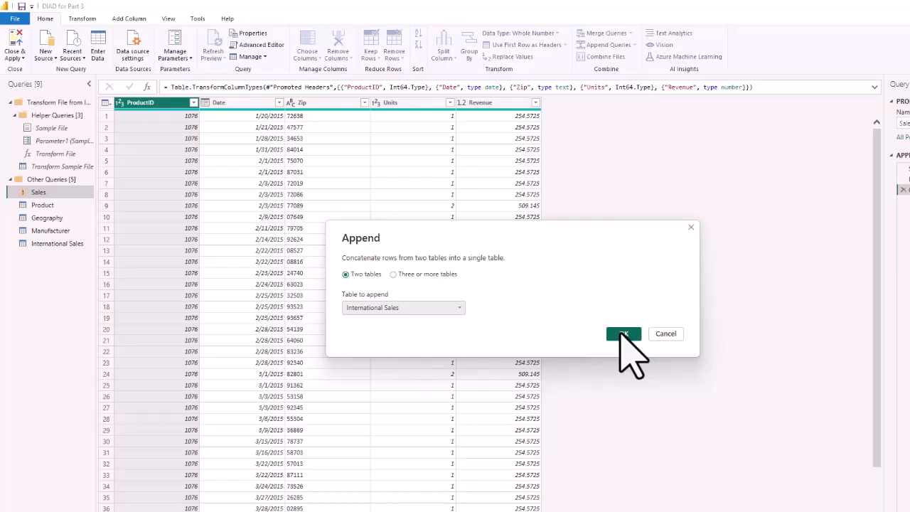
left_click(622, 334)
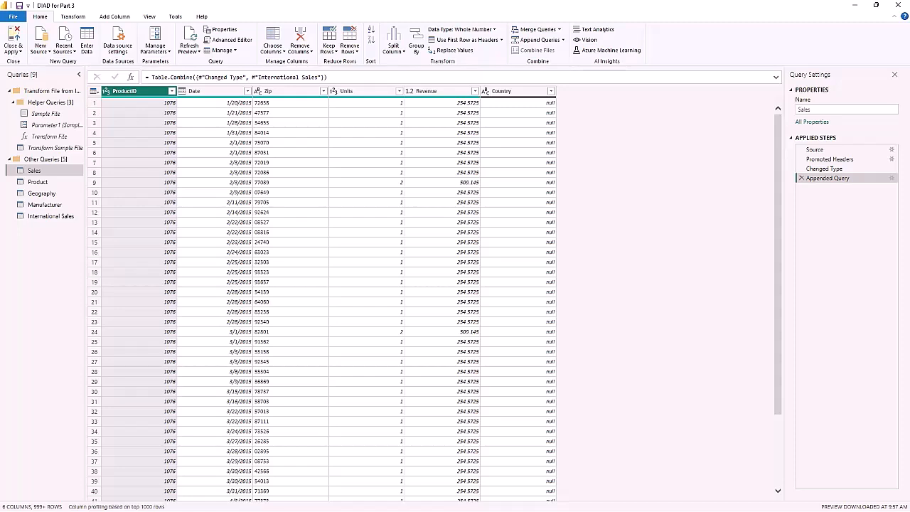
Start a conditional column in the Sales query and name it CountryName.
left_click(521, 91)
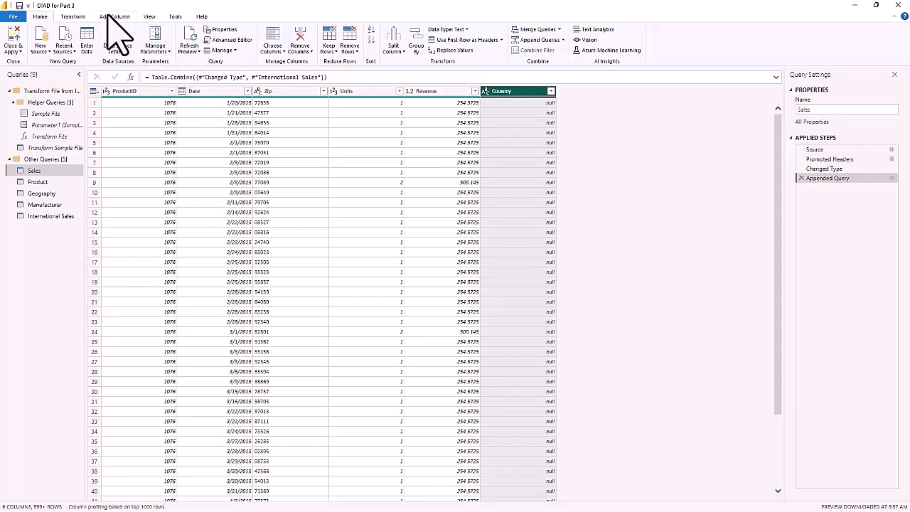
left_click(110, 16)
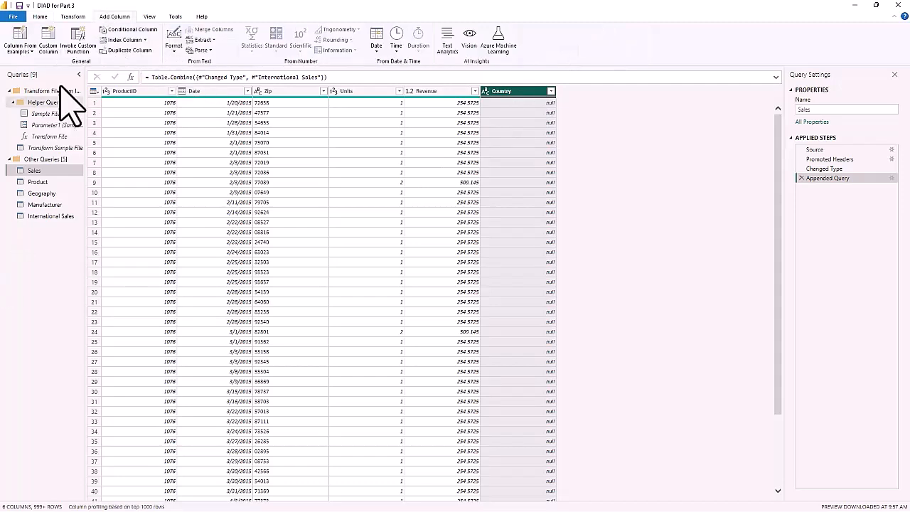
left_click(132, 30)
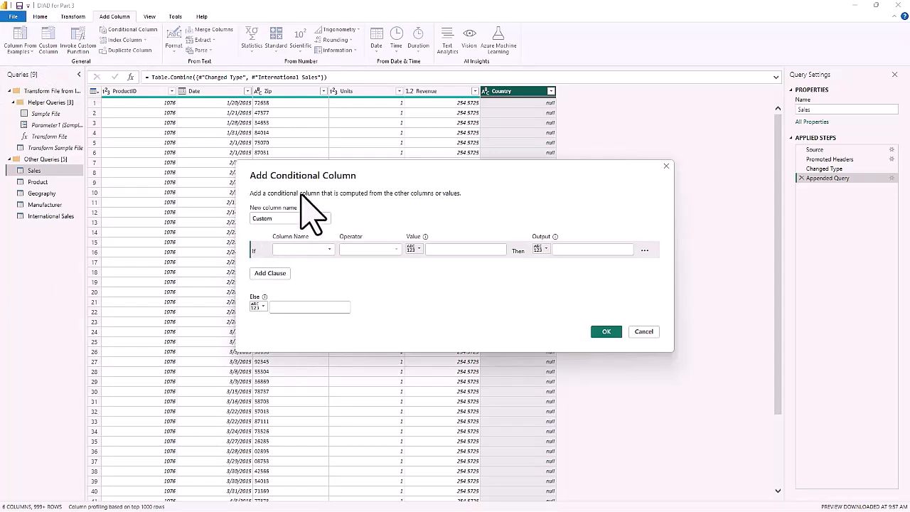
double_click(284, 220)
type("CountryName")
Define the CountryName condition so that when Country equals null the output is USA.
left_click(320, 251)
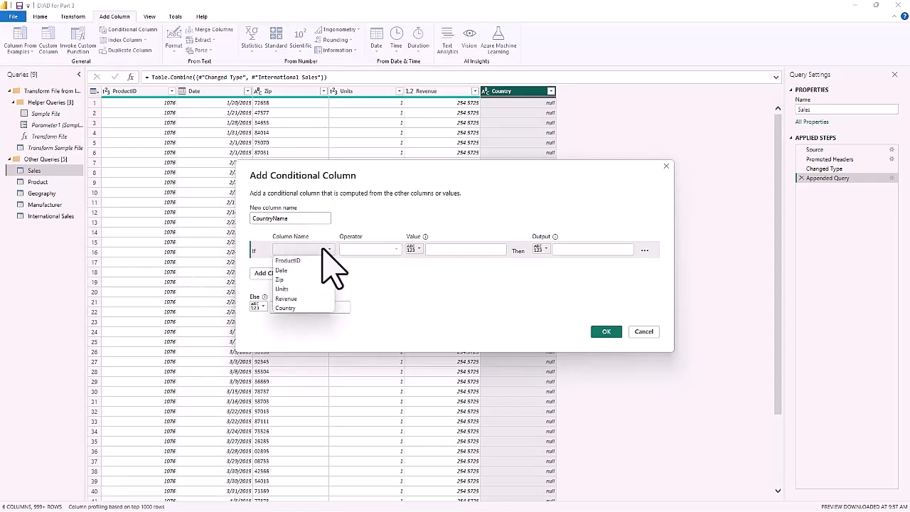
left_click(285, 308)
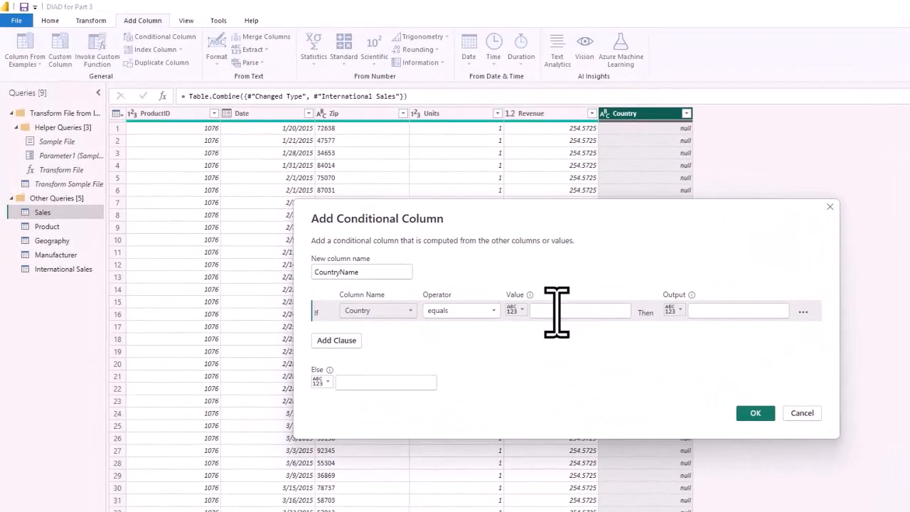
left_click(556, 312)
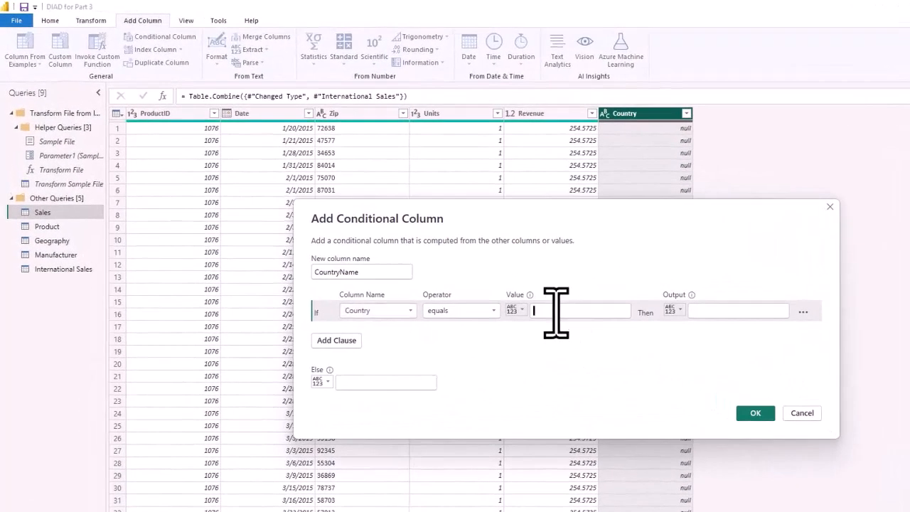
type("null")
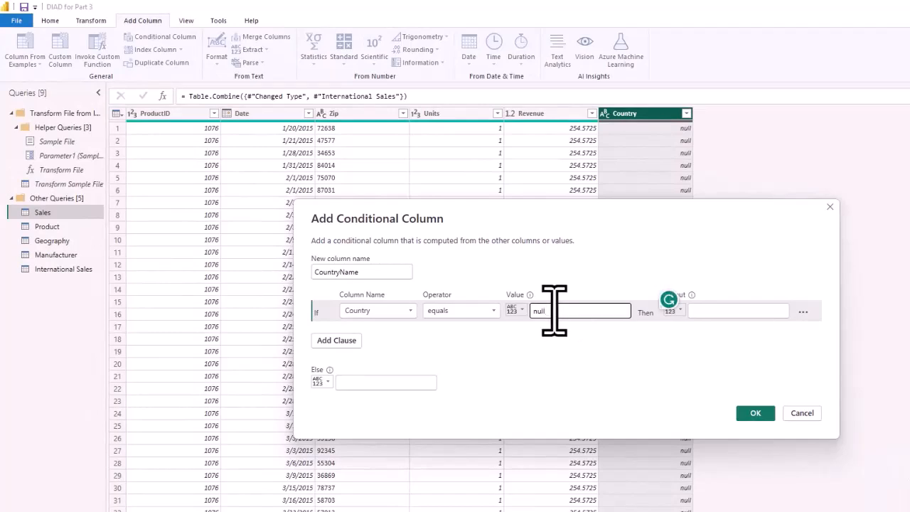
left_click(719, 313)
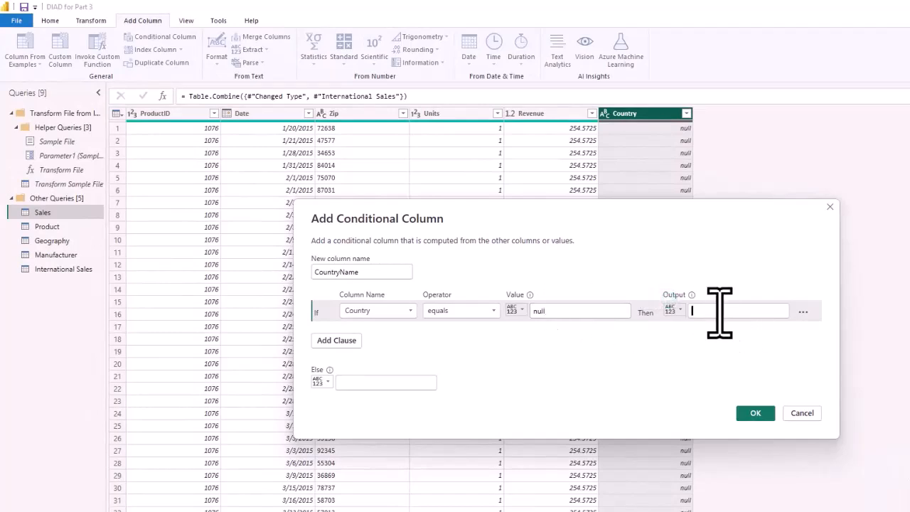
type("USA")
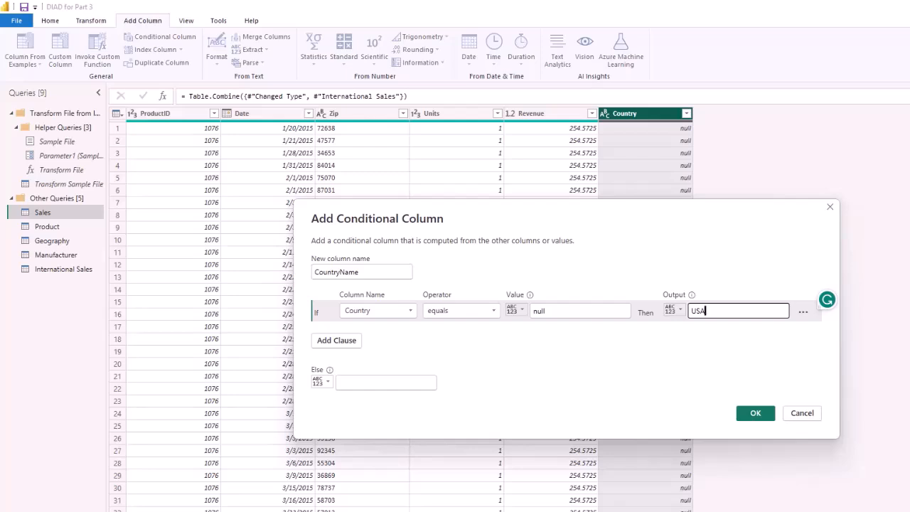
Make the CountryName condition otherwise return the value of the Country column, and create the conditional column.
left_click(321, 381)
left_click(355, 408)
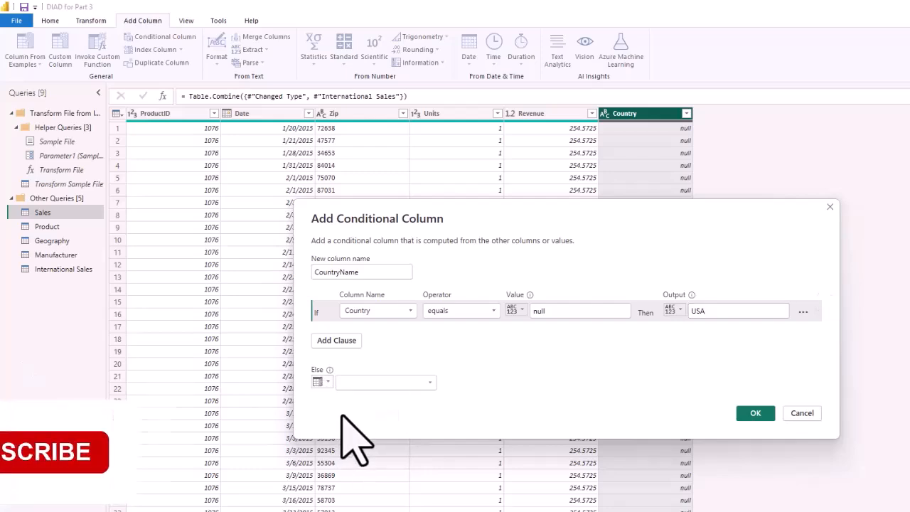
left_click(398, 383)
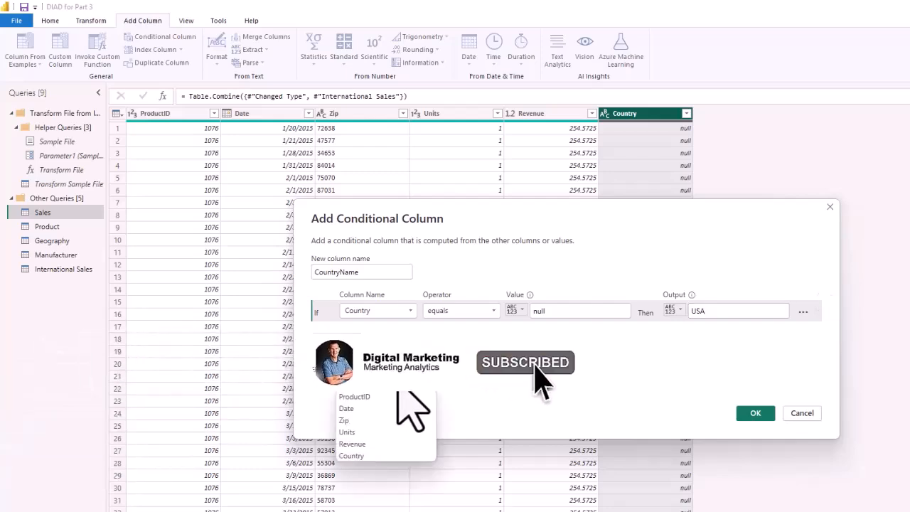
left_click(354, 455)
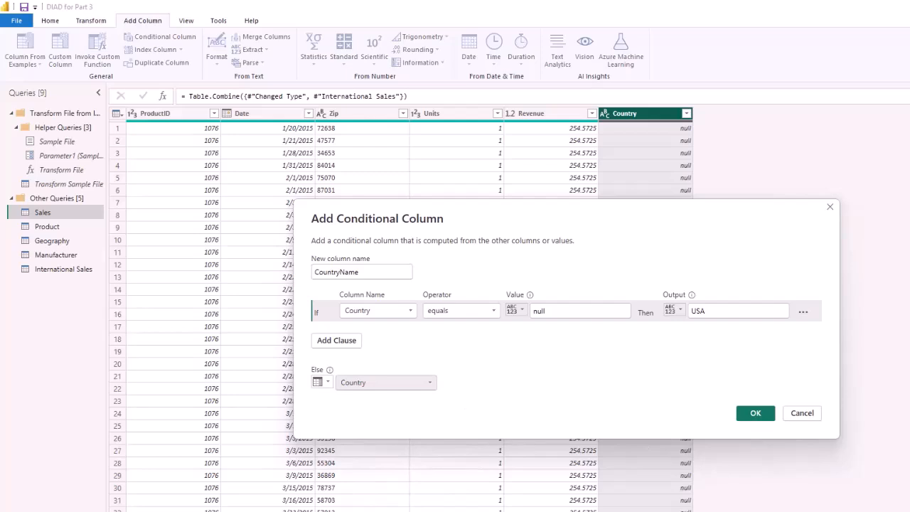
left_click(756, 413)
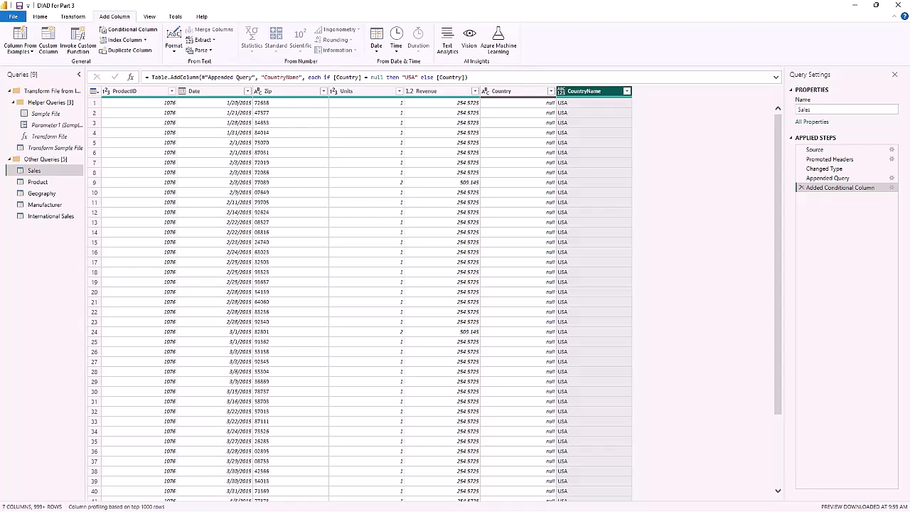
Remove the original Country column from the Sales query and rename the CountryName column to Country.
left_click(508, 93)
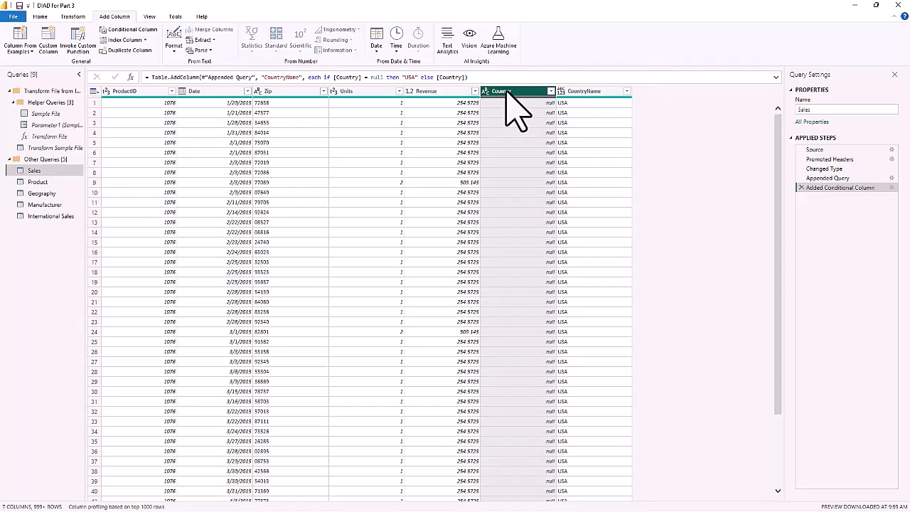
right_click(507, 92)
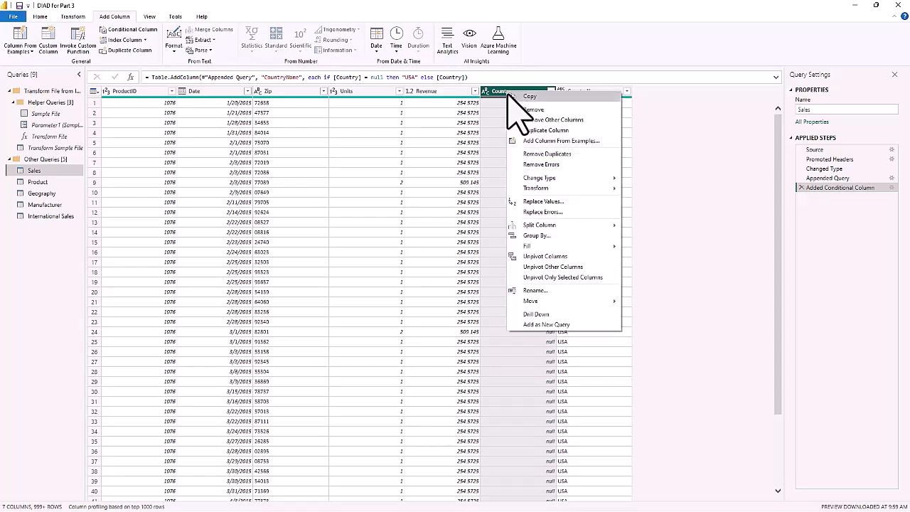
left_click(530, 110)
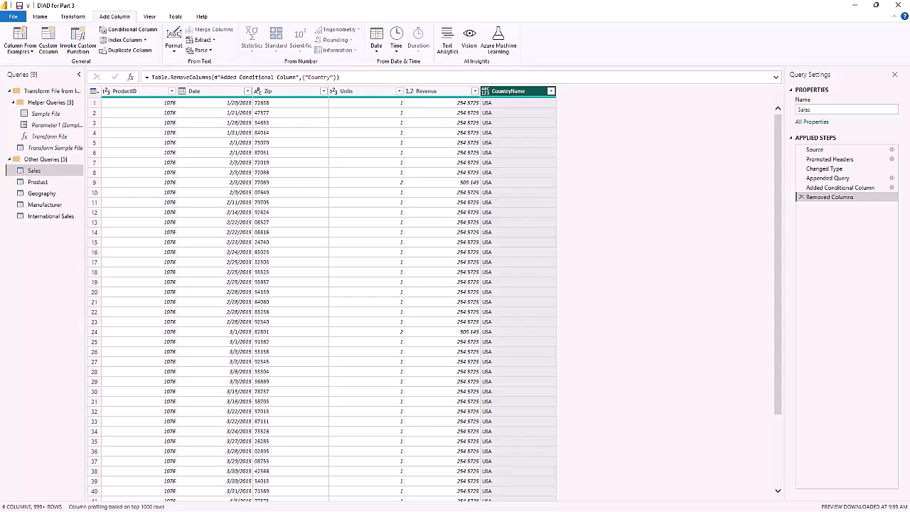
double_click(516, 93)
type("Country")
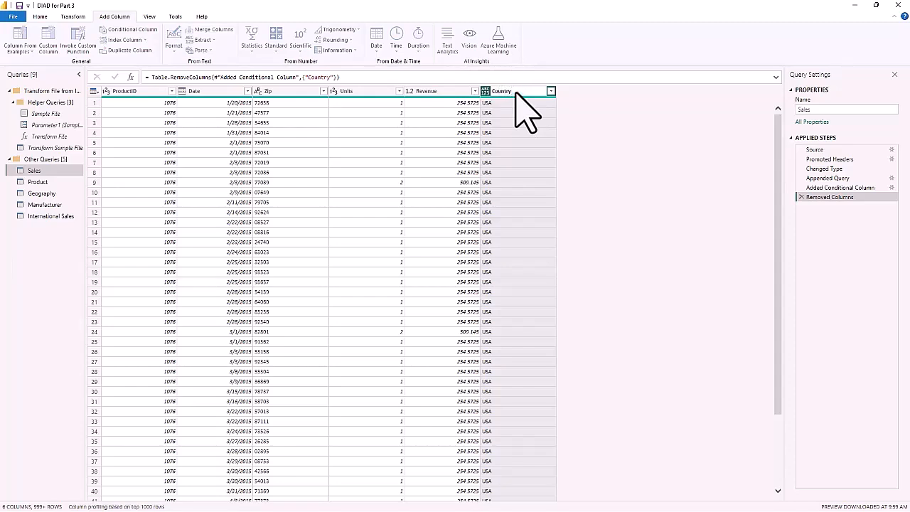
key("Return")
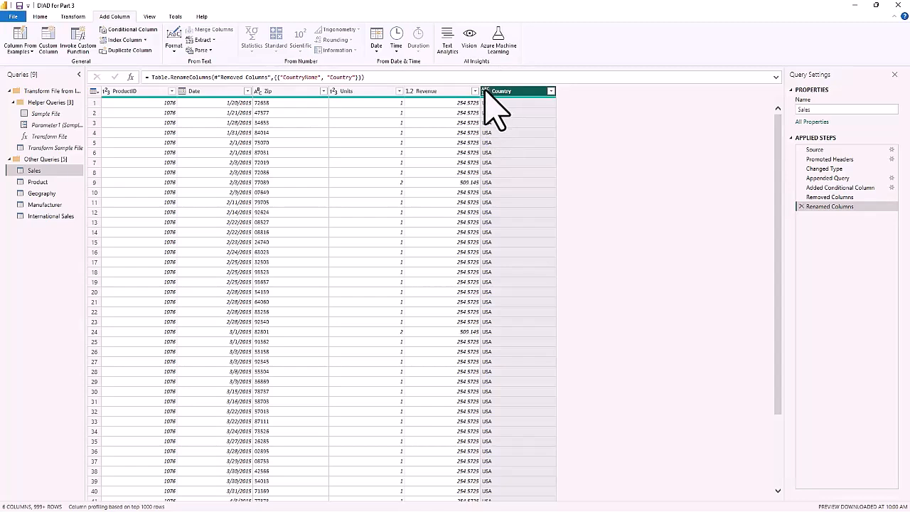
Change the data type of the Country column to Text and the Revenue column to Fixed decimal number.
left_click(486, 91)
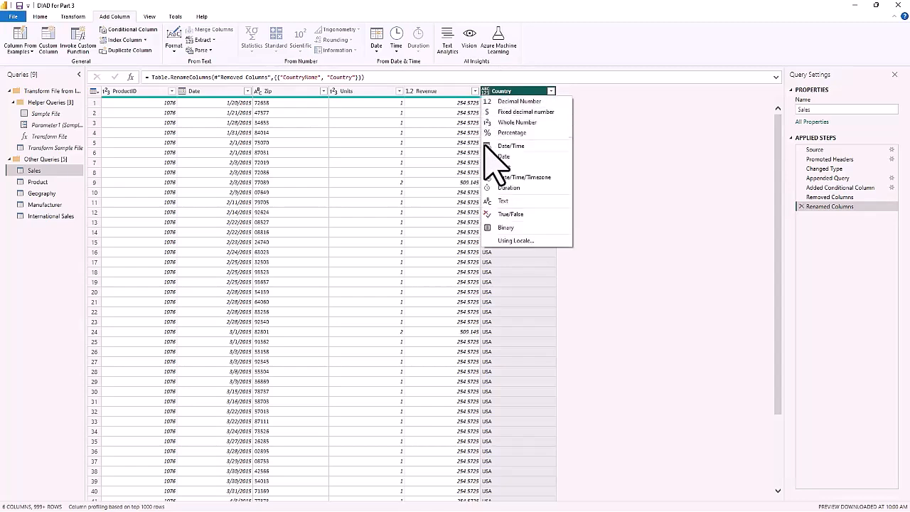
left_click(501, 201)
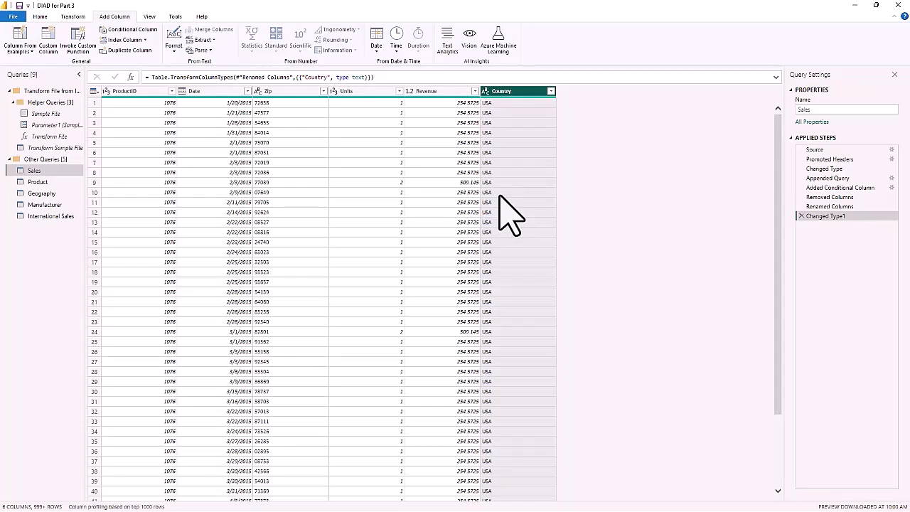
left_click(427, 91)
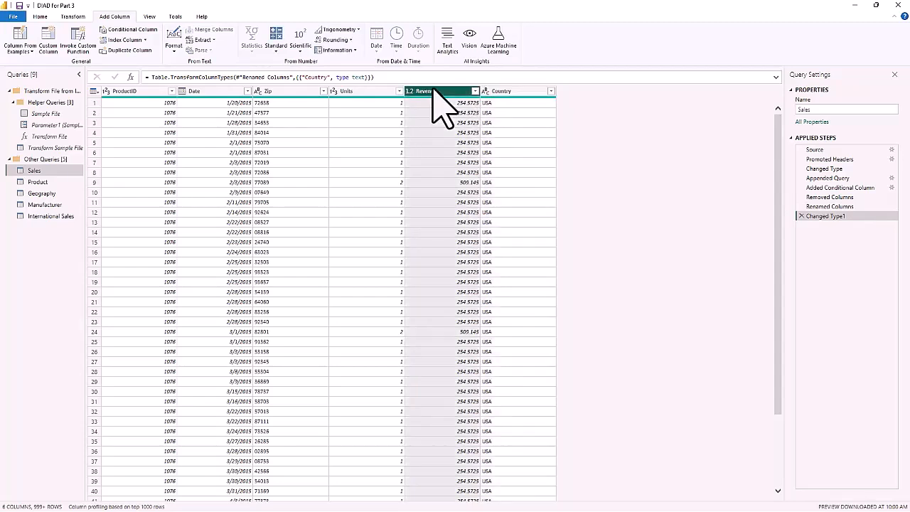
left_click(410, 92)
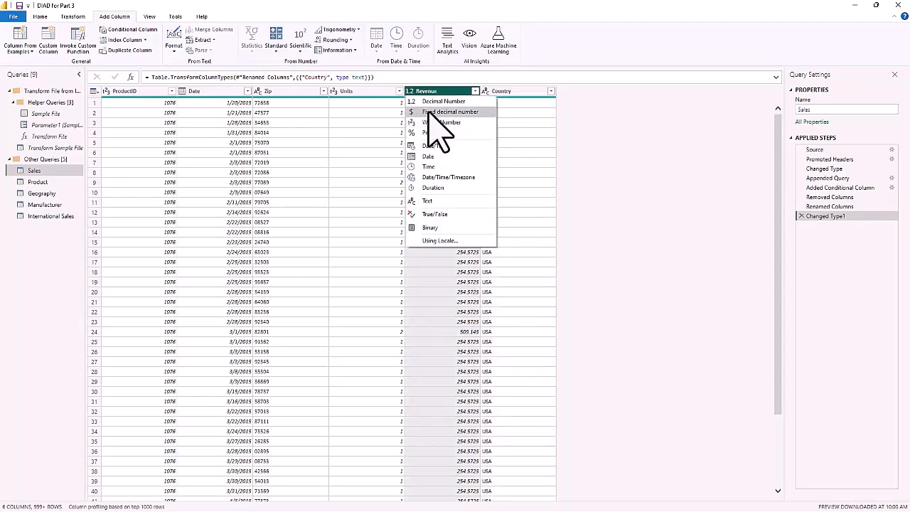
left_click(435, 112)
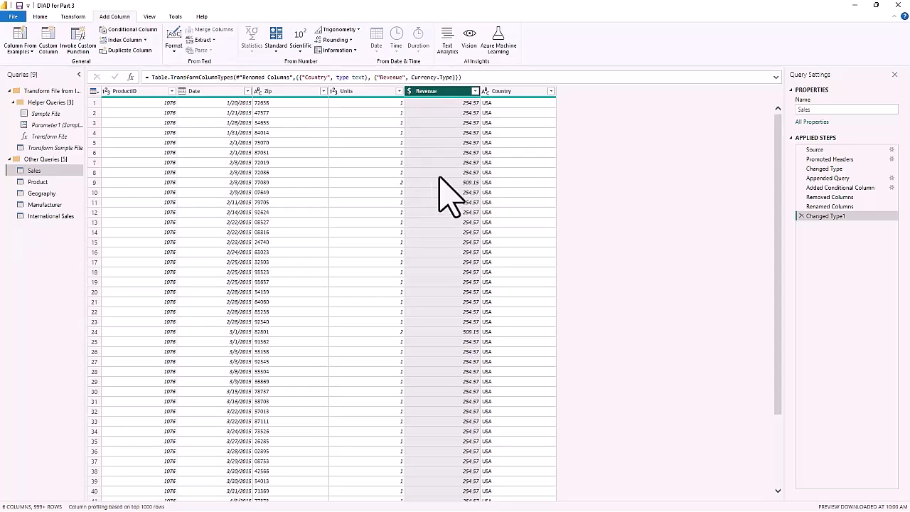
Load the full list of distinct values in the Country column to check its countries, leaving the filter unchanged.
left_click(551, 91)
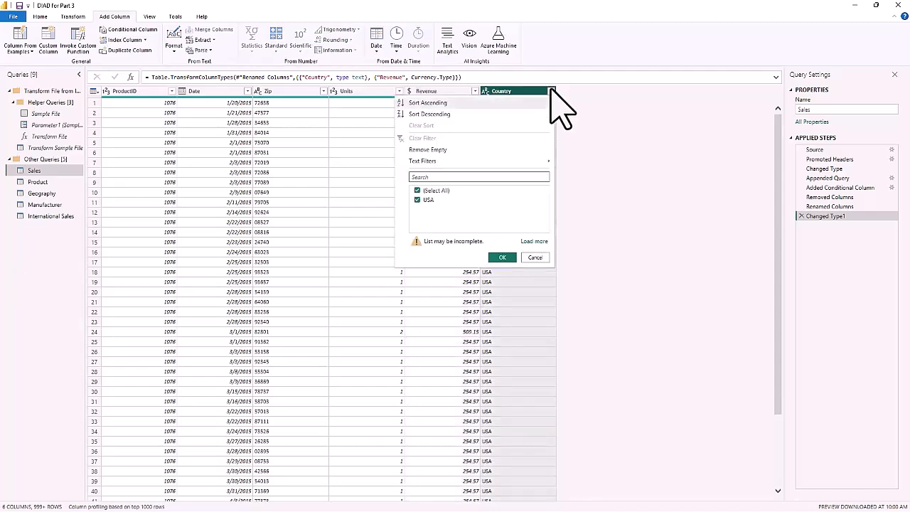
left_click(533, 241)
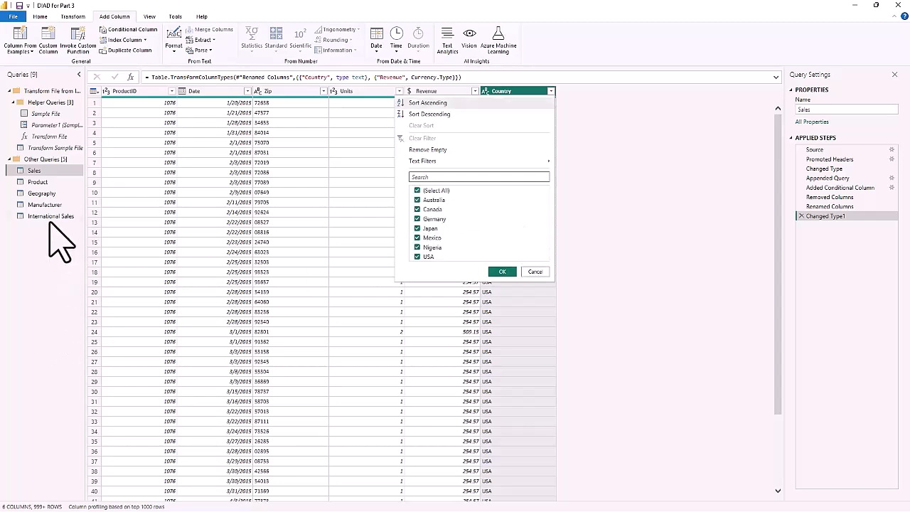
left_click(534, 272)
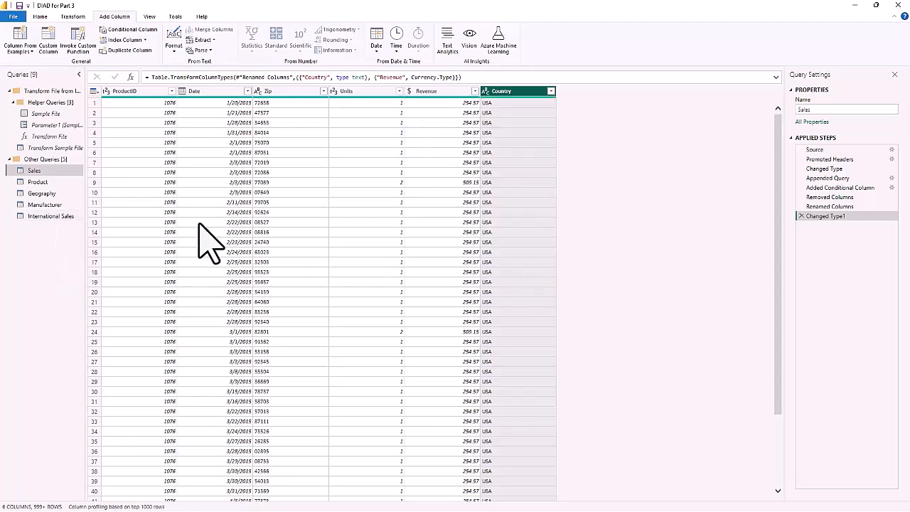
Disable loading of the International Sales query into the data model.
left_click(38, 215)
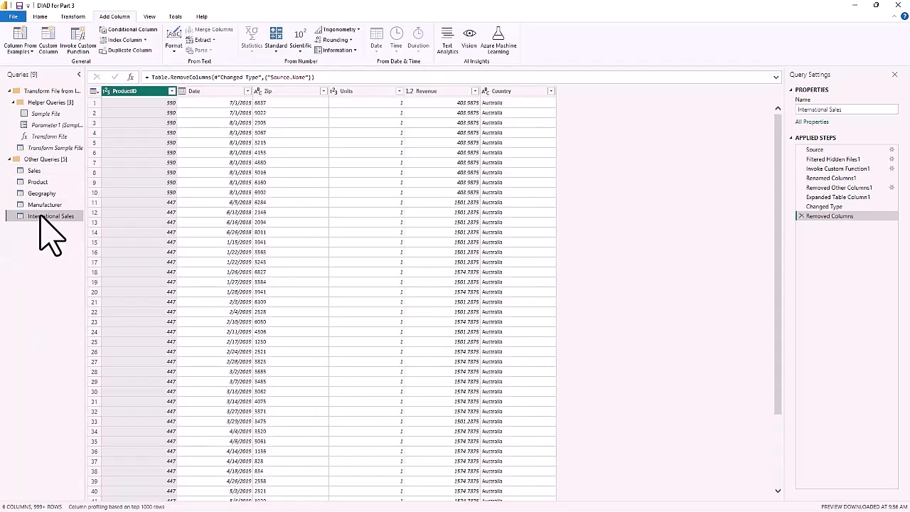
left_click(40, 16)
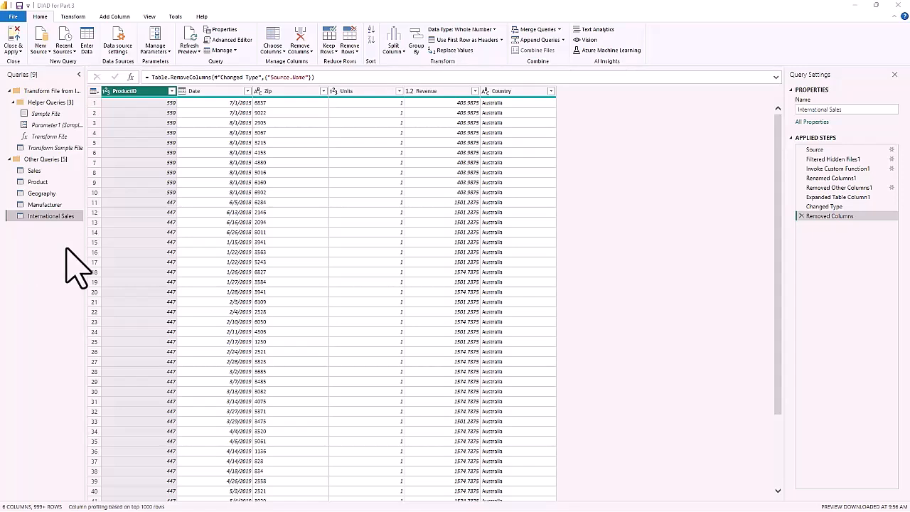
right_click(44, 219)
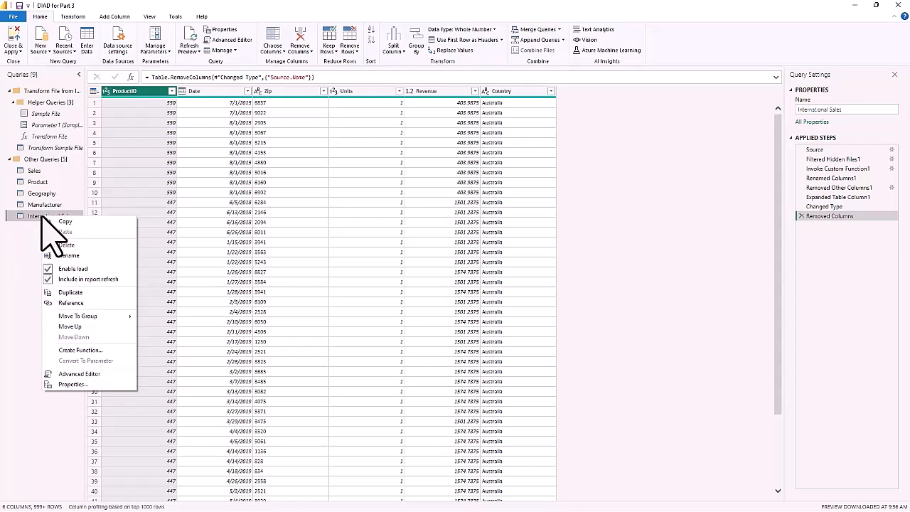
left_click(50, 269)
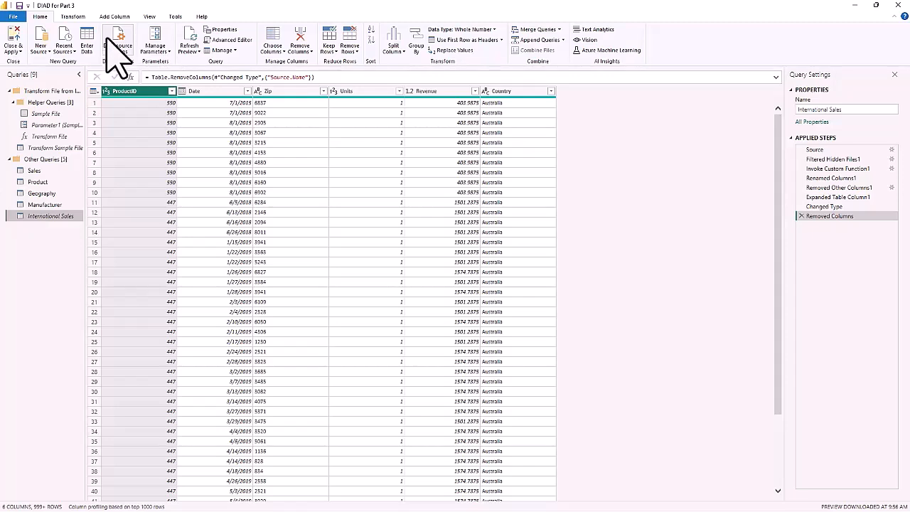
Examine the query dependencies diagram enlarged to full screen, checking how the sources feed the queries, and close it.
left_click(149, 16)
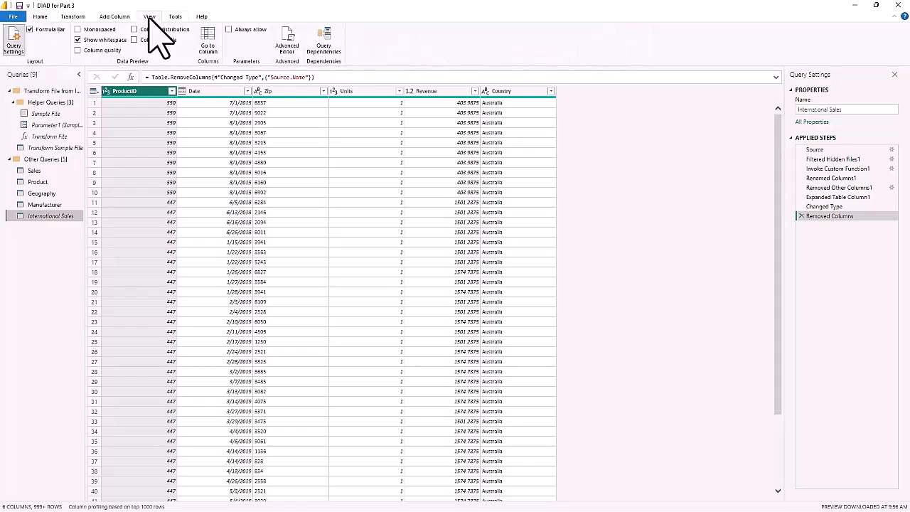
left_click(326, 42)
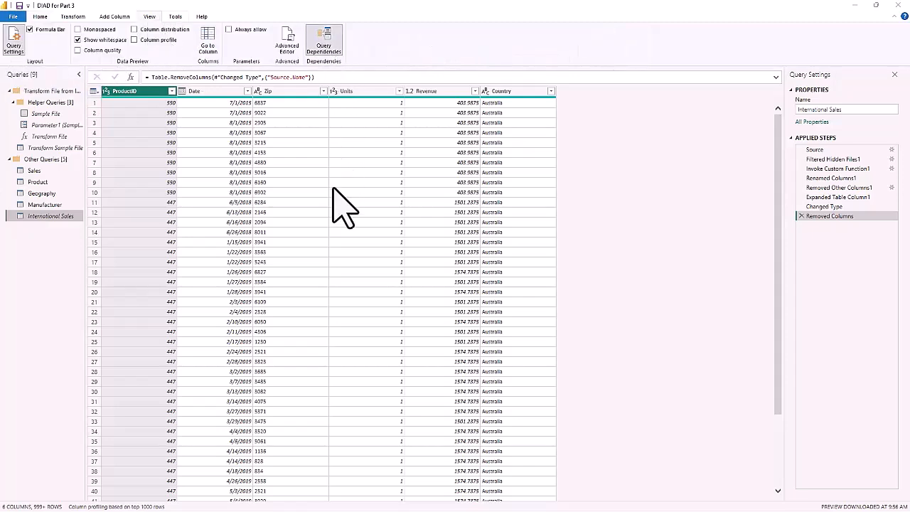
left_click(325, 44)
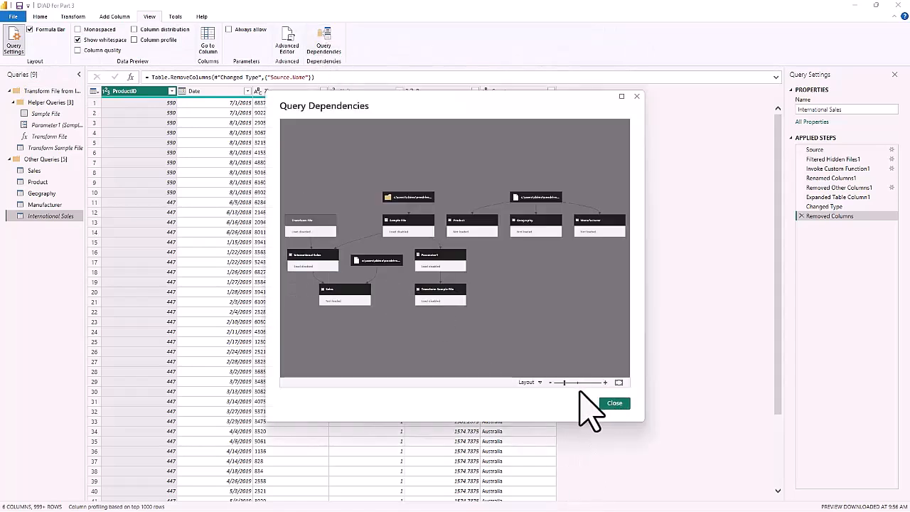
left_click(620, 95)
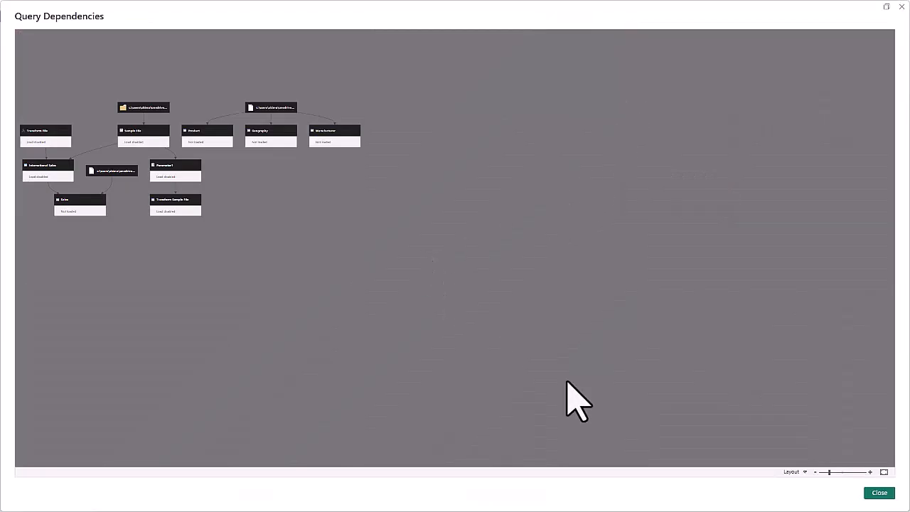
left_click_drag(828, 473, 835, 474)
left_click_drag(248, 291, 504, 358)
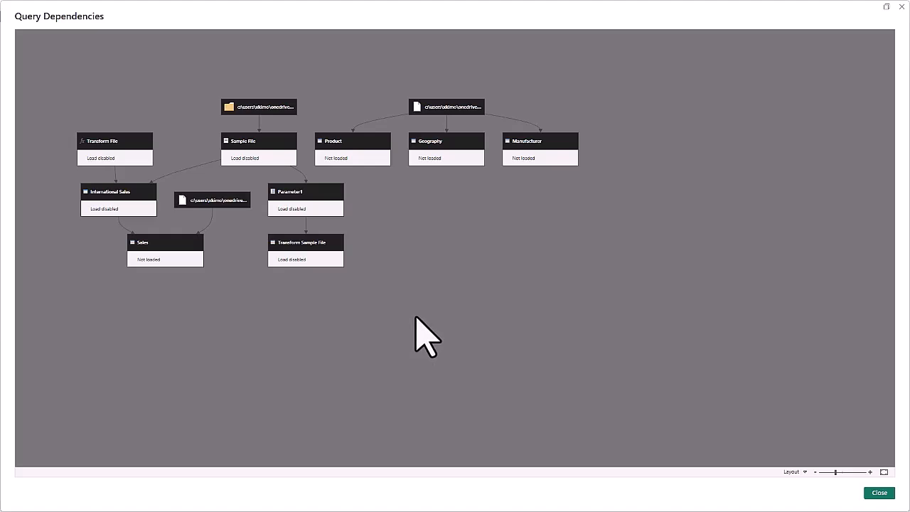
left_click(876, 491)
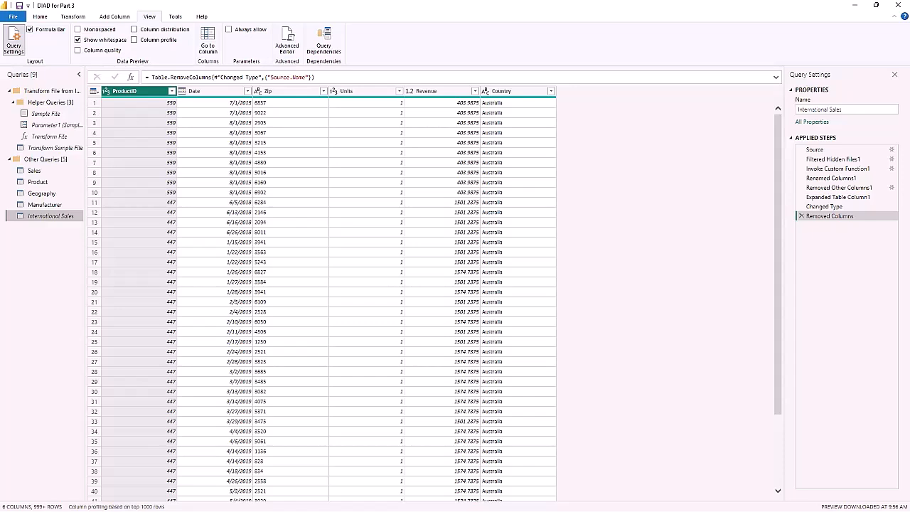
Close and apply the query changes to the model, and save the report as Lab1Complete in the DIAD training June 2023 folder.
left_click(39, 16)
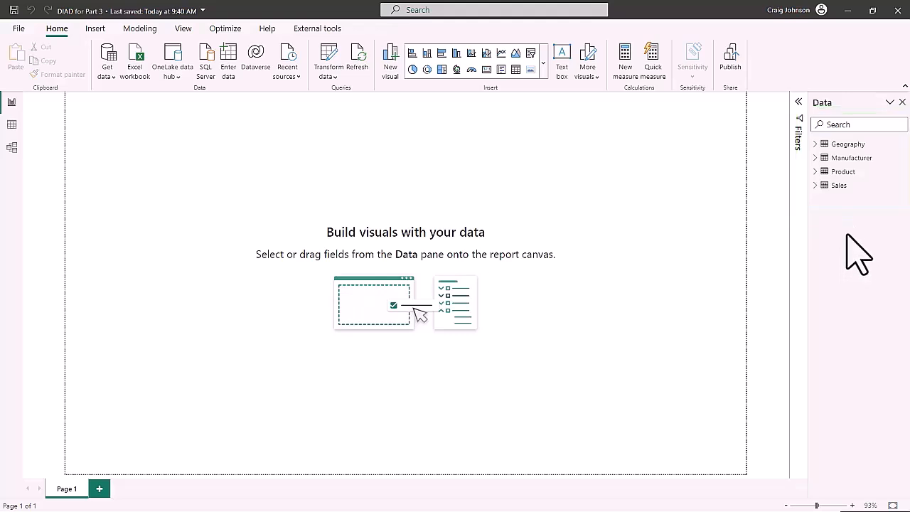
left_click(19, 29)
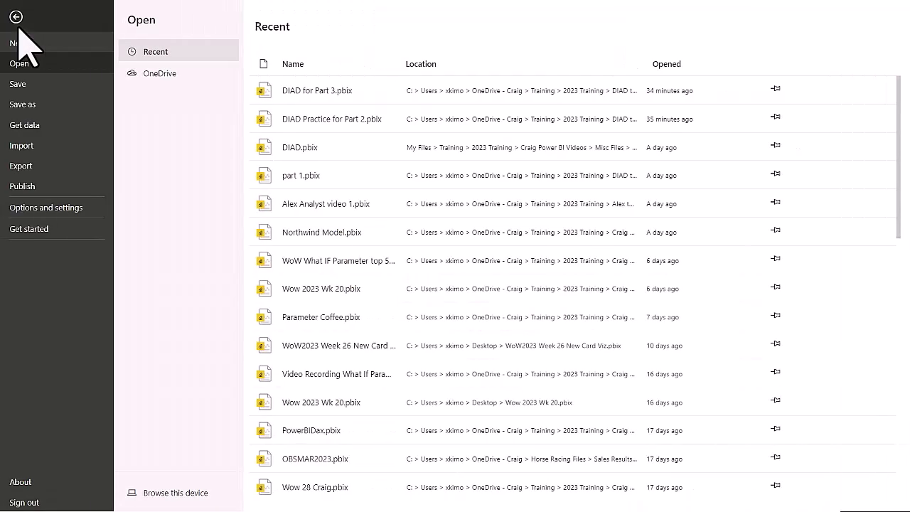
left_click(22, 103)
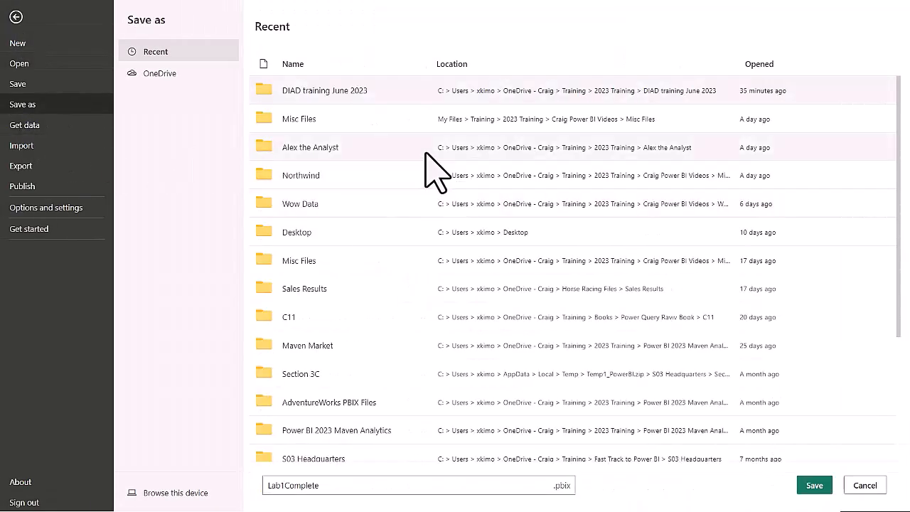
left_click(811, 484)
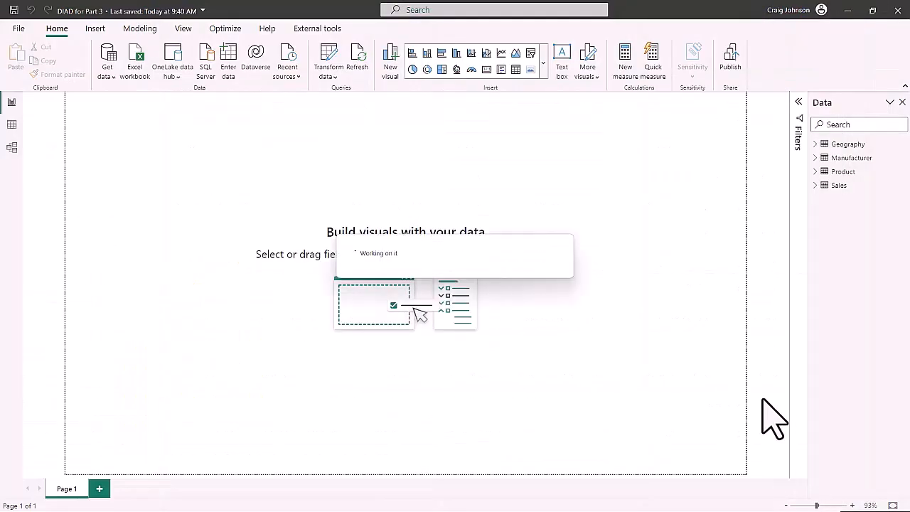
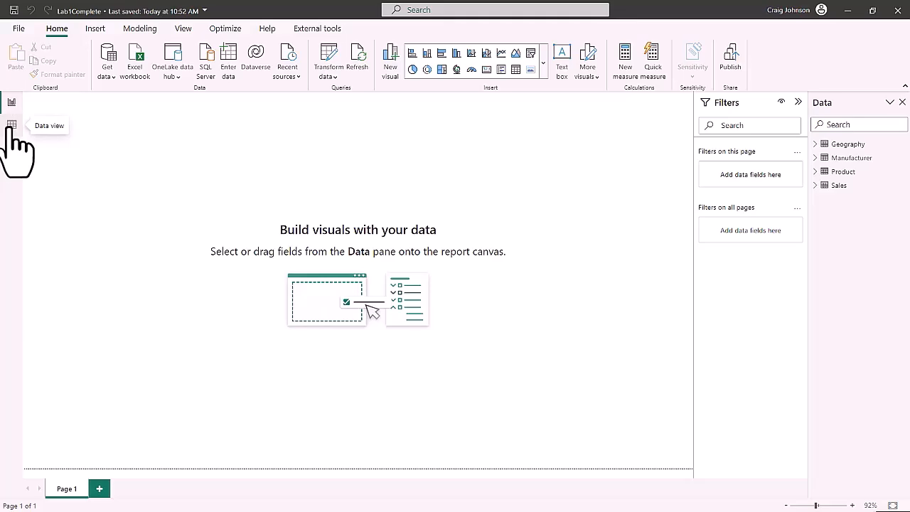
Look through the loaded rows of the Geography, Manufacturer, Product and Sales tables in turn.
left_click(11, 125)
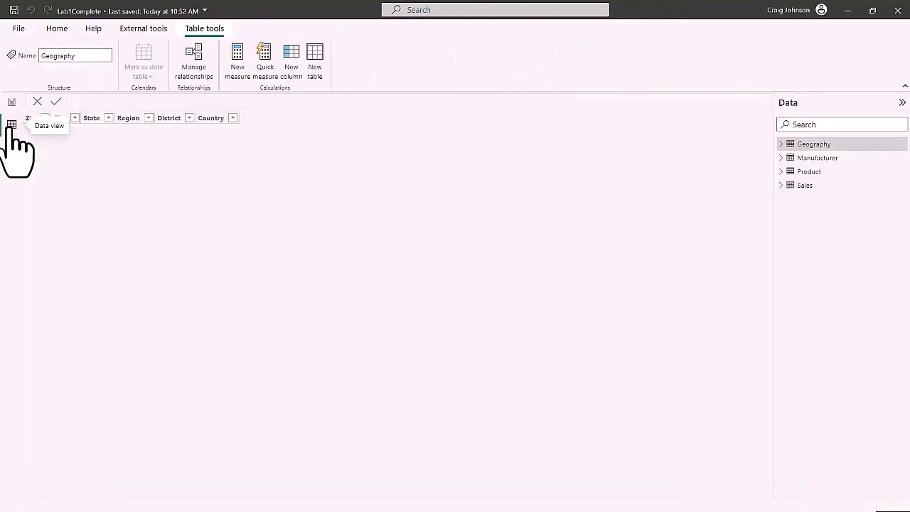
left_click(818, 159)
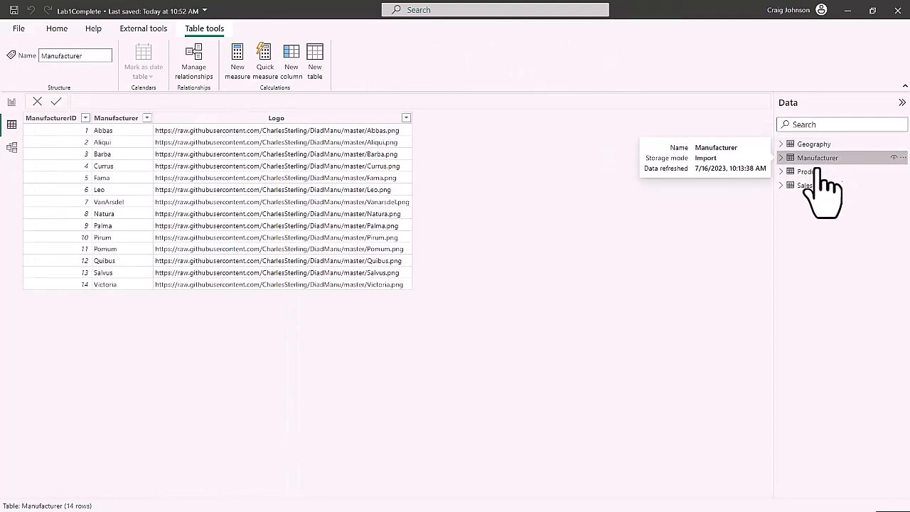
left_click(809, 172)
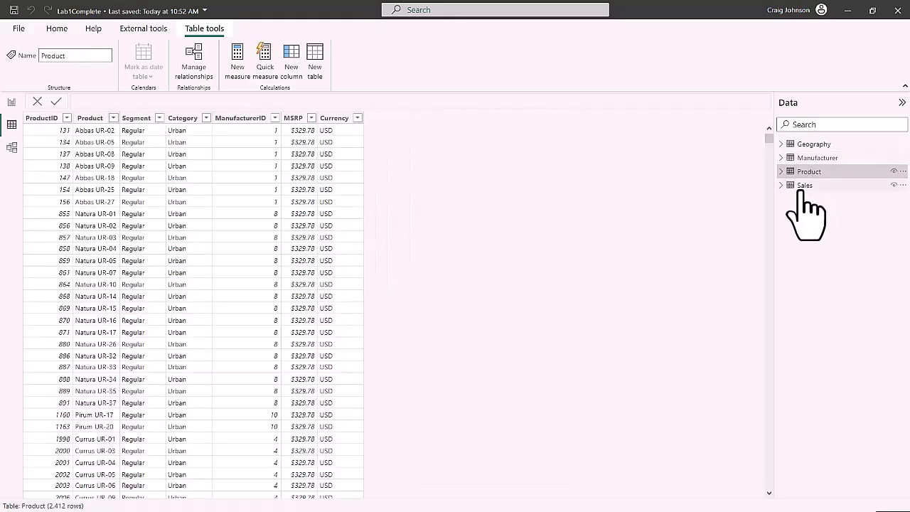
left_click(804, 186)
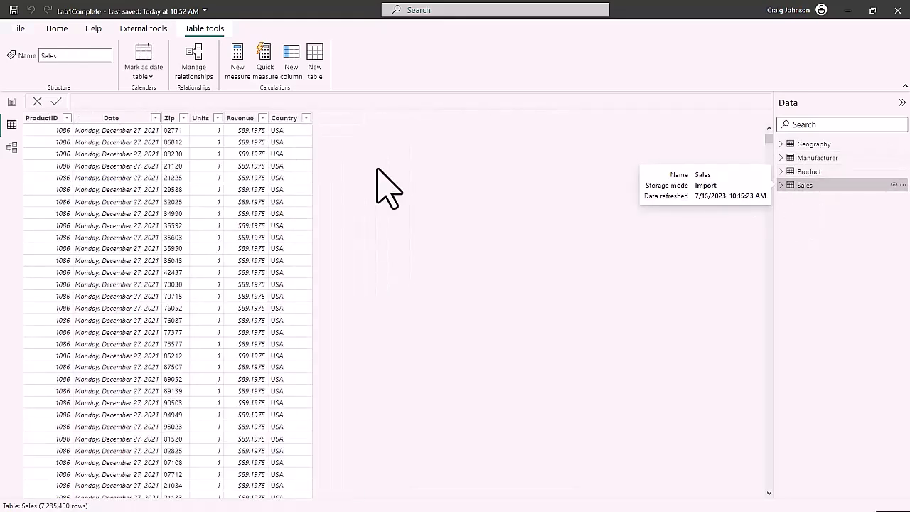
Look over the model diagram and the report page, then list the fields of the Sales table in the data view.
left_click(11, 148)
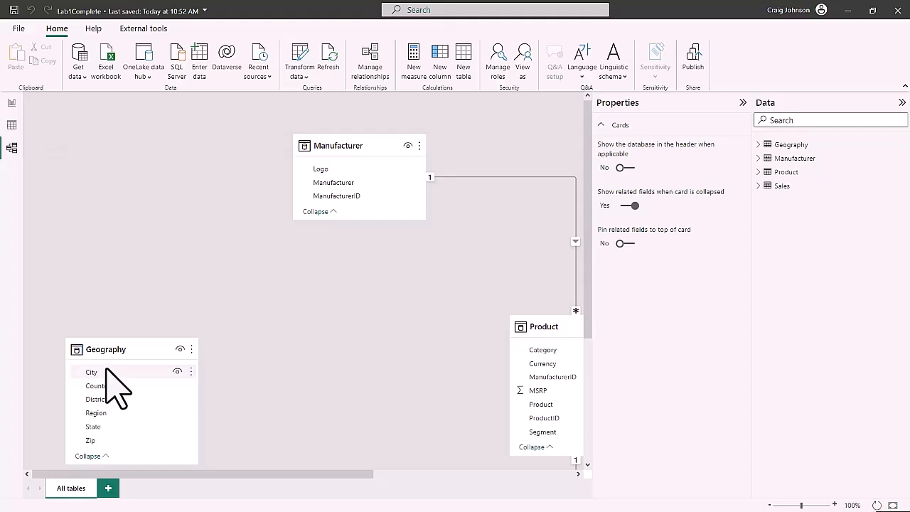
left_click(12, 103)
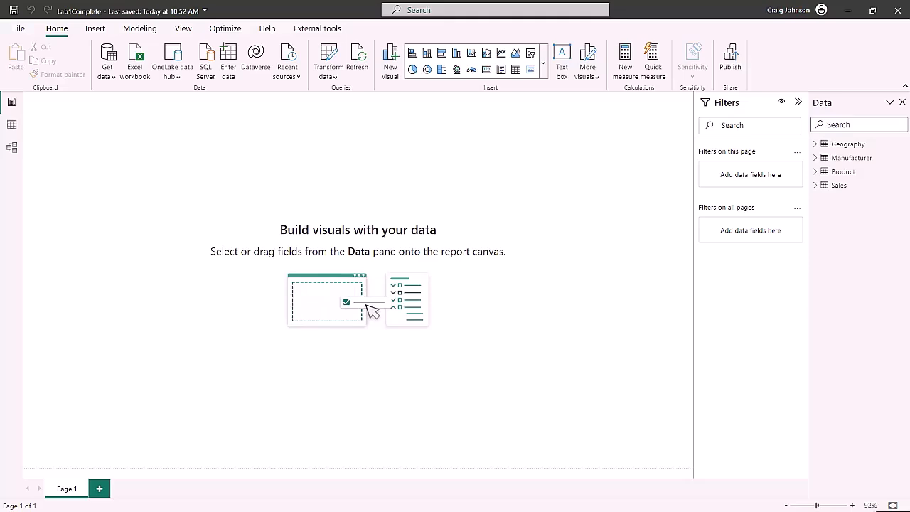
left_click(11, 125)
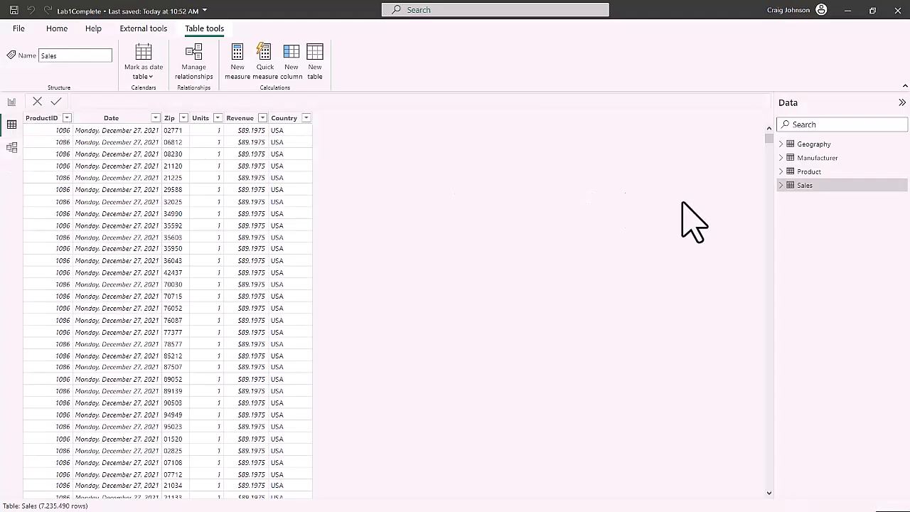
left_click(780, 185)
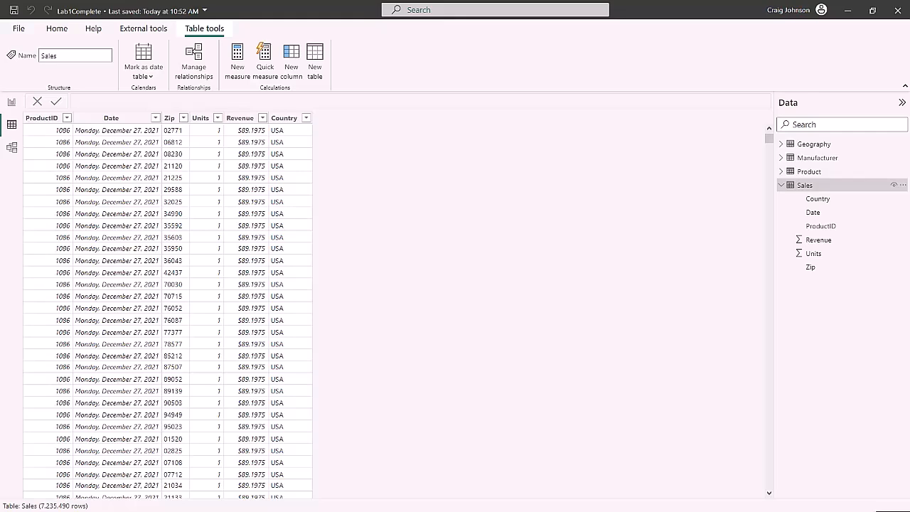
In the model diagram, move the Geography table beside Manufacturer and the Product table beneath Manufacturer.
left_click(11, 148)
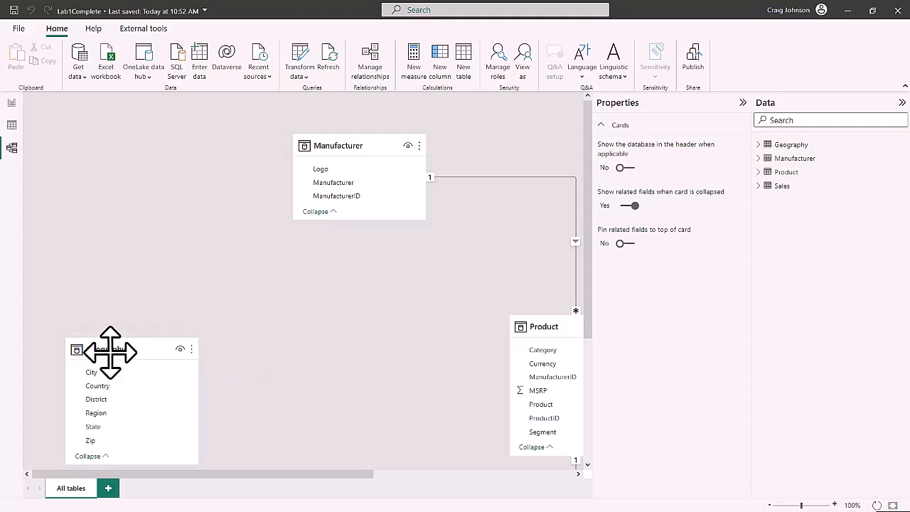
left_click_drag(118, 349, 116, 161)
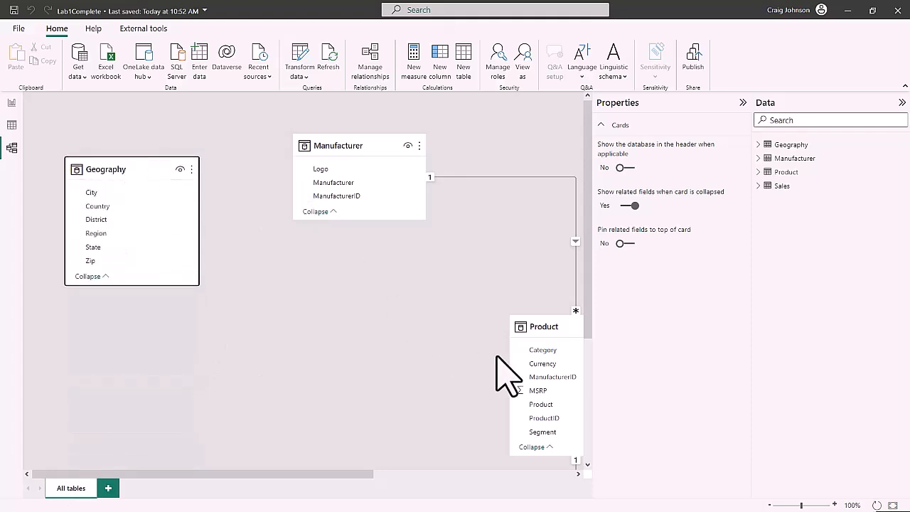
left_click_drag(538, 325, 303, 335)
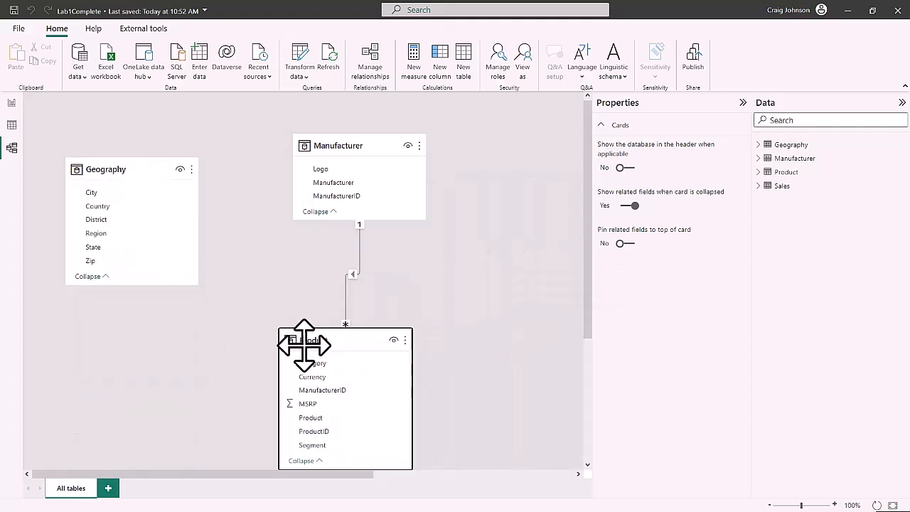
left_click_drag(301, 474, 126, 466)
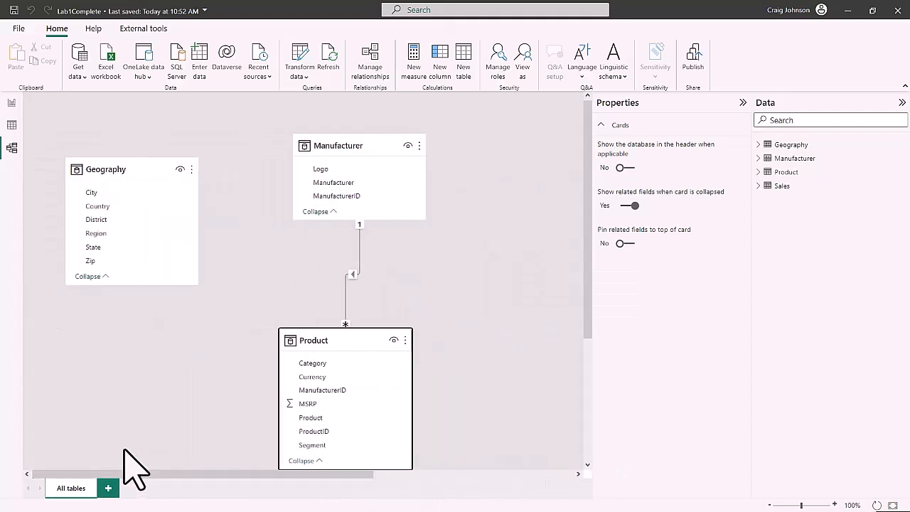
Delete the ManufacturerID relationship between the Manufacturer and Product tables.
left_click(359, 253)
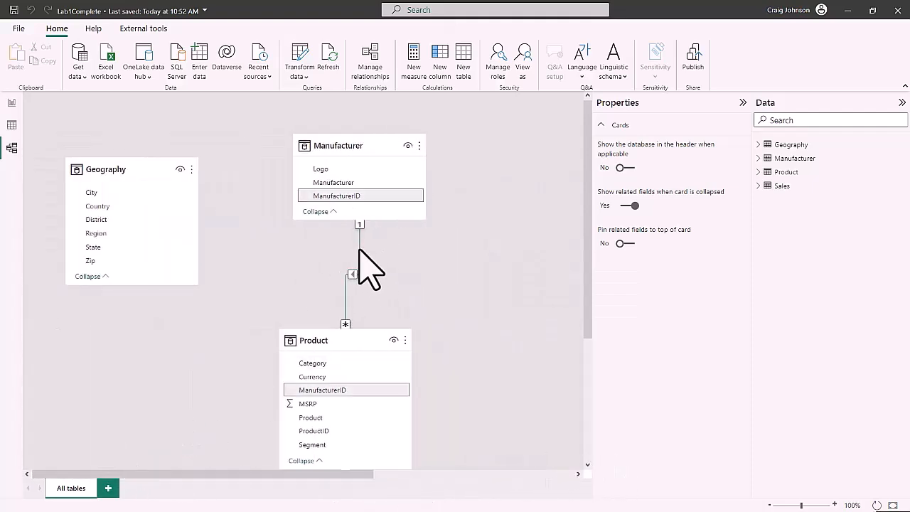
right_click(360, 250)
left_click(370, 254)
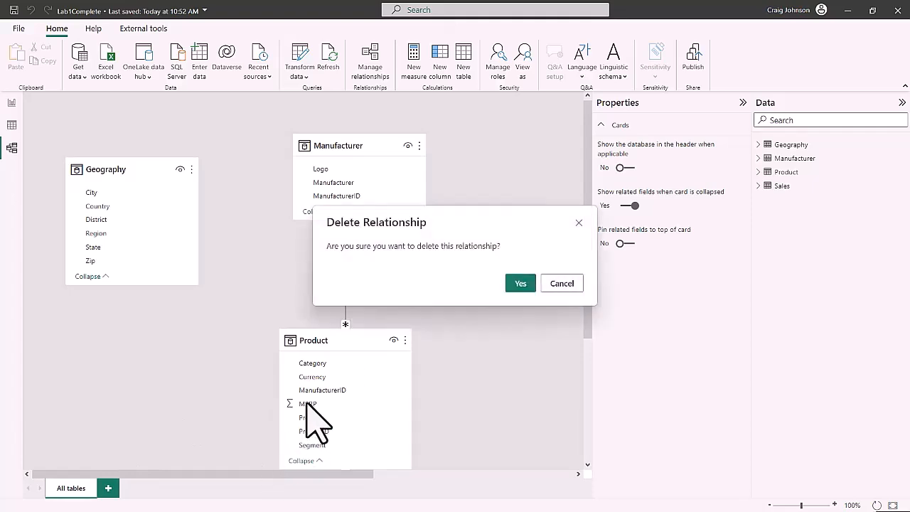
left_click(521, 284)
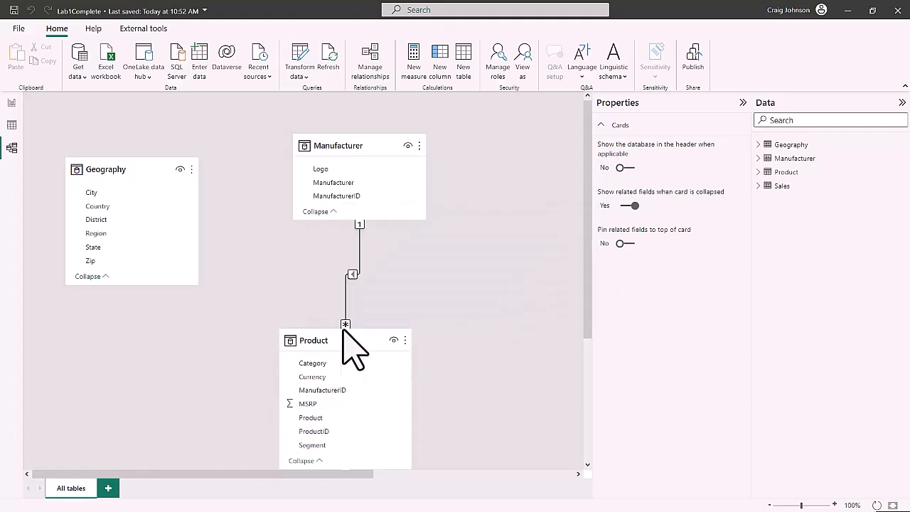
Move the Sales table closer to the Product table and delete the ProductID relationship between them.
left_click_drag(339, 341, 377, 288)
left_click_drag(255, 475, 537, 448)
scroll(539, 382, "down", 3)
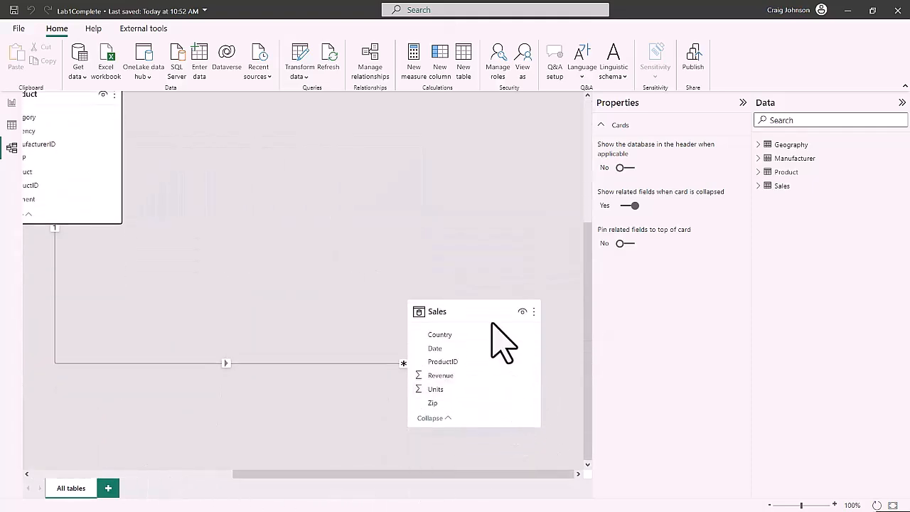
left_click_drag(479, 308, 168, 331)
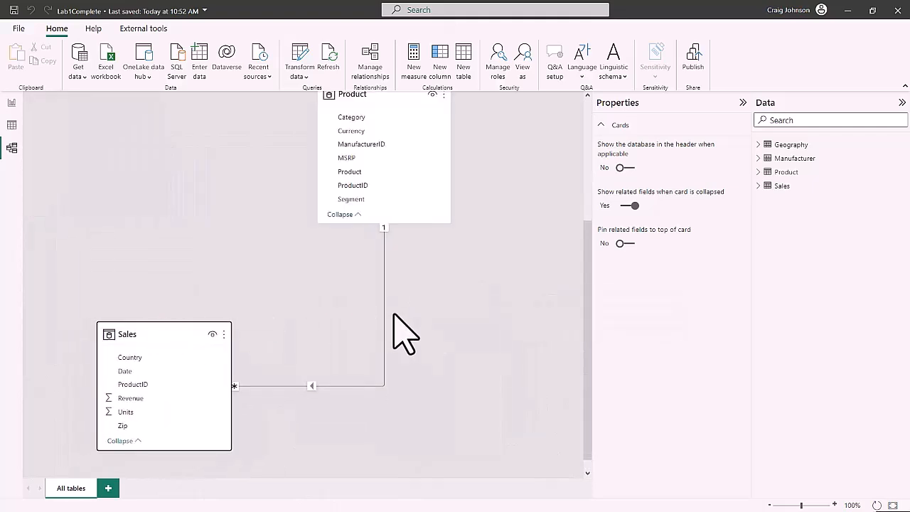
right_click(384, 311)
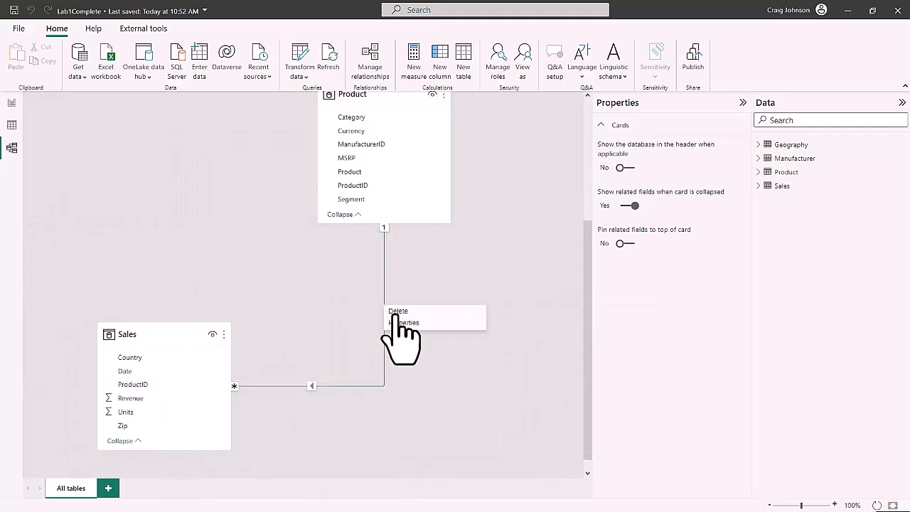
left_click(396, 311)
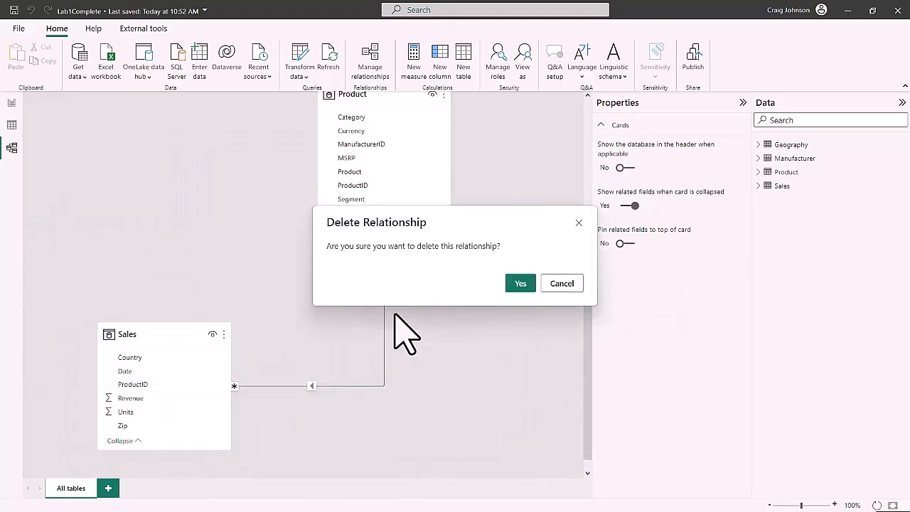
left_click(520, 283)
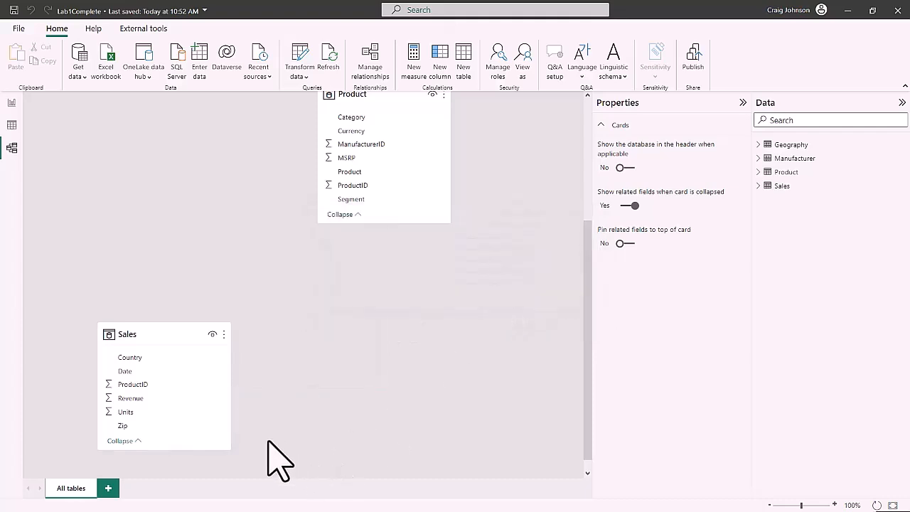
Arrange the model diagram with Product beside Manufacturer and Sales centred beneath the other tables.
left_click_drag(396, 100, 241, 138)
left_click_drag(168, 340, 138, 311)
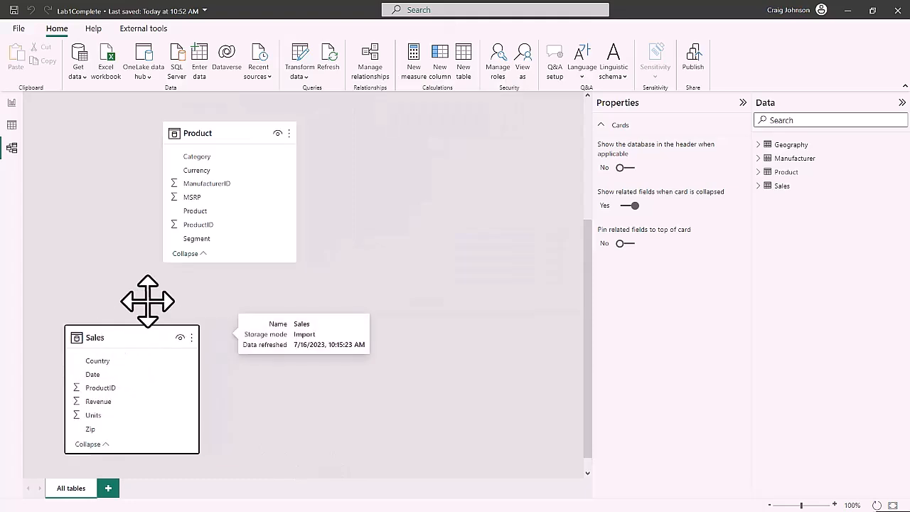
scroll(173, 315, "up", 5)
scroll(170, 334, "down", 3)
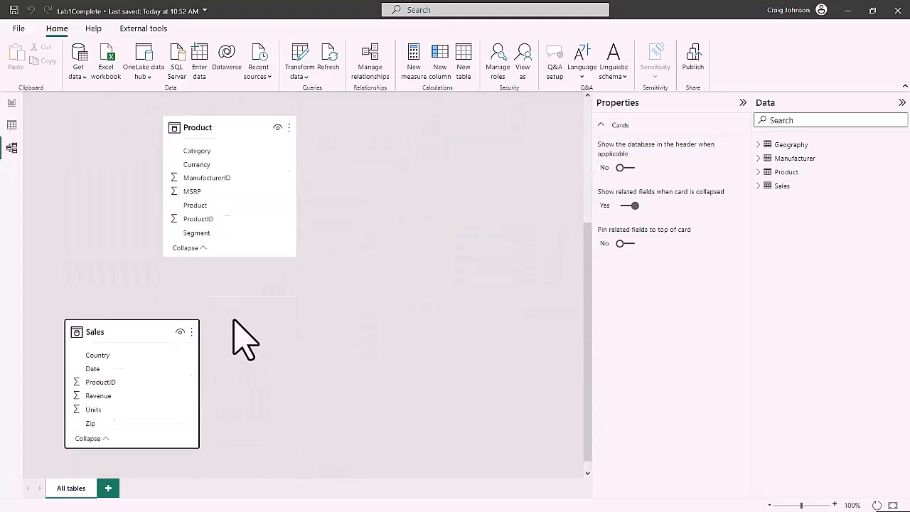
scroll(242, 330, "up", 3)
left_click_drag(232, 335, 495, 163)
scroll(121, 455, "down", 3)
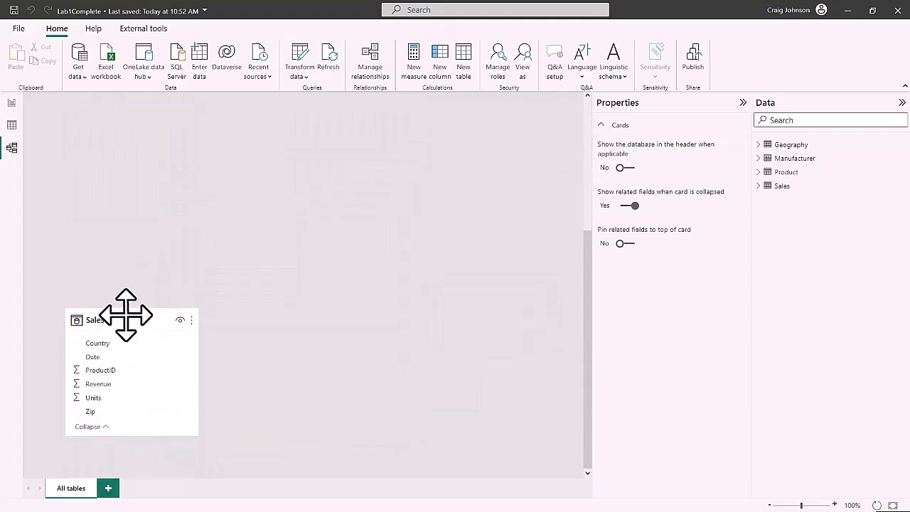
left_click_drag(124, 315, 309, 311)
scroll(306, 315, "up", 3)
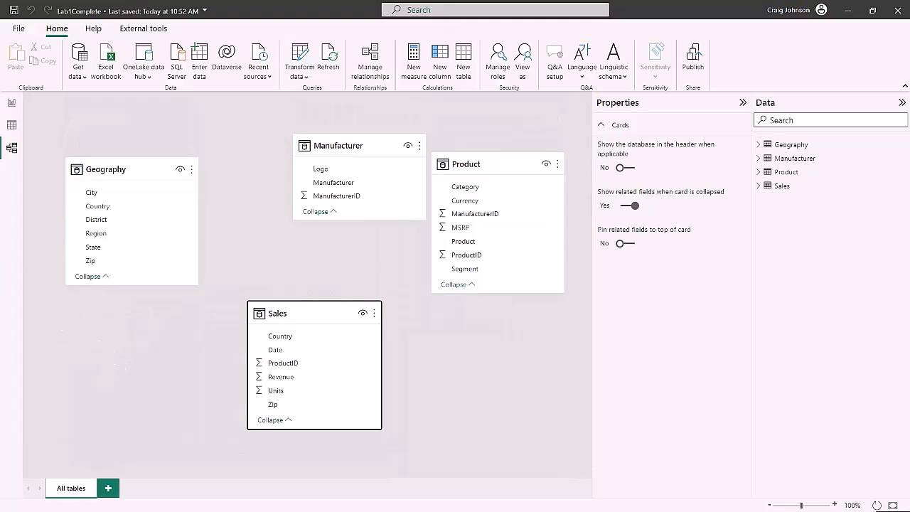
Add a clustered column chart to the report page and move it away from the page's corner.
left_click(11, 104)
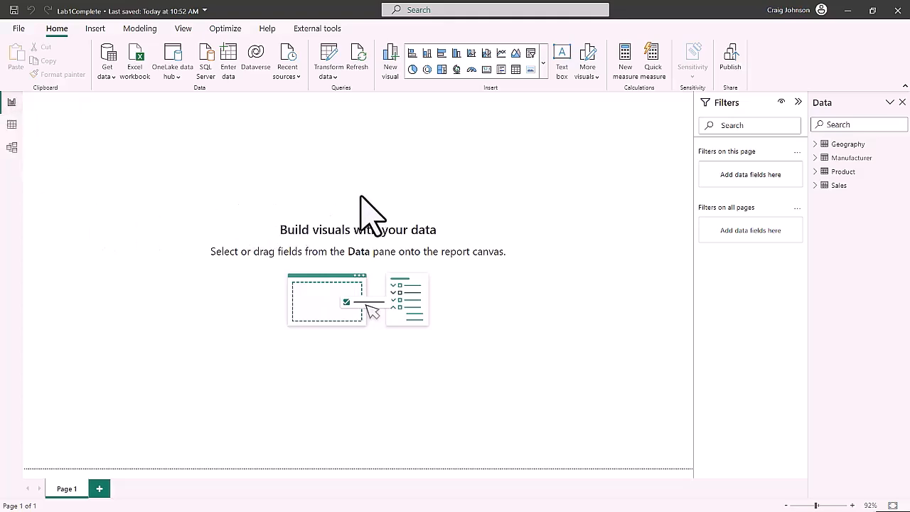
left_click(516, 69)
left_click(543, 63)
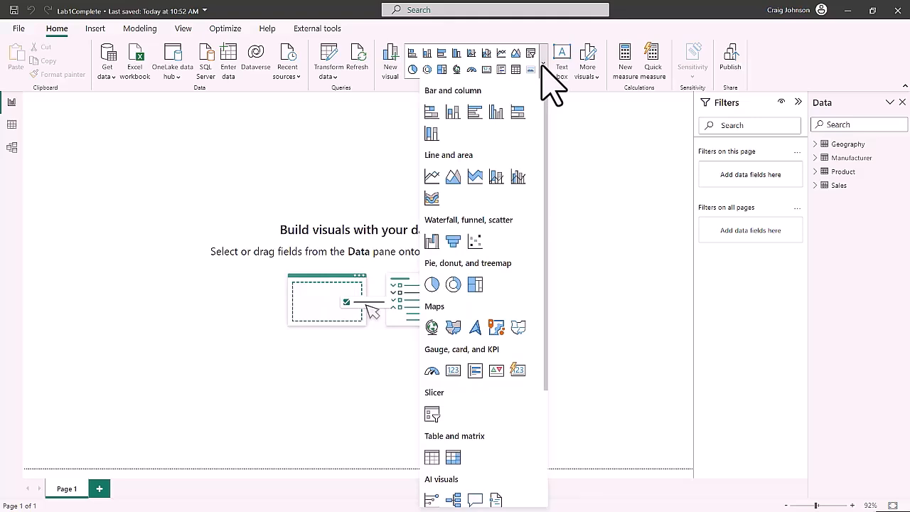
left_click(497, 112)
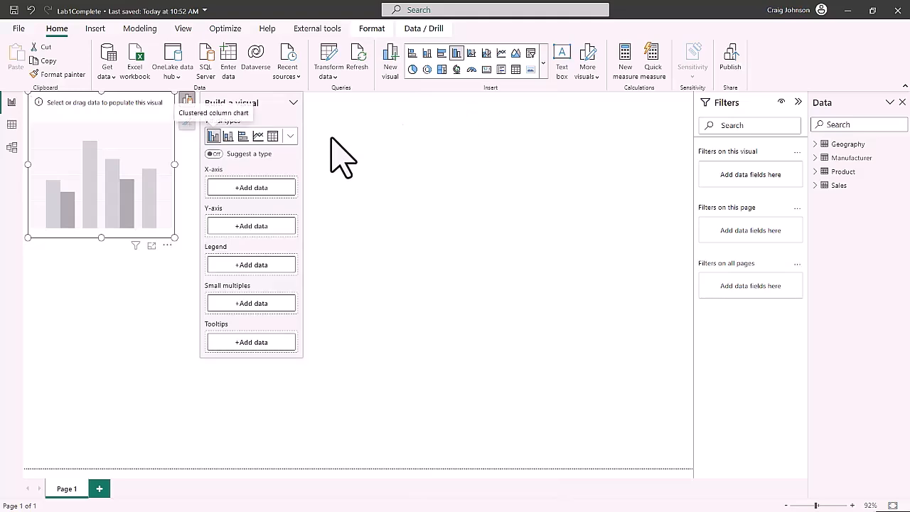
left_click_drag(107, 114, 208, 165)
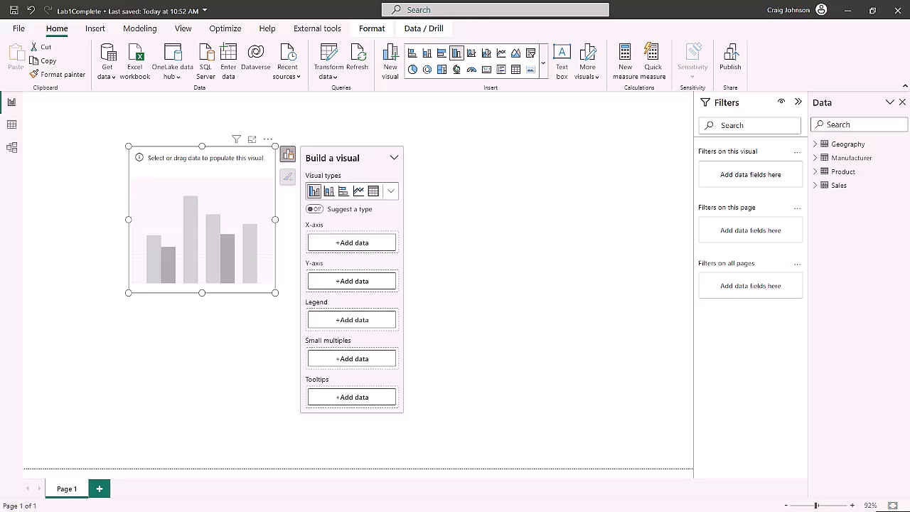
Put Country from Geography on the chart's X-axis and Revenue from Sales on its Y-axis, and widen the chart.
left_click(373, 279)
left_click(429, 278)
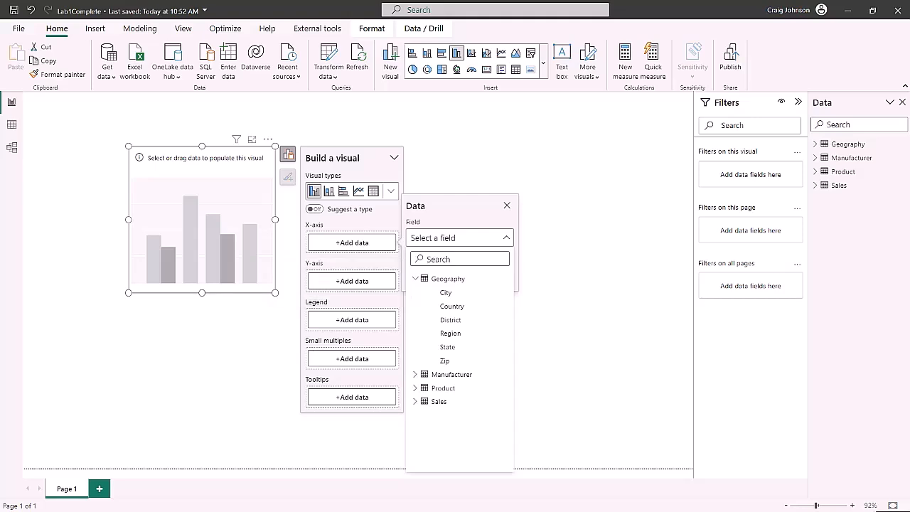
left_click(444, 307)
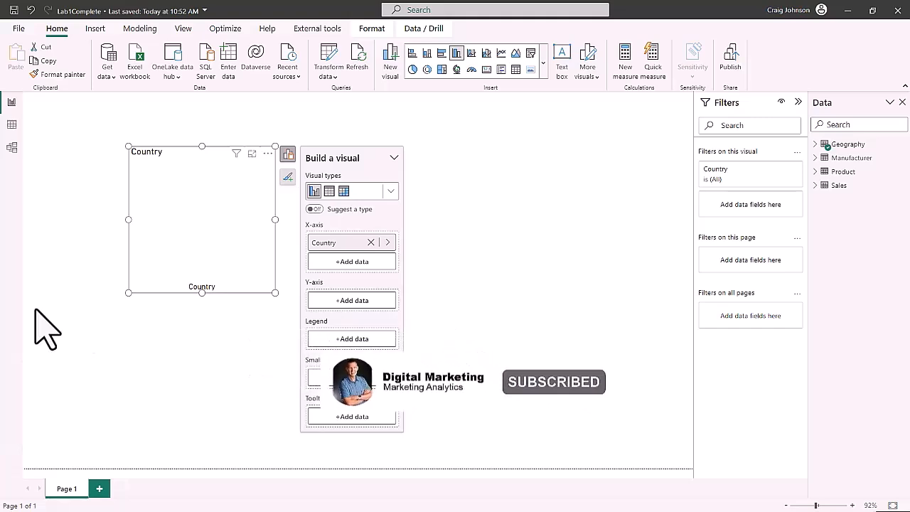
left_click(352, 300)
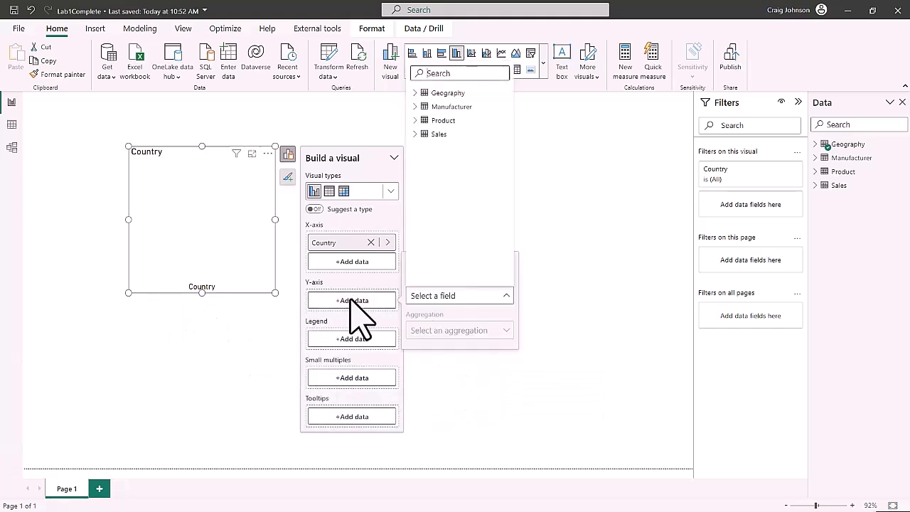
left_click(430, 134)
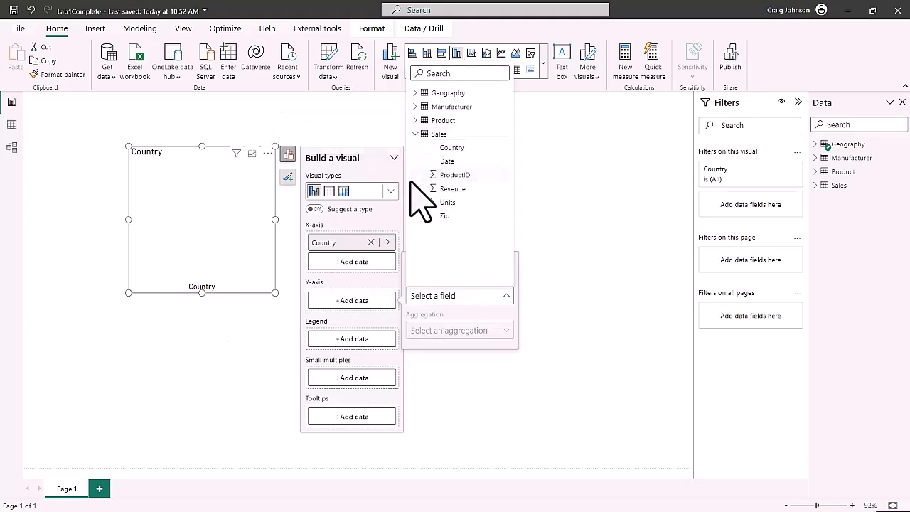
left_click(448, 189)
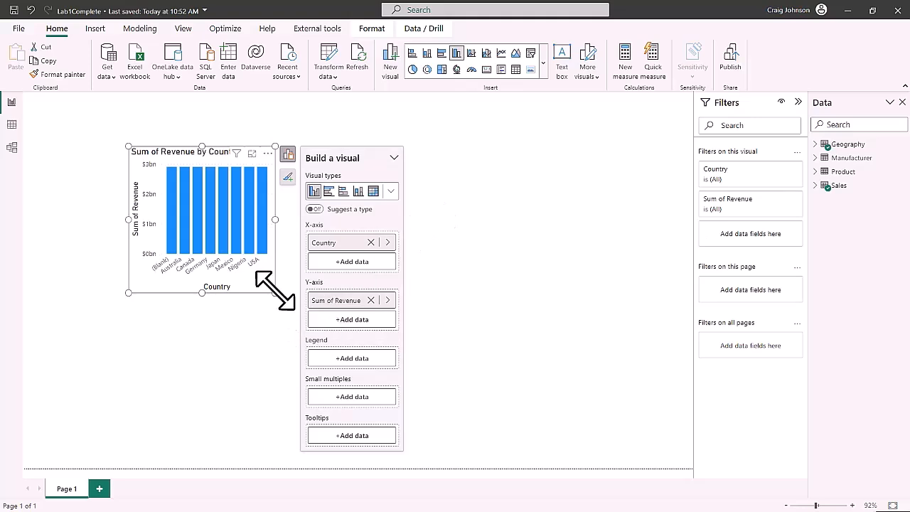
left_click_drag(276, 292, 387, 288)
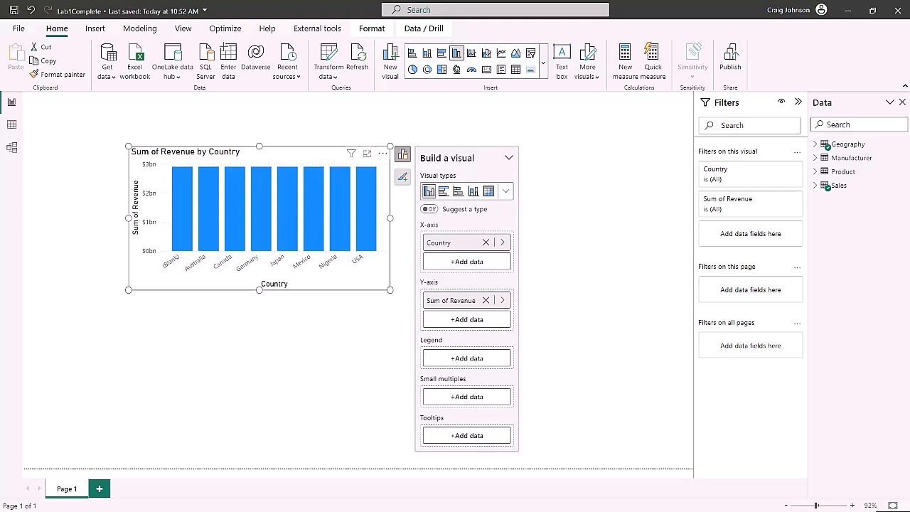
Try to relate the Geography table to the Sales table through their Zip columns.
left_click(12, 148)
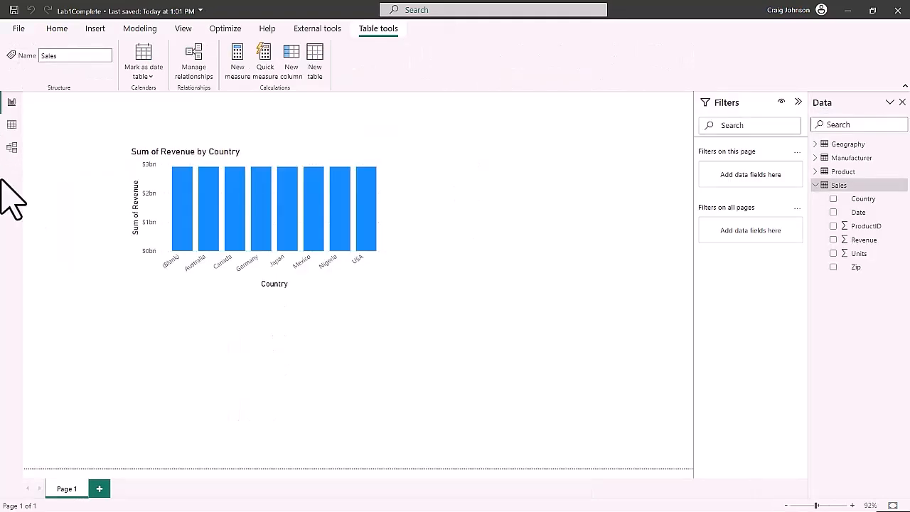
left_click(11, 148)
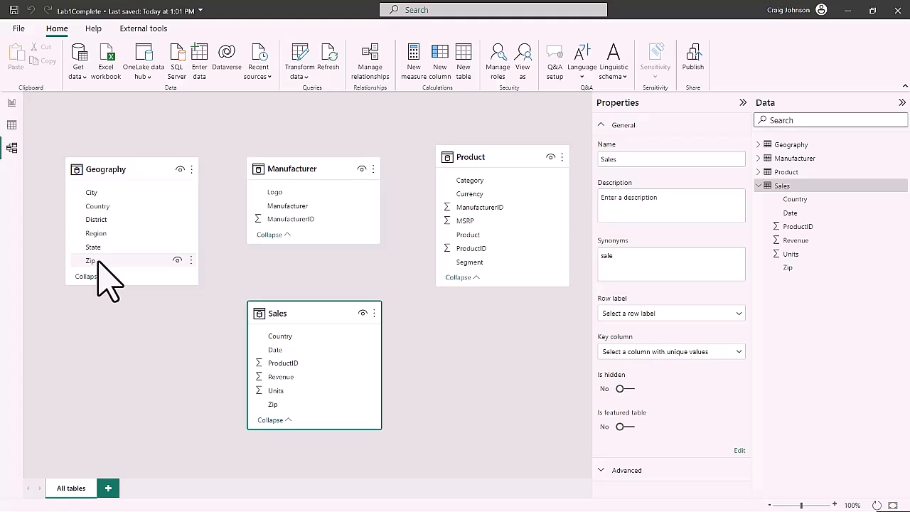
left_click_drag(98, 260, 281, 408)
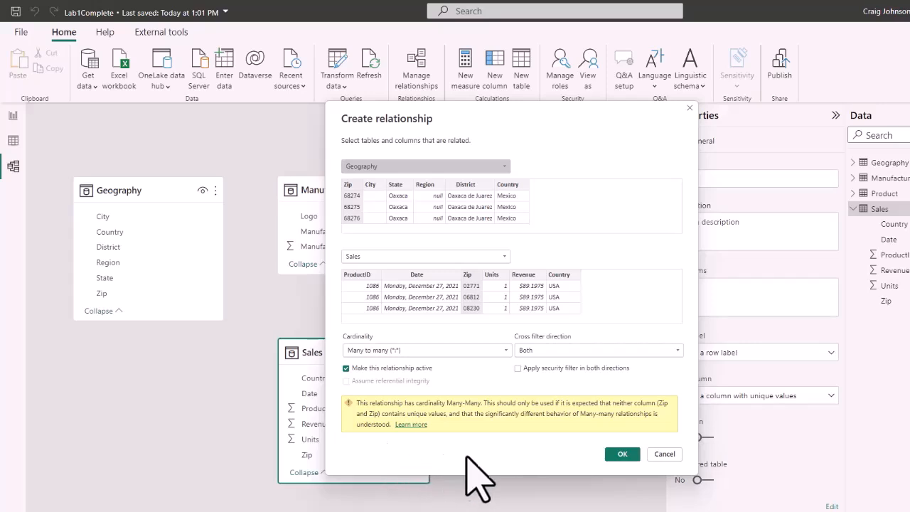
left_click(664, 454)
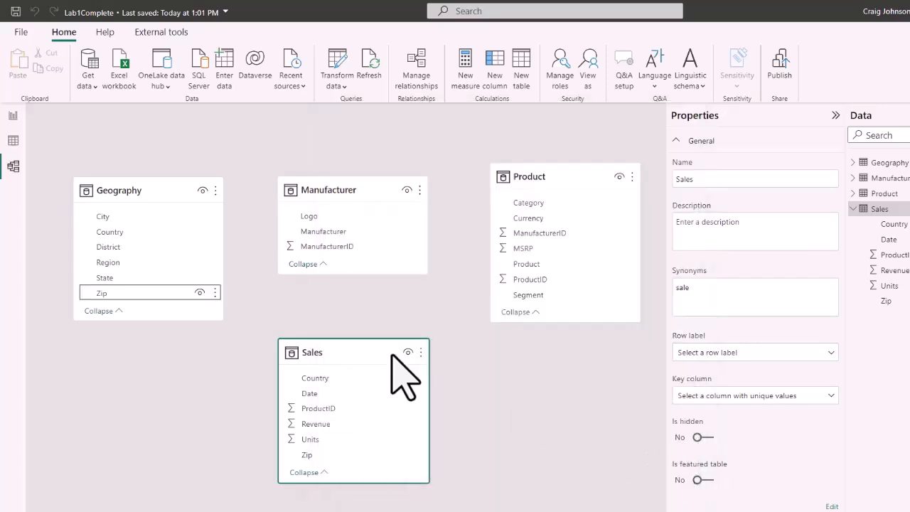
Add a calculated column to the Sales table with the formula ZipCountry = Sales[Zip] & "," & Sales[Country].
left_click(13, 115)
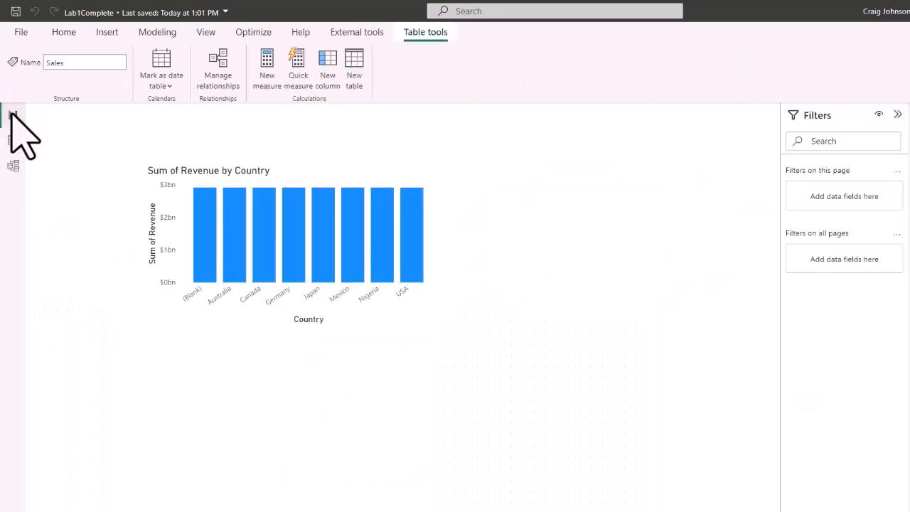
left_click(13, 140)
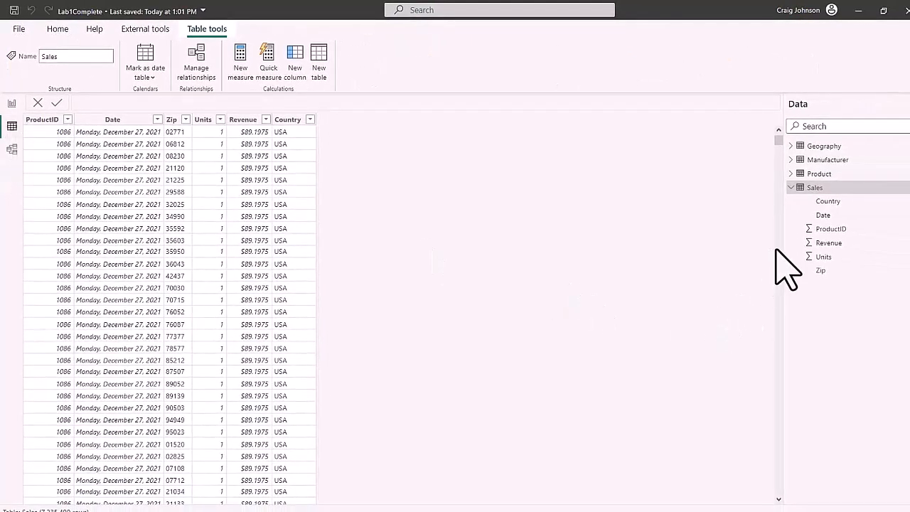
left_click(790, 187)
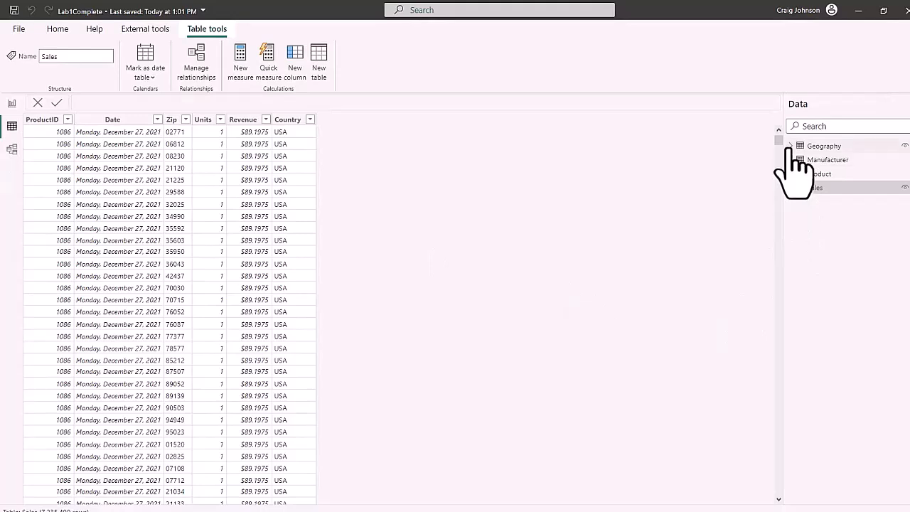
left_click(790, 146)
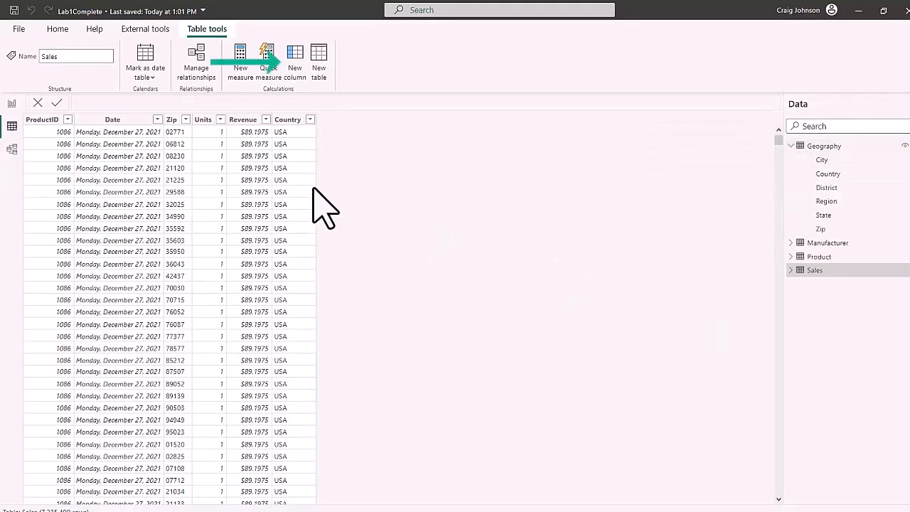
left_click(295, 66)
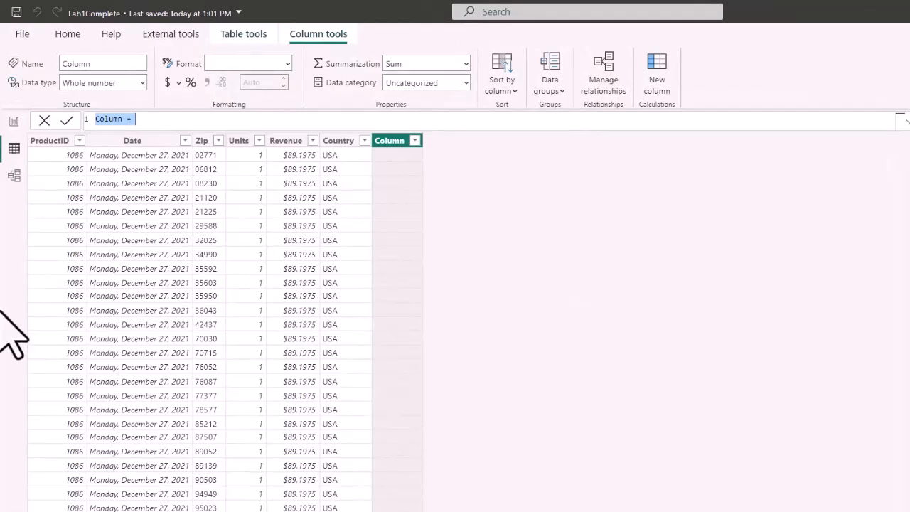
type("ZipCountry = sales")
key("Down")
key("Down")
key("Down")
key("Down")
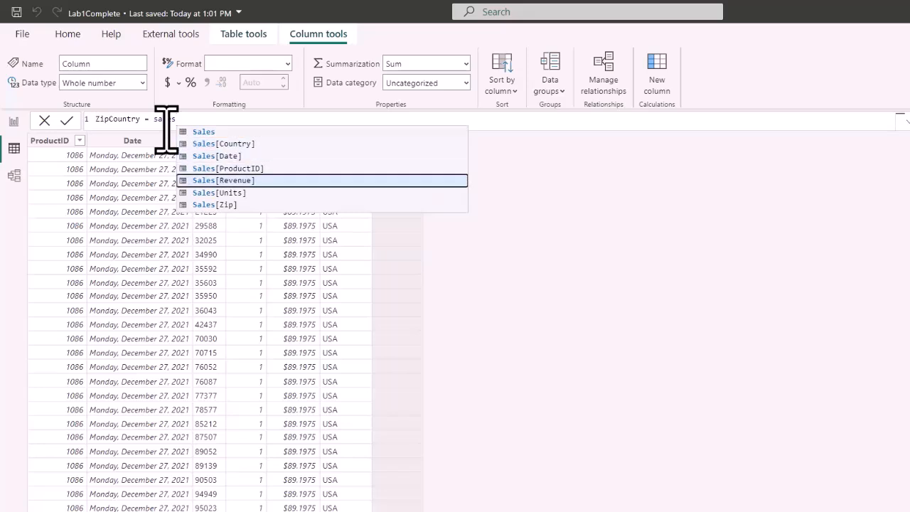
key("Down")
key("Down")
key("Tab")
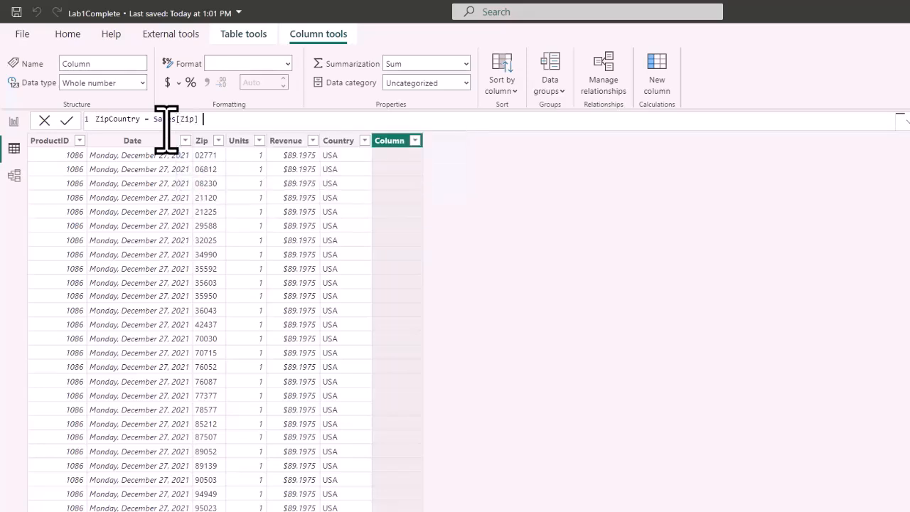
type("& \",\" & sale")
key("Down")
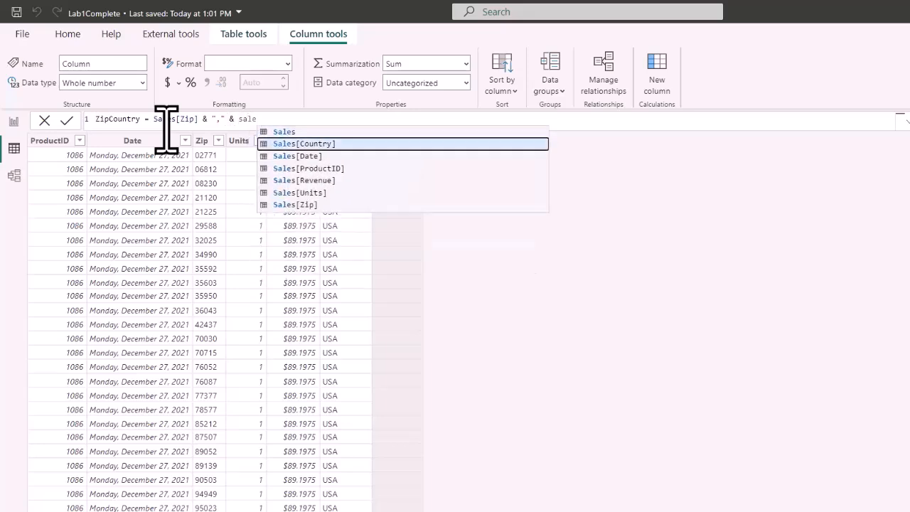
key("Tab")
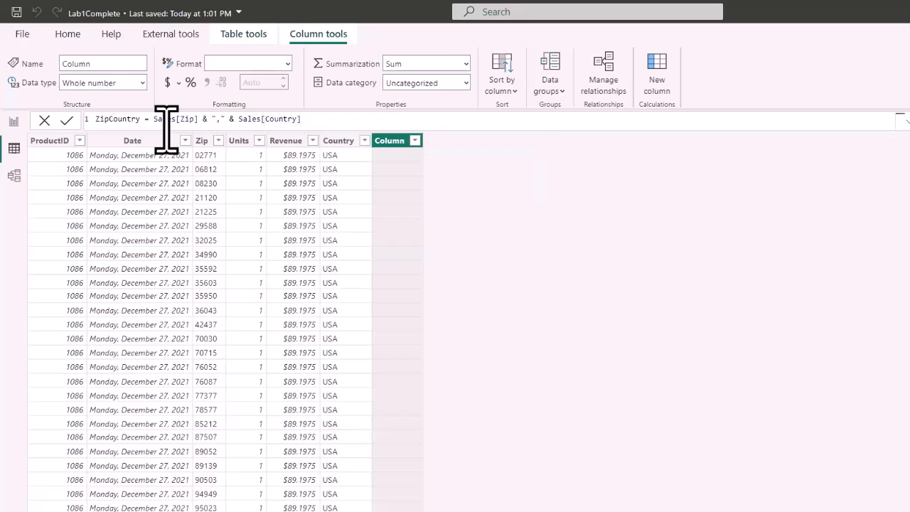
key("Return")
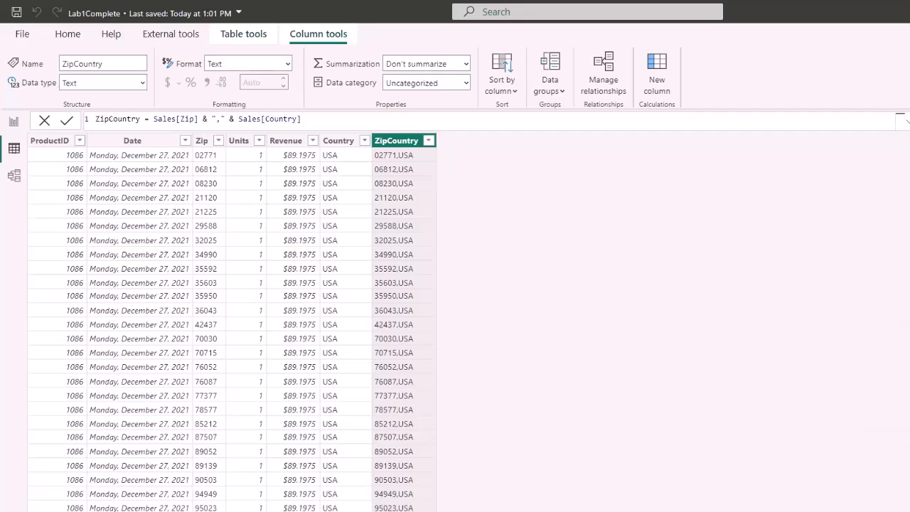
Add a calculated column to the Geography table with the formula ZipCountry = Geography[Zip] & "," & Geography[Country].
left_click(903, 234)
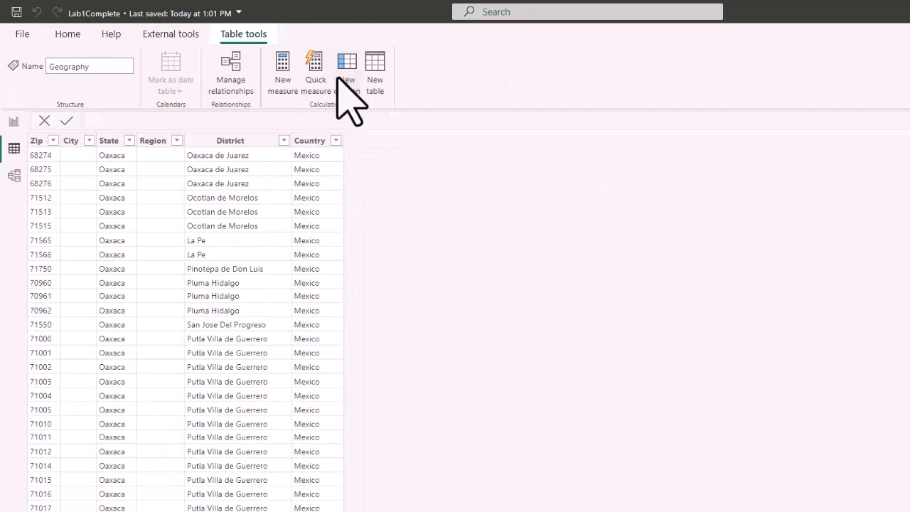
left_click(343, 80)
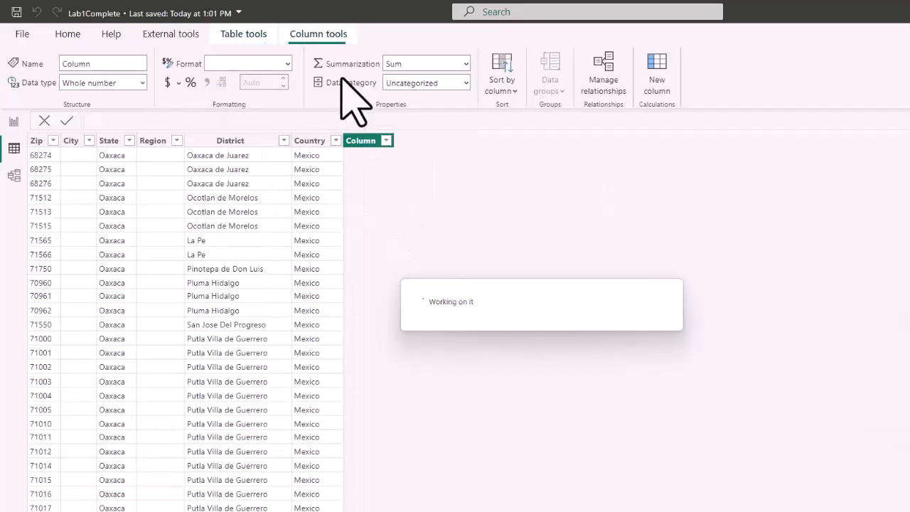
type("Z")
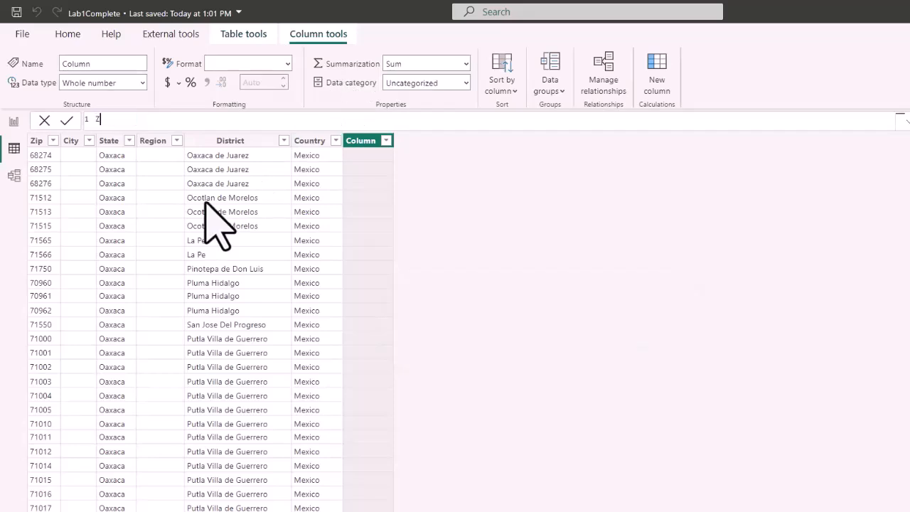
type("ipCountry =")
type("geo")
key("Down")
key("Down")
key("Down")
key("Down")
key("Down")
key("Down")
key("Tab")
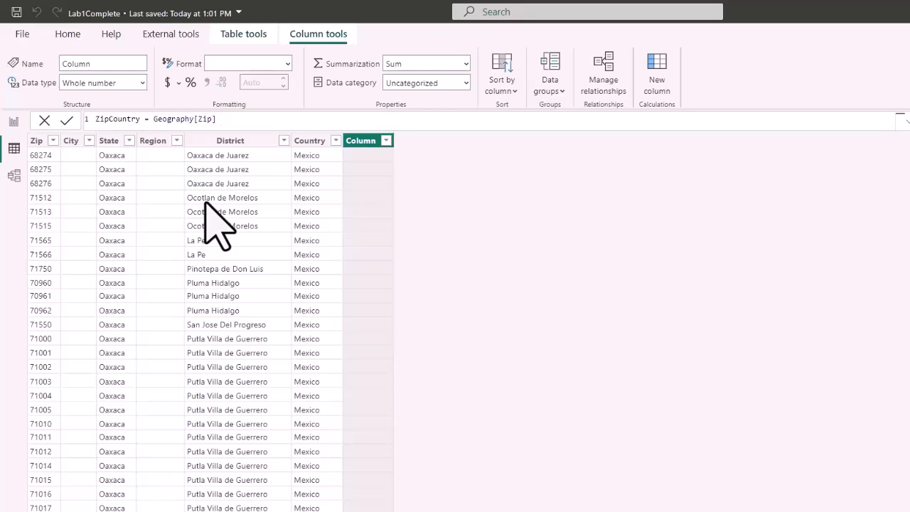
type("& \",\"")
type("& ge")
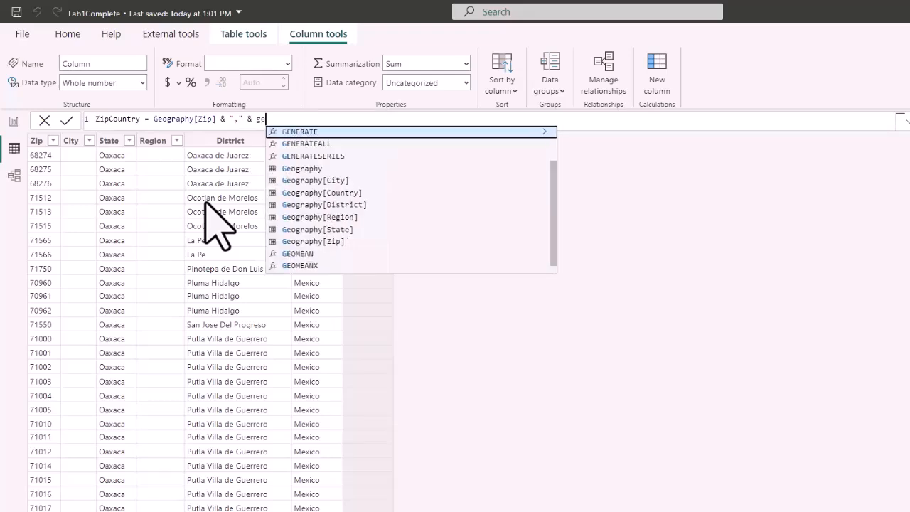
key("Down")
key("Down")
key("Down")
key("Down")
key("Down")
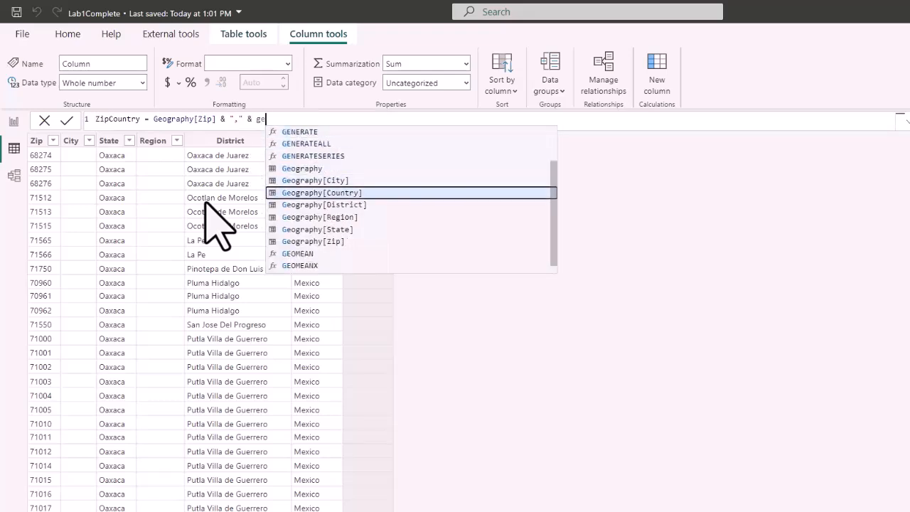
key("Tab")
type(")")
key("BackSpace")
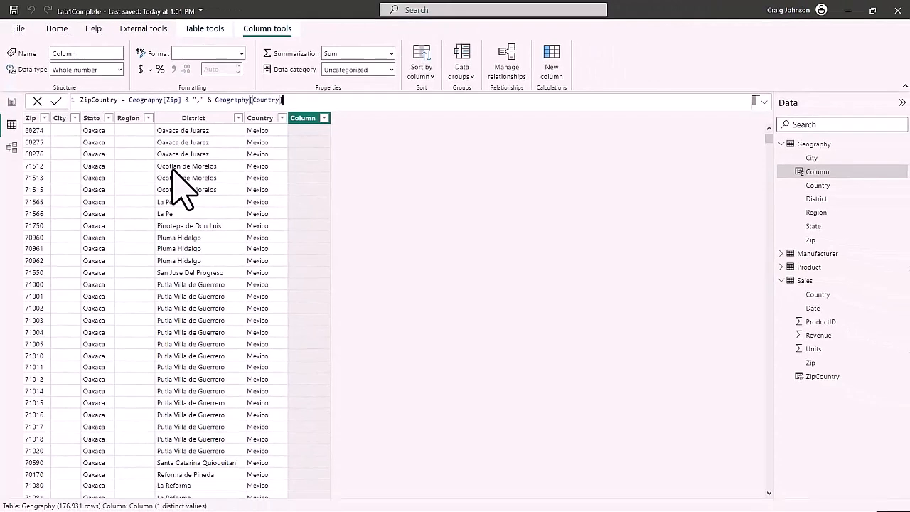
key("Return")
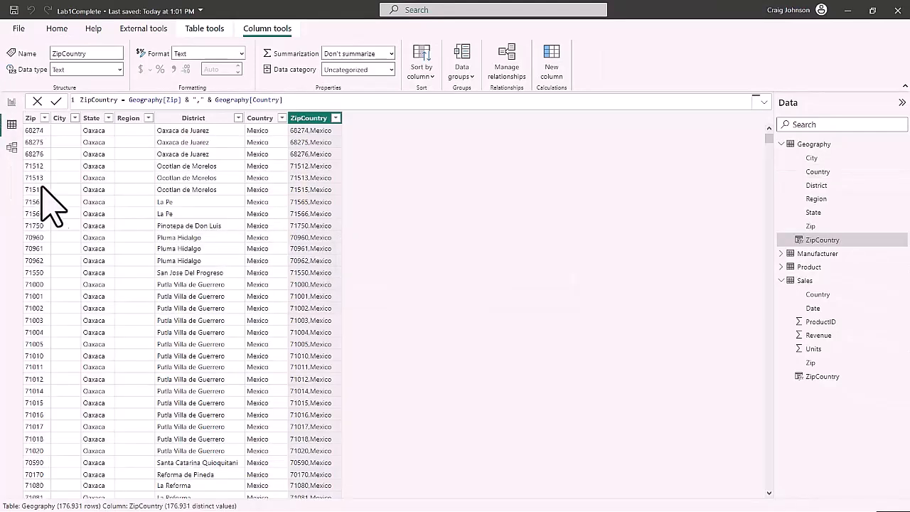
Create a relationship in the model between ZipCountry in Geography and ZipCountry in Sales.
left_click(12, 148)
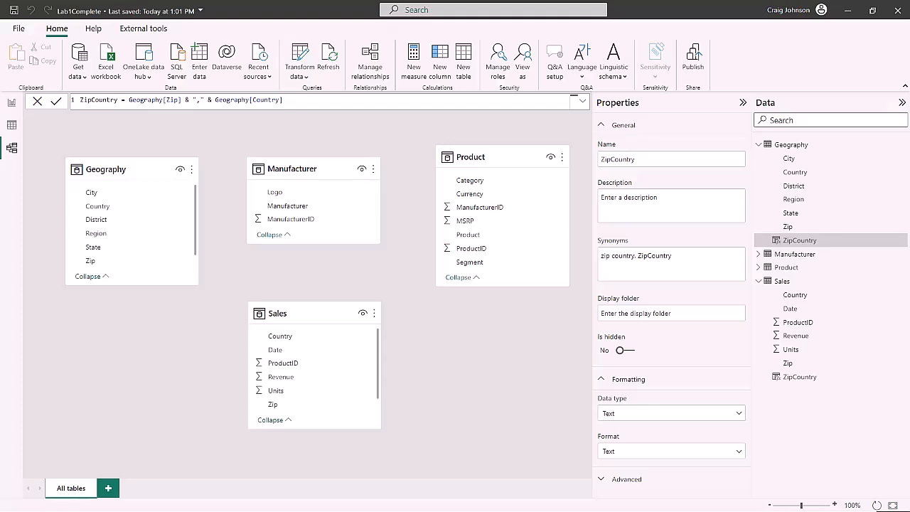
scroll(135, 270, "down", 1)
scroll(352, 398, "down", 1)
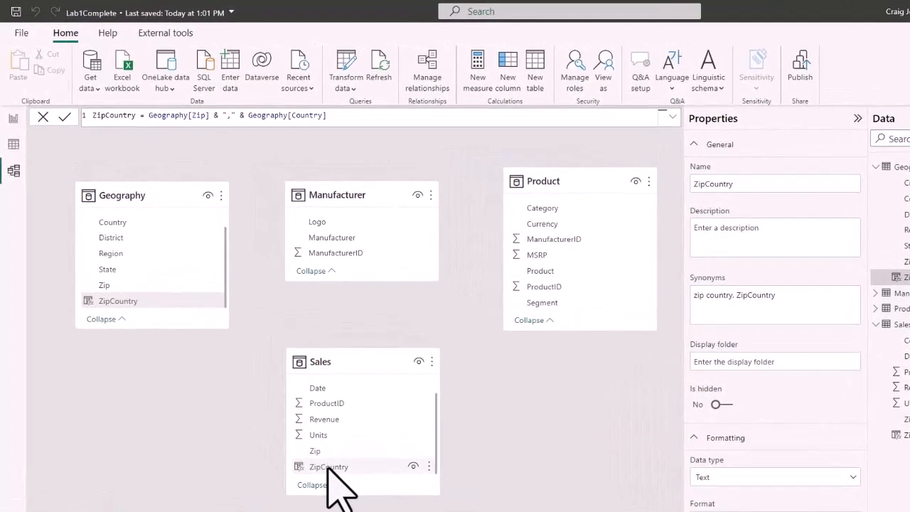
left_click_drag(158, 301, 318, 468)
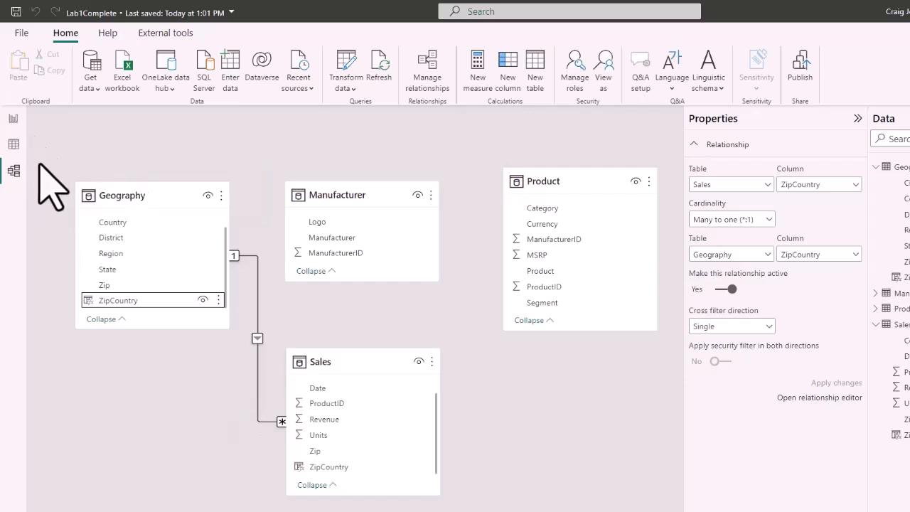
Relate Manufacturer to Product on ManufacturerID, and Product to Sales on ProductID.
left_click(12, 118)
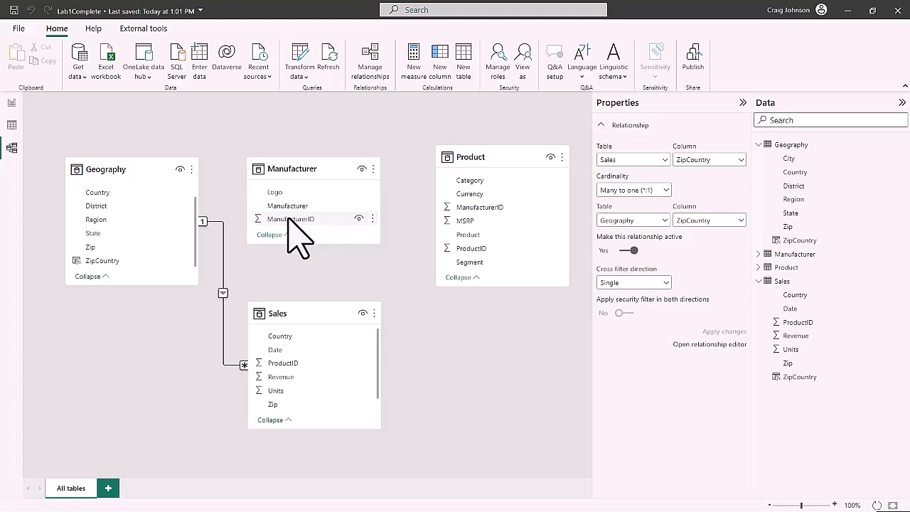
left_click_drag(288, 221, 480, 208)
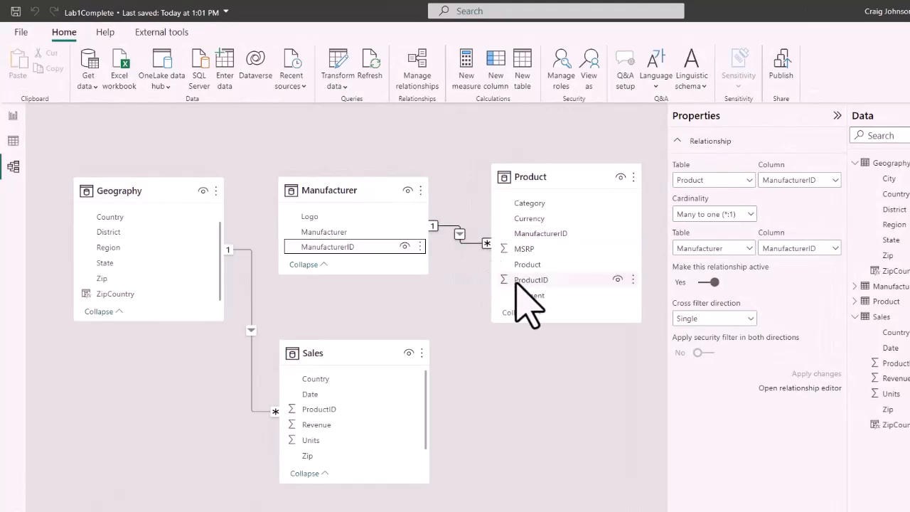
left_click_drag(523, 278, 337, 409)
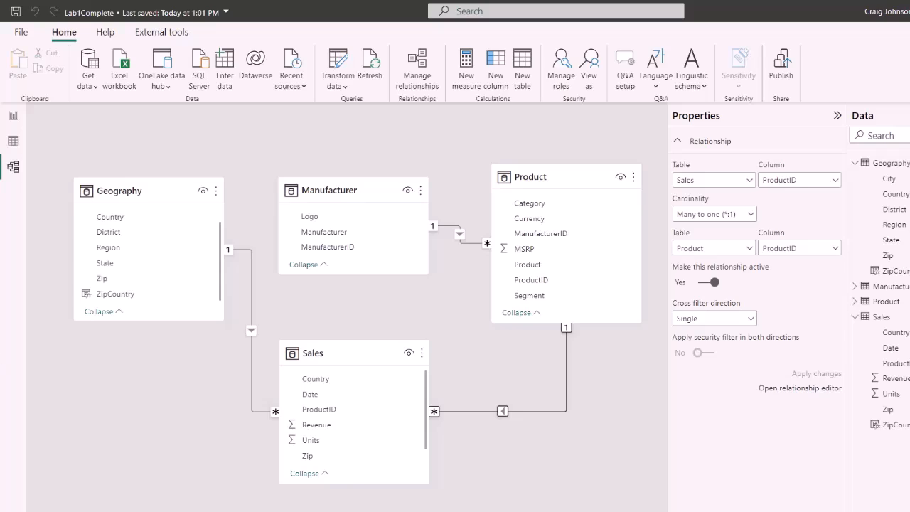
Add Manufacturer from the Manufacturer table to the revenue chart's legend and enlarge the chart in both directions.
left_click(13, 115)
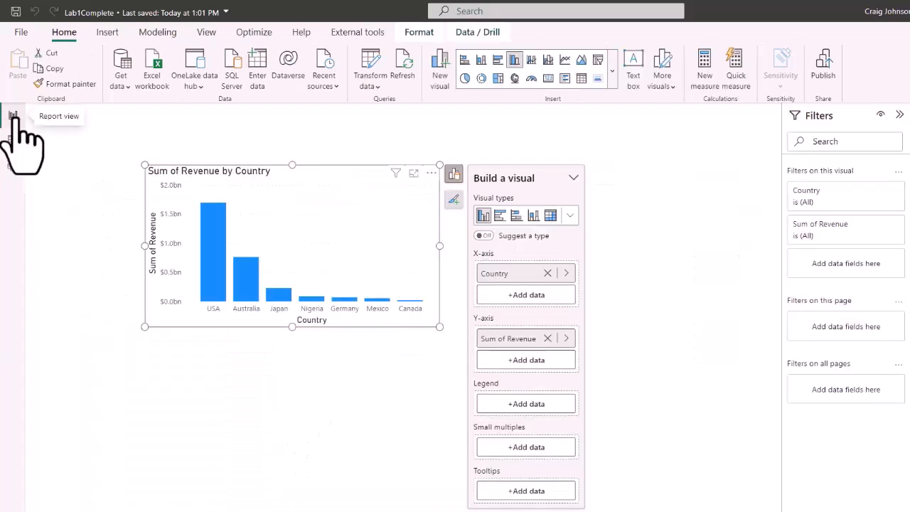
left_click(526, 403)
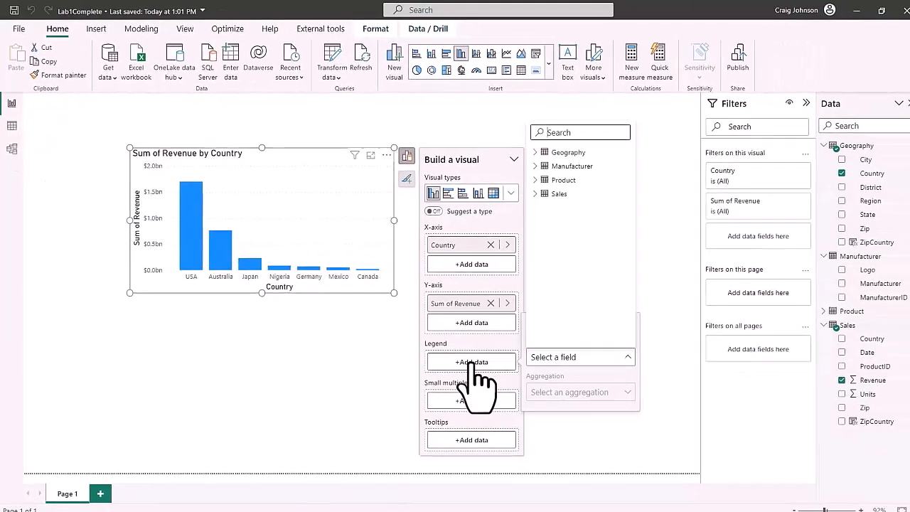
left_click(538, 166)
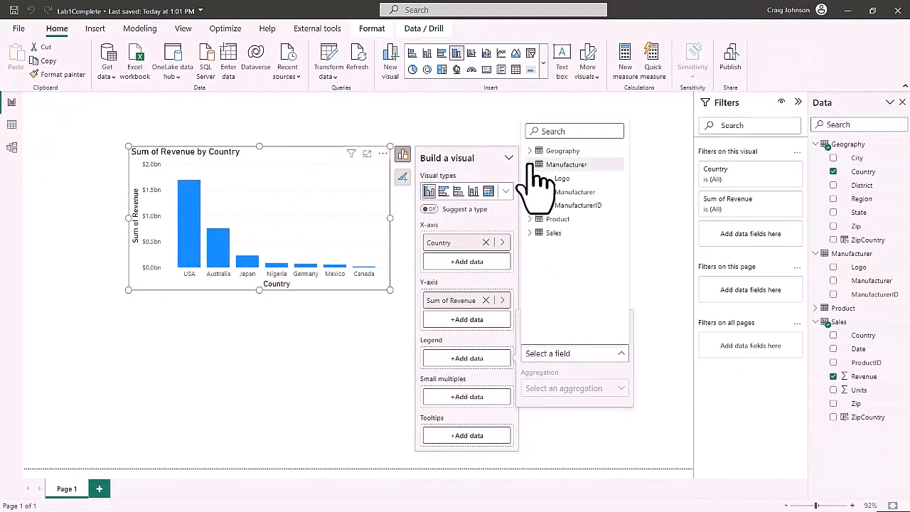
left_click(569, 193)
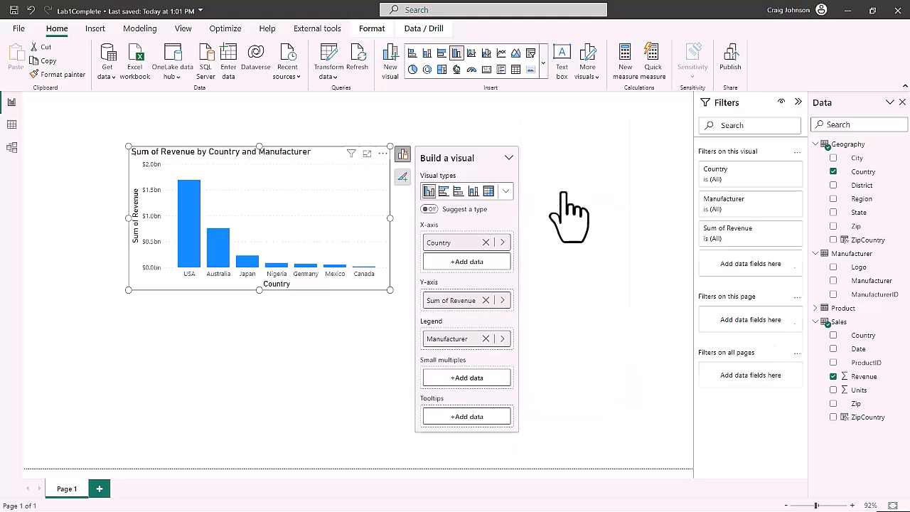
left_click_drag(389, 289, 463, 368)
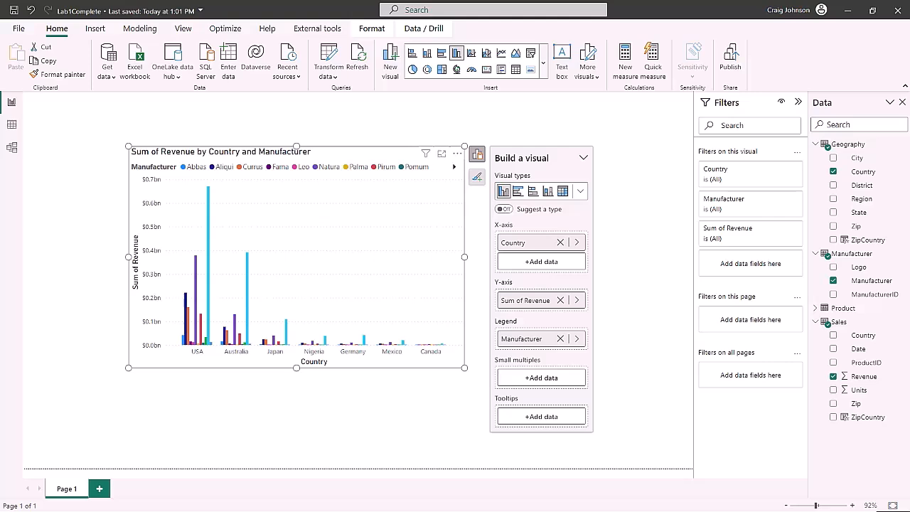
Change the revenue chart to a stacked column chart and sort its Manufacturer legend in descending order.
left_click(428, 54)
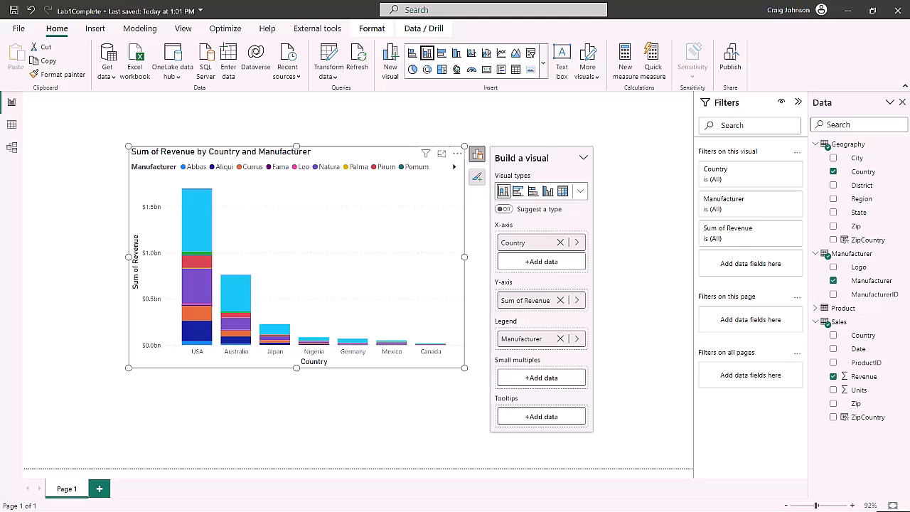
left_click(457, 153)
mouse_move(495, 237)
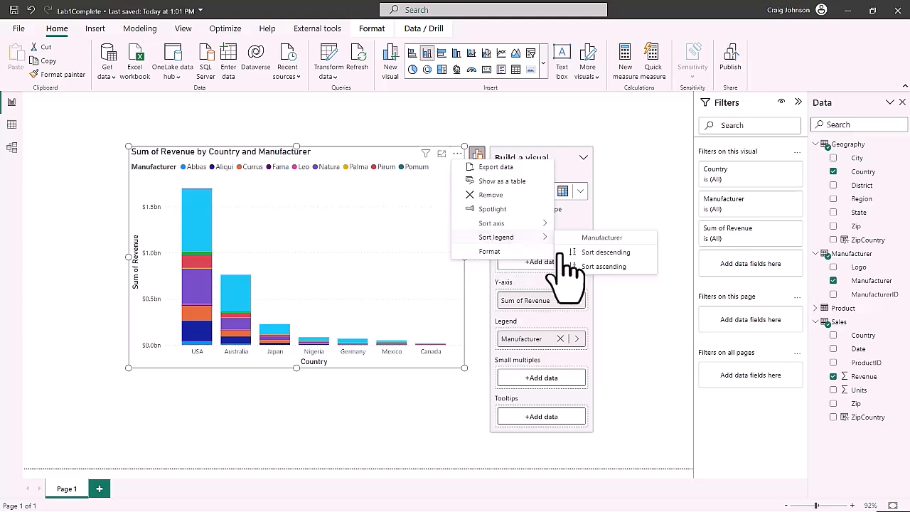
left_click(603, 253)
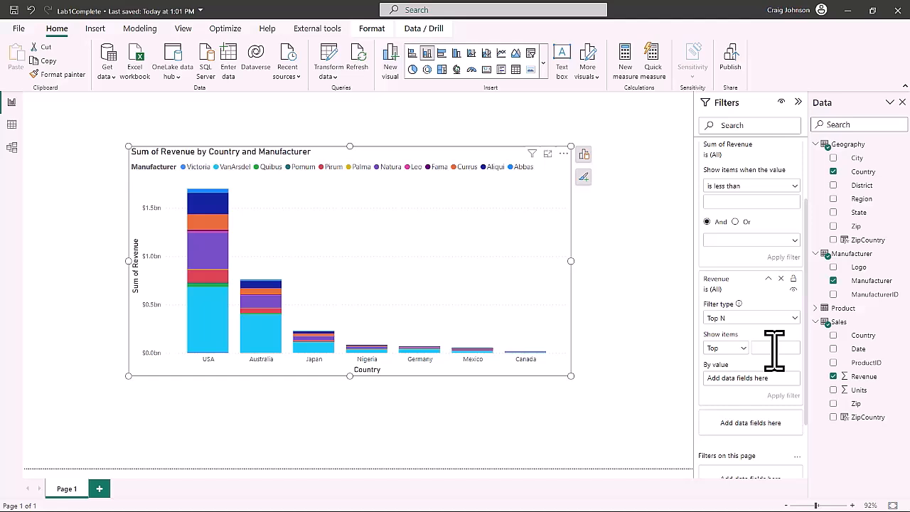
Apply a Top N filter on Revenue to the chart, showing the top 5 items by Sum of Revenue.
left_click(774, 350)
left_click(764, 349)
type("3")
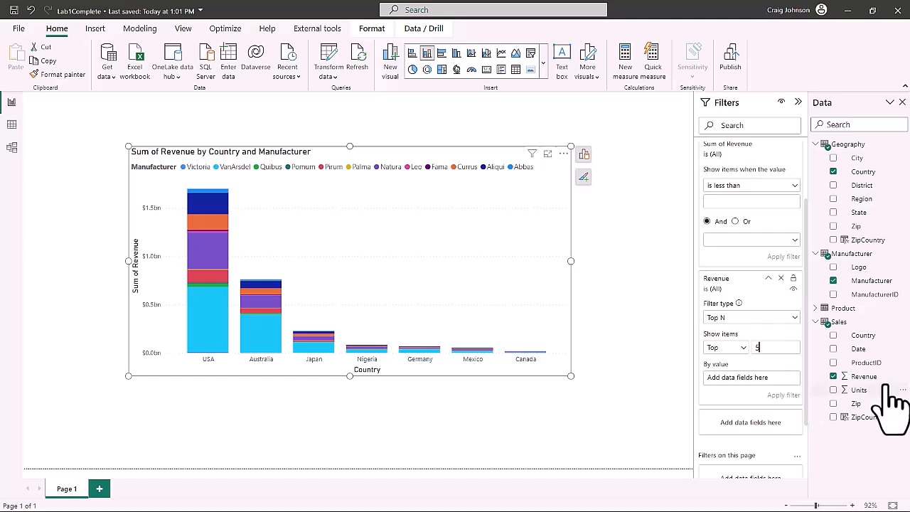
left_click_drag(874, 376, 752, 376)
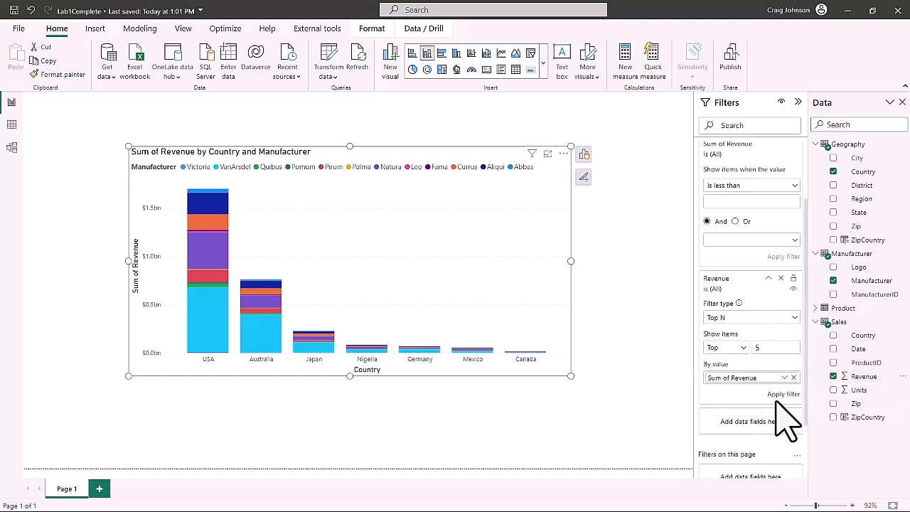
left_click(783, 395)
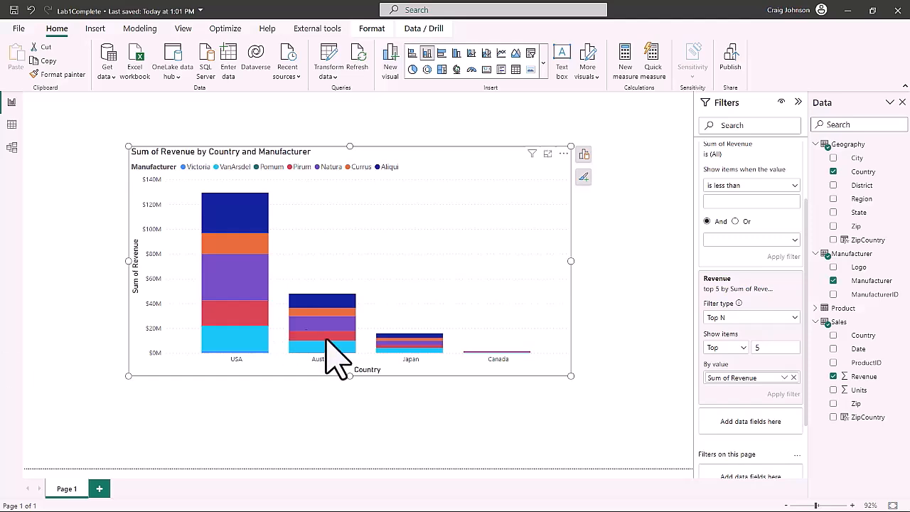
Turn on data labels and total labels for the stacked column chart, and enlarge the chart slightly.
left_click(585, 179)
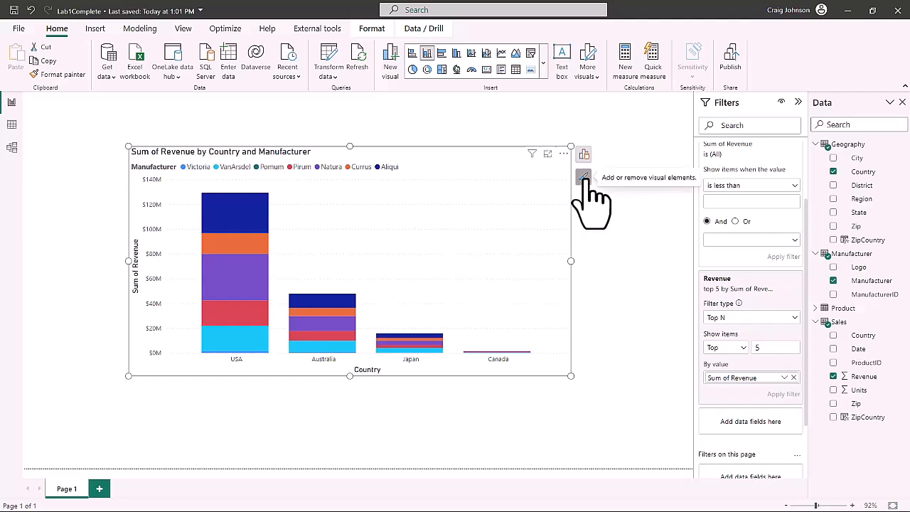
left_click(507, 292)
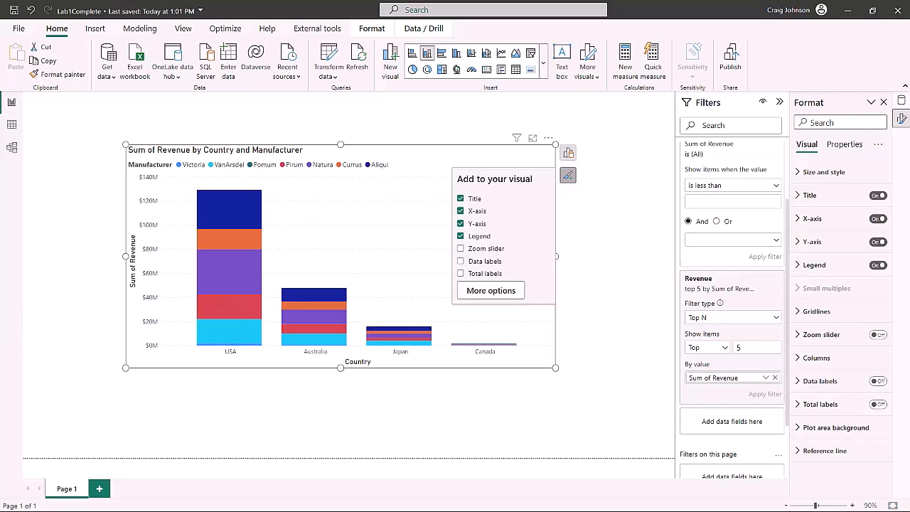
left_click(879, 382)
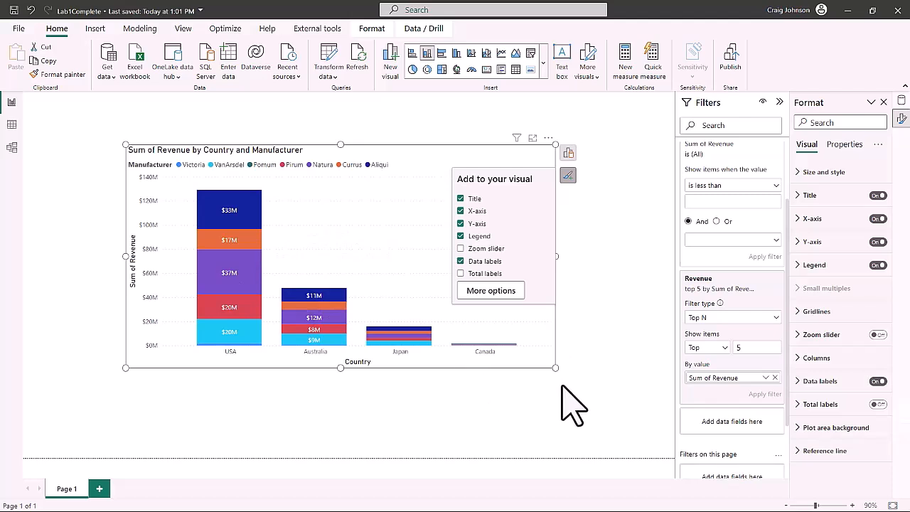
left_click_drag(556, 368, 563, 377)
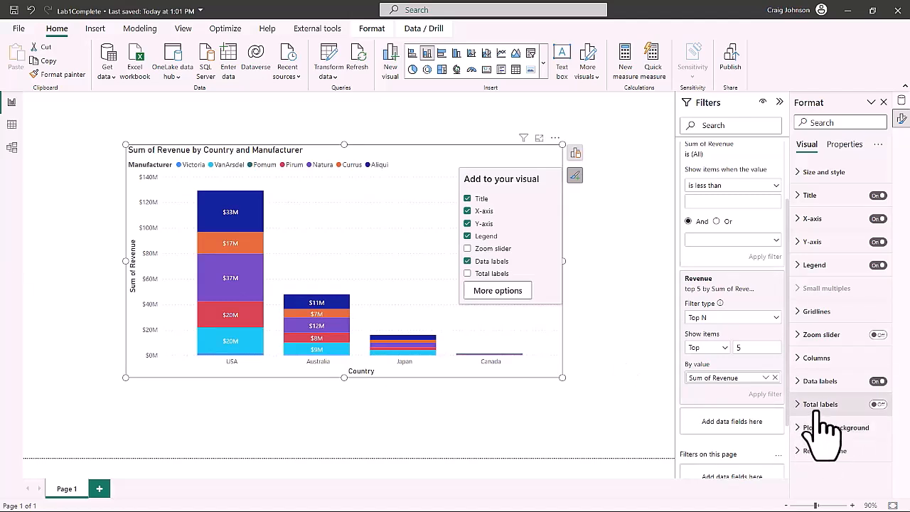
left_click(879, 404)
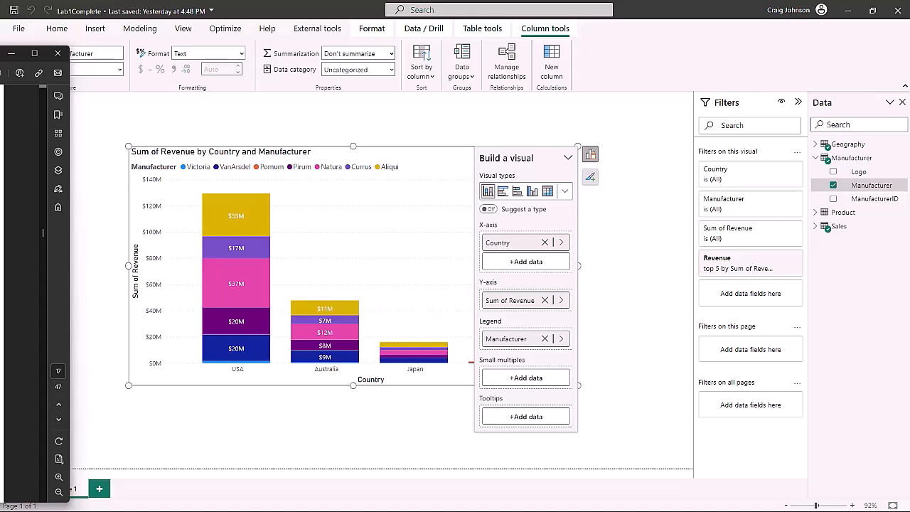
Create a new group on the Manufacturer field containing Aliqui, Currus, Natura and Pirum, named Top Competitors.
left_click(899, 187)
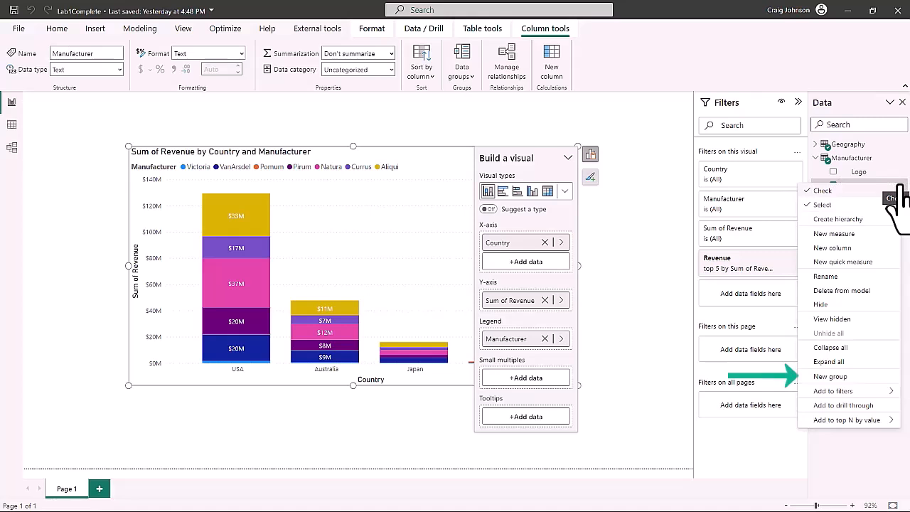
left_click(836, 377)
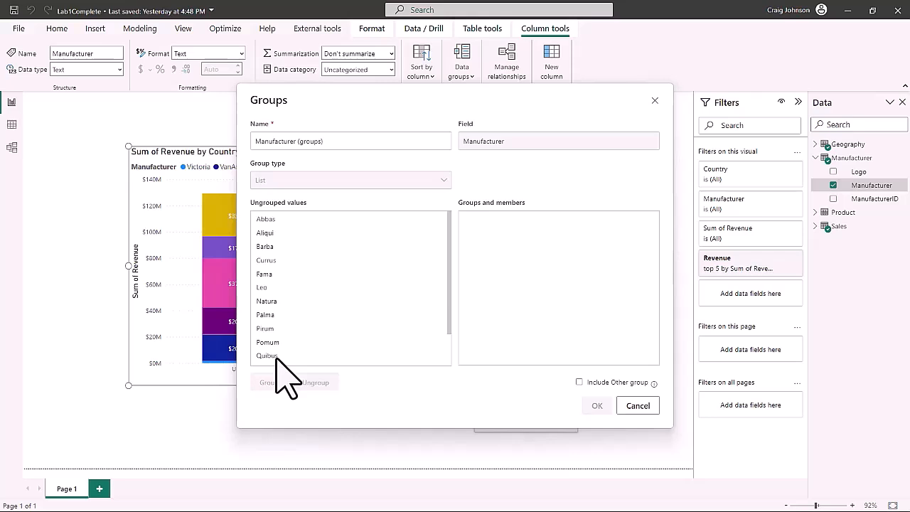
left_click(264, 233)
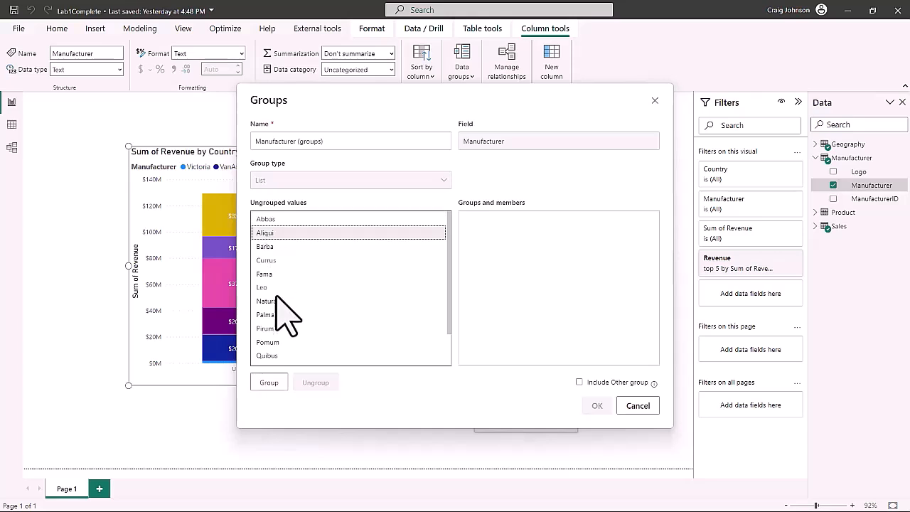
left_click(271, 261, "ctrl")
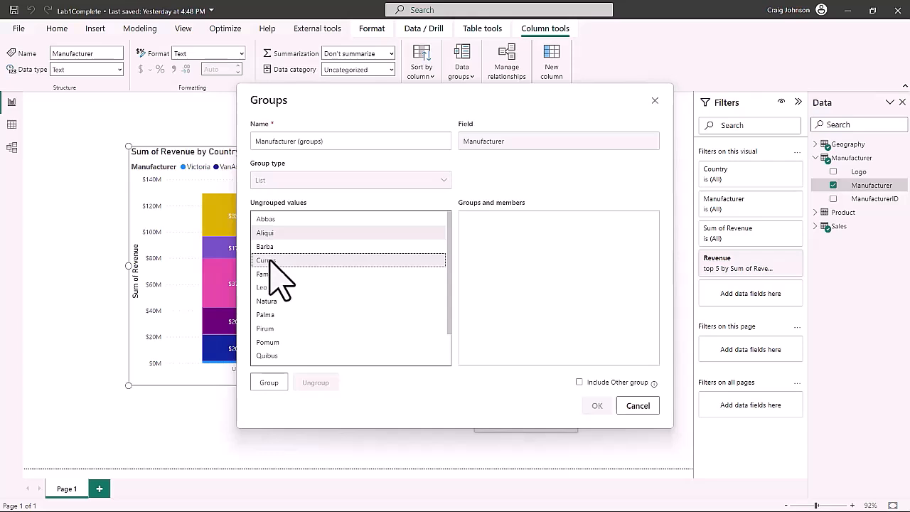
left_click(267, 301, "ctrl")
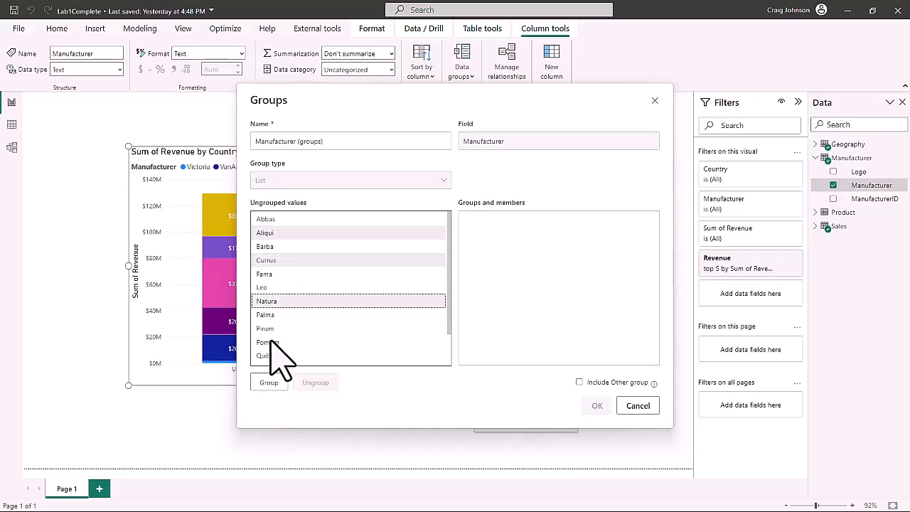
left_click(265, 328, "ctrl")
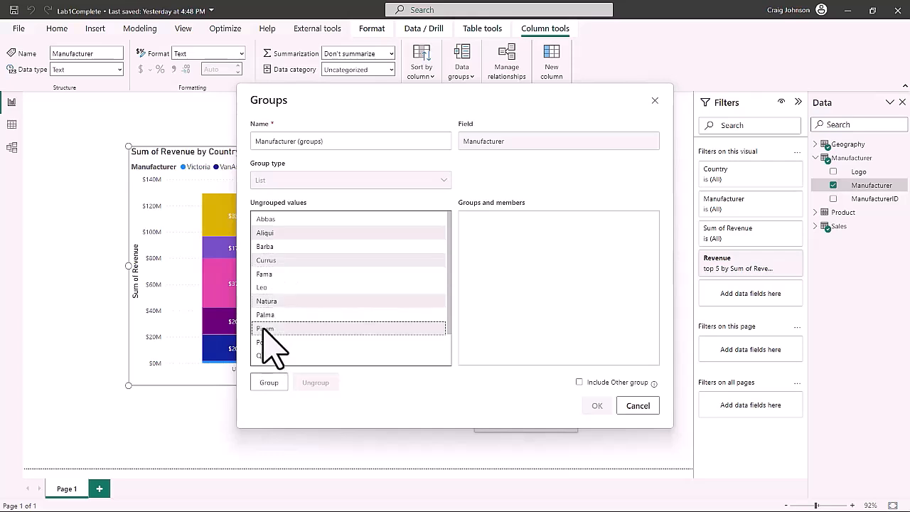
left_click(270, 383)
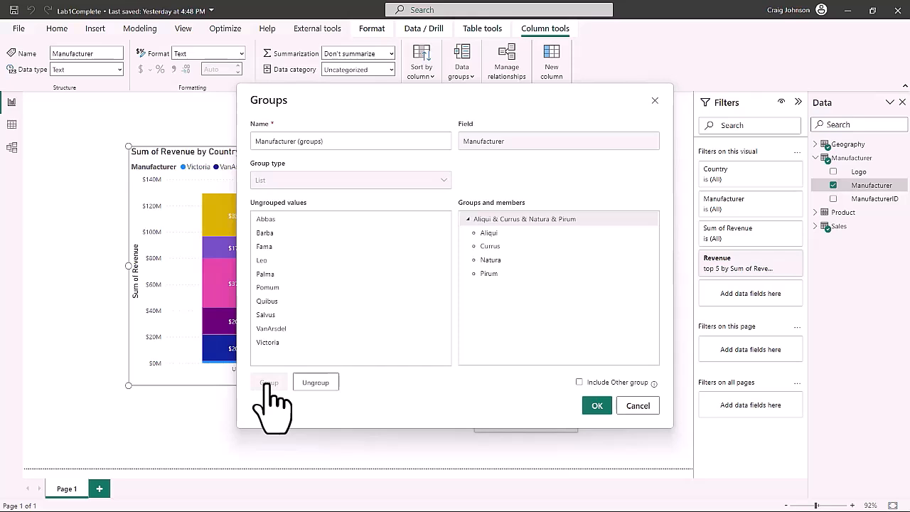
triple_click(349, 141)
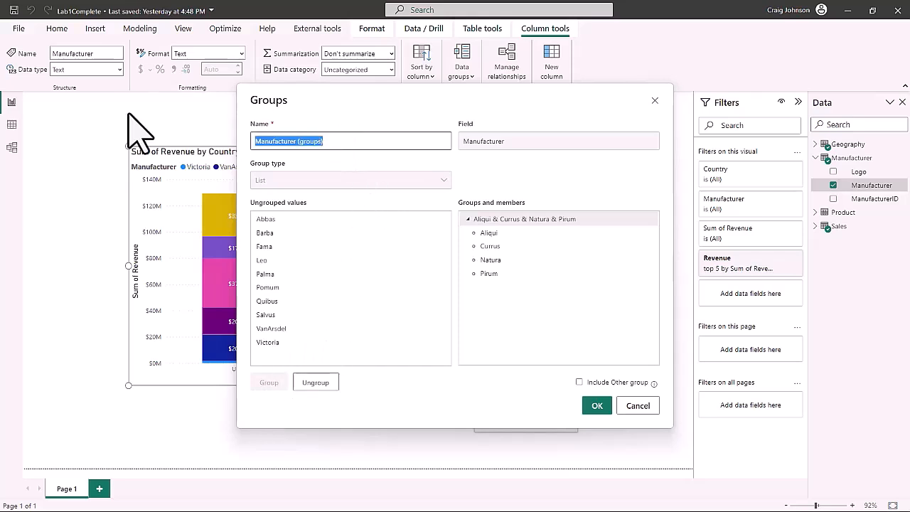
type("Top Competitors")
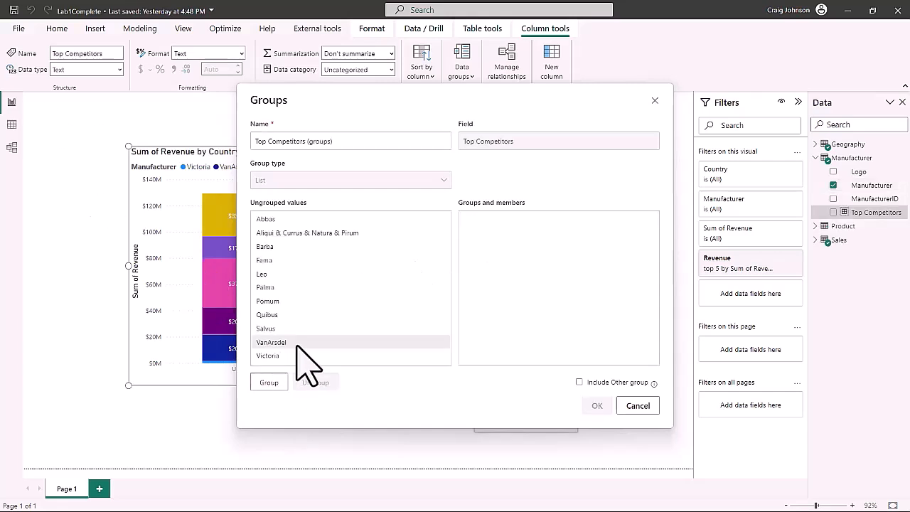
Group VanArsdel within the Top Competitors field, name the grouping VanArsdel, and include an Other group for the remaining values.
left_click(269, 382)
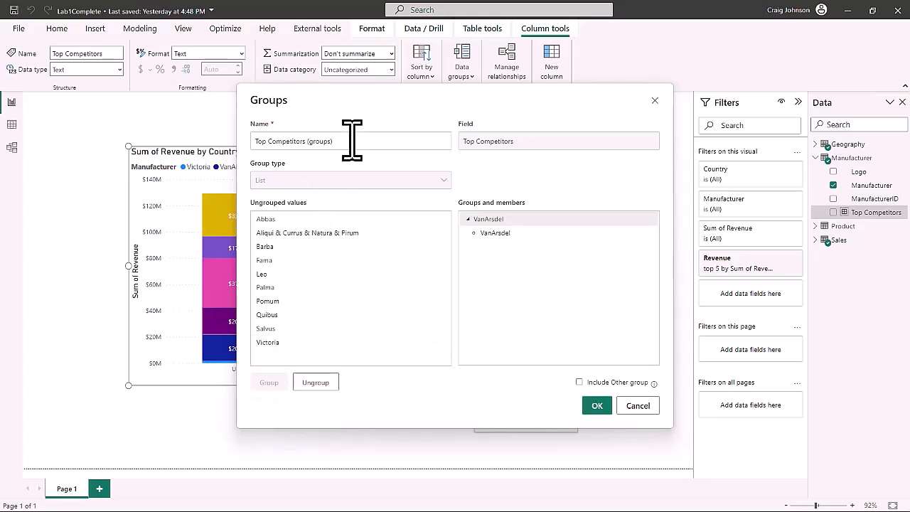
left_click_drag(353, 140, 179, 138)
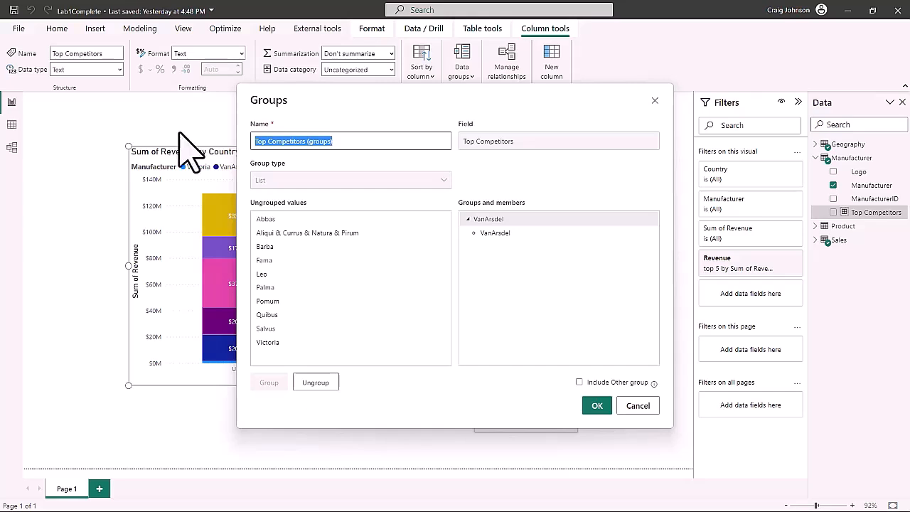
type("Van")
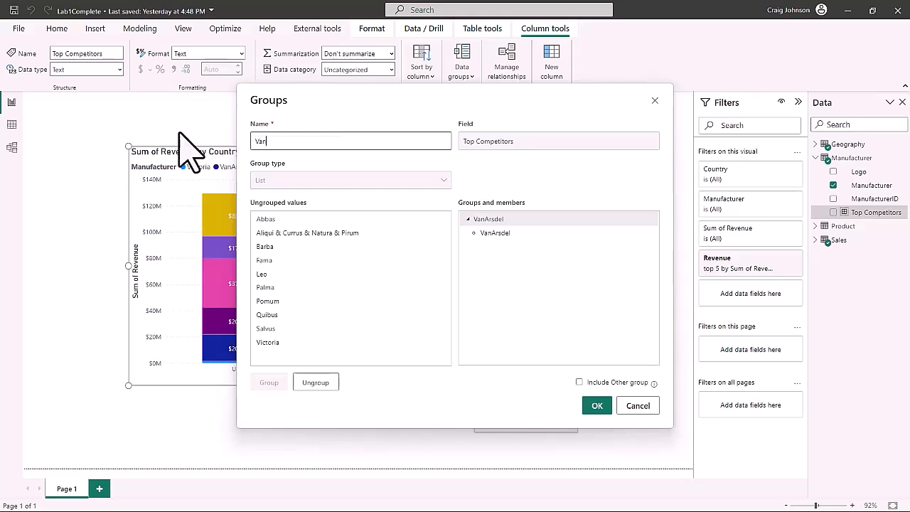
type("Arsdel")
left_click(580, 383)
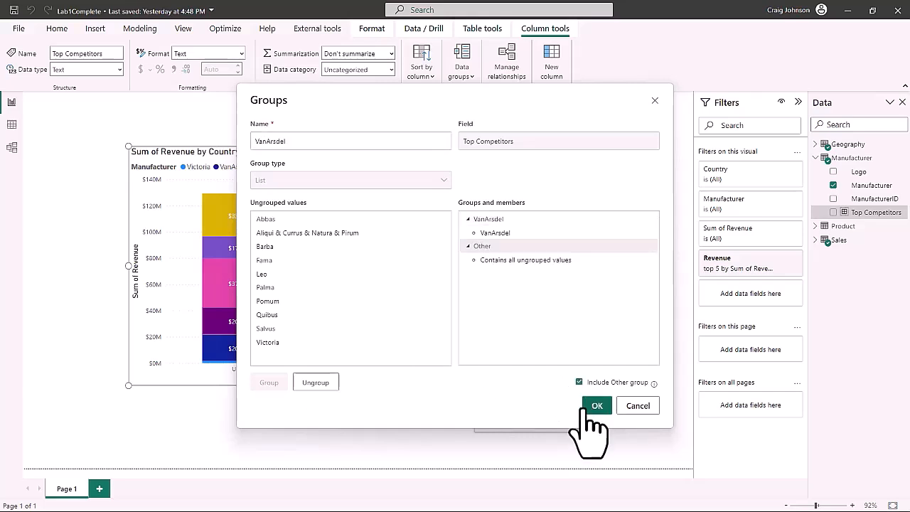
left_click(596, 405)
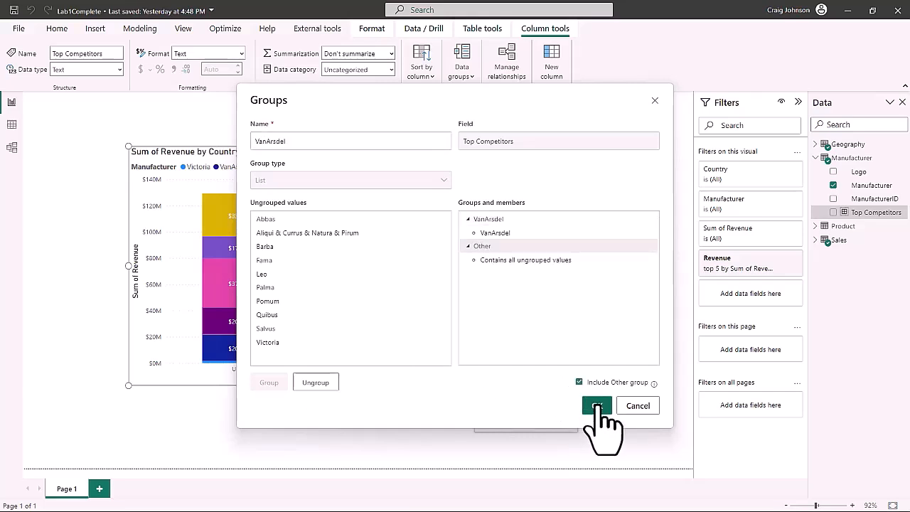
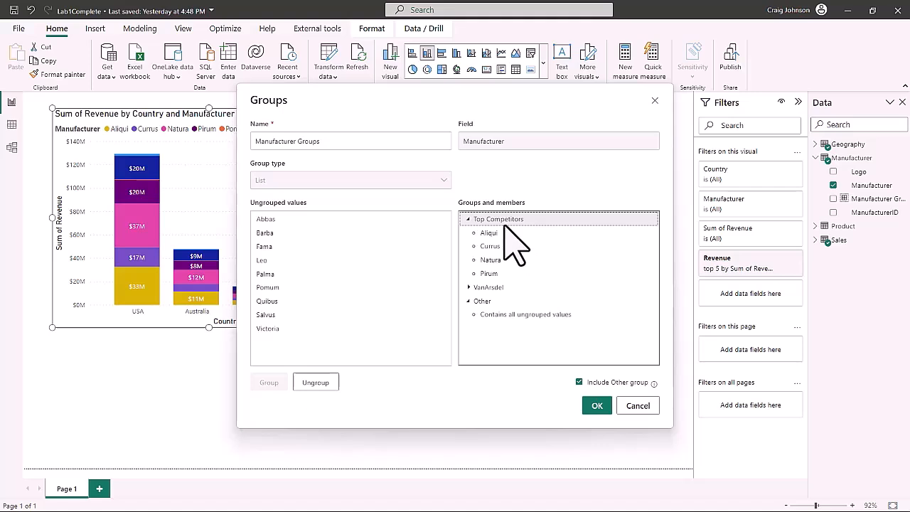
Accept the Manufacturer Groups definition and replace Manufacturer with Manufacturer Groups in the column chart's legend.
left_click(327, 140)
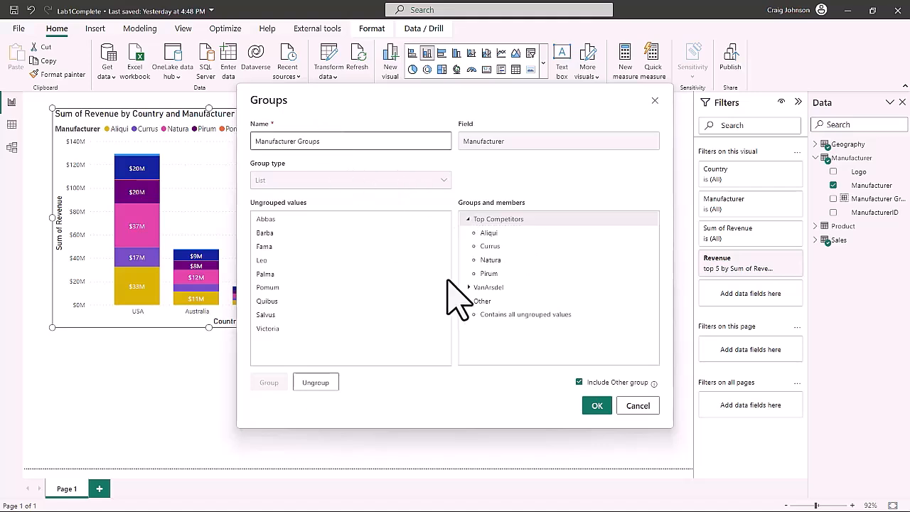
left_click(597, 407)
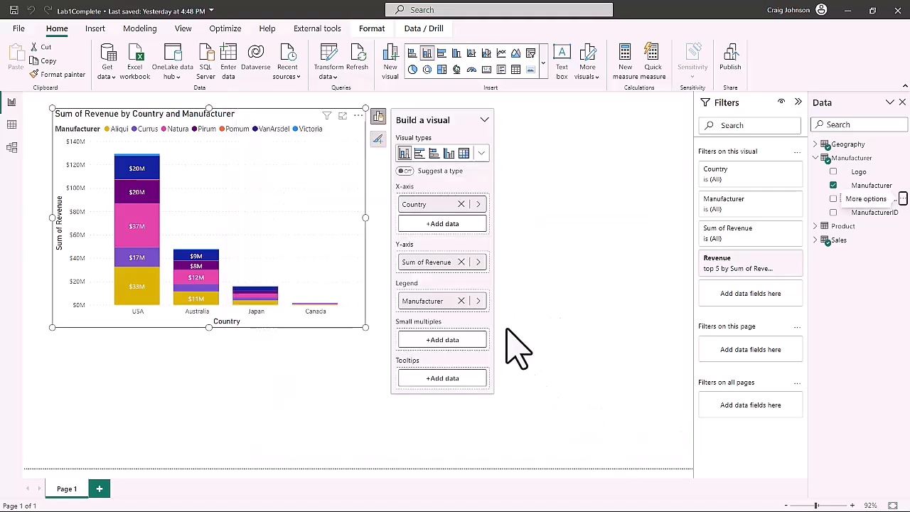
left_click(461, 301)
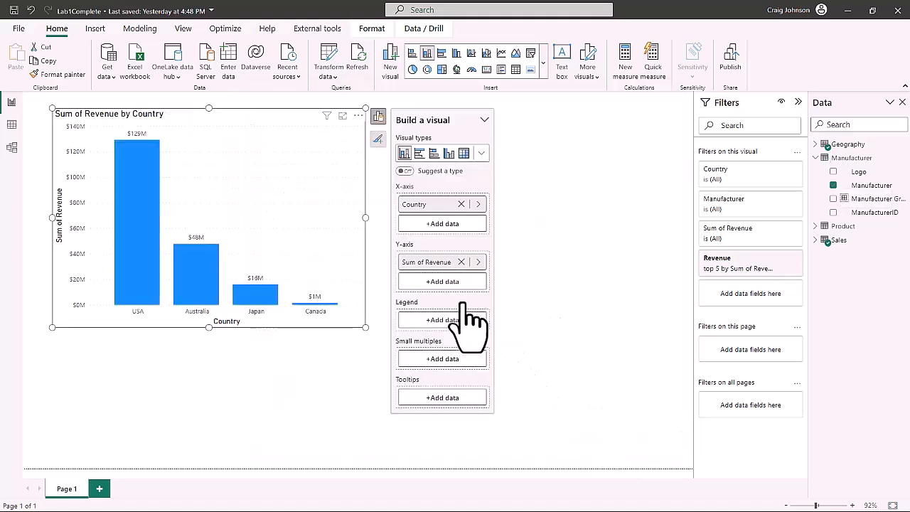
left_click(459, 319)
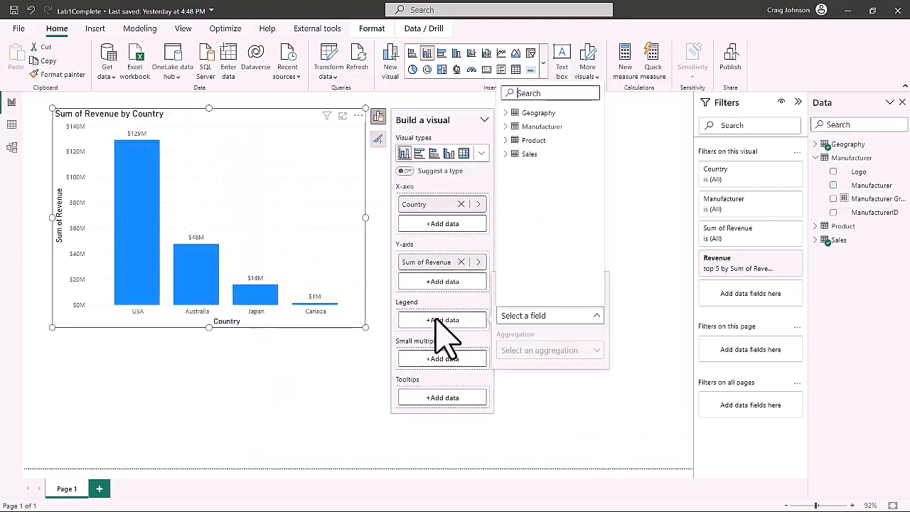
left_click(519, 127)
left_click(552, 169)
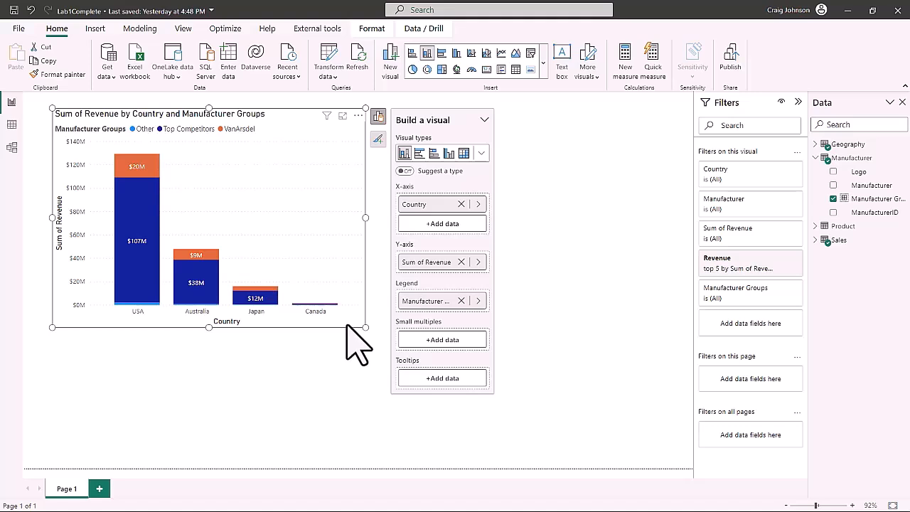
Shrink the column chart slightly and insert an empty treemap, placed and sized to the right of the chart.
left_click_drag(366, 326, 337, 316)
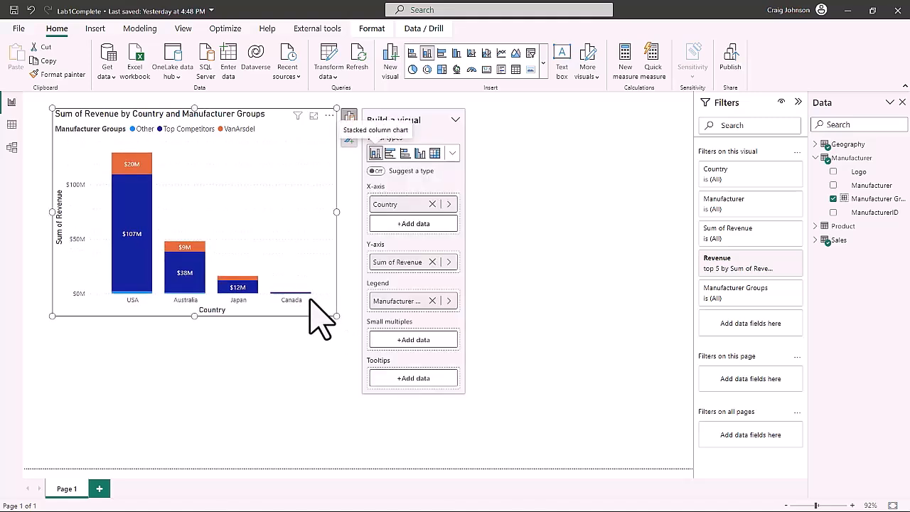
left_click(560, 230)
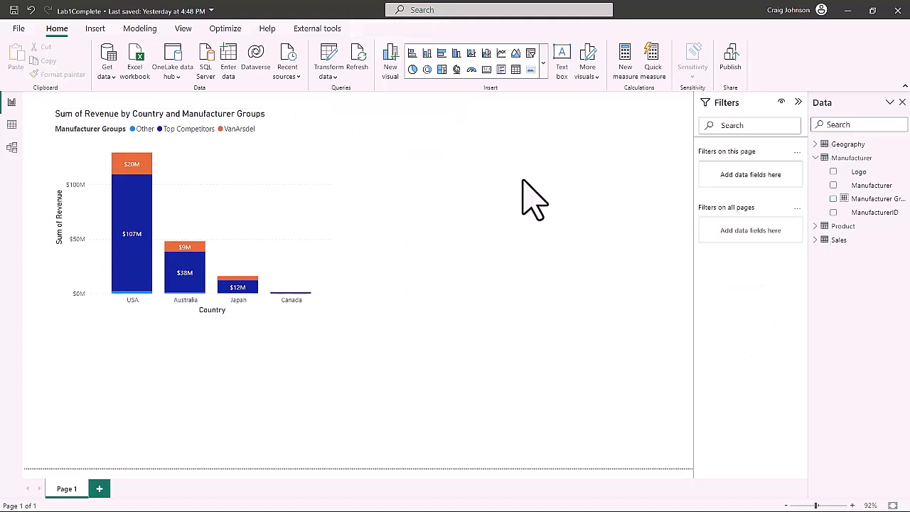
left_click(441, 69)
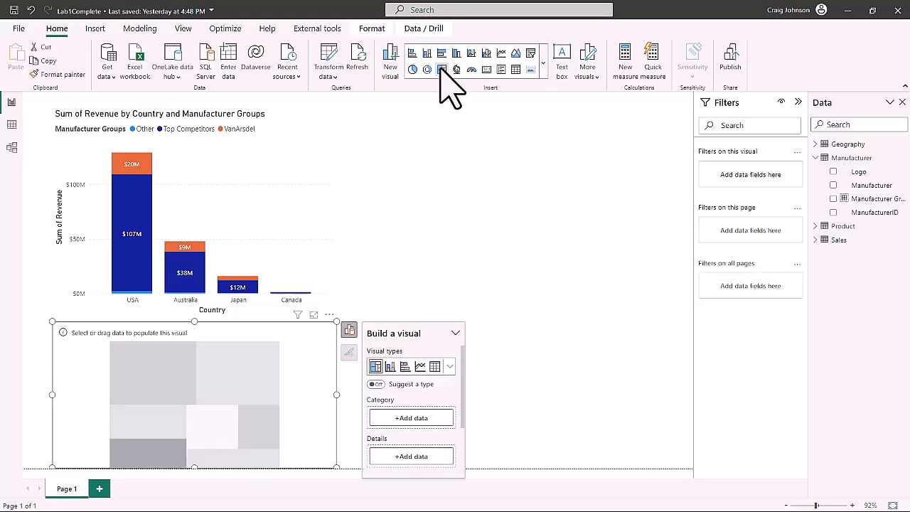
left_click_drag(226, 328, 519, 203)
left_click_drag(629, 344, 632, 375)
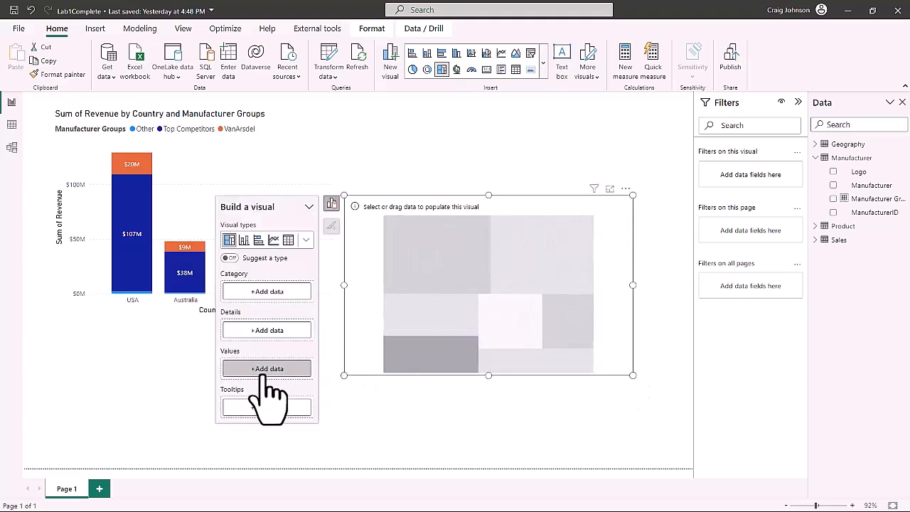
Fill the treemap with Revenue from the Sales table as values and Manufacturer as category.
left_click(267, 370)
left_click(334, 204)
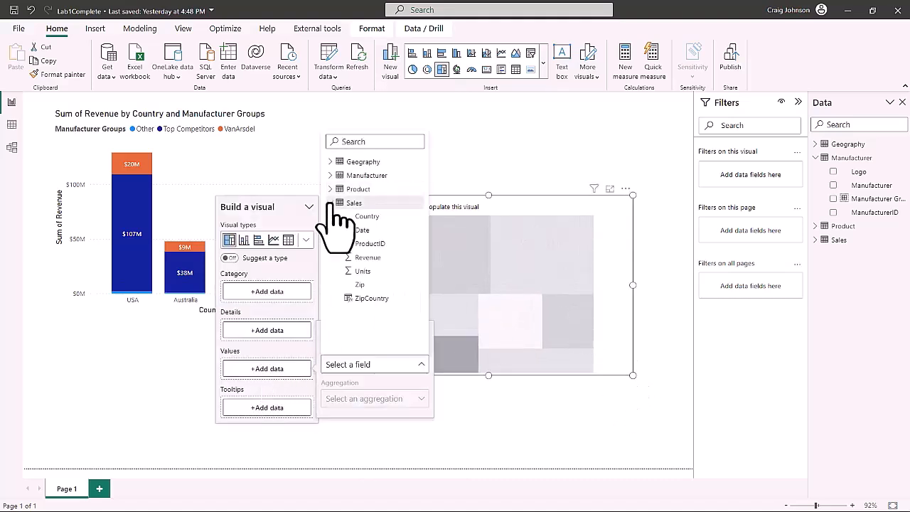
left_click(366, 257)
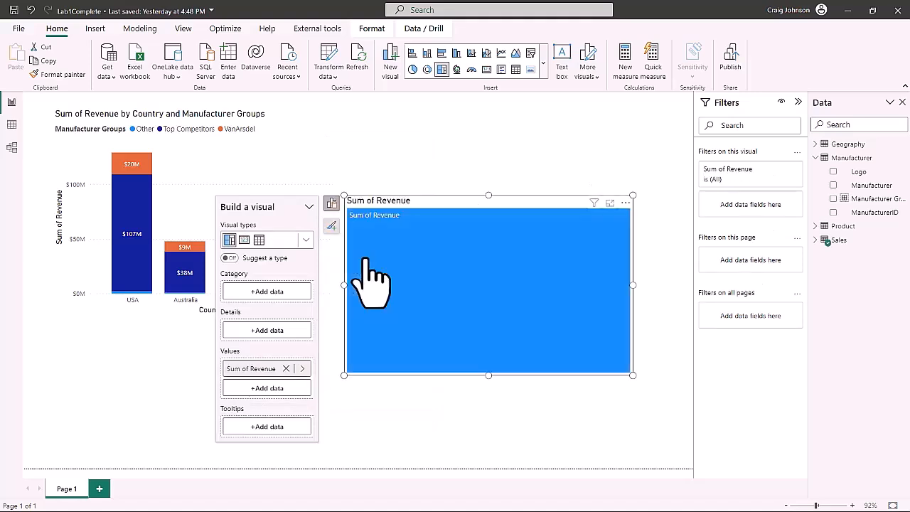
left_click(253, 289)
left_click(330, 107)
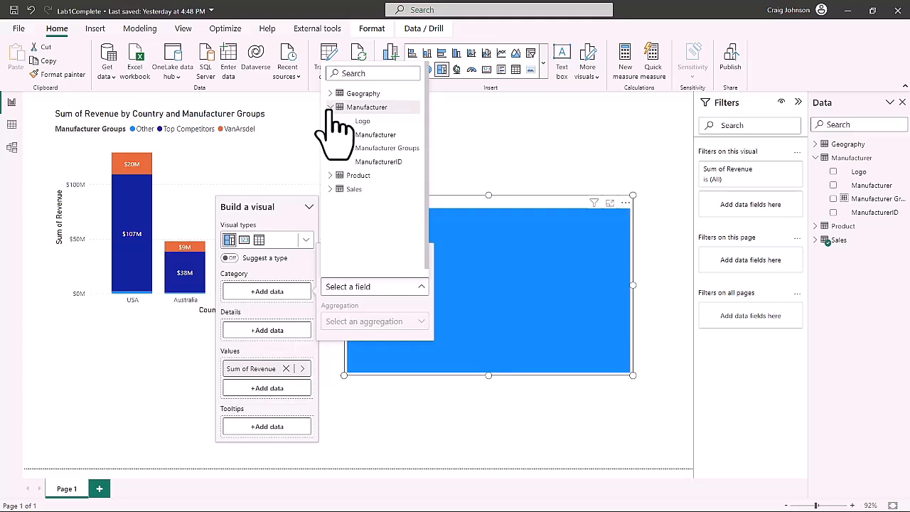
left_click(376, 134)
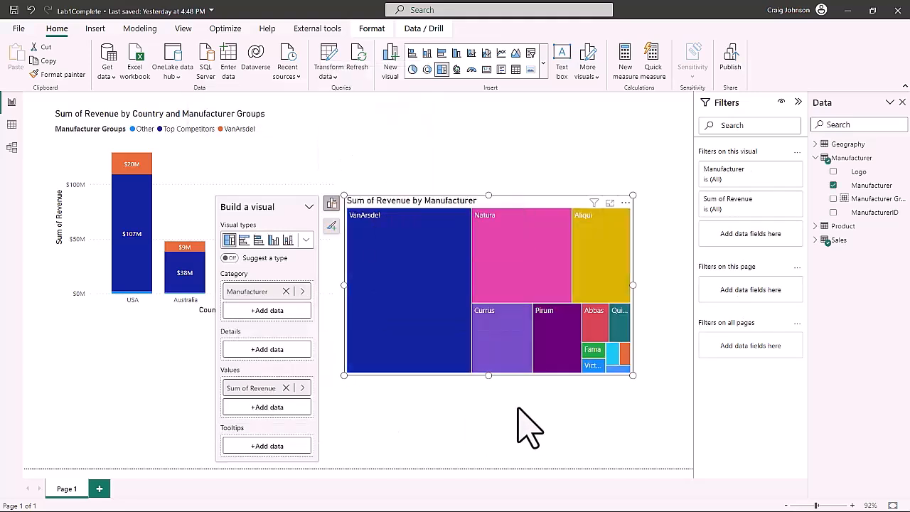
left_click(596, 439)
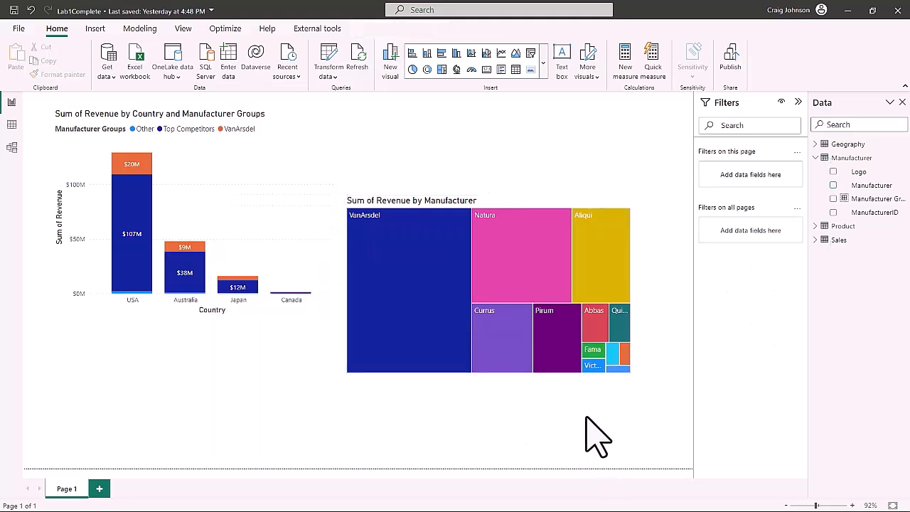
Examine VanArsdel's revenue in the treemap, cross-highlight it in the column chart, and clear the highlight.
mouse_move(419, 283)
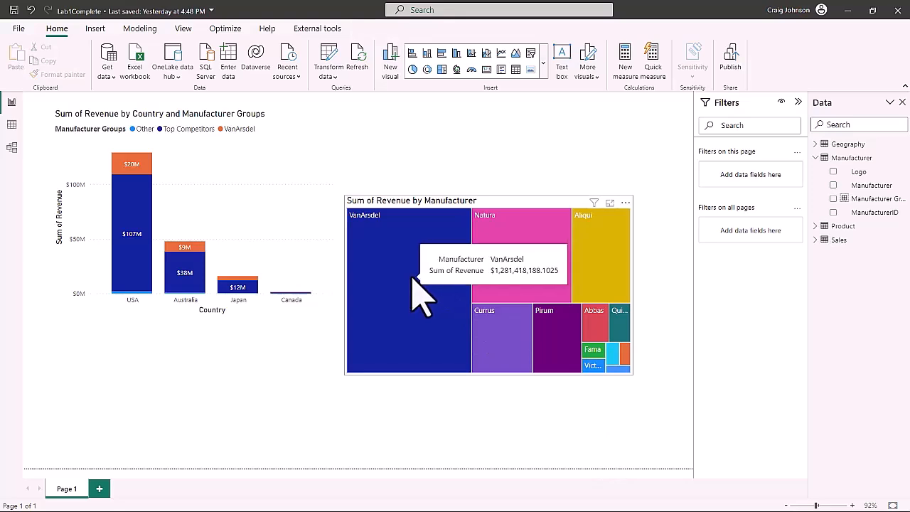
left_click(419, 297)
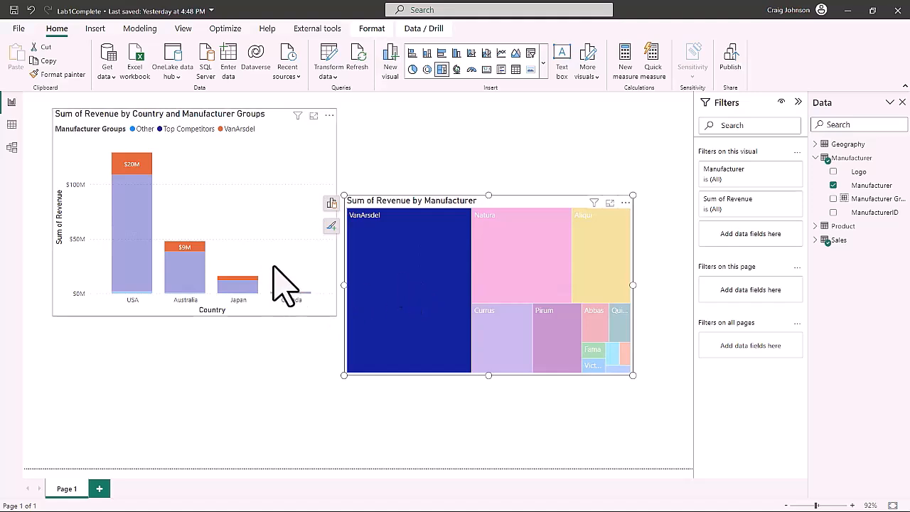
left_click(418, 299)
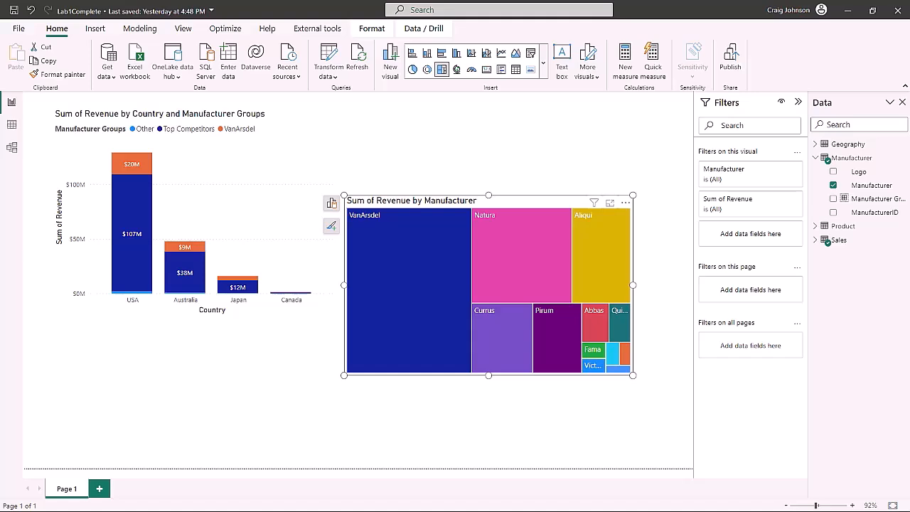
Show the column chart's data as a table by country and manufacturer group, and return to the report.
left_click(270, 146)
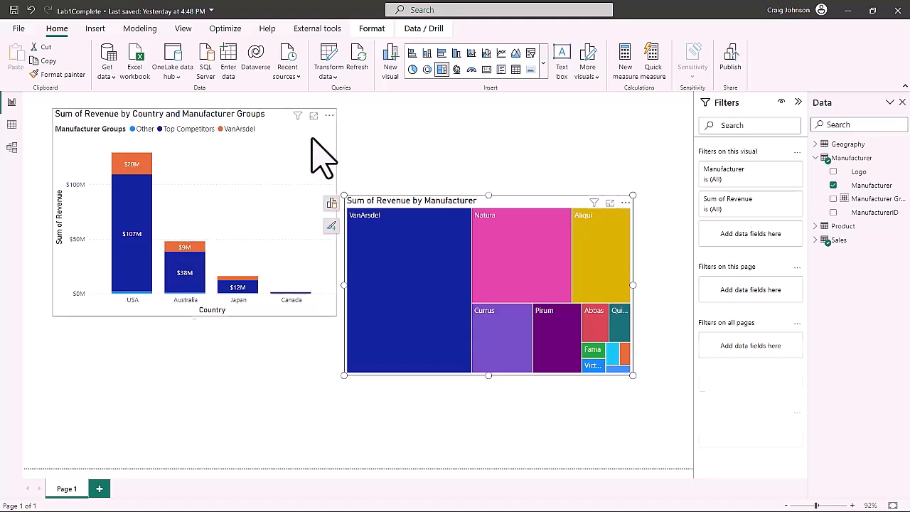
left_click(329, 115)
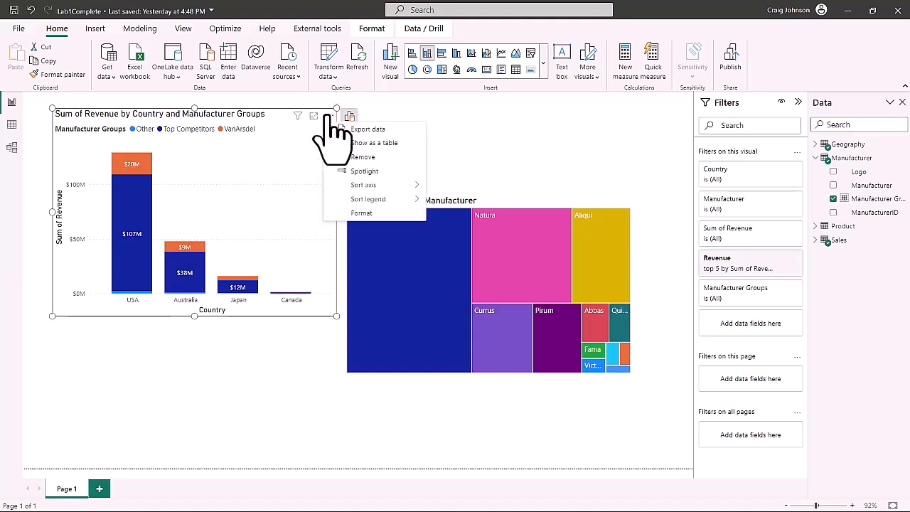
left_click(373, 144)
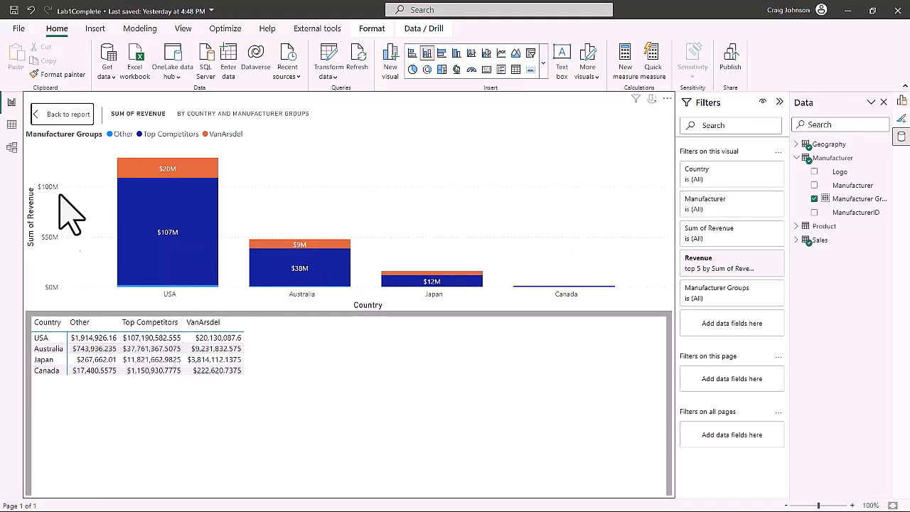
left_click(63, 115)
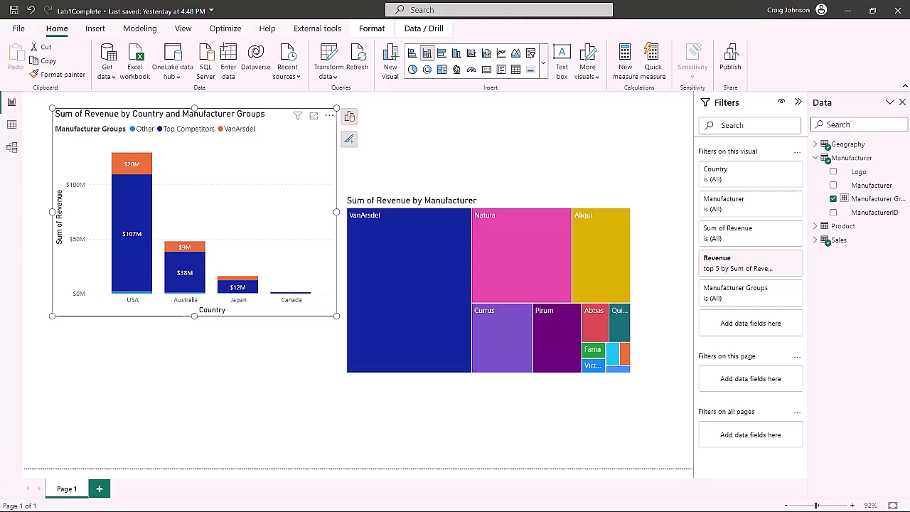
Cross-highlight VanArsdel from the treemap once more to compare it with the chart, and clear the selection.
left_click(403, 310)
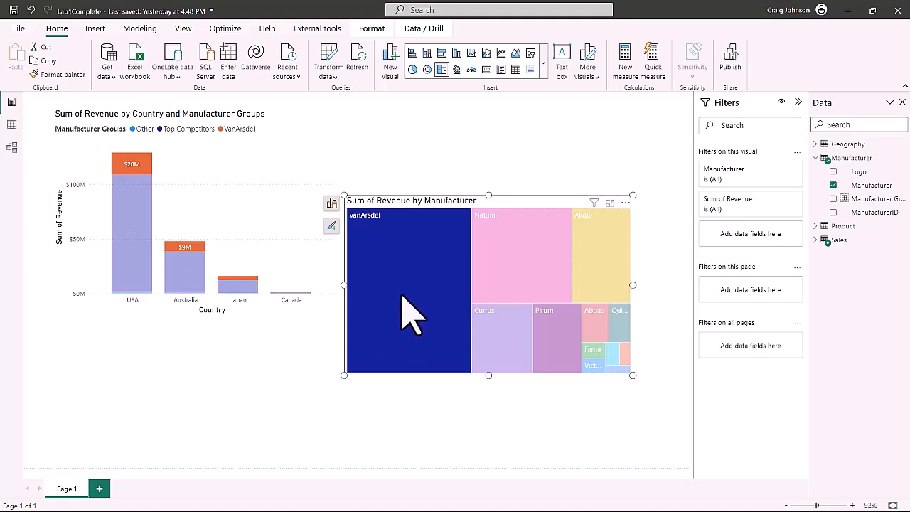
left_click(403, 310)
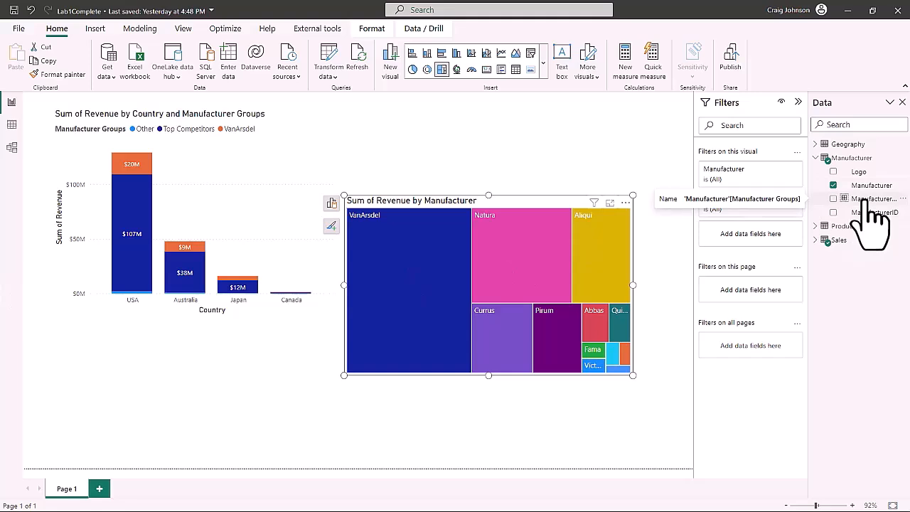
Add a page-level filter on Manufacturer Groups, try including VanArsdel, and leave only Top Competitors selected.
left_click_drag(867, 203, 732, 297)
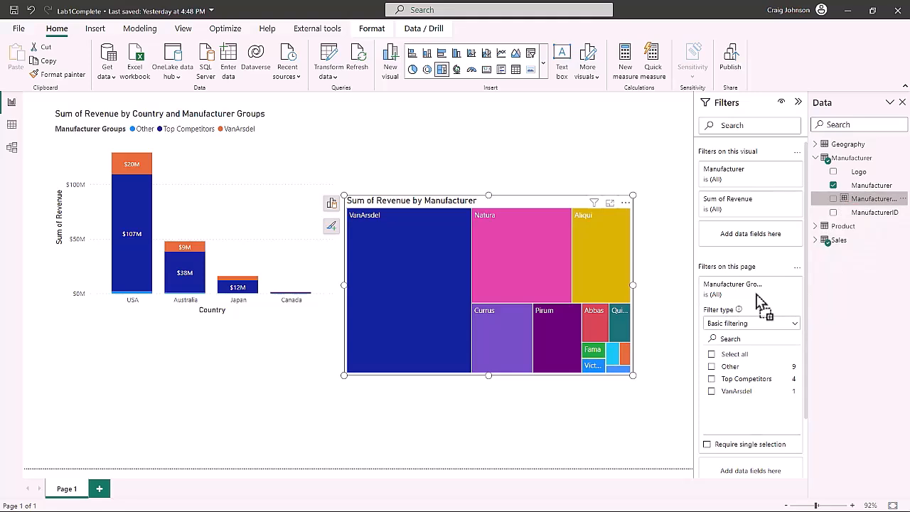
left_click(712, 379)
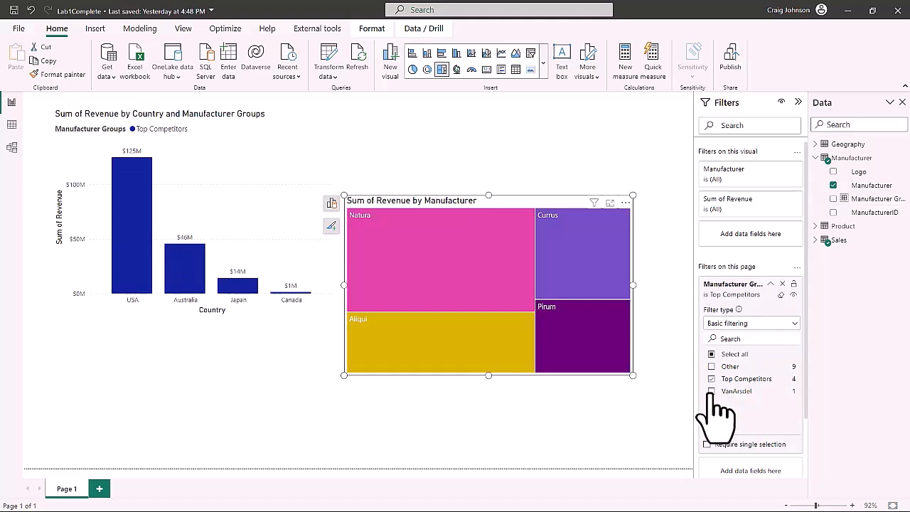
left_click(712, 391)
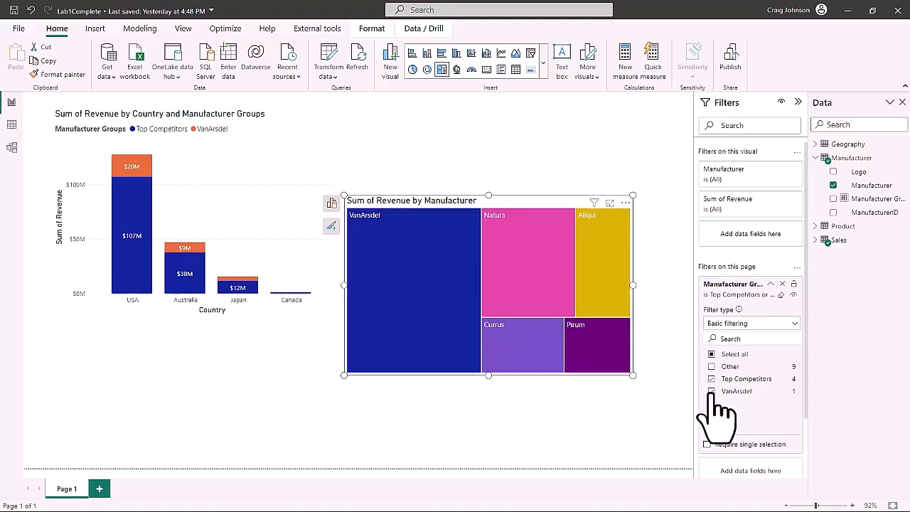
left_click(711, 391)
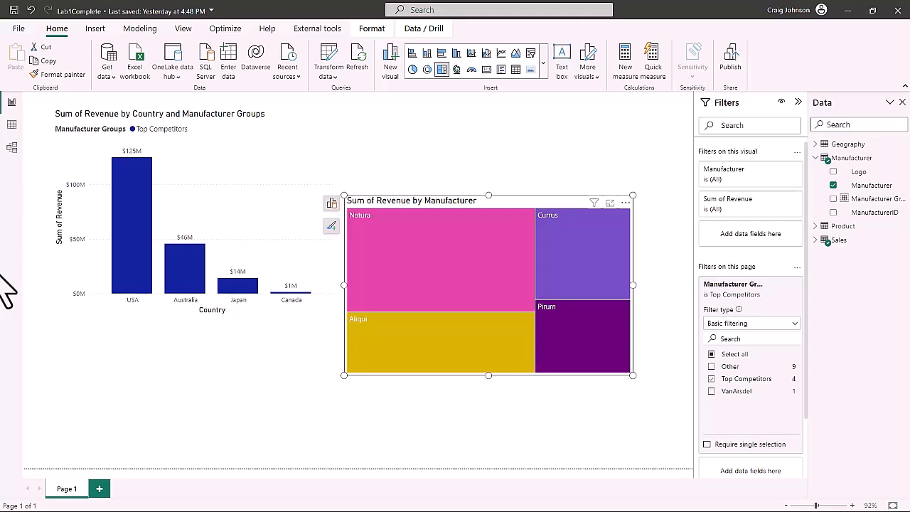
Move the treemap to the top of the report page, make it smaller, and shrink the column chart to match.
left_click_drag(513, 199, 528, 103)
left_click_drag(645, 277, 602, 235)
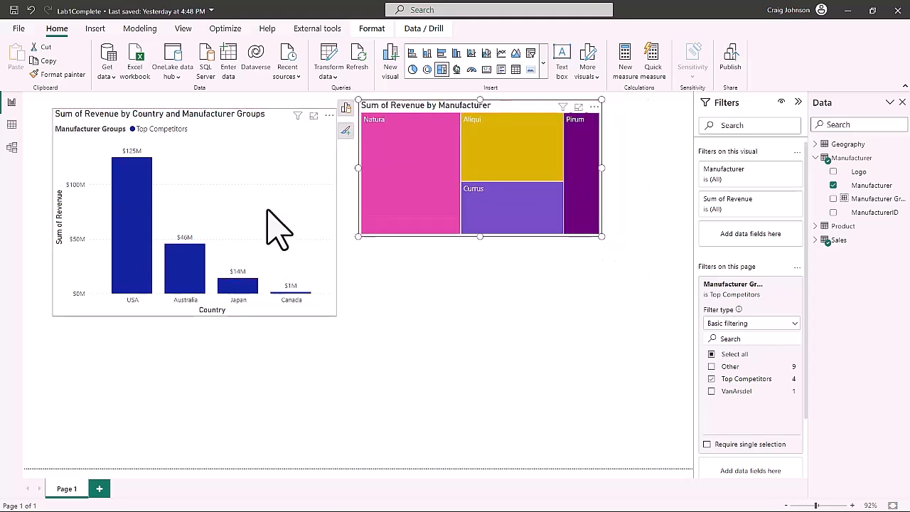
left_click(277, 227)
left_click_drag(334, 314, 302, 237)
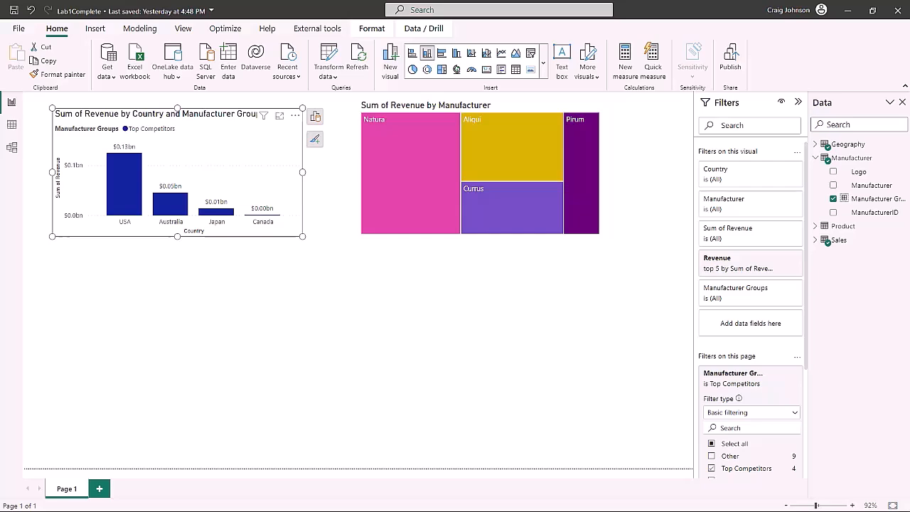
Expand and select the Sales table to view its fields, and save the report file.
left_click(816, 240)
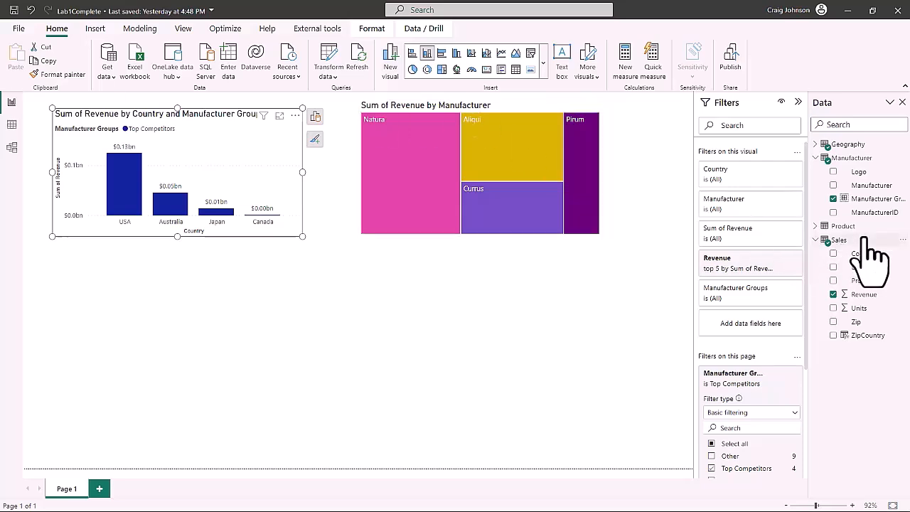
left_click(837, 239)
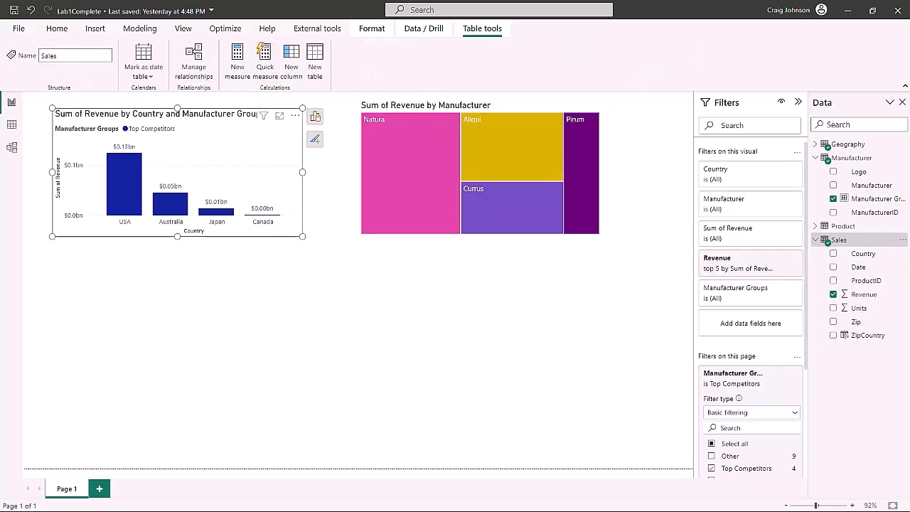
left_click(13, 11)
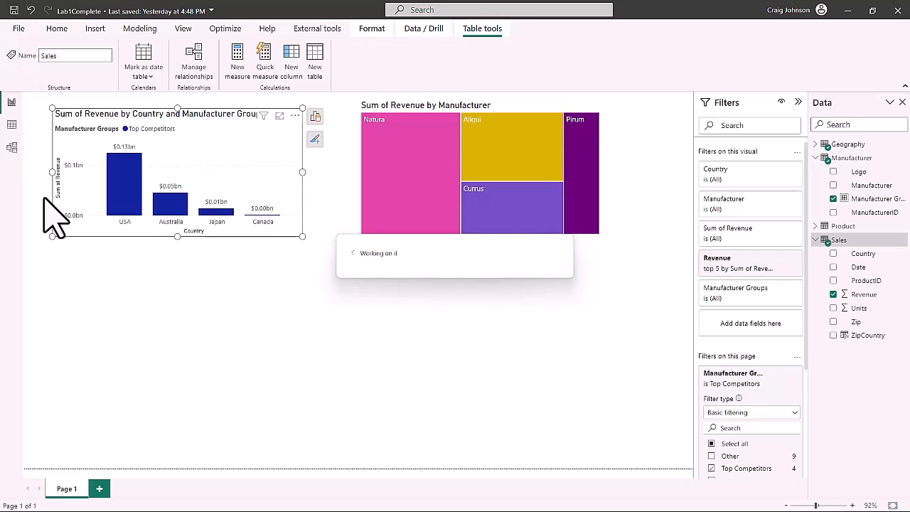
Review the current file's regional and privacy options, and enable Auto date/time in its Data Load options.
left_click(17, 28)
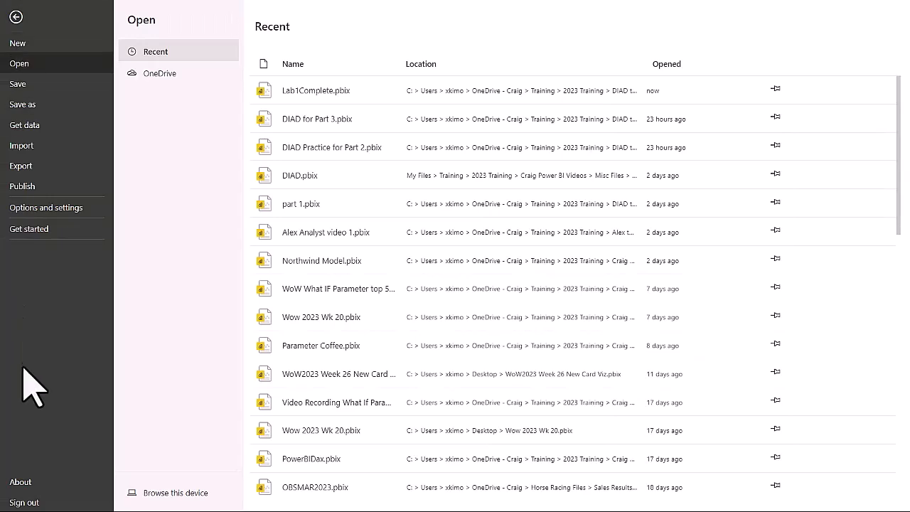
left_click(30, 206)
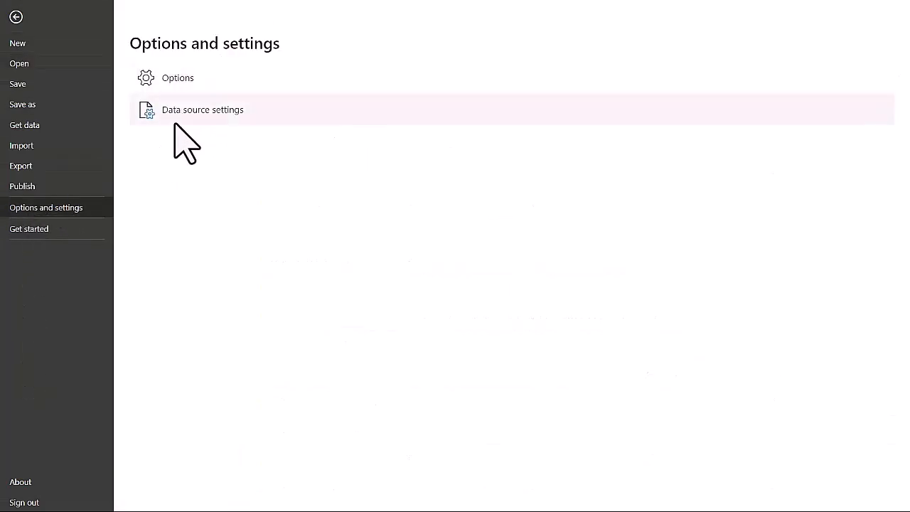
left_click(176, 81)
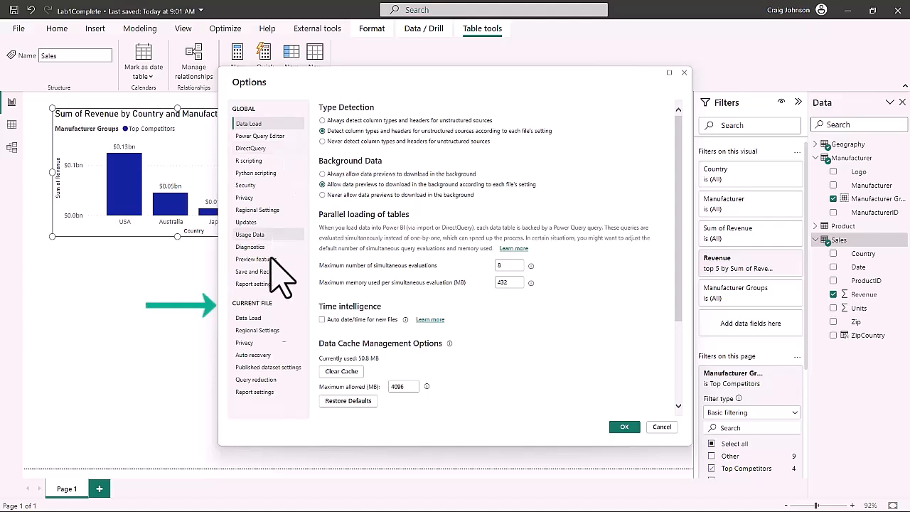
left_click(250, 318)
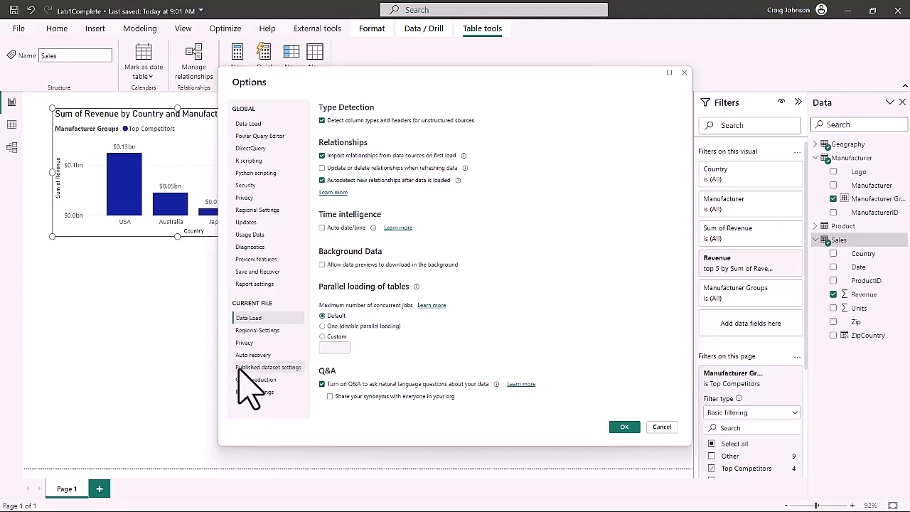
left_click(257, 331)
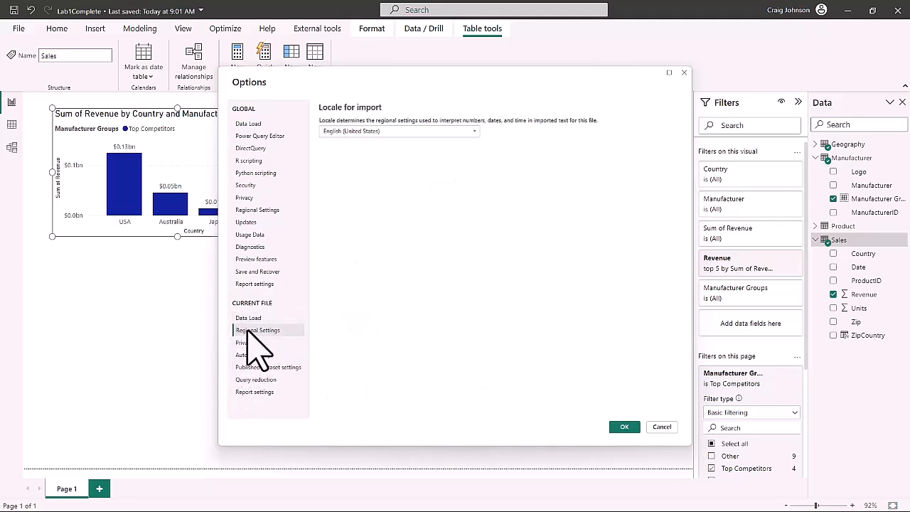
left_click(241, 342)
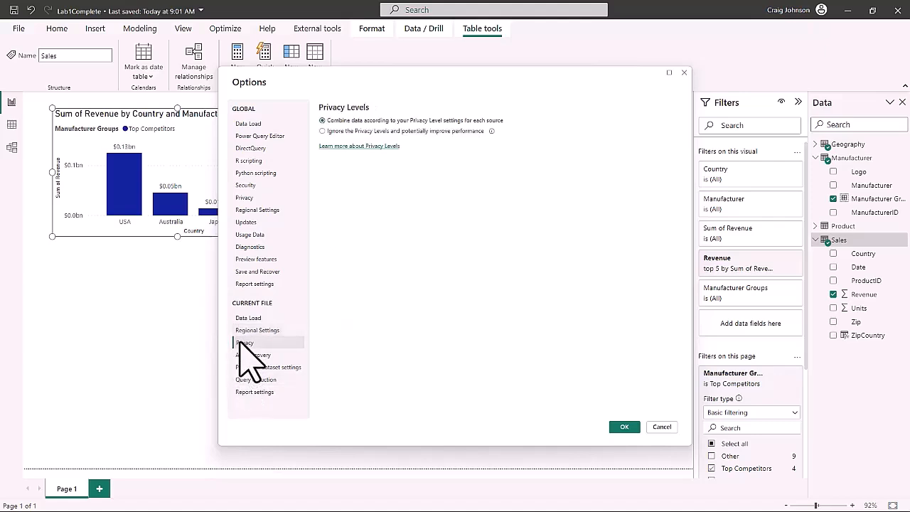
left_click(246, 317)
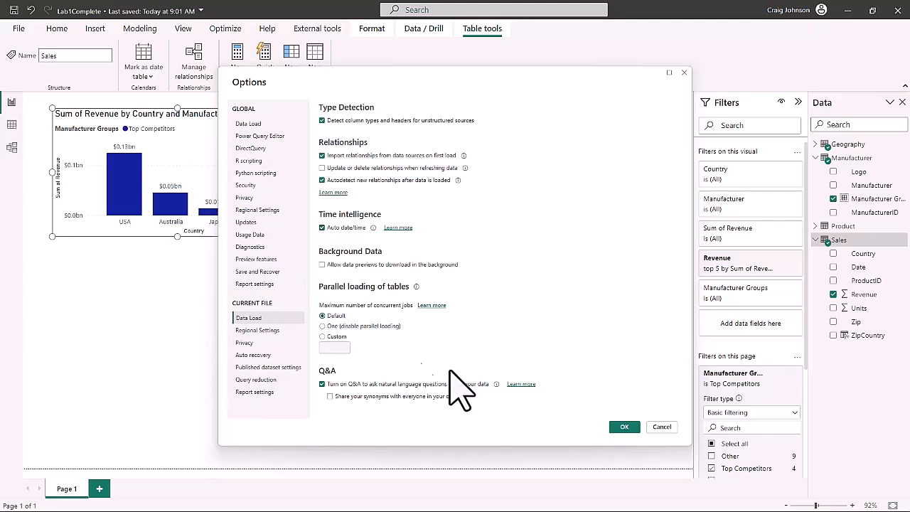
left_click(622, 427)
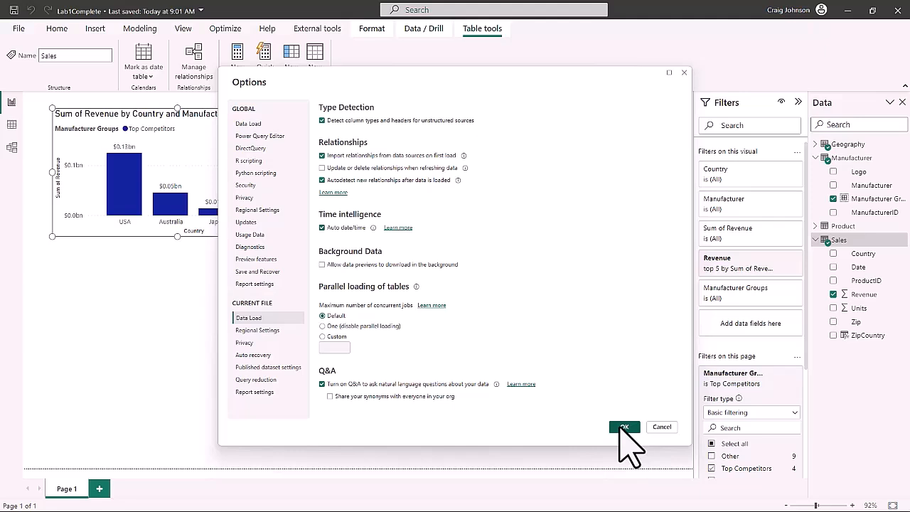
left_click(622, 427)
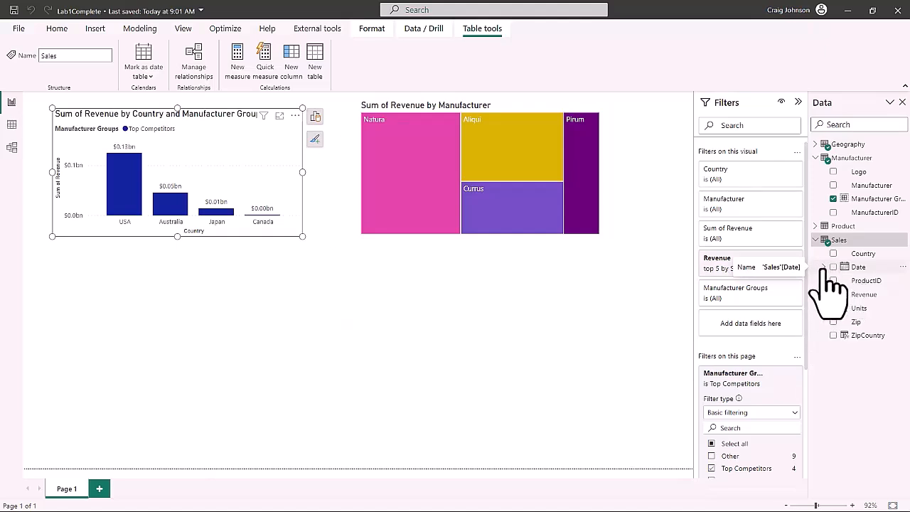
Expand the Sales table's Date field and its Date Hierarchy to examine the levels, and collapse the hierarchy again.
left_click(849, 268)
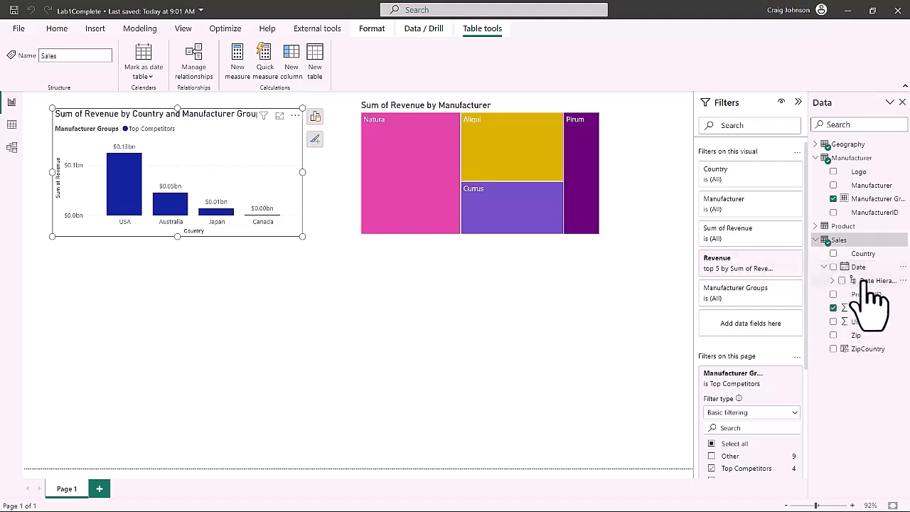
left_click(833, 281)
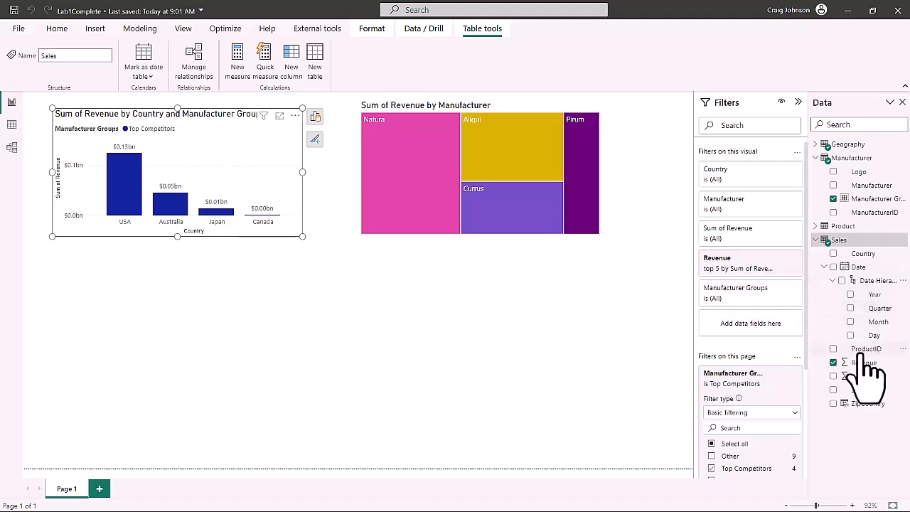
left_click(834, 281)
left_click(824, 266)
left_click(824, 268)
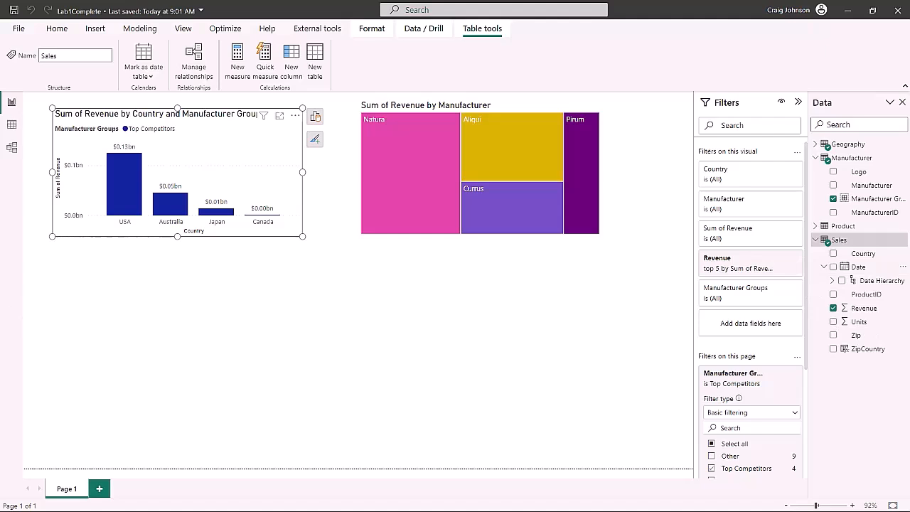
Add a clustered column chart to the page, place it below the existing visuals, and enlarge it.
left_click(354, 178)
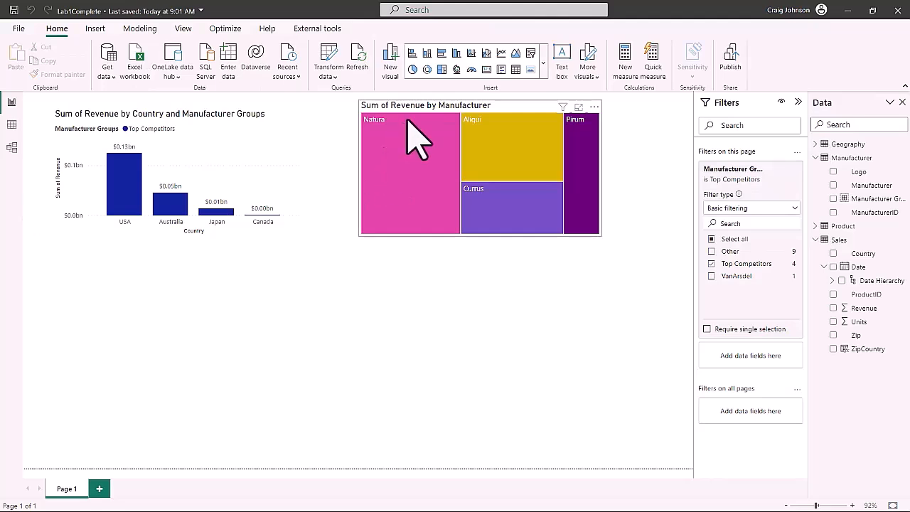
left_click(456, 53)
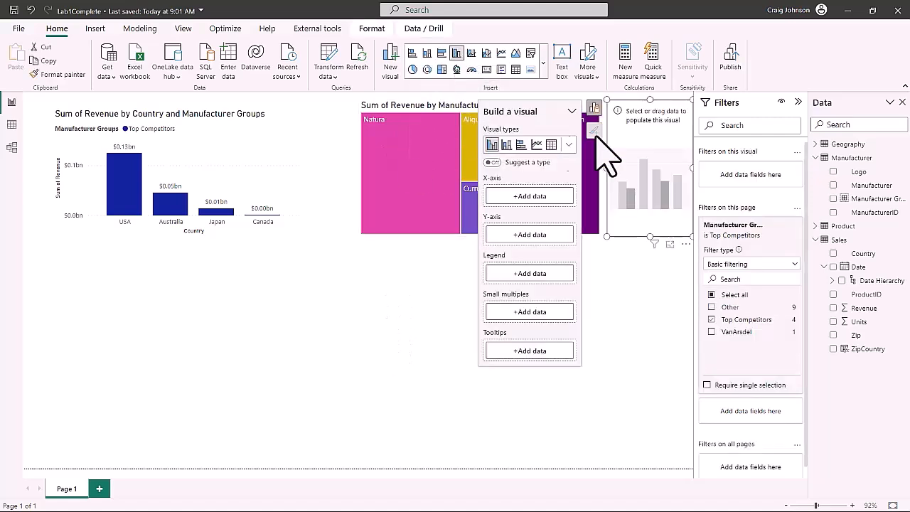
left_click_drag(636, 126, 291, 271)
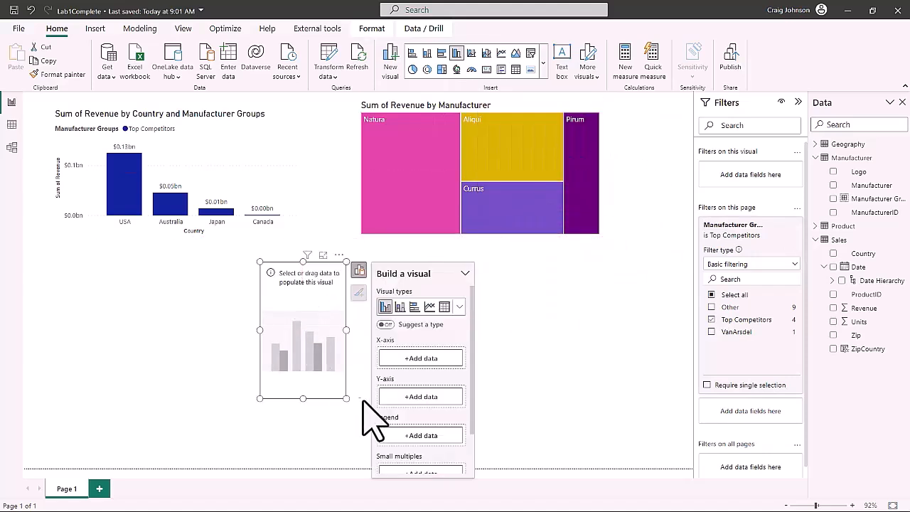
left_click_drag(346, 398, 462, 432)
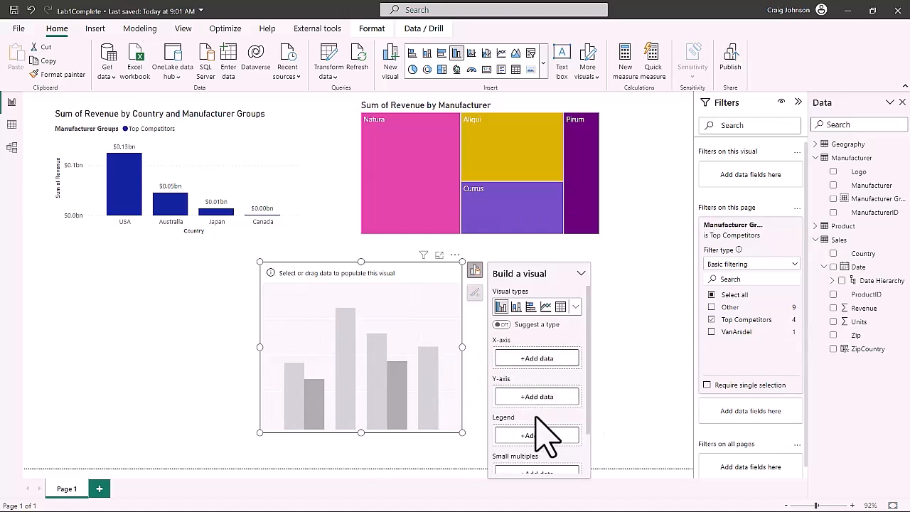
Put the Date Hierarchy from the Sales table on the new column chart's X-axis.
scroll(543, 457, "down", 2)
scroll(544, 440, "up", 2)
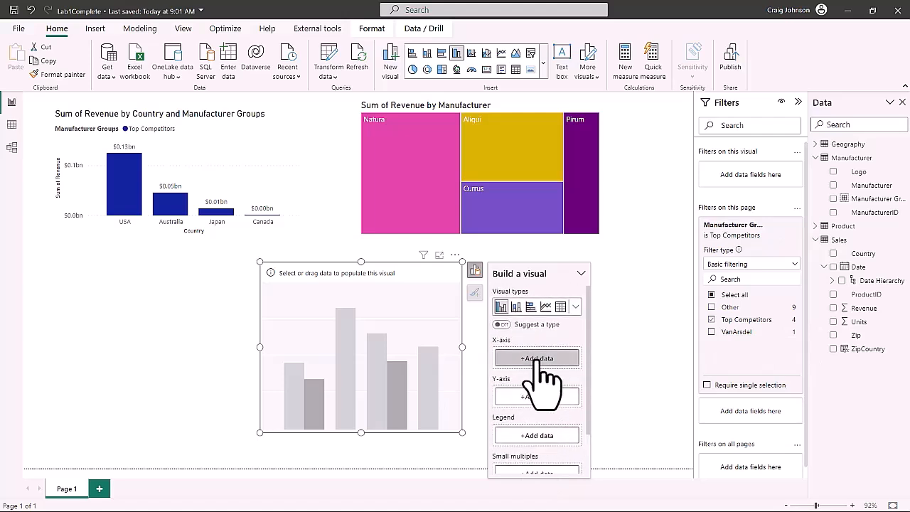
left_click(537, 358)
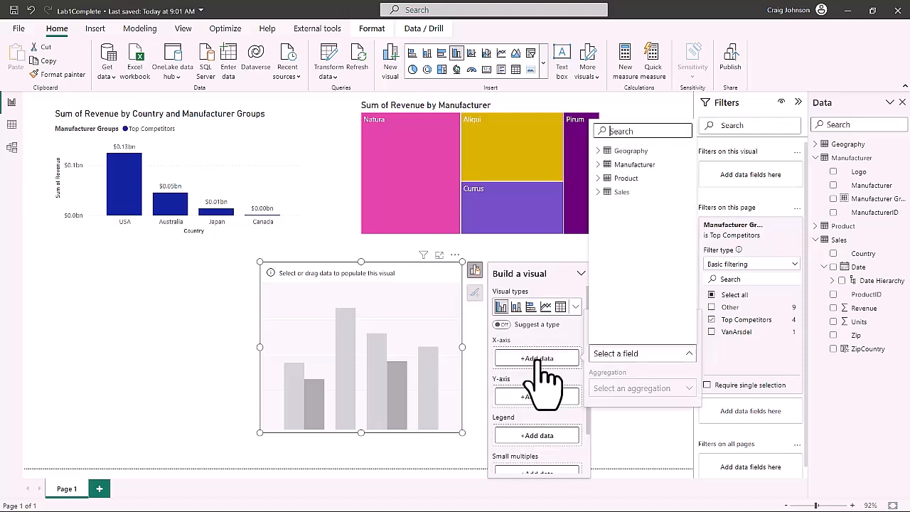
left_click(604, 192)
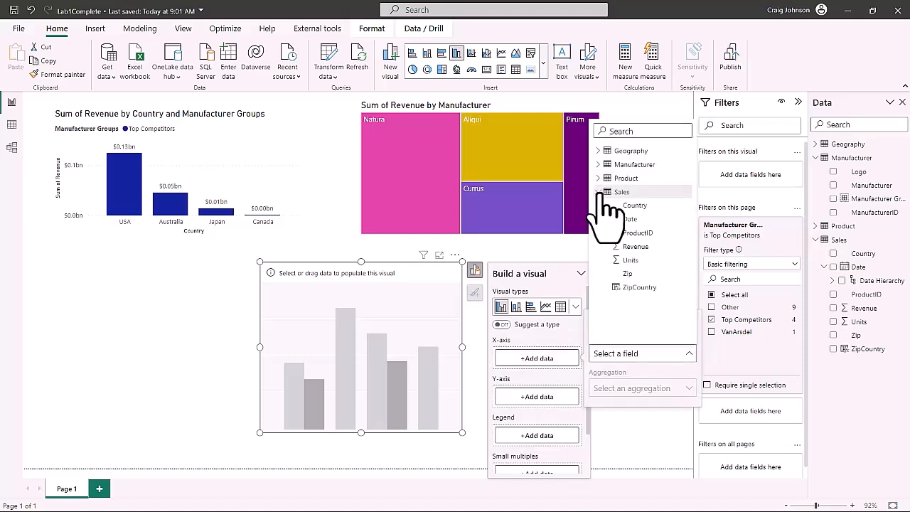
left_click(604, 219)
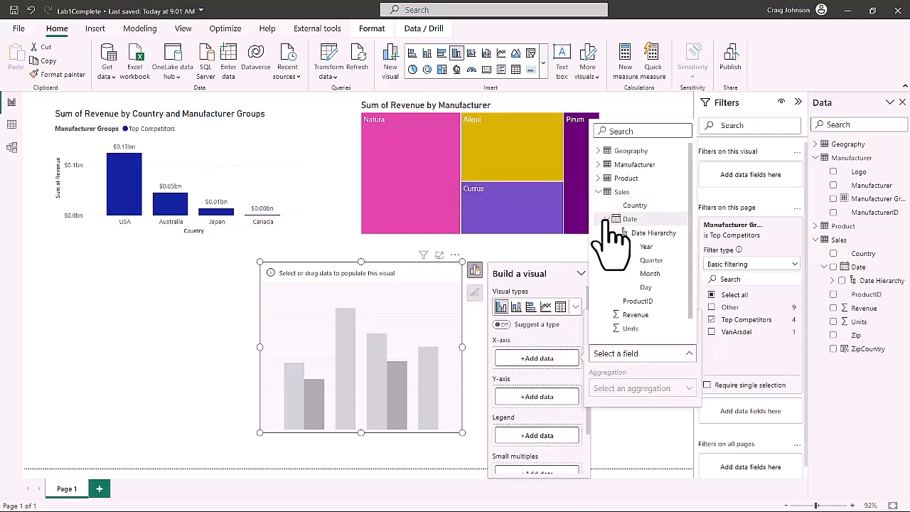
left_click(628, 233)
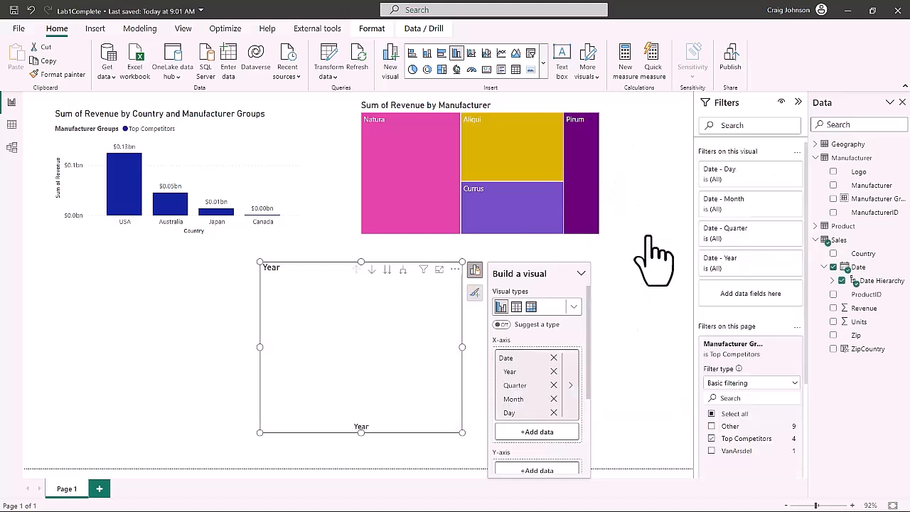
Put Revenue from the Sales table on the new chart's Y-axis, and widen the chart.
scroll(548, 455, "down", 1)
scroll(540, 431, "down", 1)
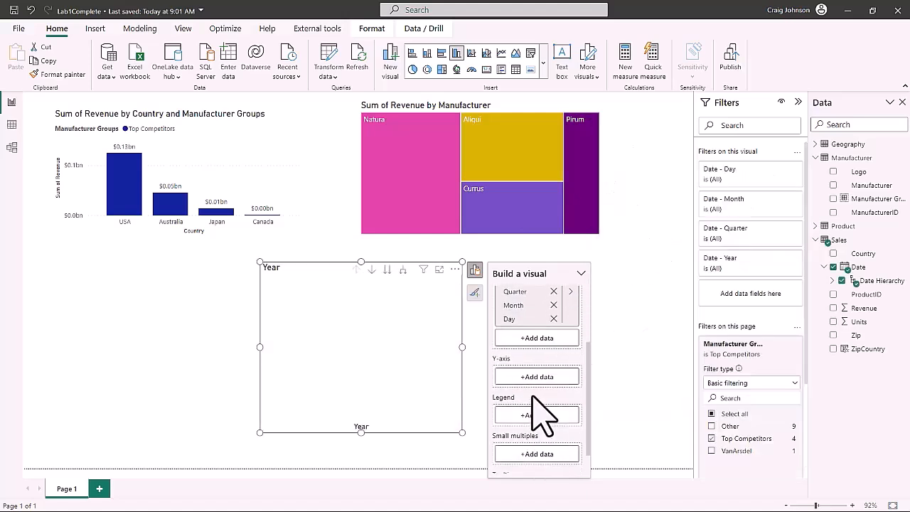
left_click(537, 376)
left_click(601, 210)
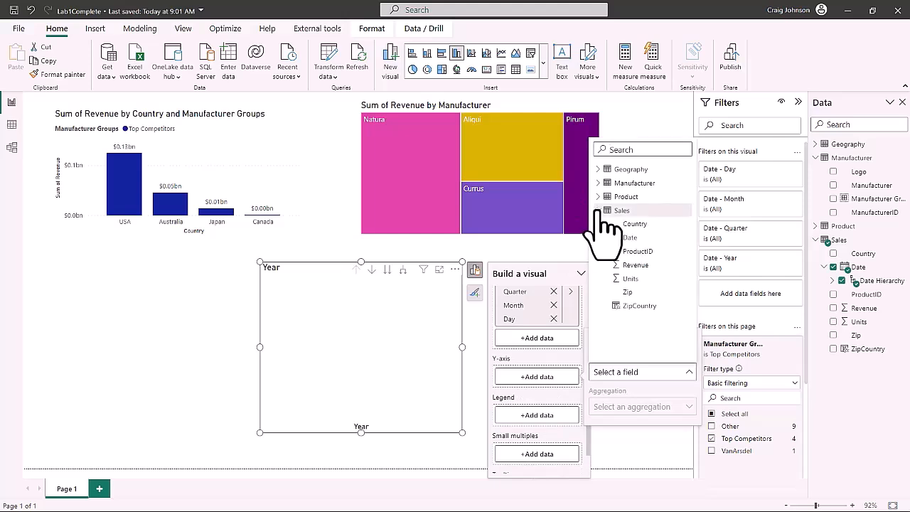
left_click(636, 264)
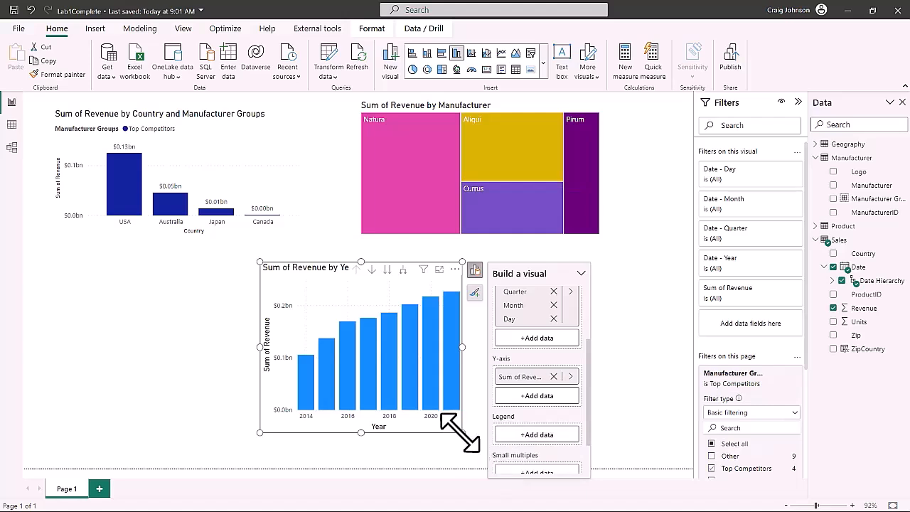
left_click_drag(462, 431, 549, 433)
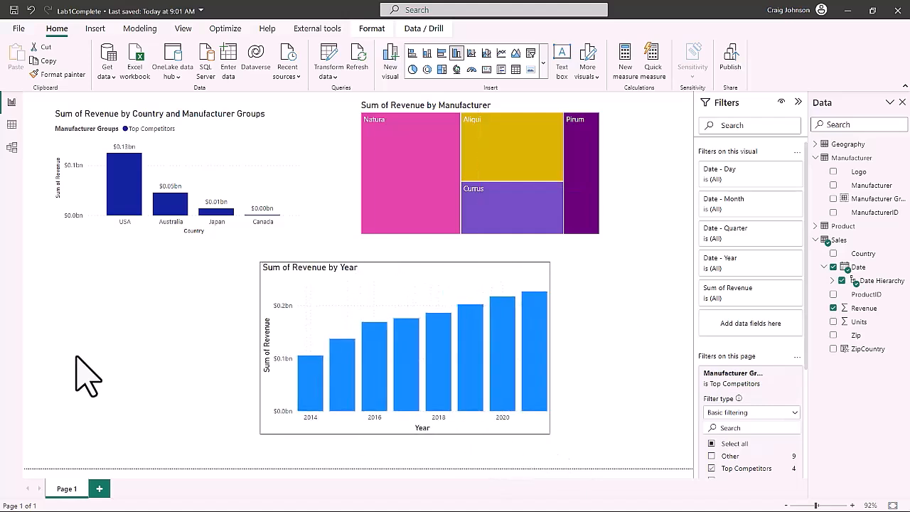
Cross-highlight 2015 from the yearly revenue chart to examine the other visuals, and clear the selection.
left_click(267, 399)
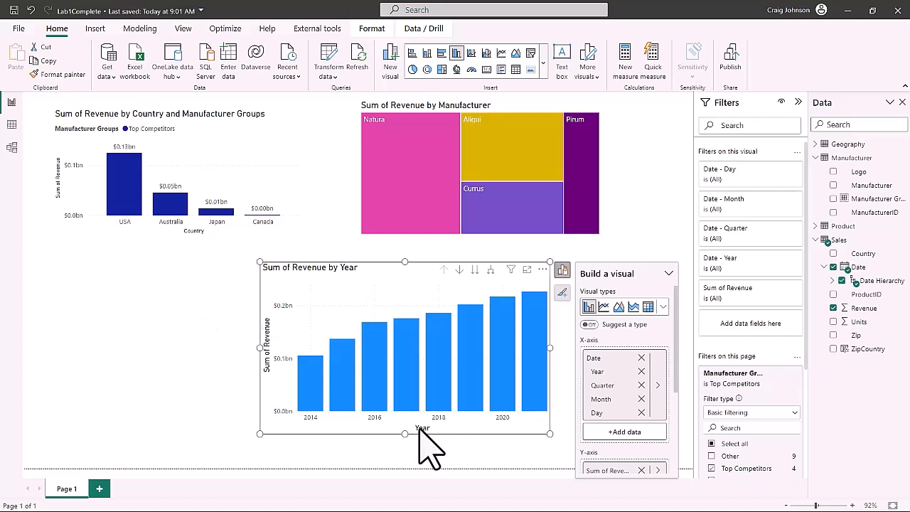
left_click(349, 377)
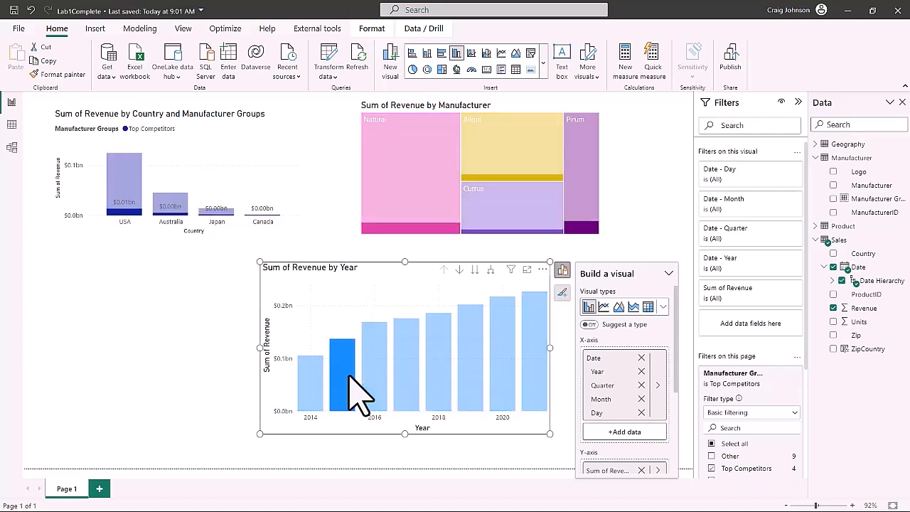
left_click(349, 377)
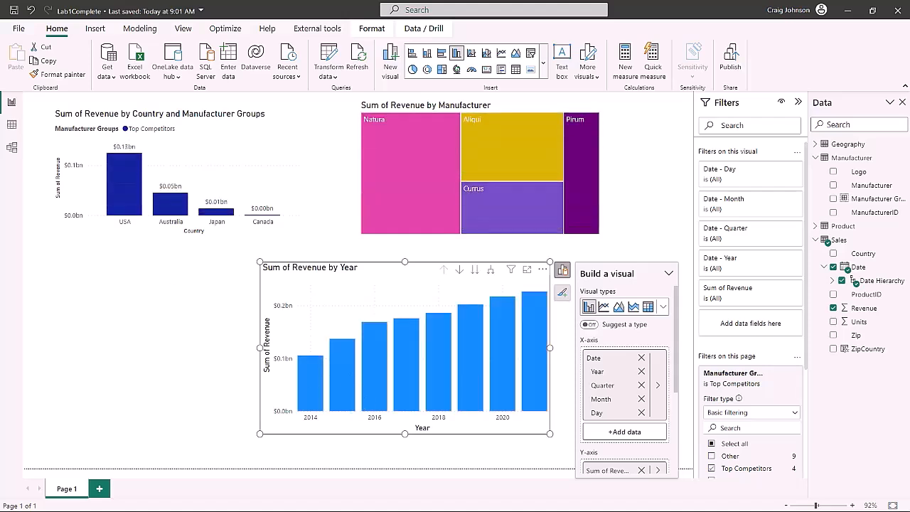
Remove Manufacturer Groups from the legend of the revenue by country chart, and deselect the chart.
left_click(270, 178)
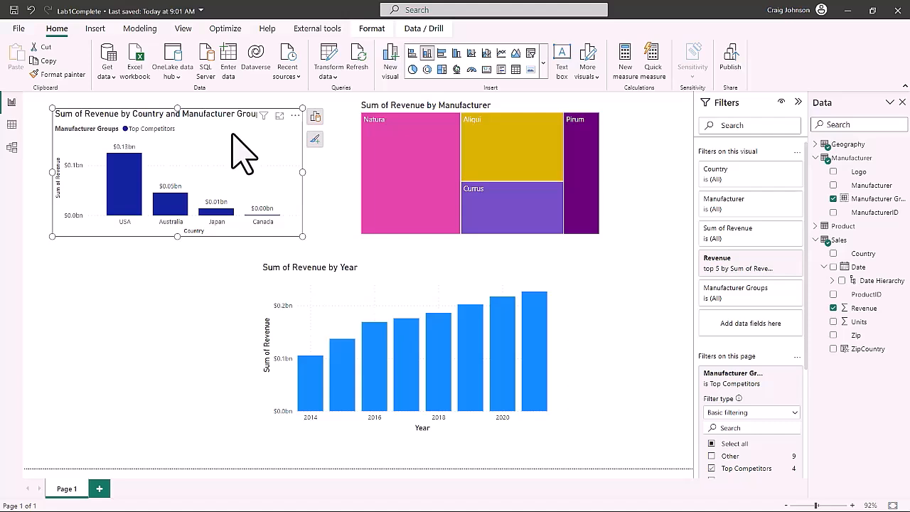
left_click(315, 116)
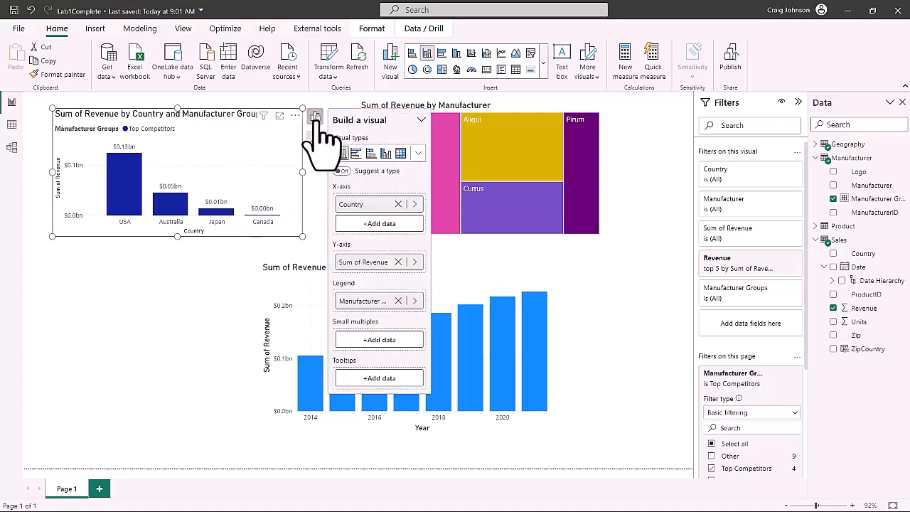
left_click(398, 300)
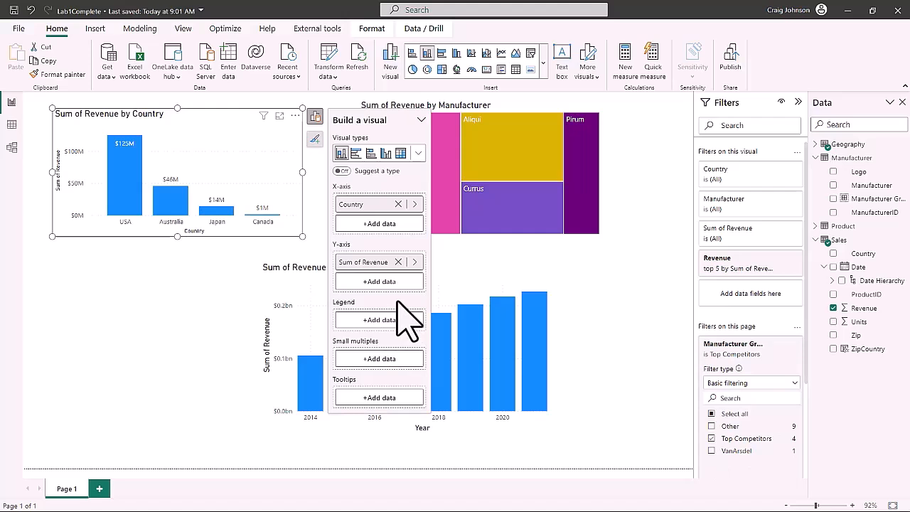
left_click(133, 345)
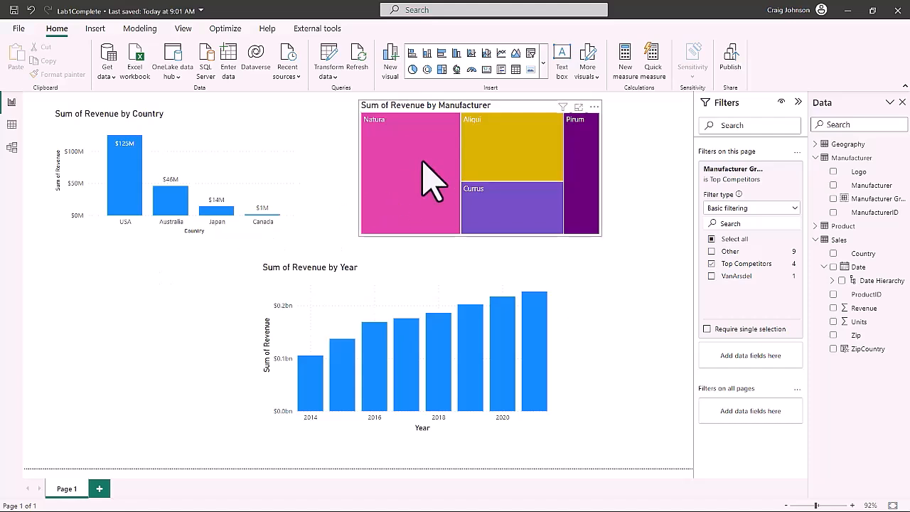
Include all groups in the page-level Manufacturer Groups filter.
mouse_move(455, 178)
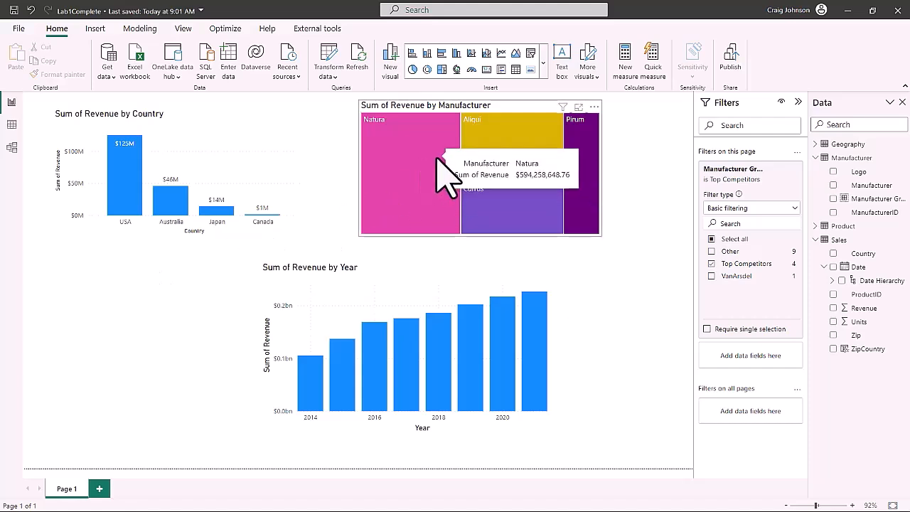
mouse_move(540, 217)
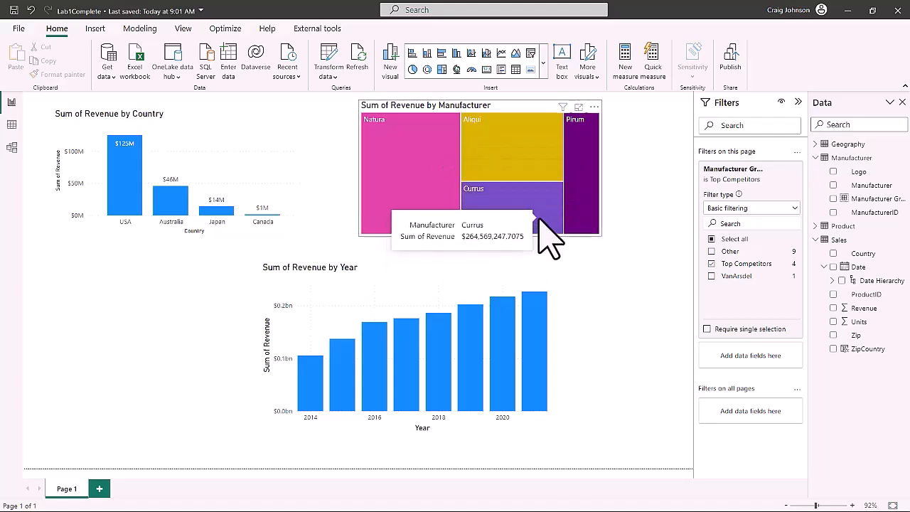
left_click(712, 240)
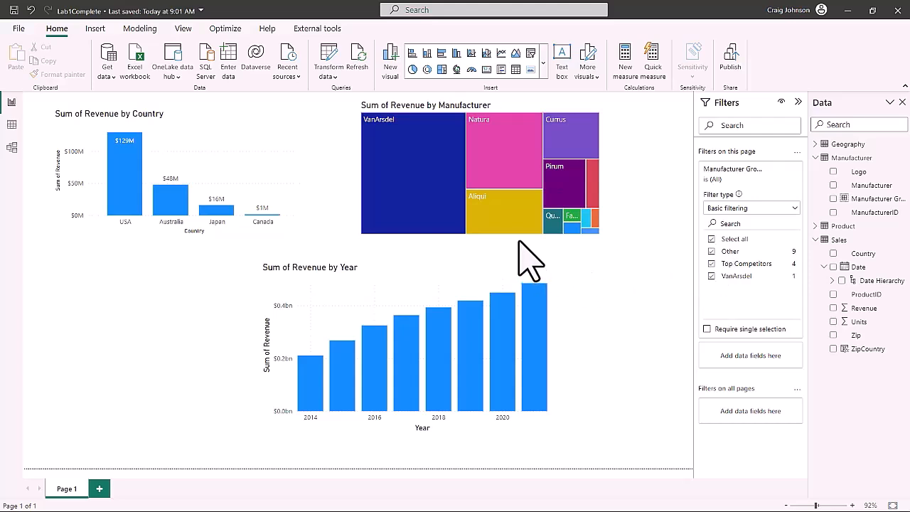
Cross-highlight VanArsdel from the manufacturer treemap, and examine Australia's highlighted revenue in the country chart.
left_click(433, 195)
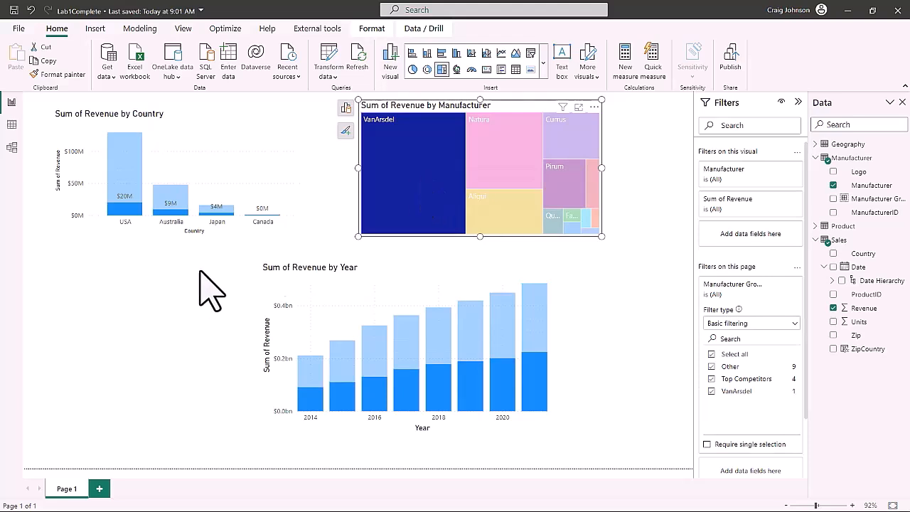
mouse_move(171, 207)
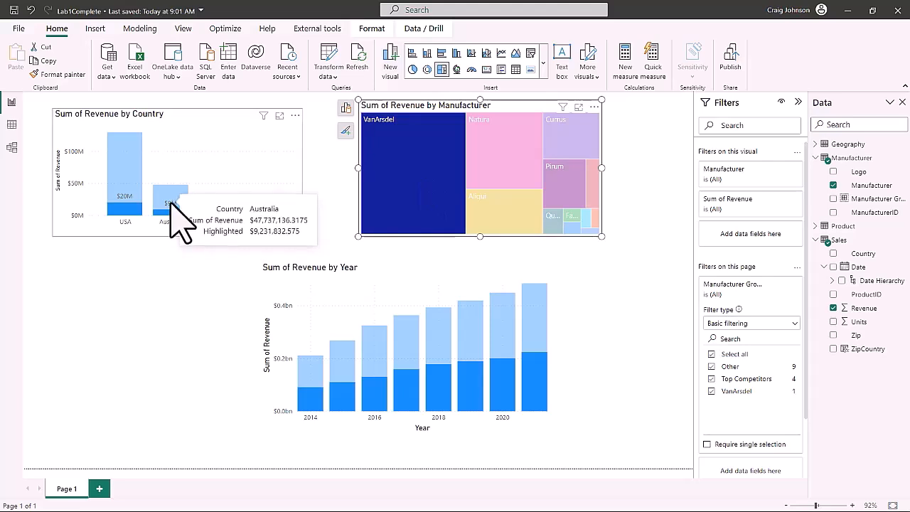
left_click(170, 208)
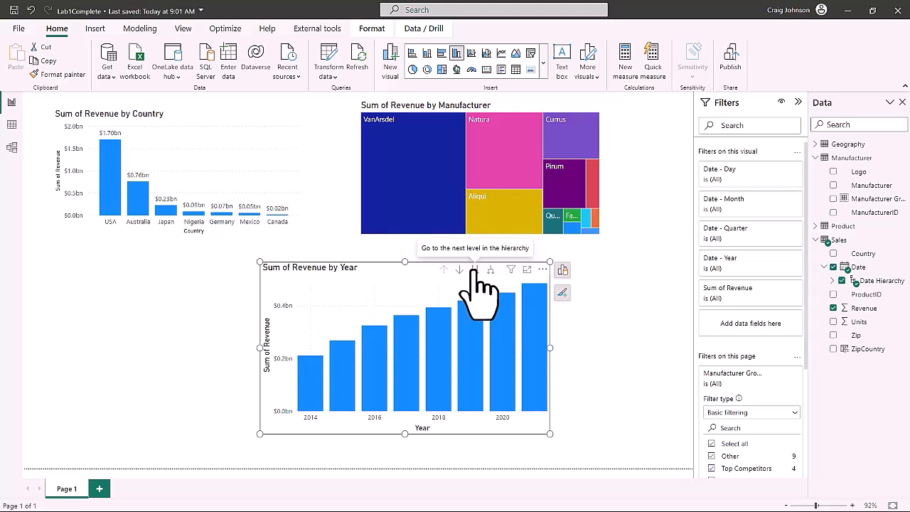
Go through the quarter, month and day levels of the yearly revenue chart's date hierarchy, and drill back up to the year level.
left_click(833, 280)
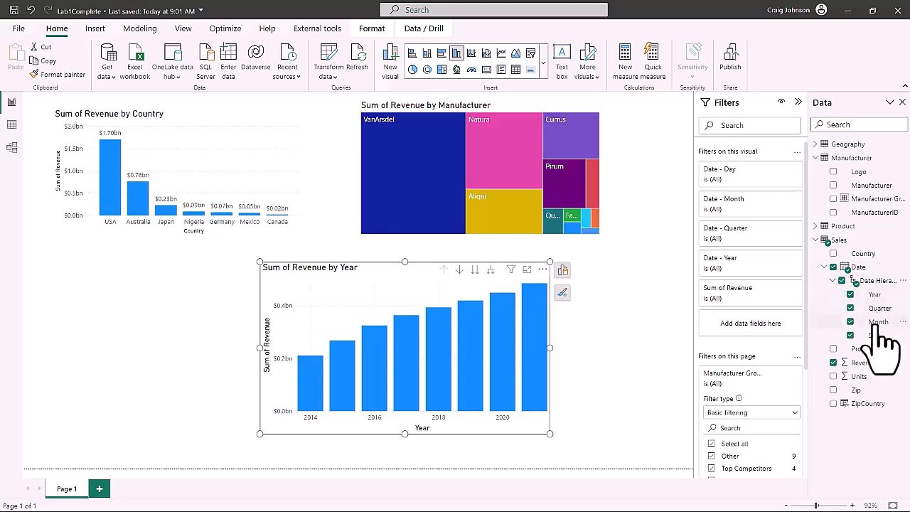
left_click(475, 270)
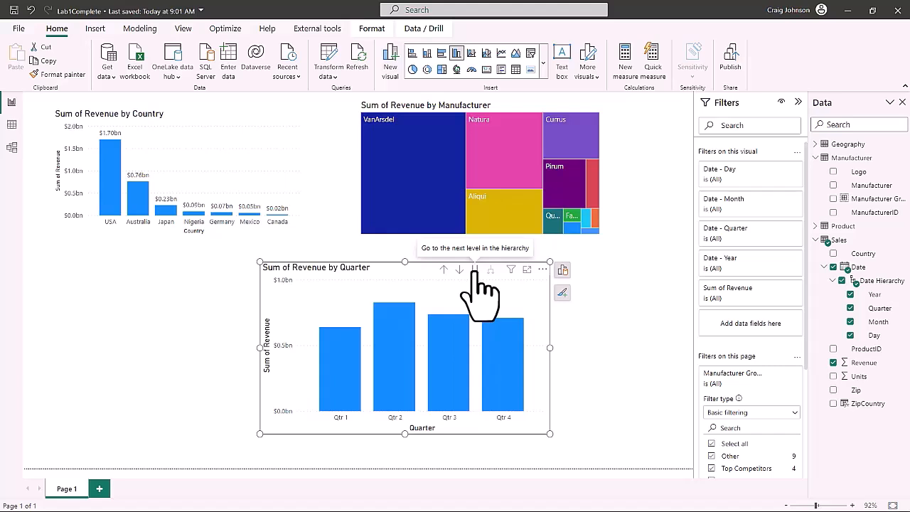
left_click(475, 270)
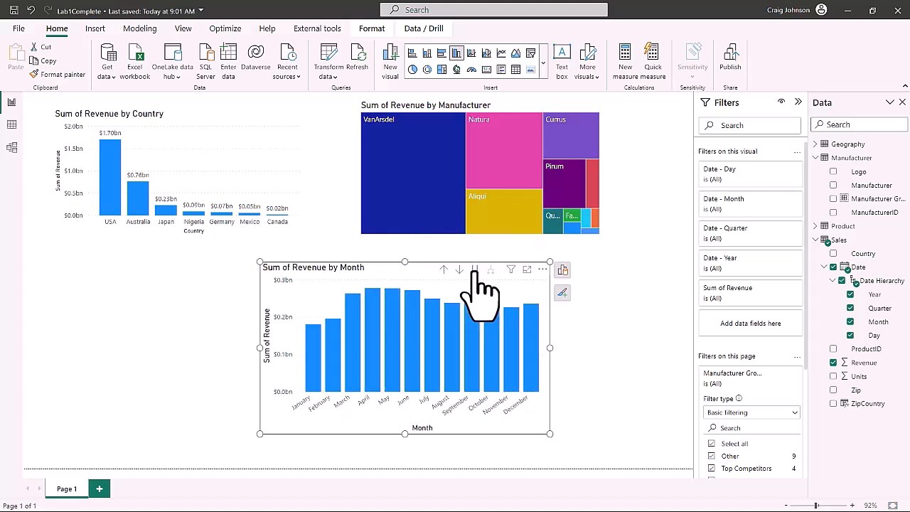
left_click(475, 270)
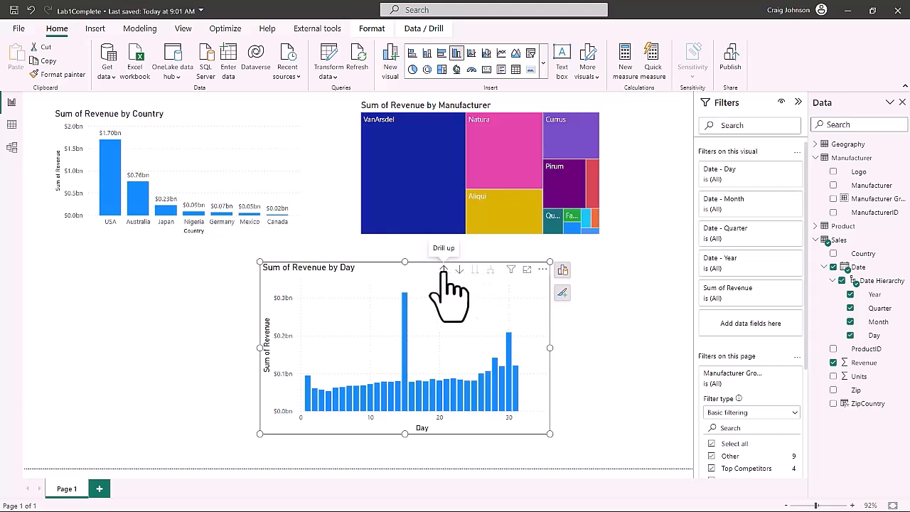
left_click(443, 270)
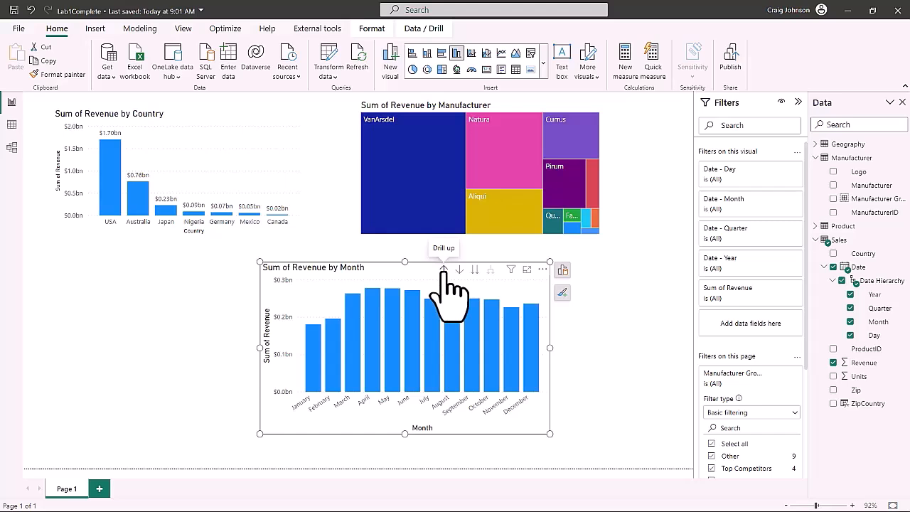
left_click(443, 270)
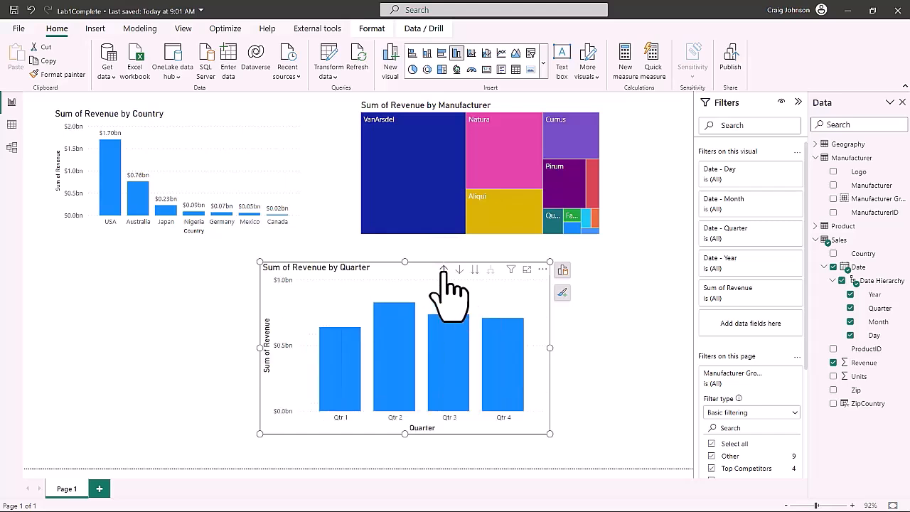
left_click(443, 270)
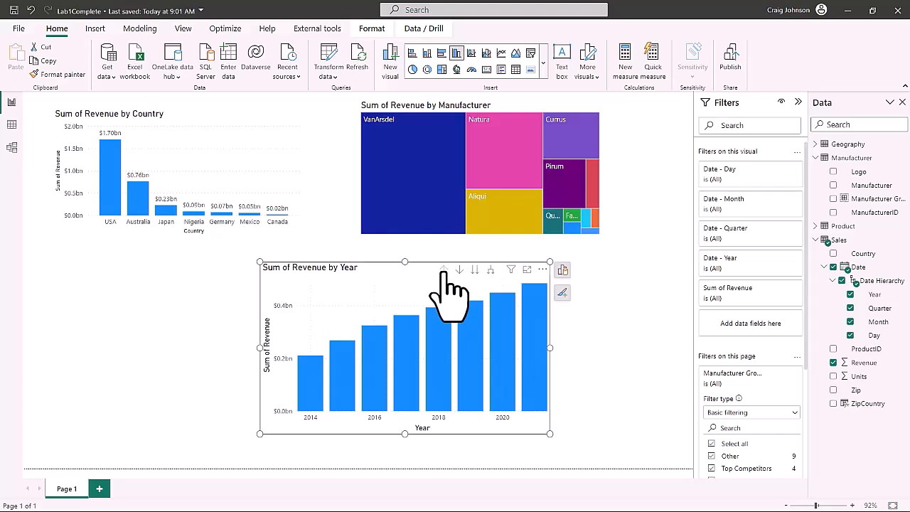
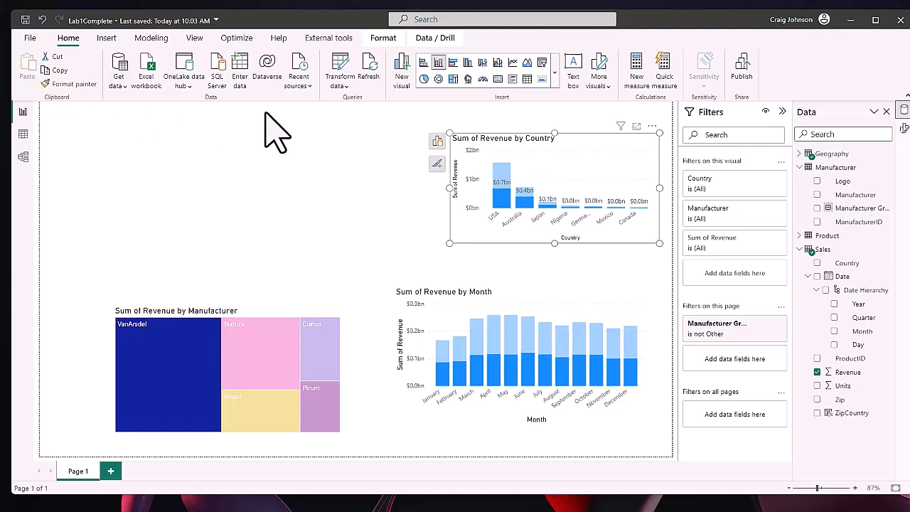
Add a slicer to the empty area of the page with the Manufacturer field from the Manufacturer table.
left_click(317, 173)
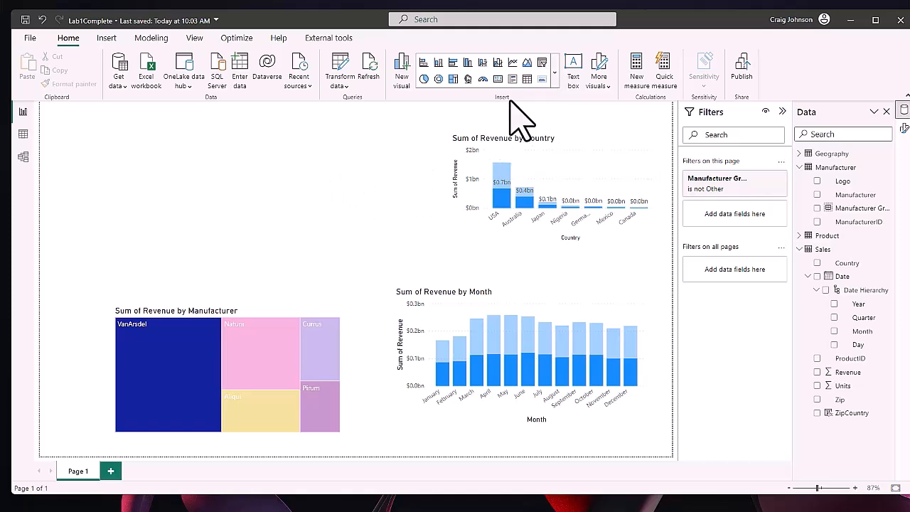
left_click(540, 62)
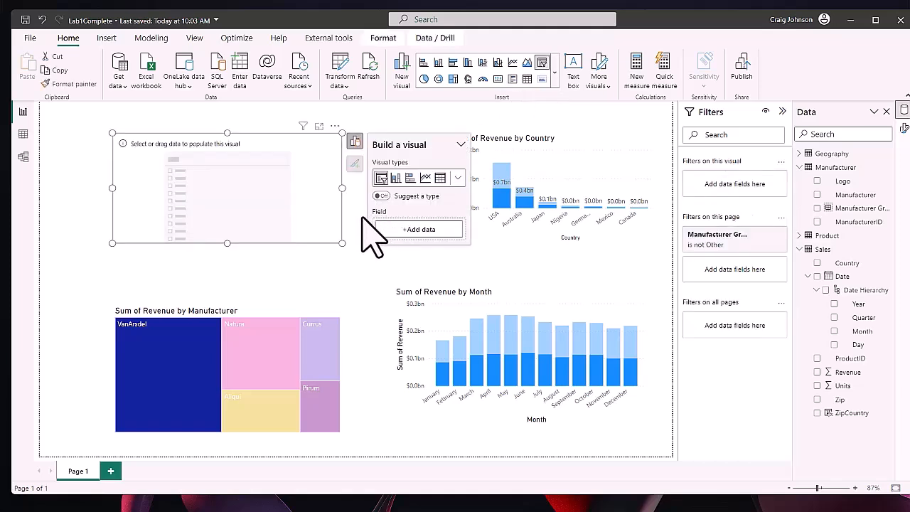
left_click(419, 229)
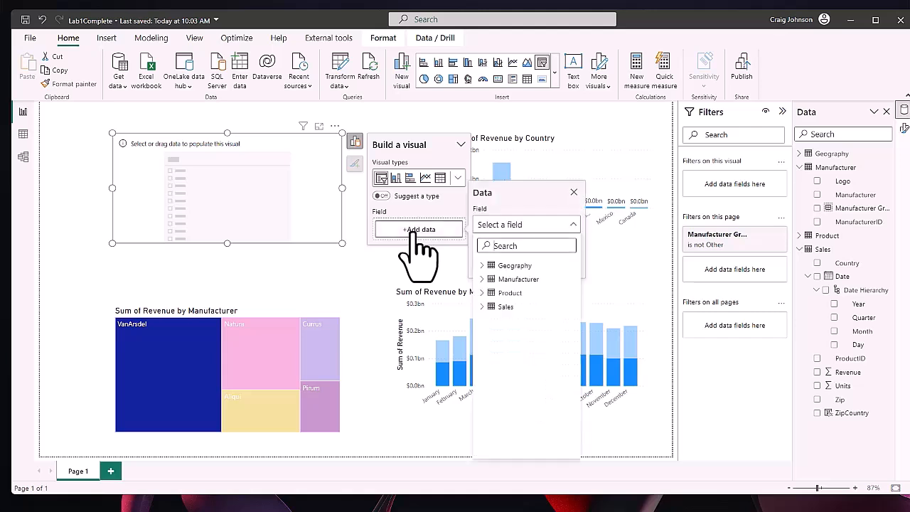
left_click(484, 280)
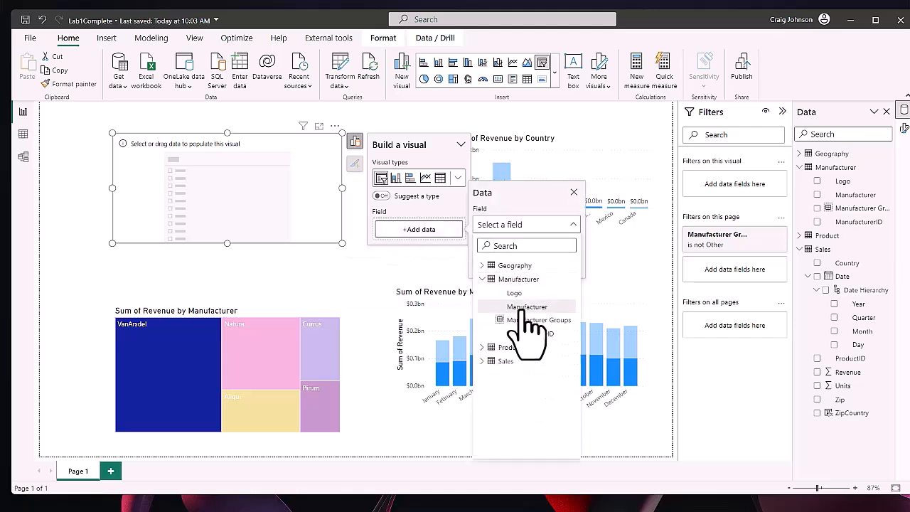
left_click(527, 309)
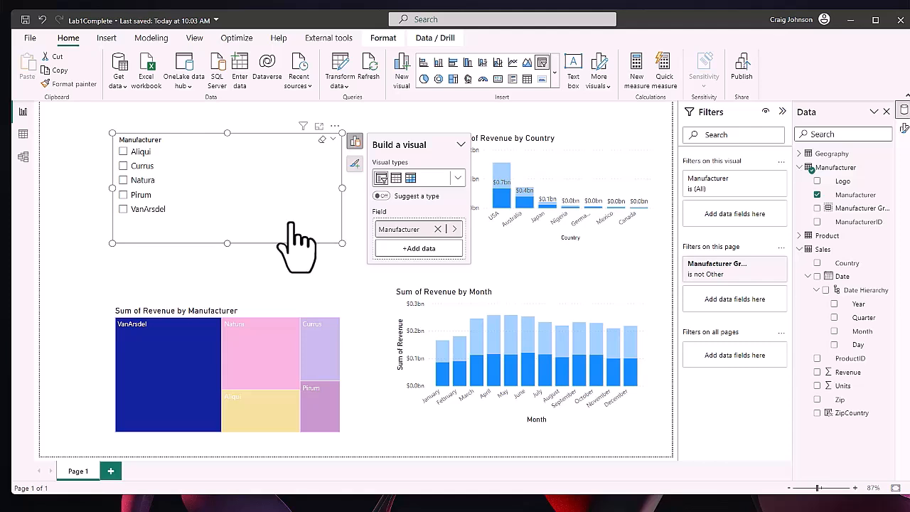
Filter the page by VanArsdel and by Aliqui with the slicer to examine the other visuals, and clear the selection.
left_click(123, 209)
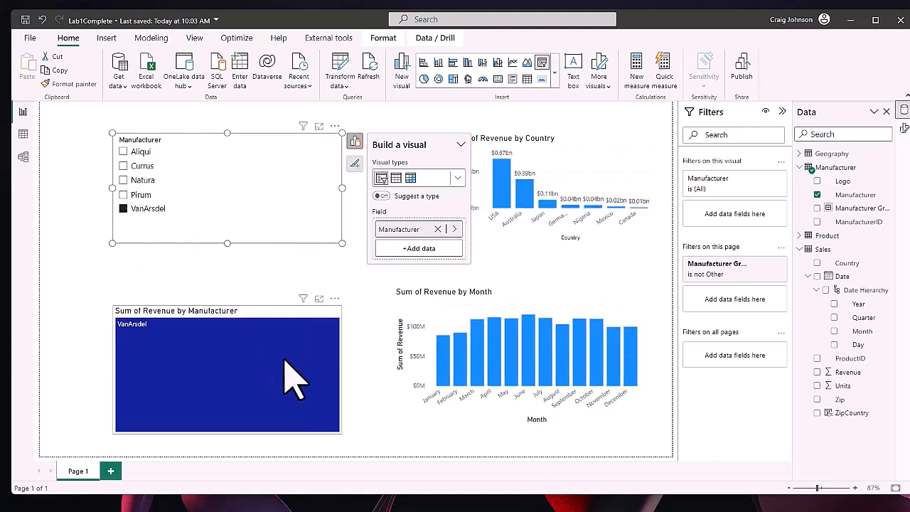
left_click(261, 289)
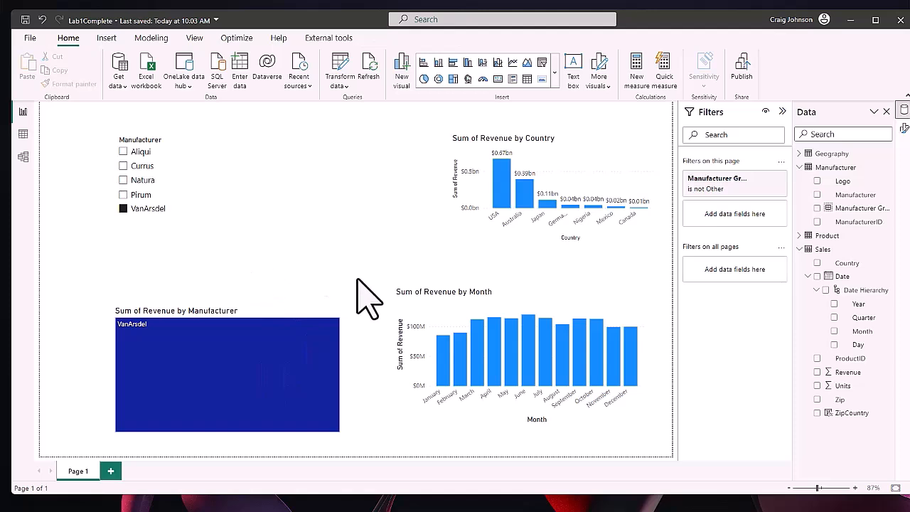
left_click(124, 210)
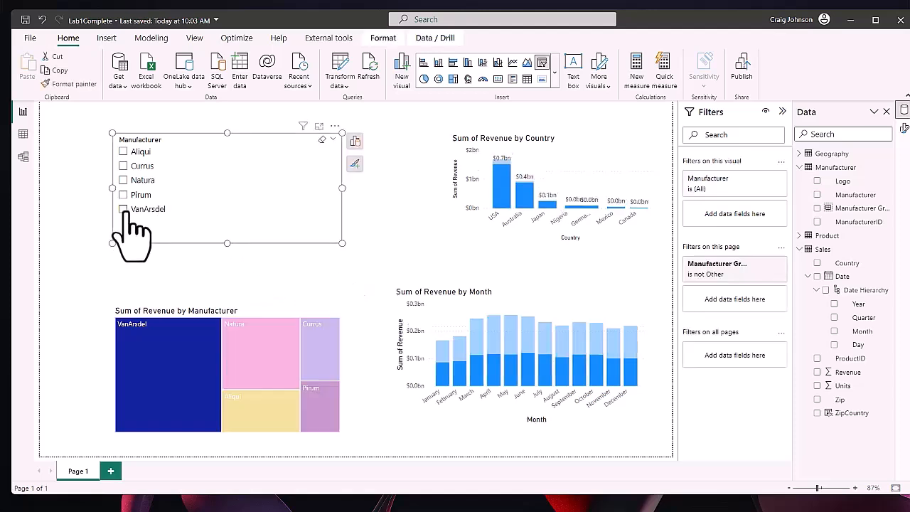
left_click(125, 211)
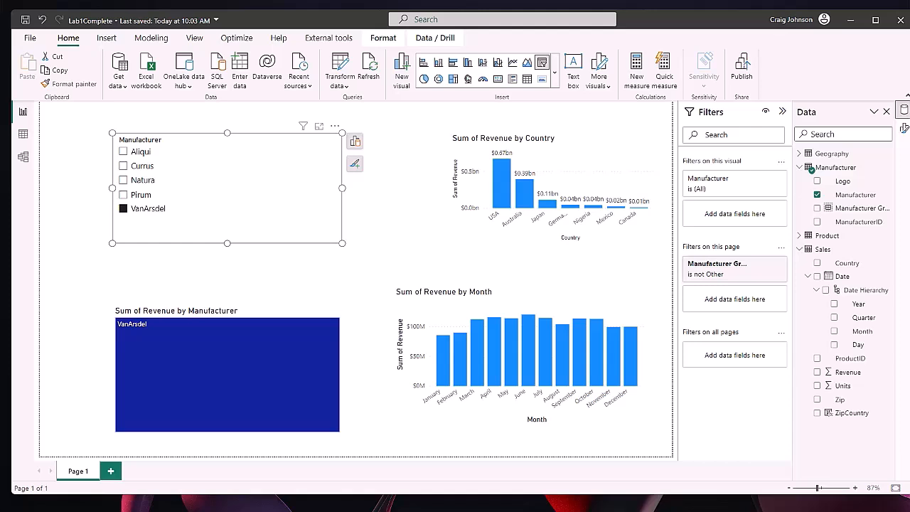
left_click(304, 157)
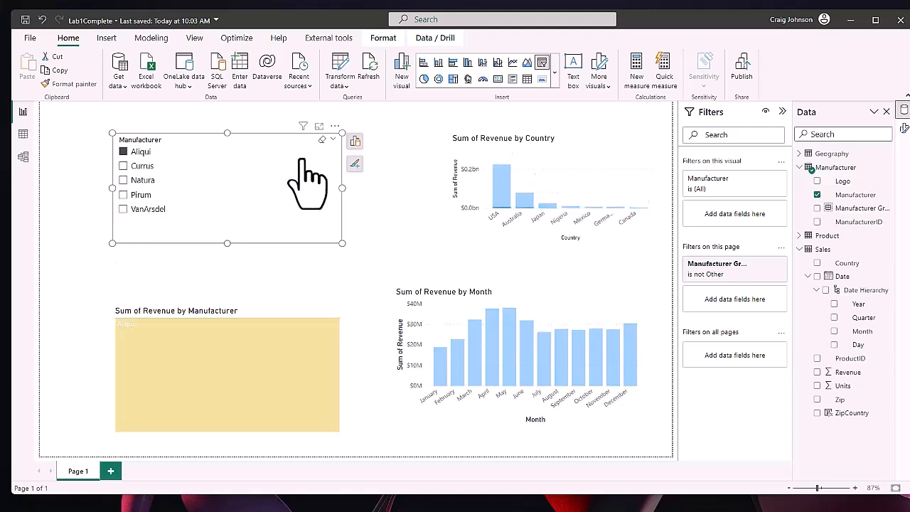
left_click(124, 152)
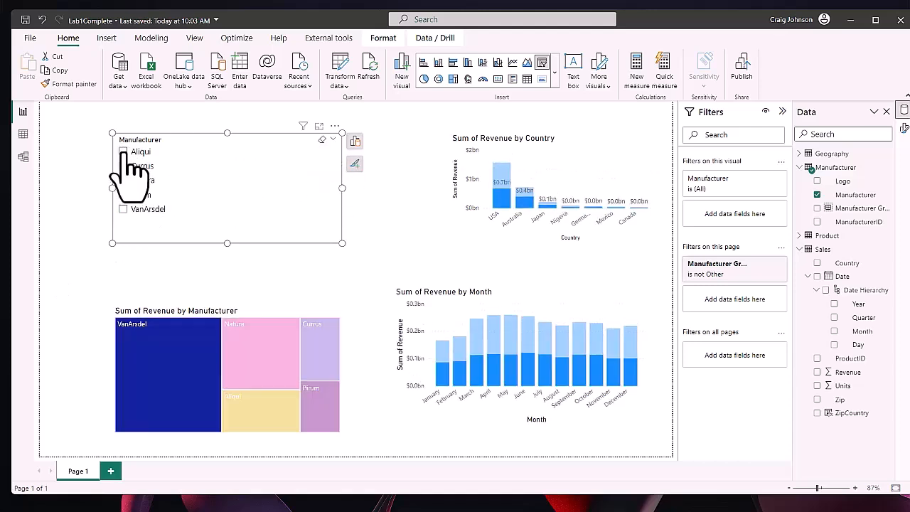
Change the Manufacturer slicer's style to Dropdown in its slicer settings.
left_click(354, 165)
left_click(394, 205)
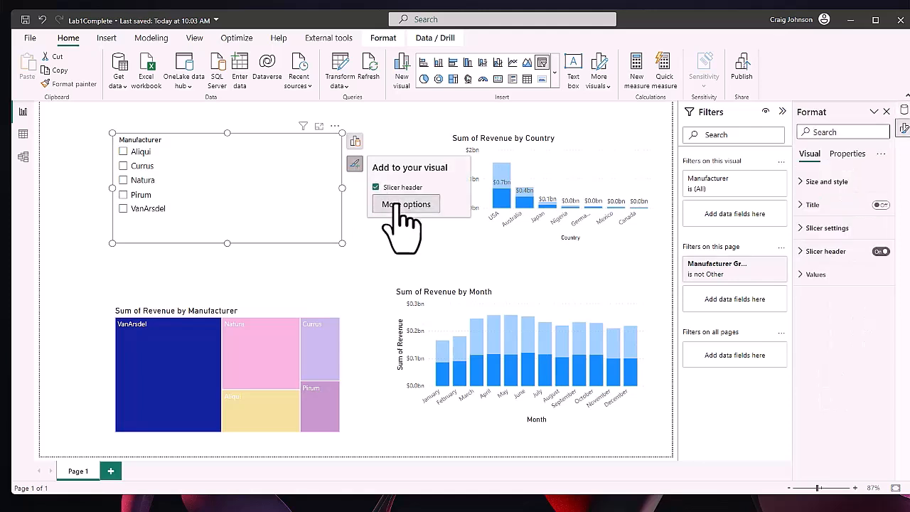
left_click(801, 231)
left_click(876, 286)
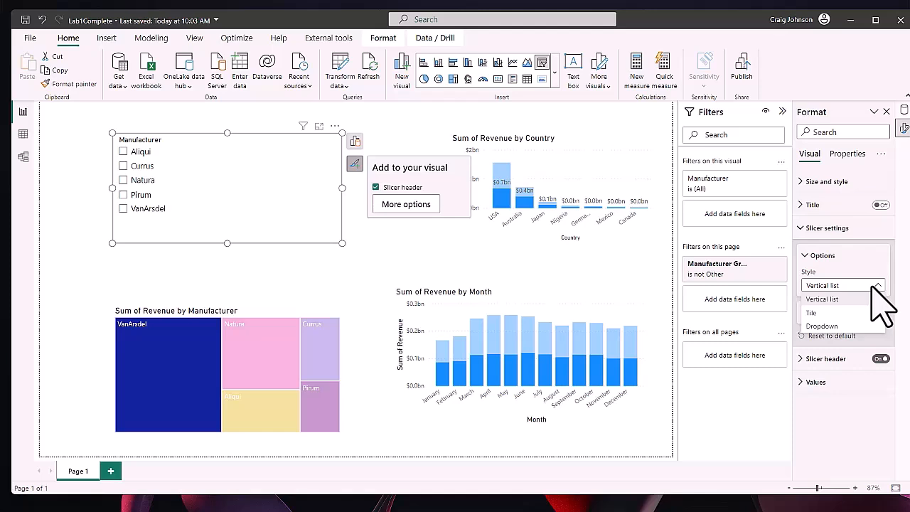
left_click(830, 329)
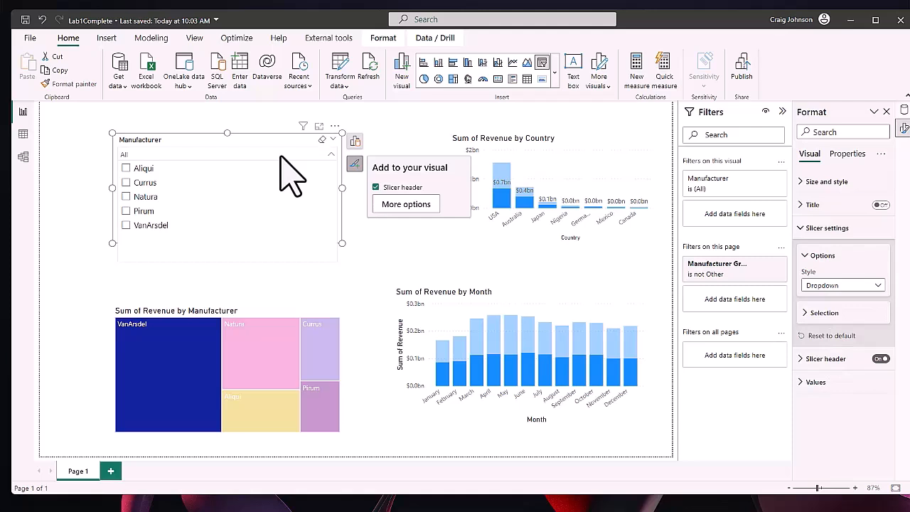
Move the Manufacturer slicer into the page's upper-left corner, make it narrower, and deselect it.
left_click_drag(279, 155, 229, 143)
left_click_drag(294, 237, 262, 238)
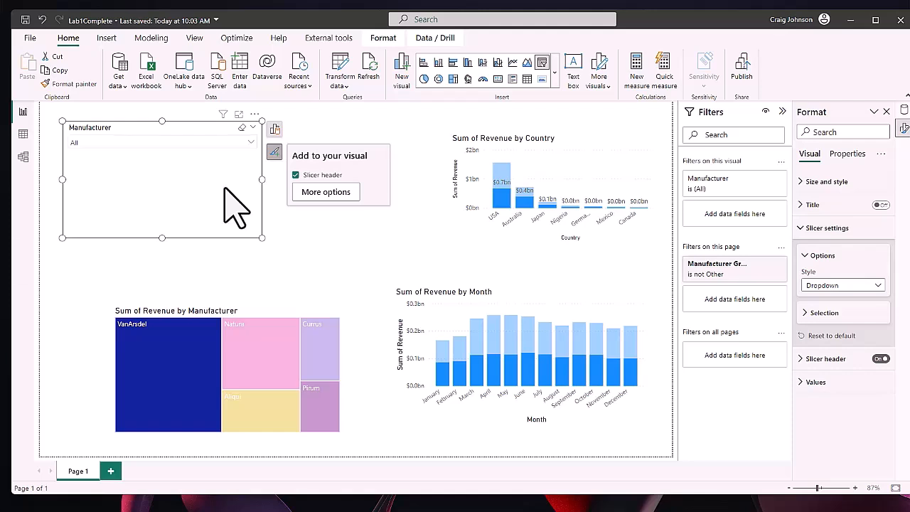
left_click(393, 252)
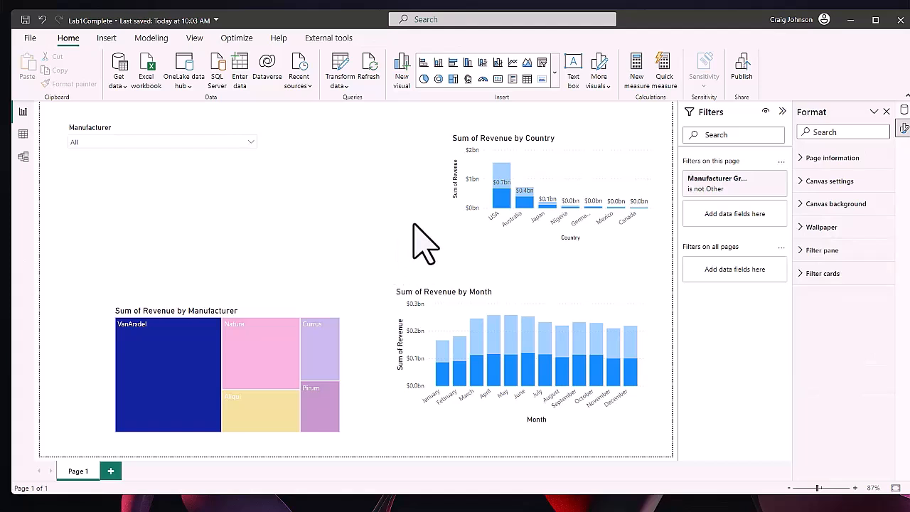
Add a card visual between the slicer and the country chart, showing Revenue from the Sales table.
left_click(497, 79)
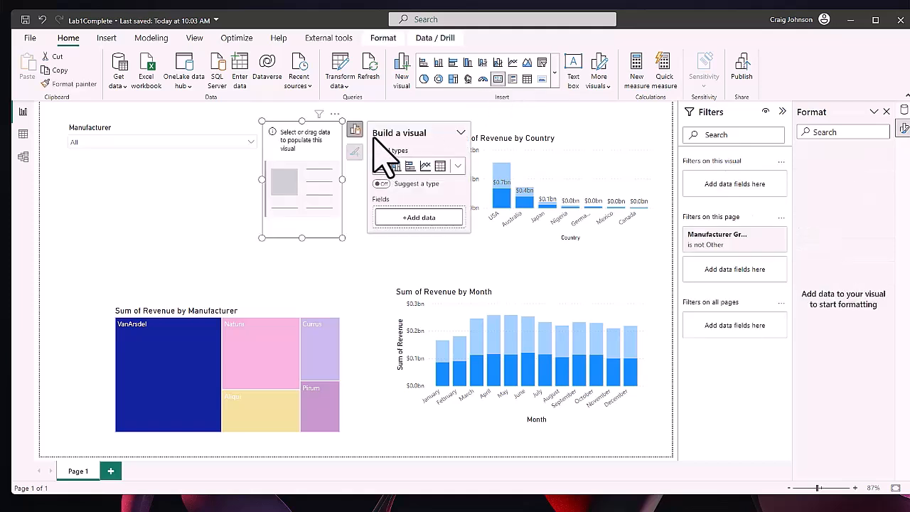
left_click_drag(341, 167, 377, 171)
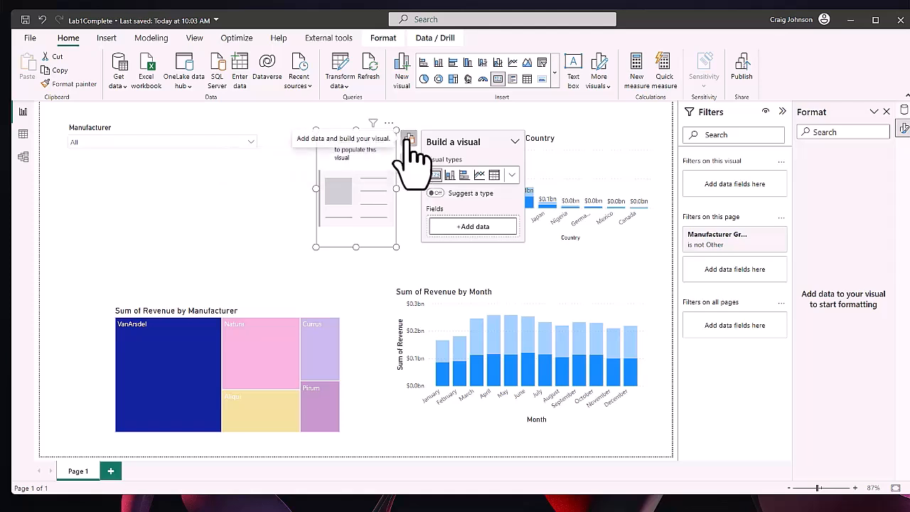
left_click(409, 138)
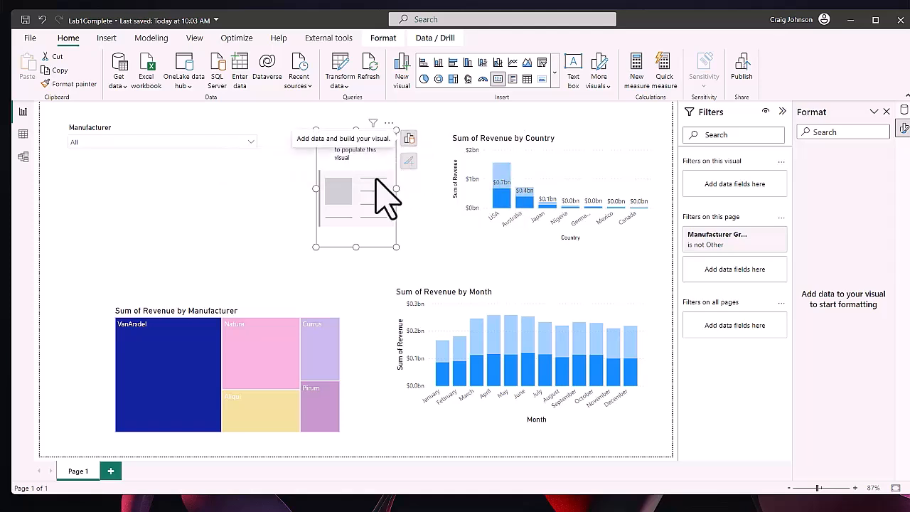
left_click(408, 138)
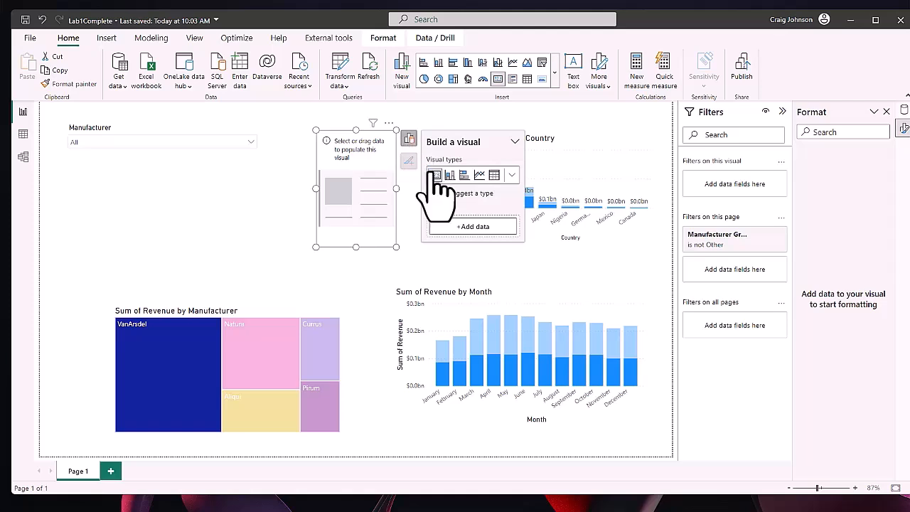
left_click(471, 226)
left_click(540, 307)
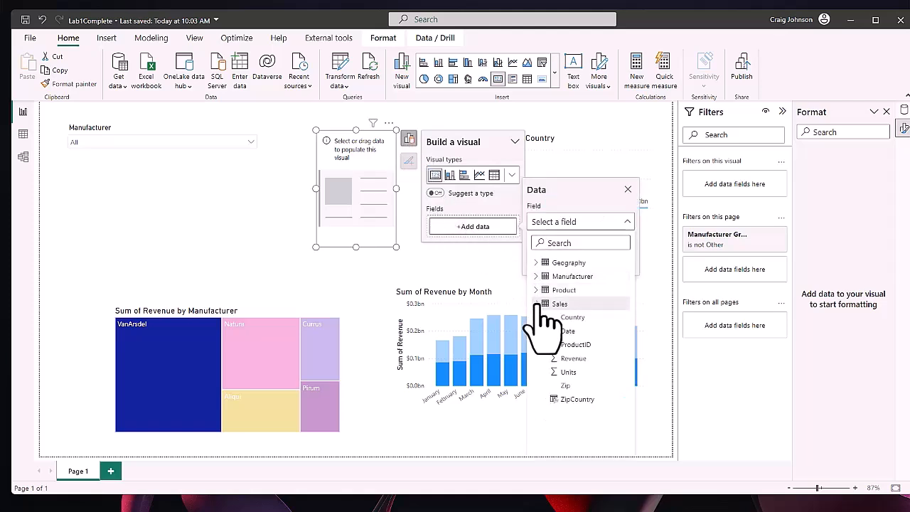
left_click(573, 358)
Enlarge the revenue card and shift it away from the country chart, and clear the VanArsdel highlight in the manufacturer treemap.
left_click_drag(397, 248, 449, 254)
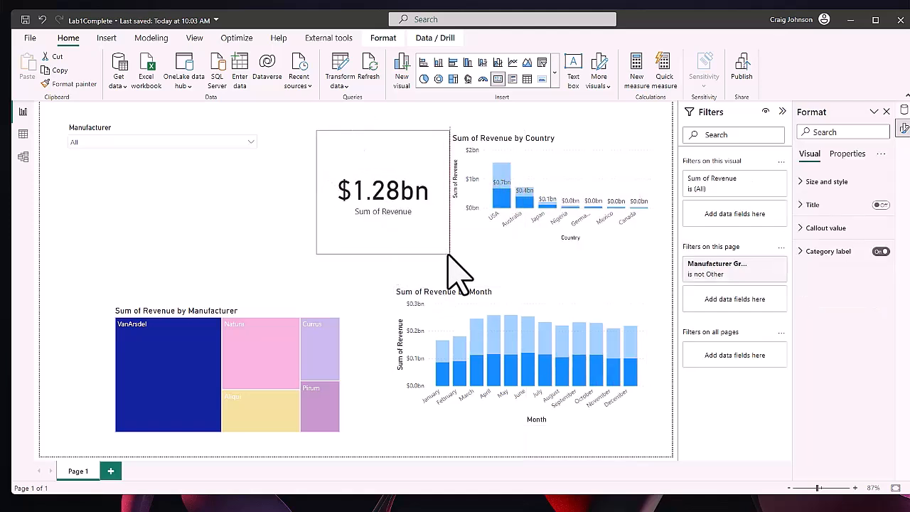
left_click_drag(391, 151, 368, 147)
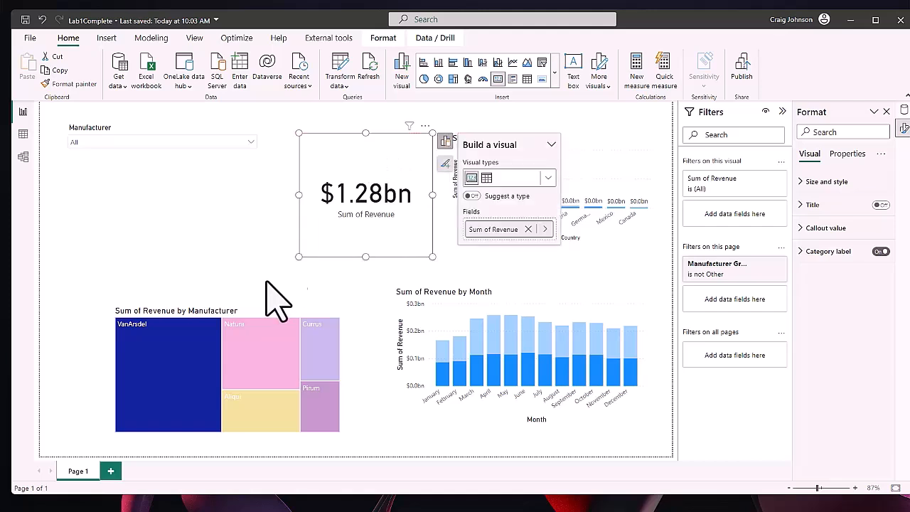
left_click(175, 371)
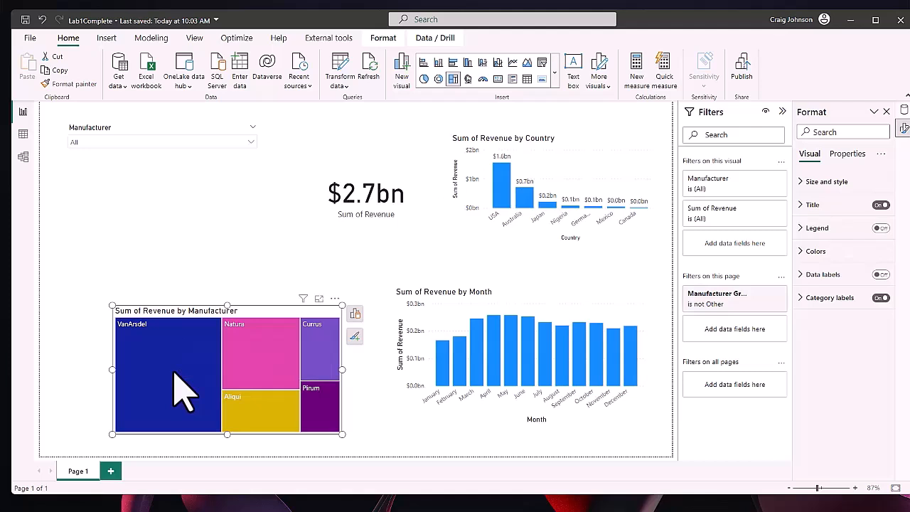
Highlight VanArsdel in the manufacturer treemap, and show the data fields with the Manufacturer and Sales tables collapsed.
left_click(175, 372)
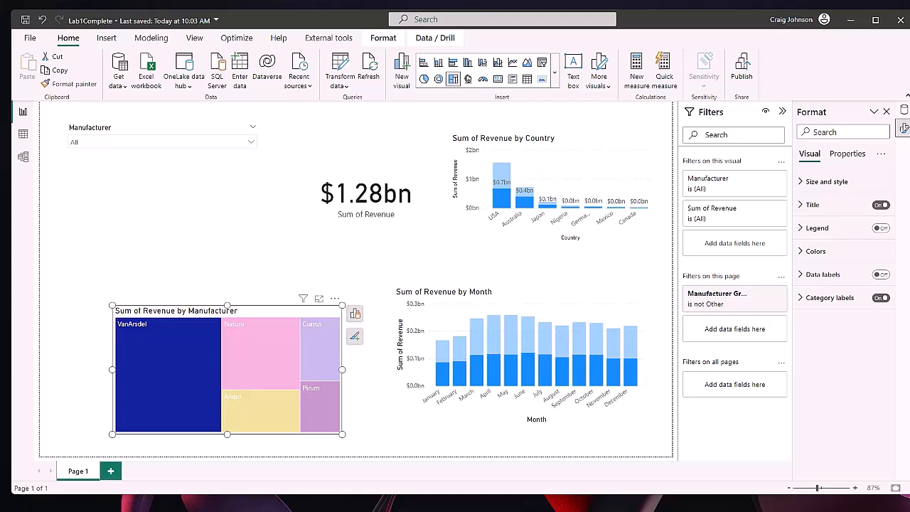
left_click(902, 114)
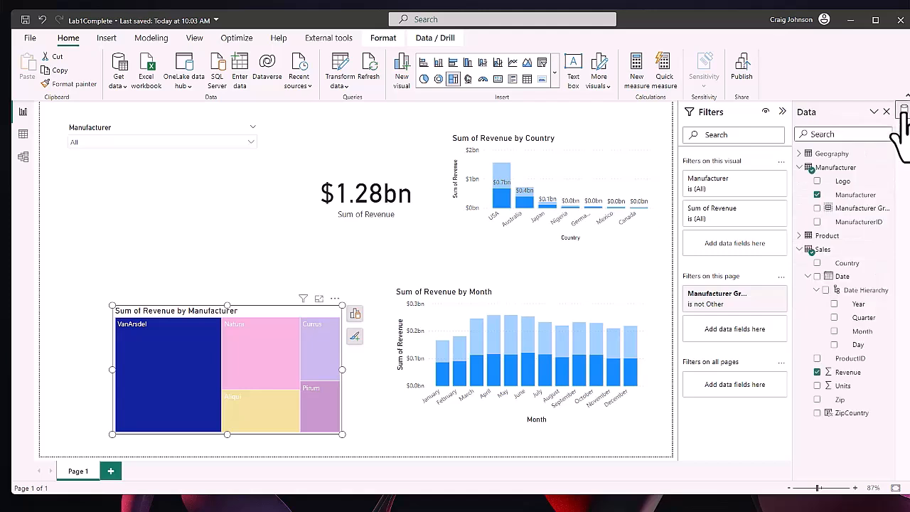
left_click(800, 167)
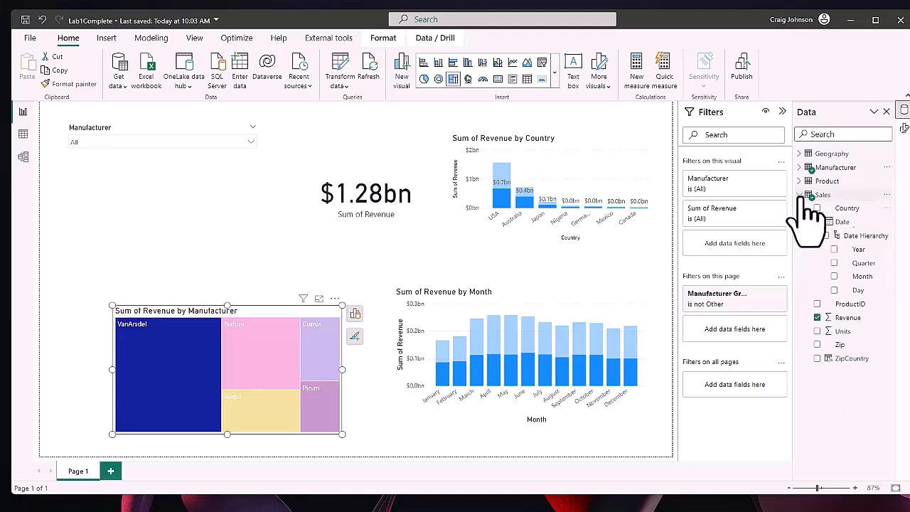
left_click(803, 196)
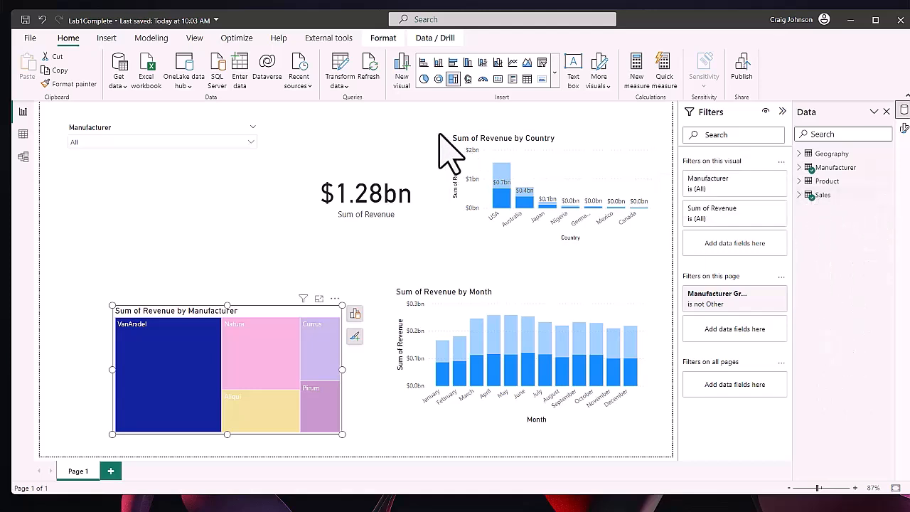
Create a new calculated table named Date and begin its DAX formula with the CALENDAR function.
left_click(107, 39)
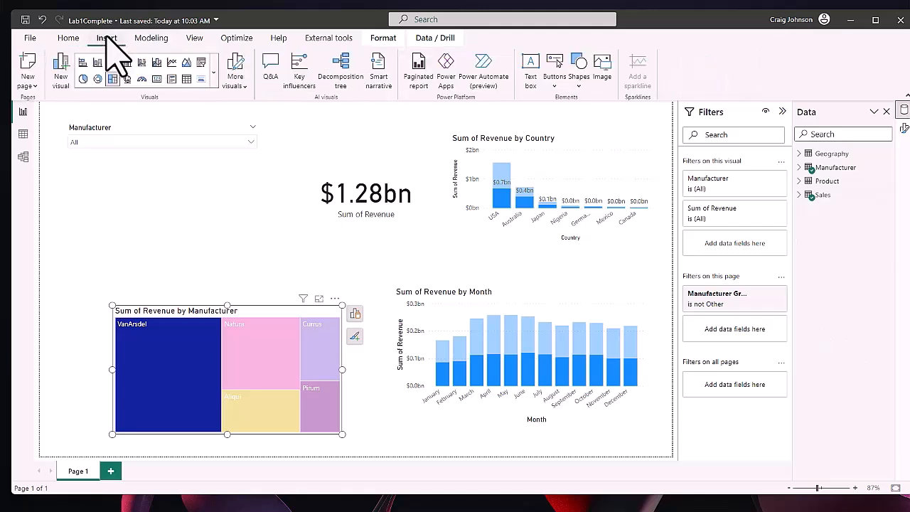
left_click(159, 40)
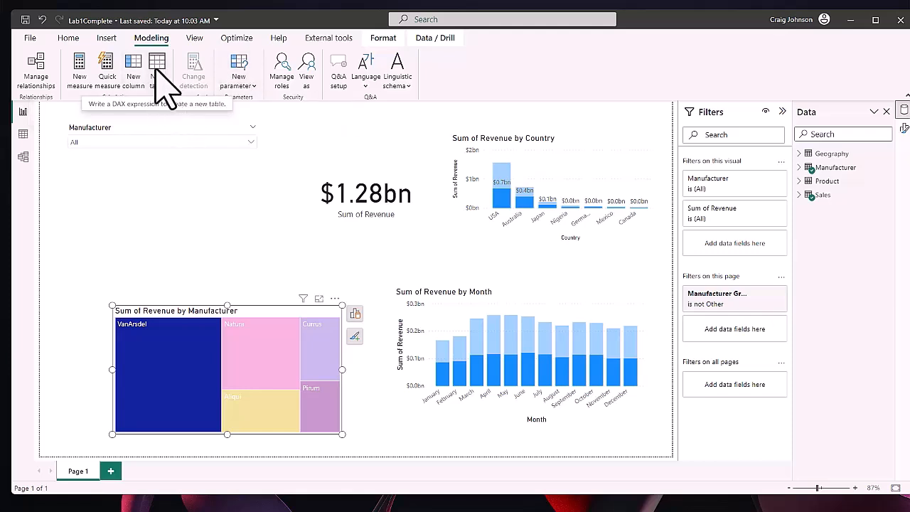
left_click(156, 69)
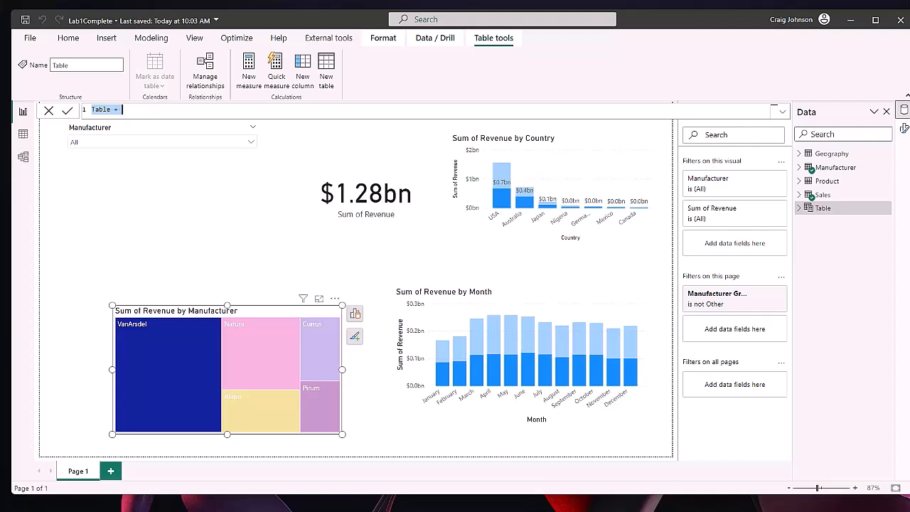
type("Cal")
type("ca")
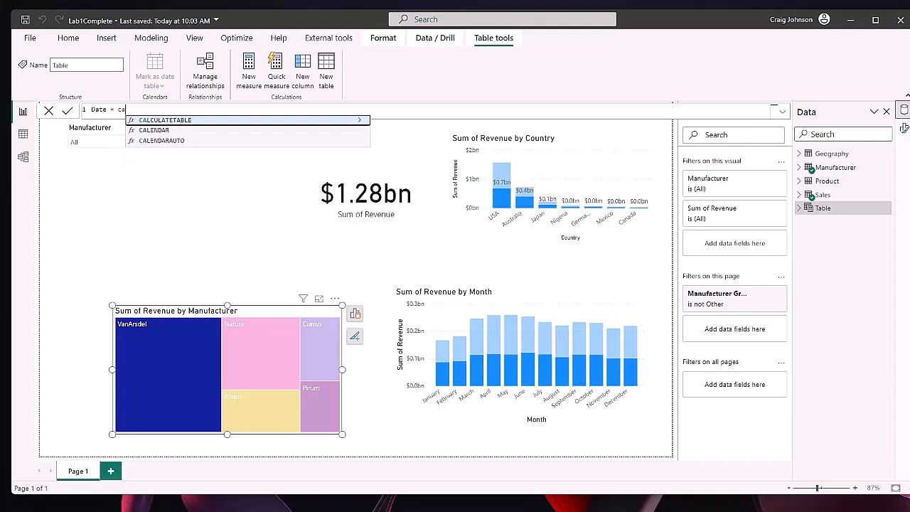
key("Down")
key("Tab")
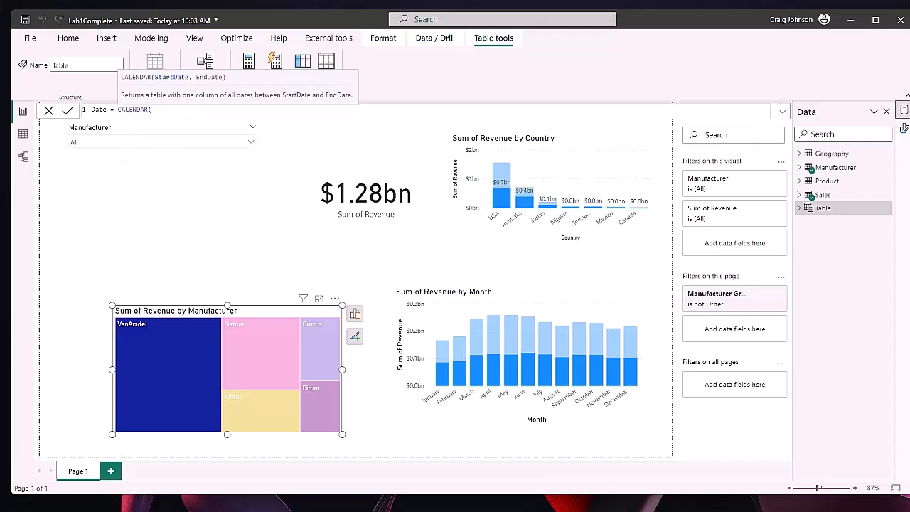
Complete and commit the Date table formula with start date DATE(2014,1,1) and end date DATE(2022,12,31).
type("date")
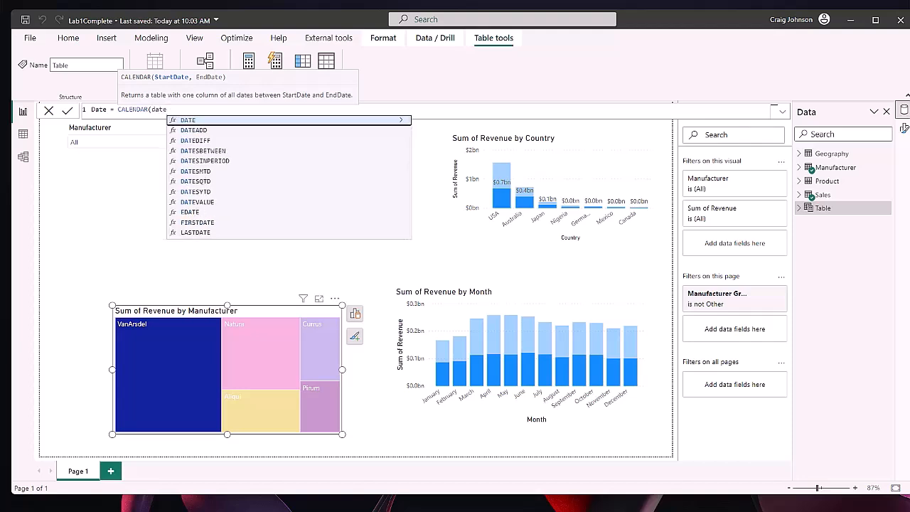
key("Tab")
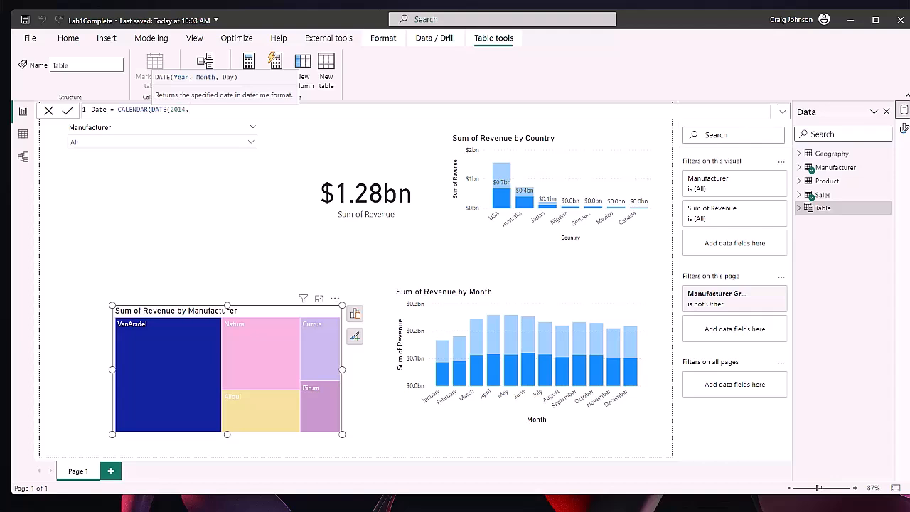
type("2014,1,1)")
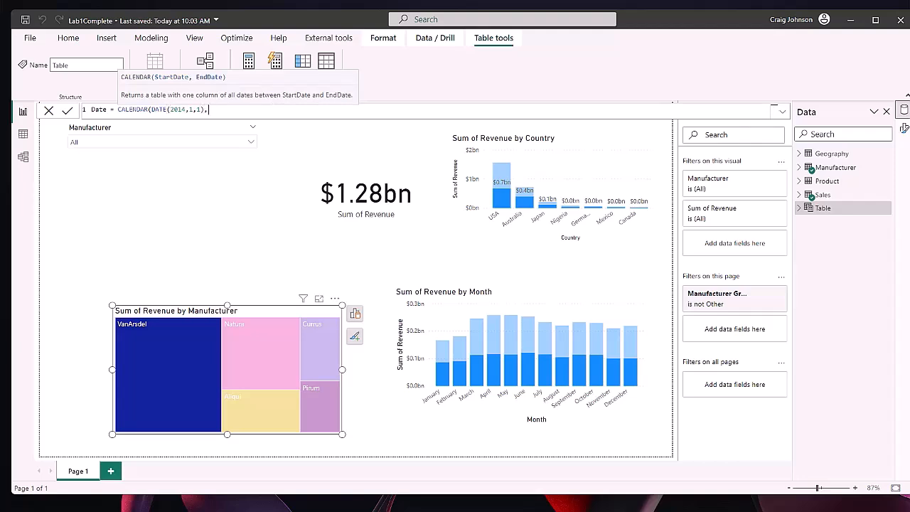
type(",DATE(2022,12,")
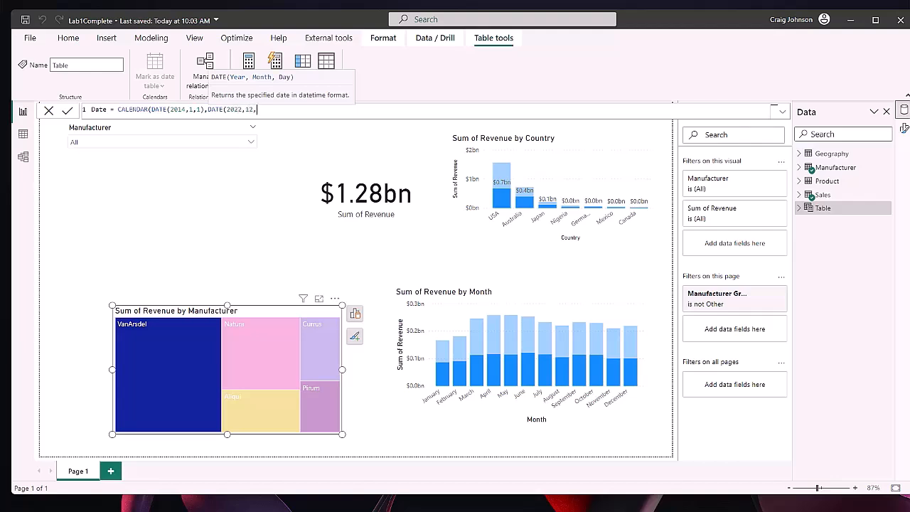
type("))")
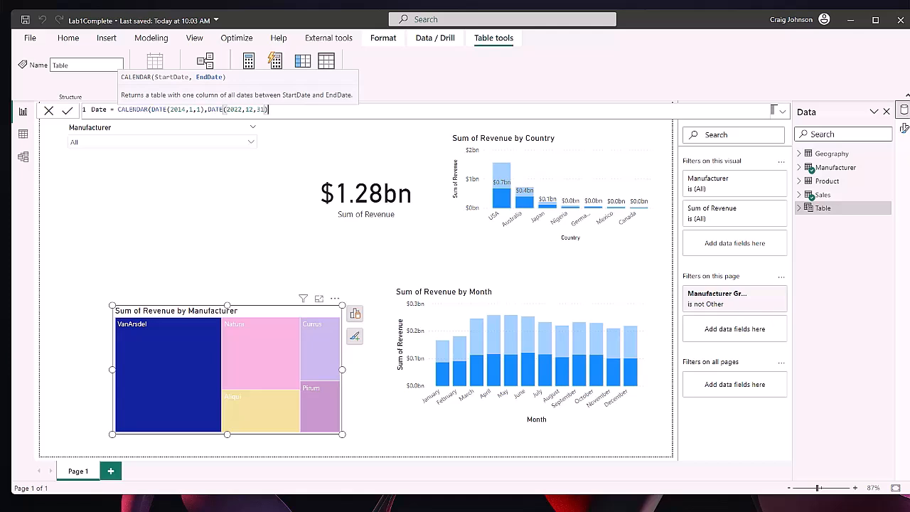
key("Return")
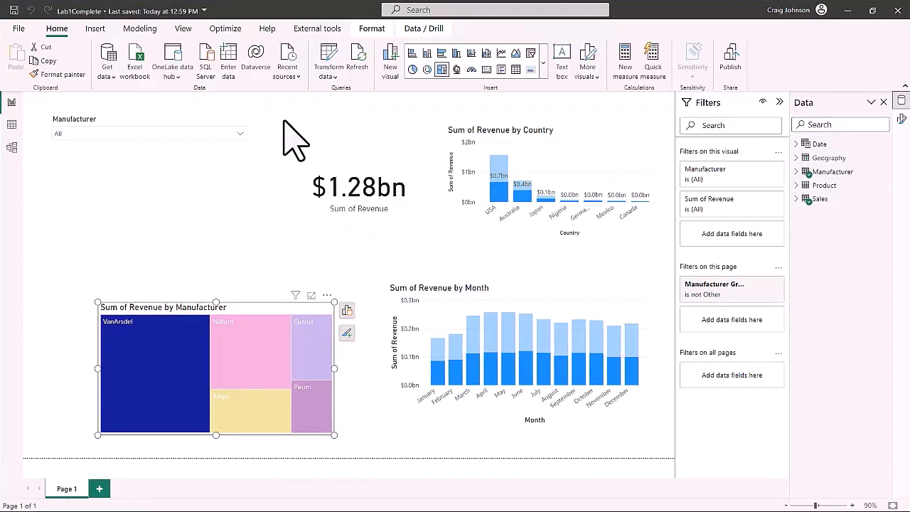
Show the Date table's rows and change its Date column's data type to Date.
left_click(841, 146)
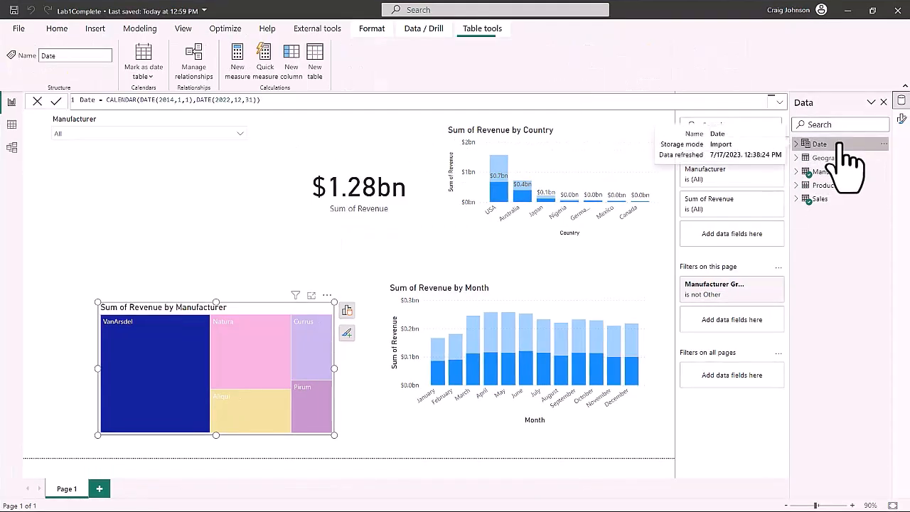
left_click(11, 125)
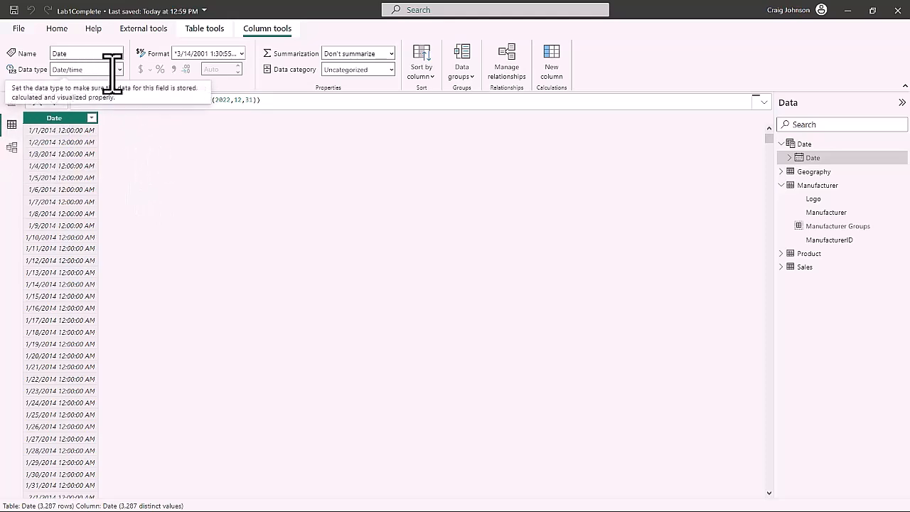
left_click(120, 69)
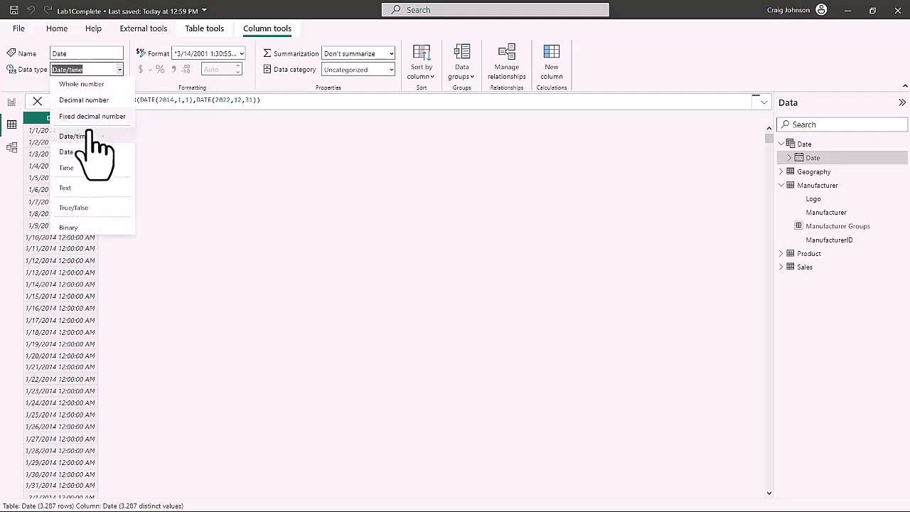
left_click(71, 151)
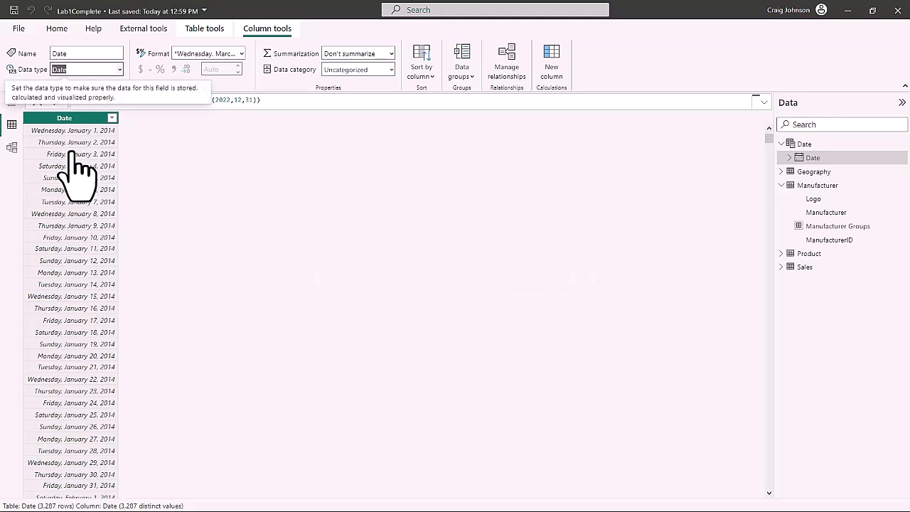
In the model diagram, bring the Date table nearer the other tables and relate its Date column to the Sales table's Date column.
left_click(12, 150)
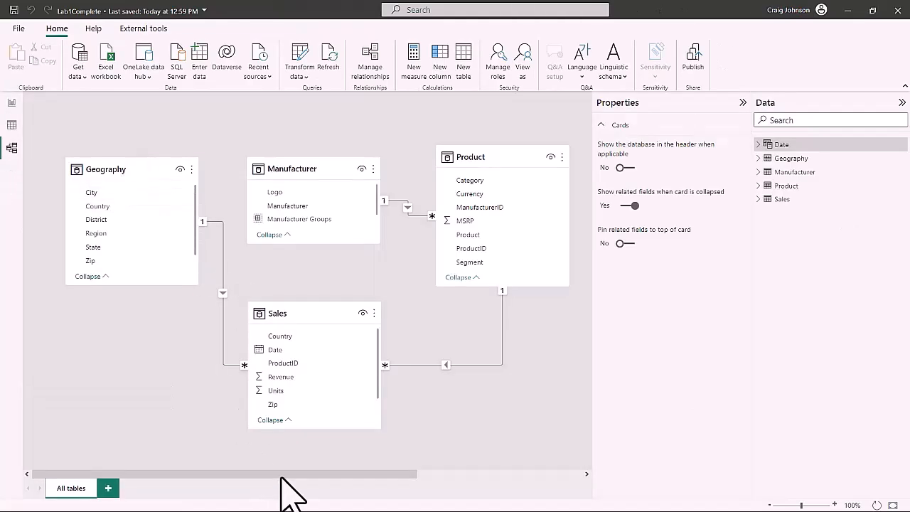
left_click_drag(294, 478, 378, 479)
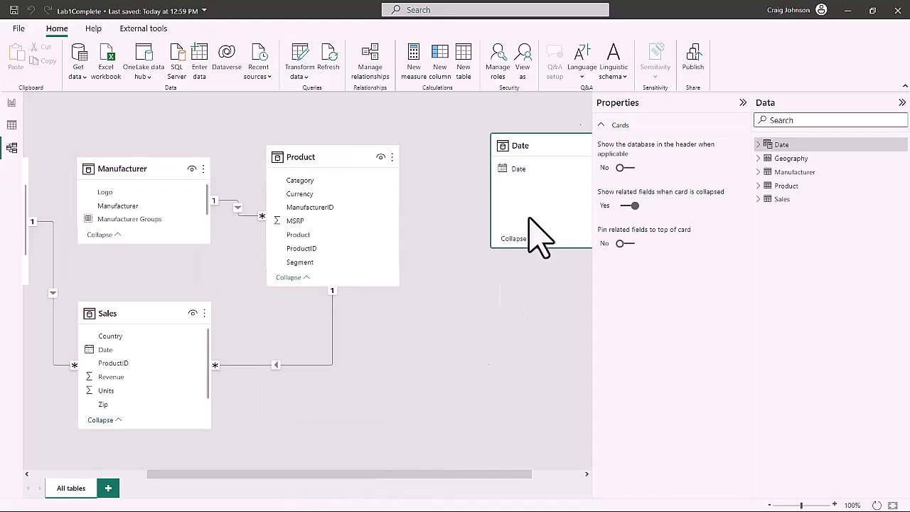
left_click_drag(544, 138, 135, 350)
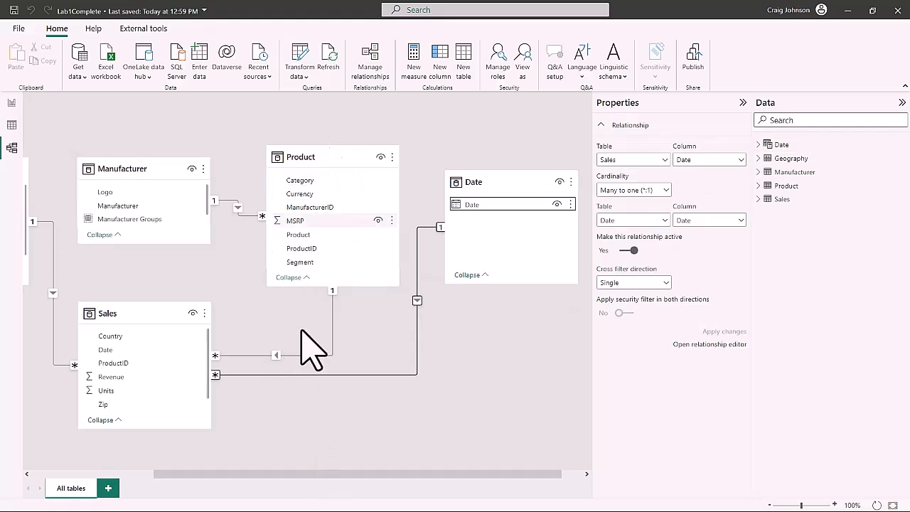
Shrink the Geography and Product table cards in the diagram, lower Sales, and shift Manufacturer and Product closer to Geography.
left_click_drag(331, 474, 203, 483)
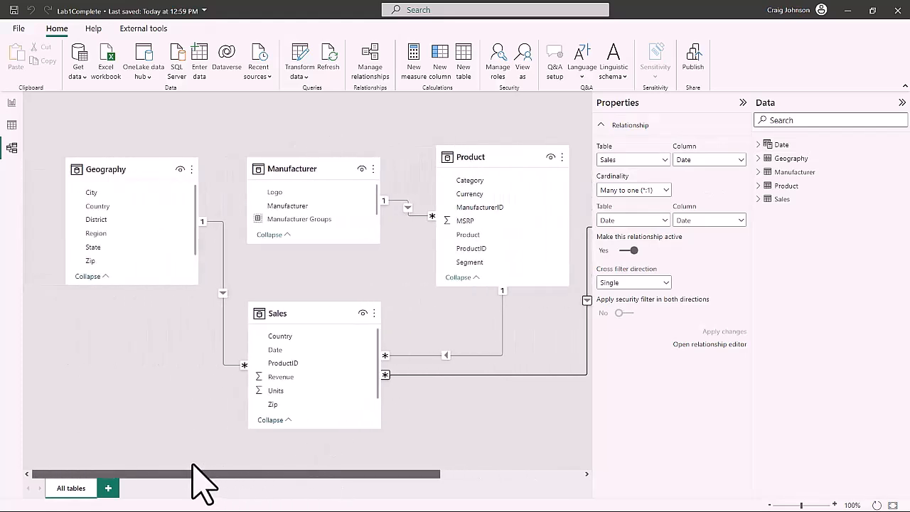
left_click_drag(198, 286, 175, 277)
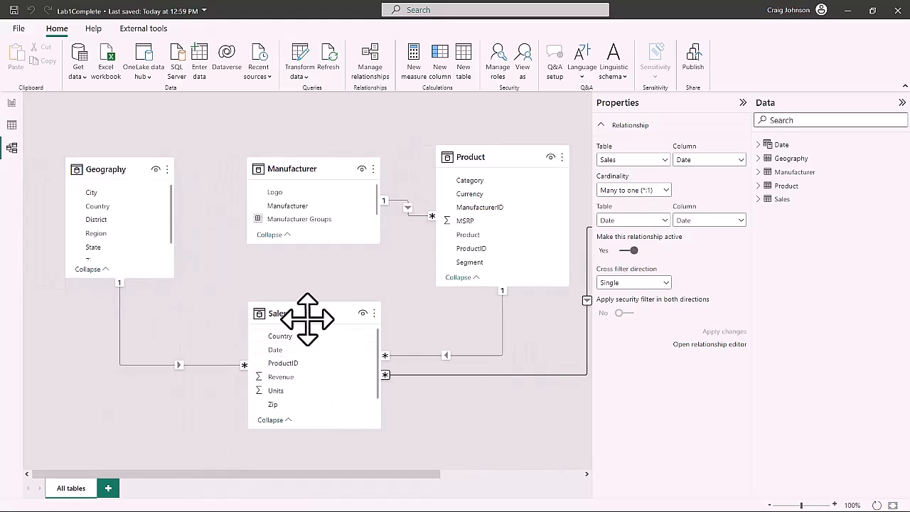
left_click_drag(305, 315, 285, 346)
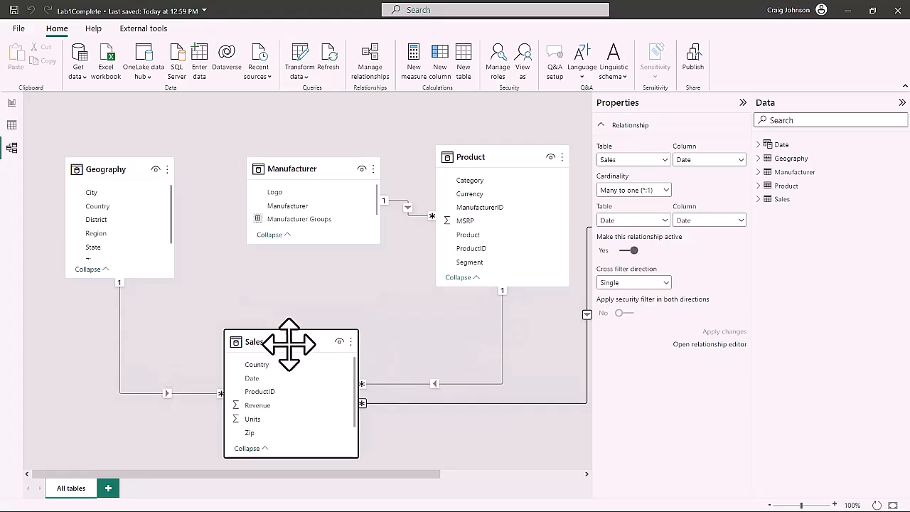
left_click_drag(294, 168, 243, 175)
left_click_drag(501, 157, 416, 146)
left_click_drag(485, 277, 459, 262)
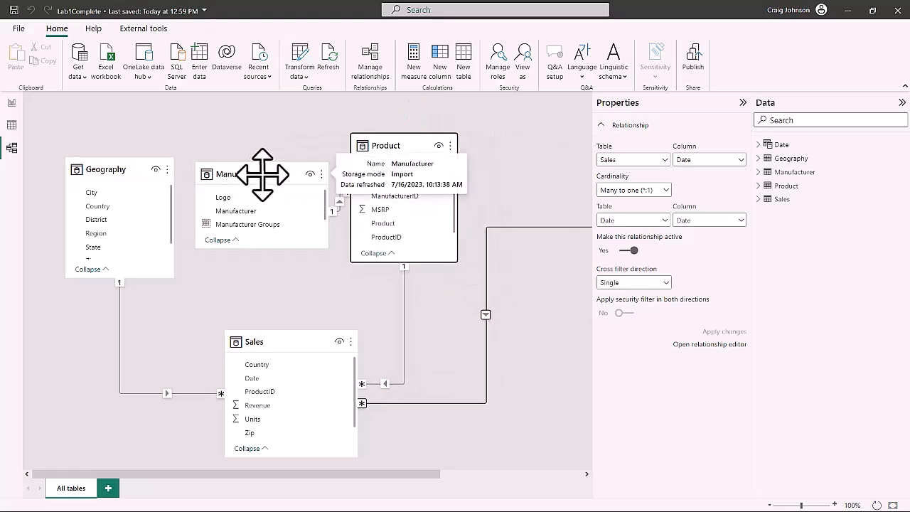
Arrange the diagram with Product directly above Sales, Manufacturer on Product's far side from Geography, and Date below Manufacturer.
left_click_drag(260, 175, 270, 121)
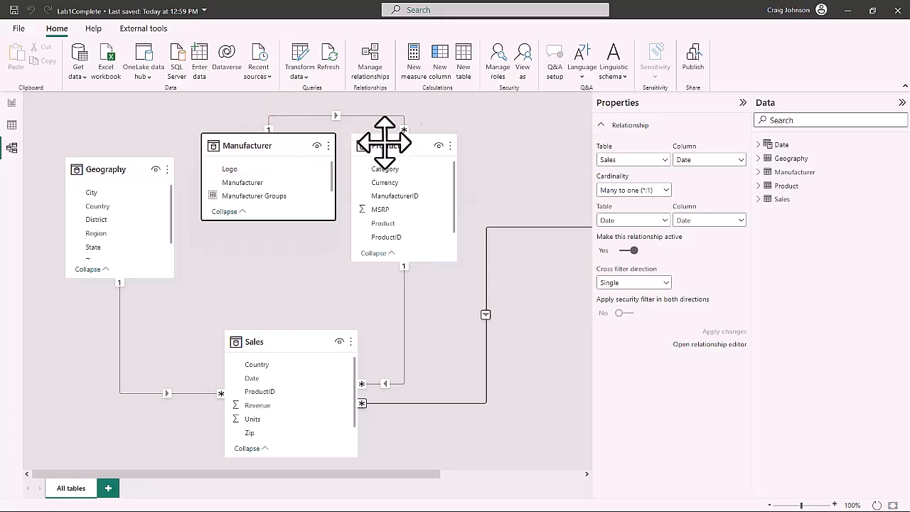
left_click_drag(389, 148, 276, 199)
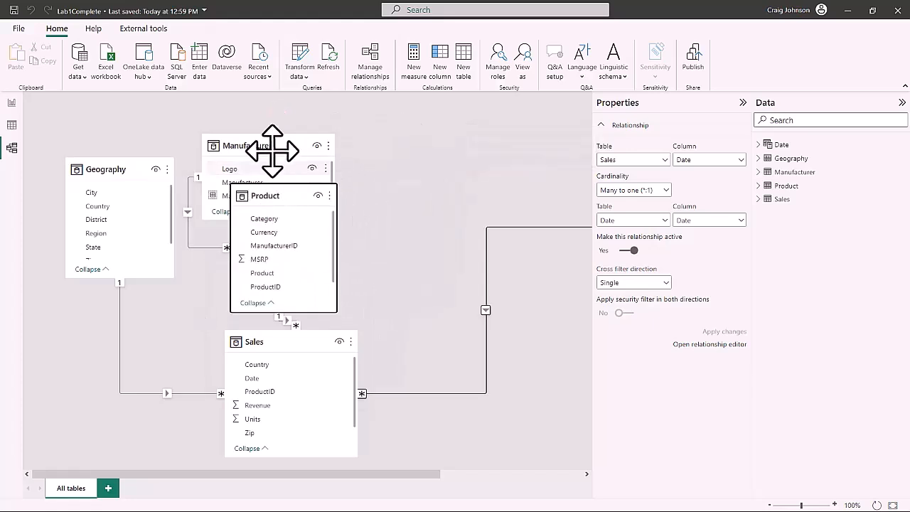
left_click_drag(270, 146, 431, 125)
left_click_drag(396, 473, 475, 472)
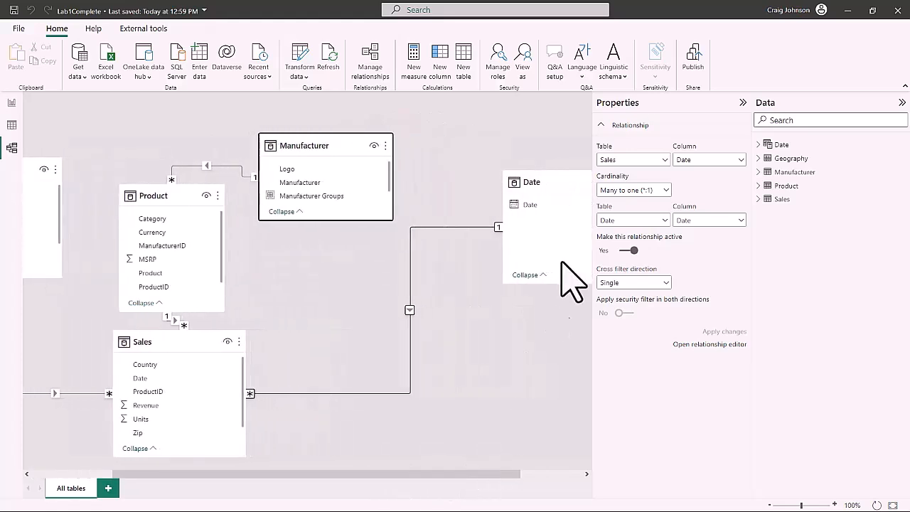
left_click_drag(552, 179, 477, 244)
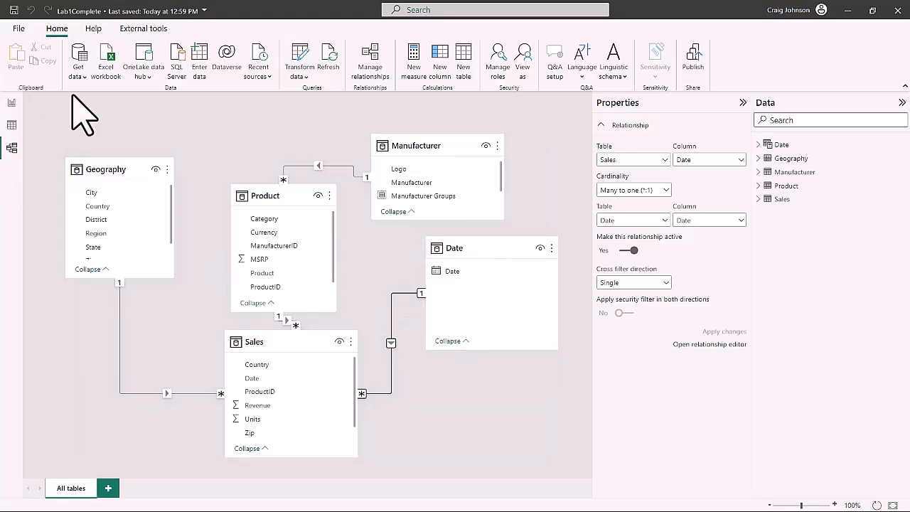
On the report page, replace the X-axis field of the revenue by date chart with the Date table's Date field.
left_click(12, 102)
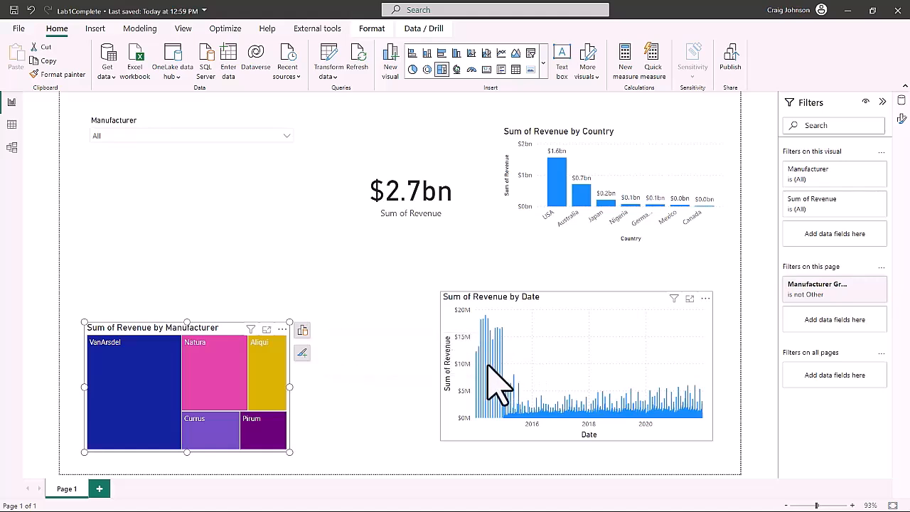
left_click(603, 313)
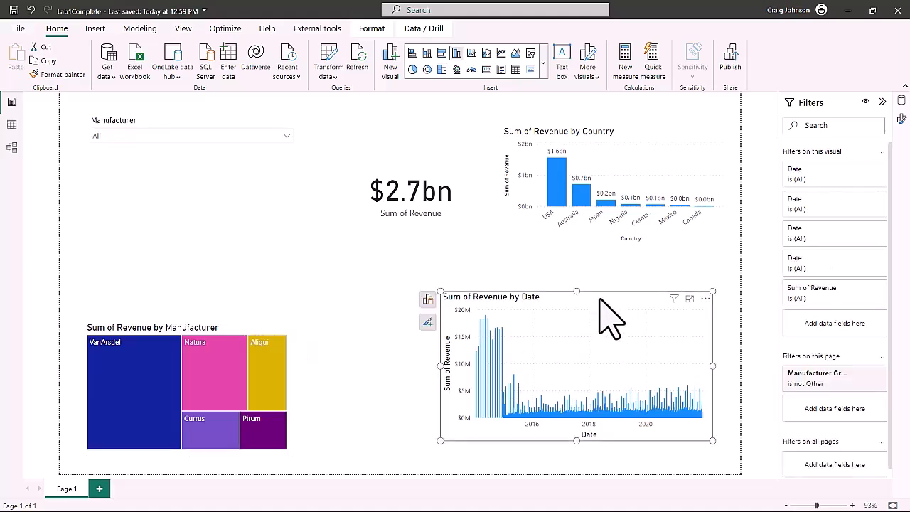
left_click(428, 299)
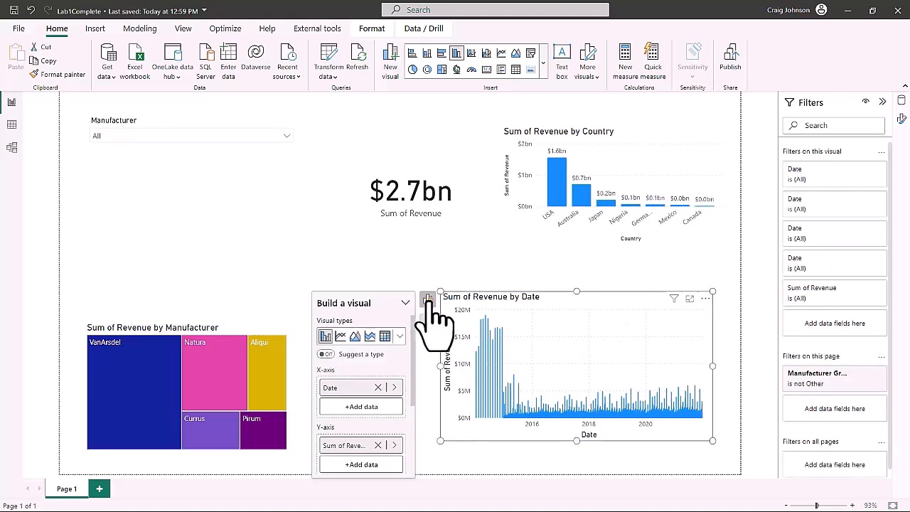
left_click(378, 388)
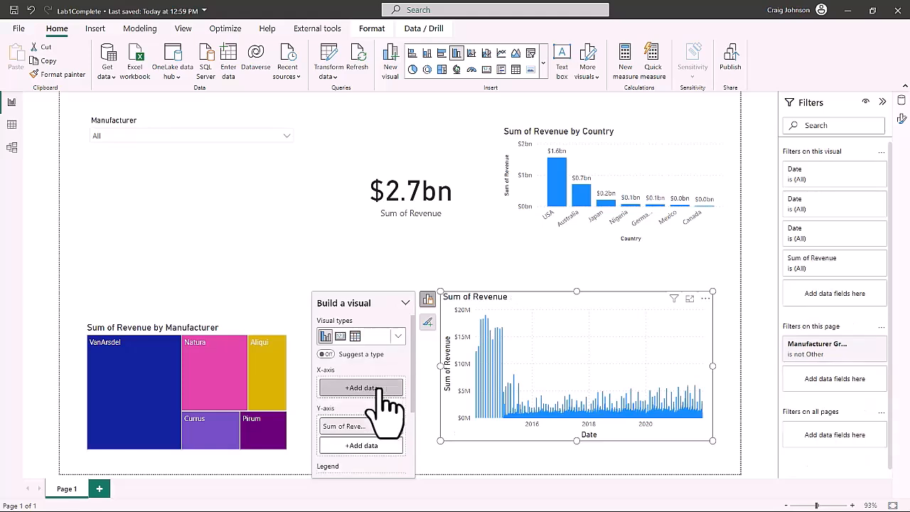
left_click(377, 388)
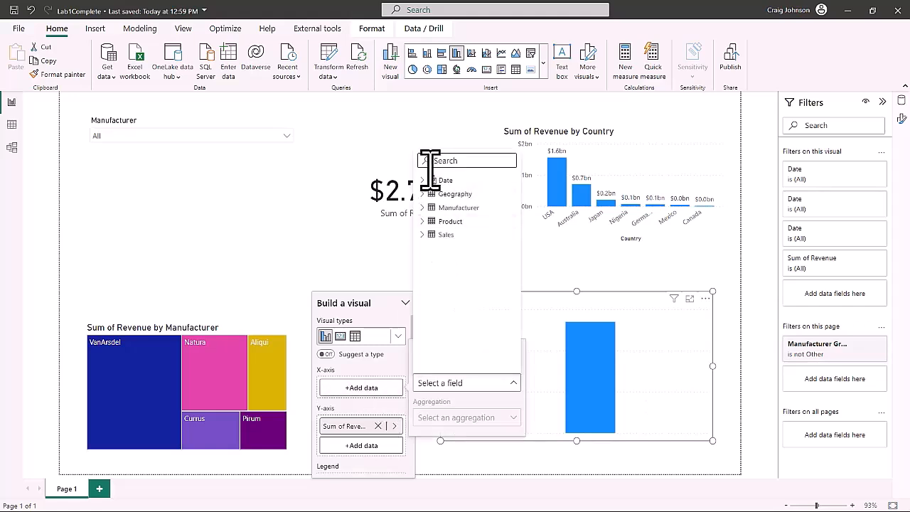
left_click(425, 182)
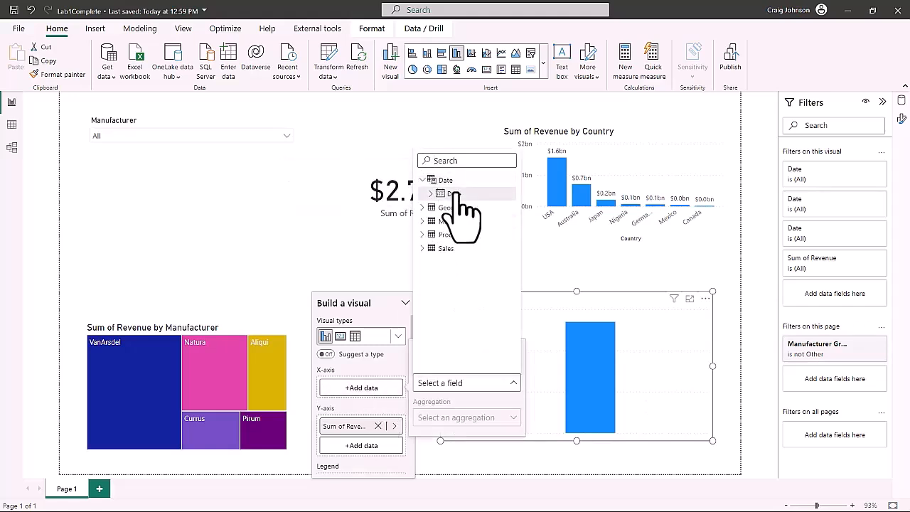
left_click(452, 194)
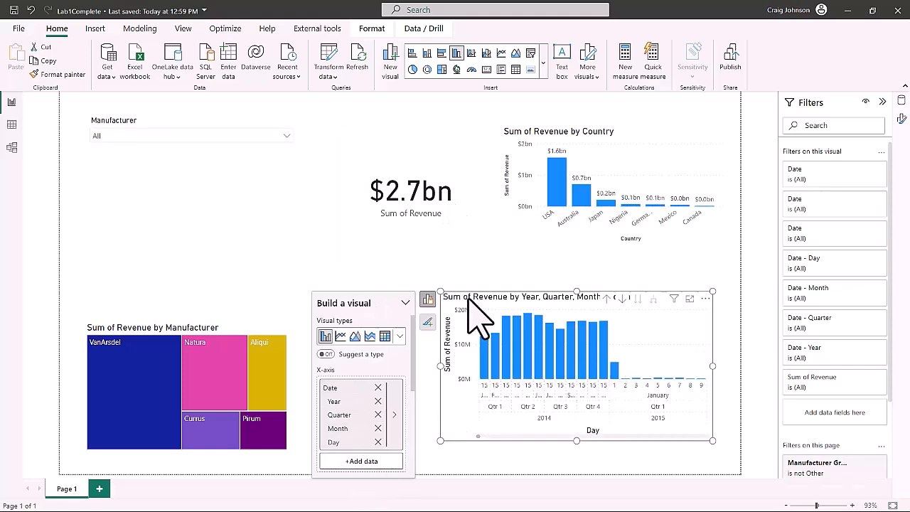
Drill the revenue by date chart up from Day to the Year level.
left_click(524, 276)
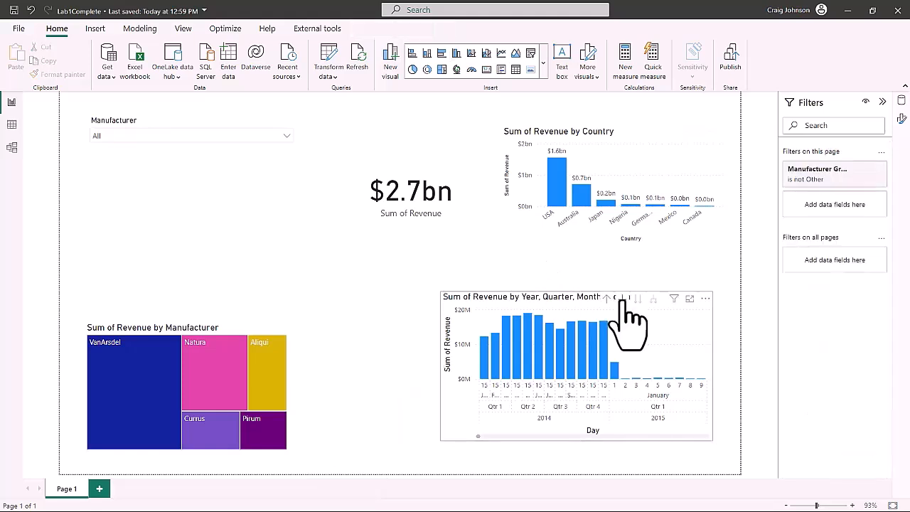
left_click(606, 299)
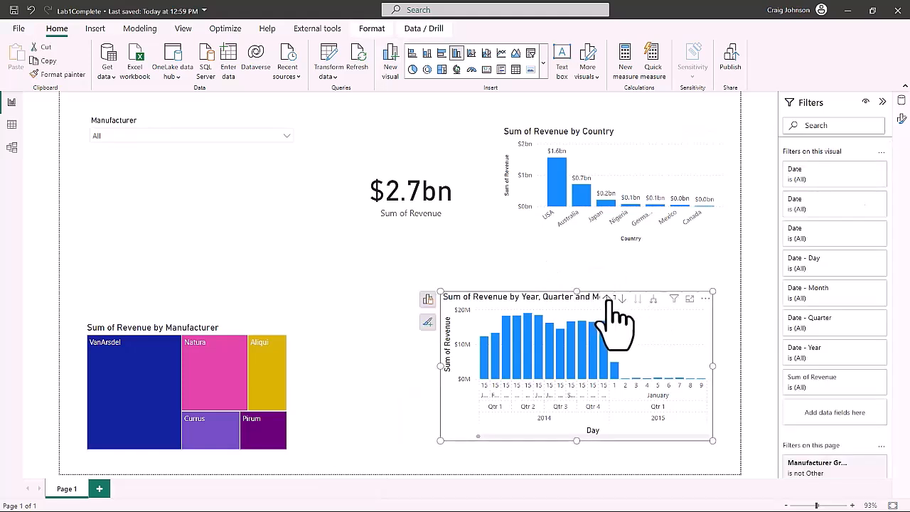
left_click(606, 299)
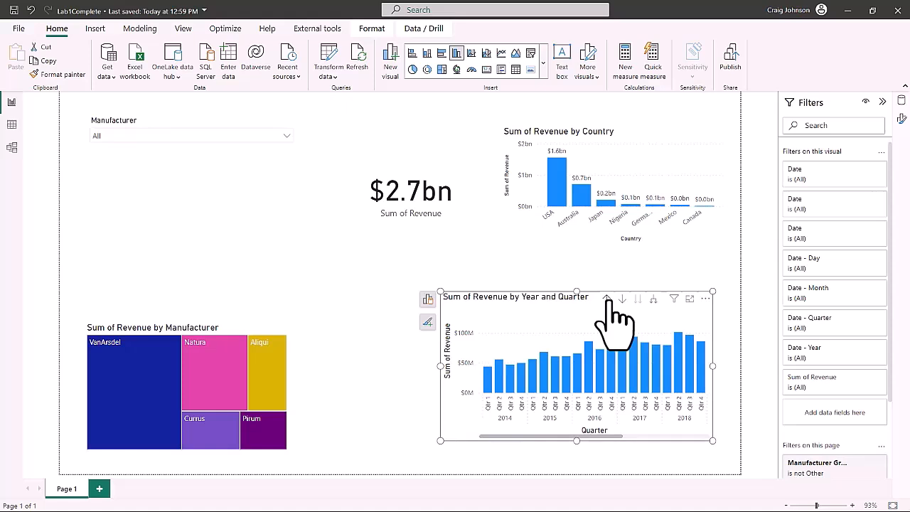
left_click(607, 299)
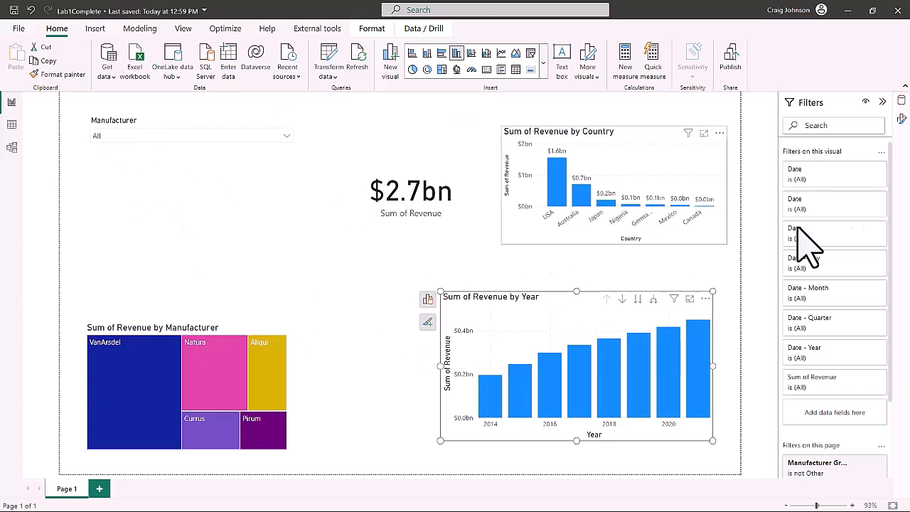
Show the field list and hide the Sales table's Date column.
left_click(900, 100)
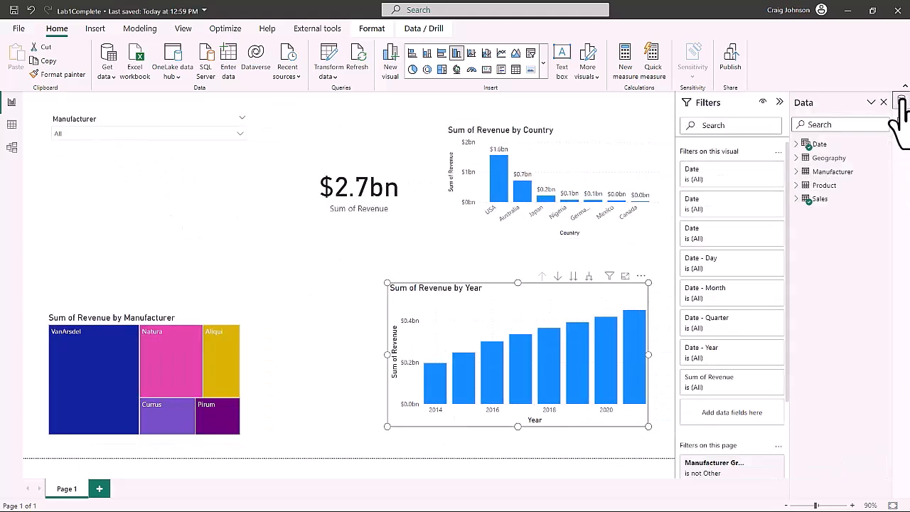
left_click(806, 199)
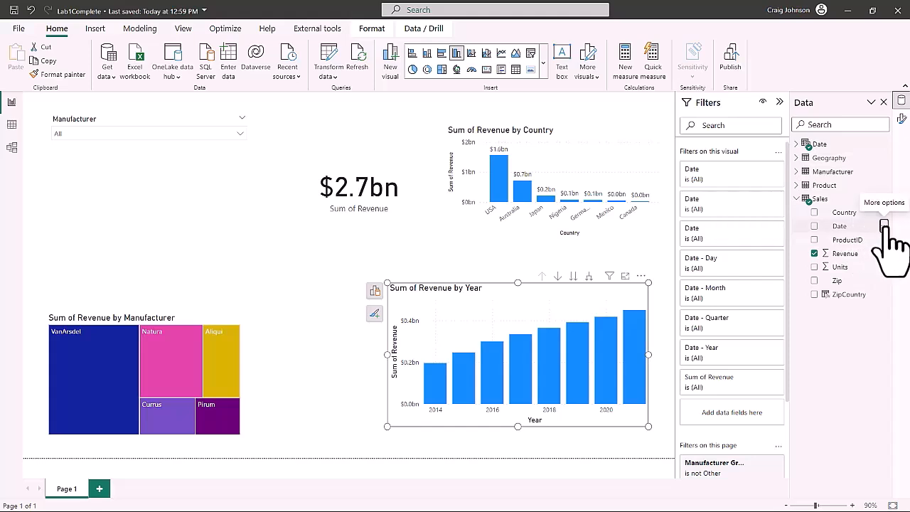
left_click(884, 226)
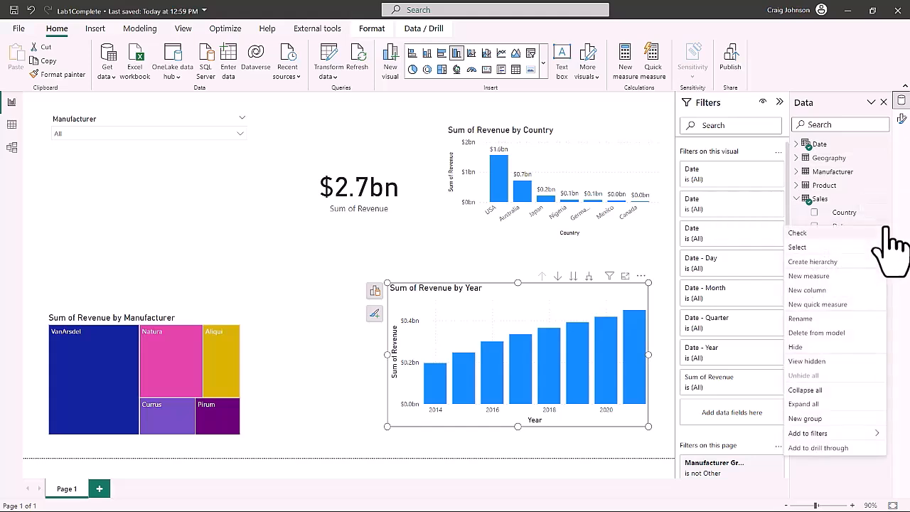
left_click(807, 349)
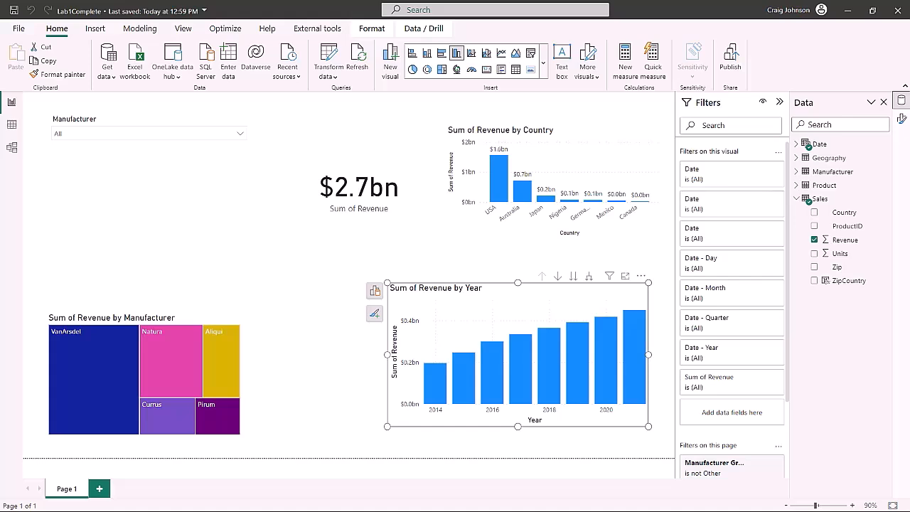
Hide the ZipCountry column in the Geography table and the ManufacturerID column in the Manufacturer table.
left_click(797, 158)
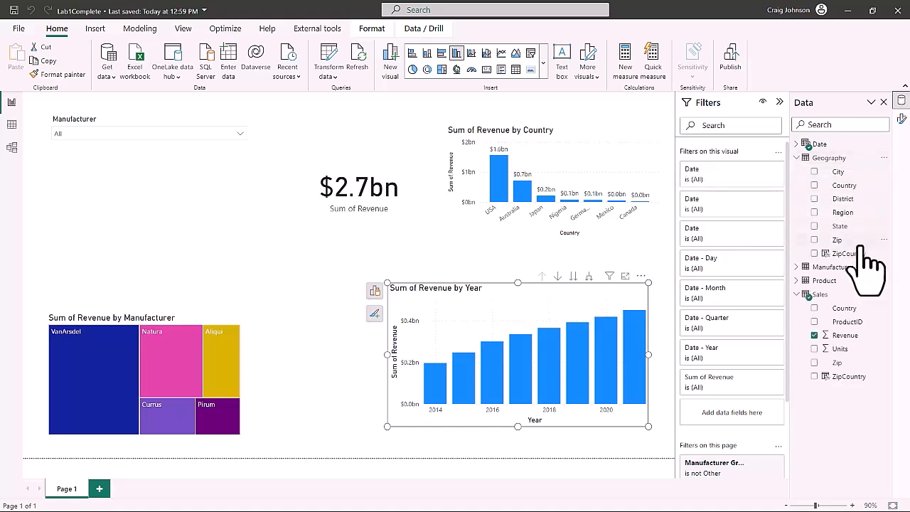
right_click(854, 254)
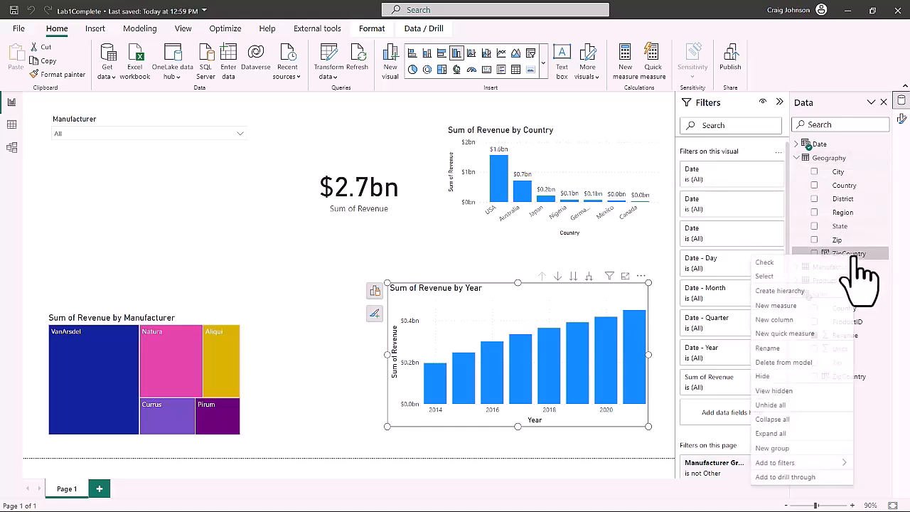
left_click(766, 376)
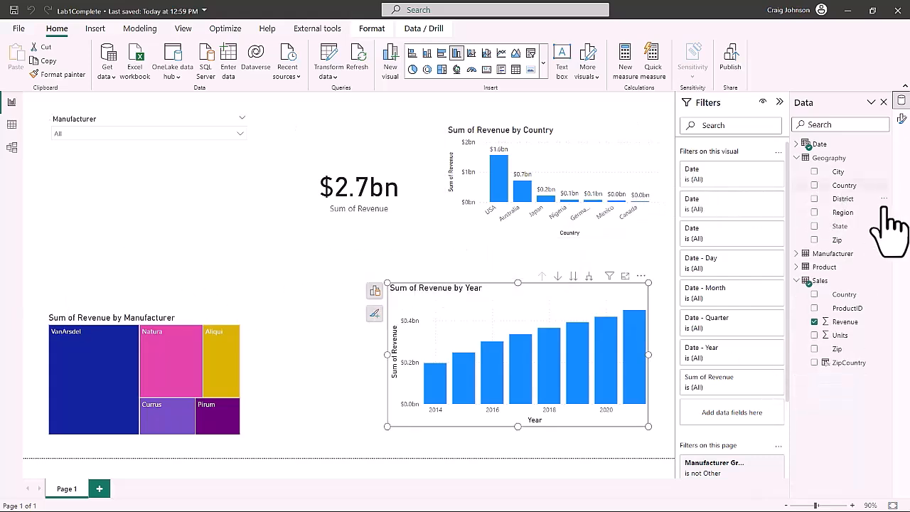
left_click(798, 254)
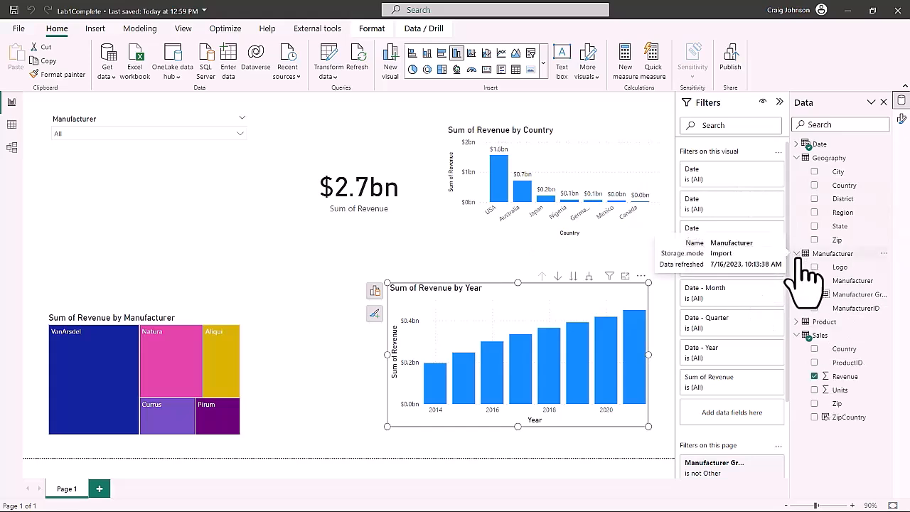
left_click(864, 308)
right_click(865, 313)
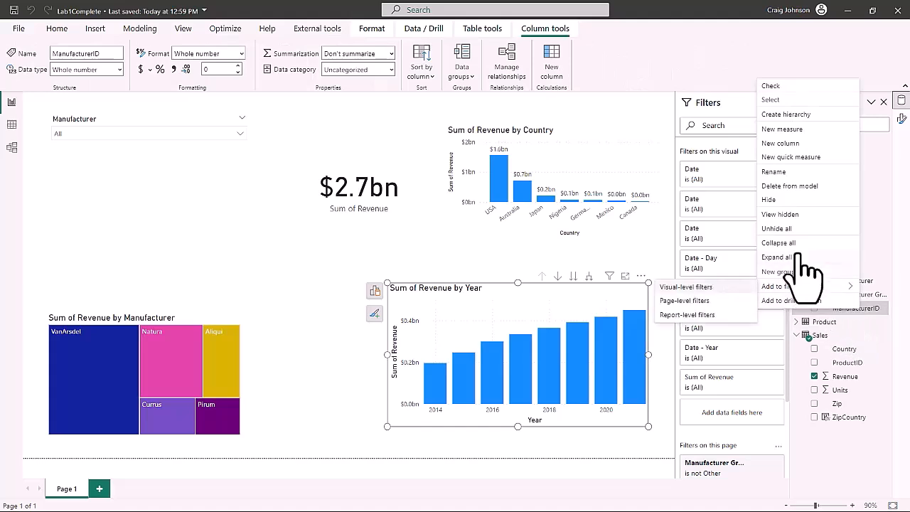
left_click(770, 201)
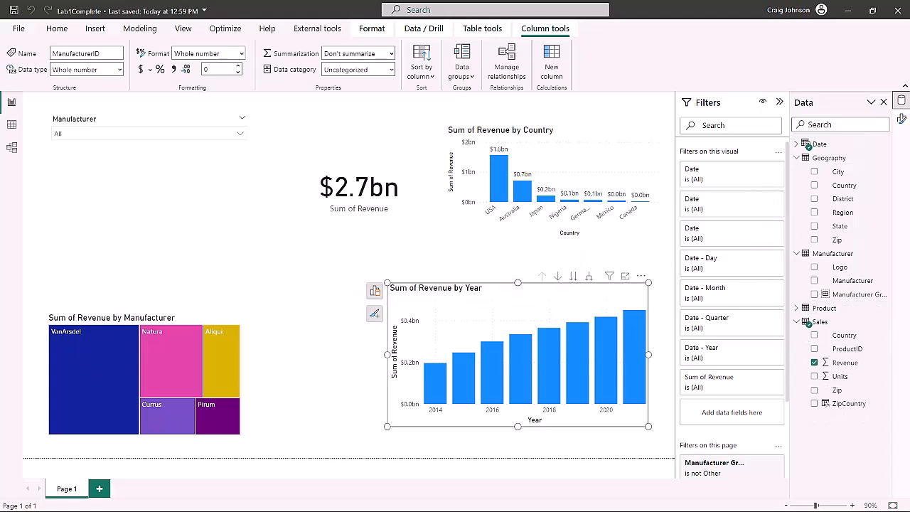
Hide the Product table's ProductID and ManufacturerID columns, and check the tables' hidden columns in the model diagram.
left_click(811, 309)
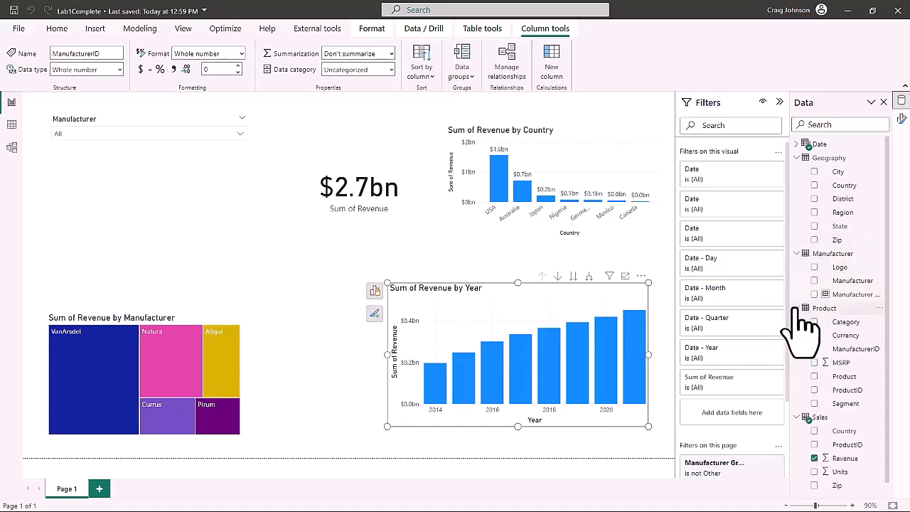
left_click(848, 391)
right_click(848, 391)
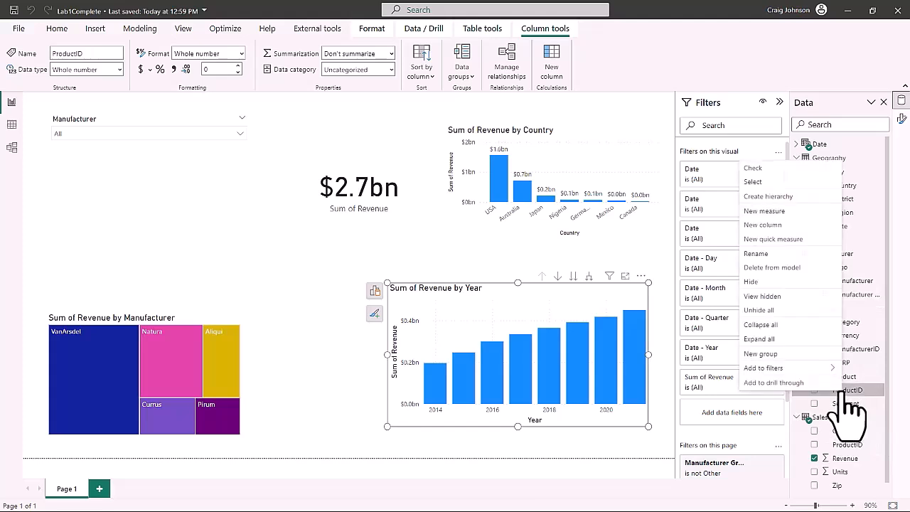
left_click(752, 282)
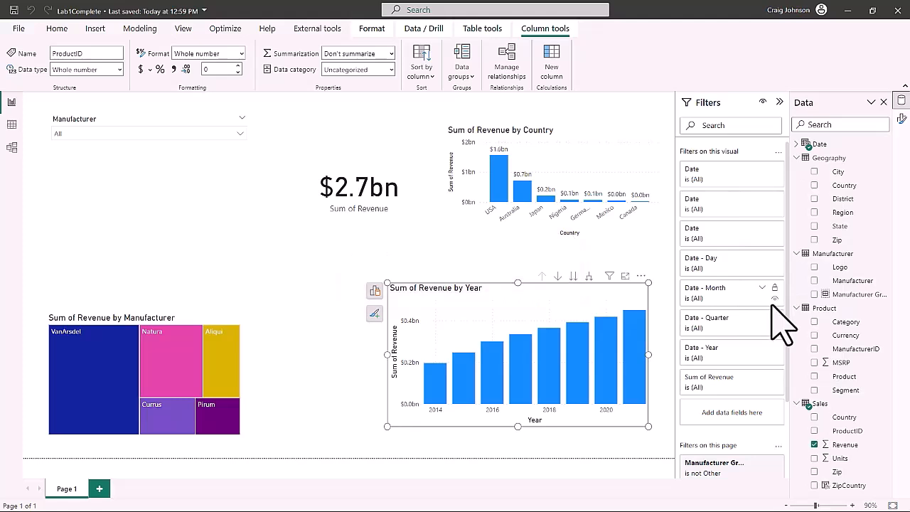
right_click(859, 350)
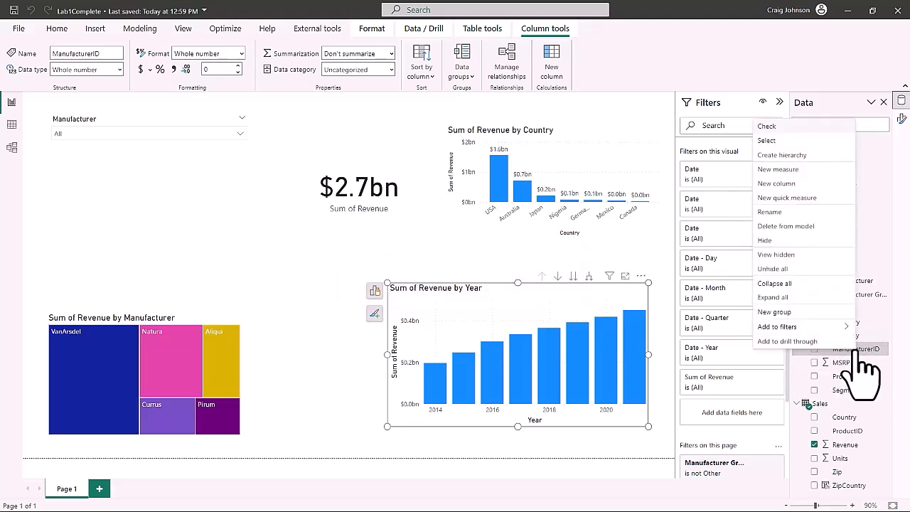
left_click(769, 241)
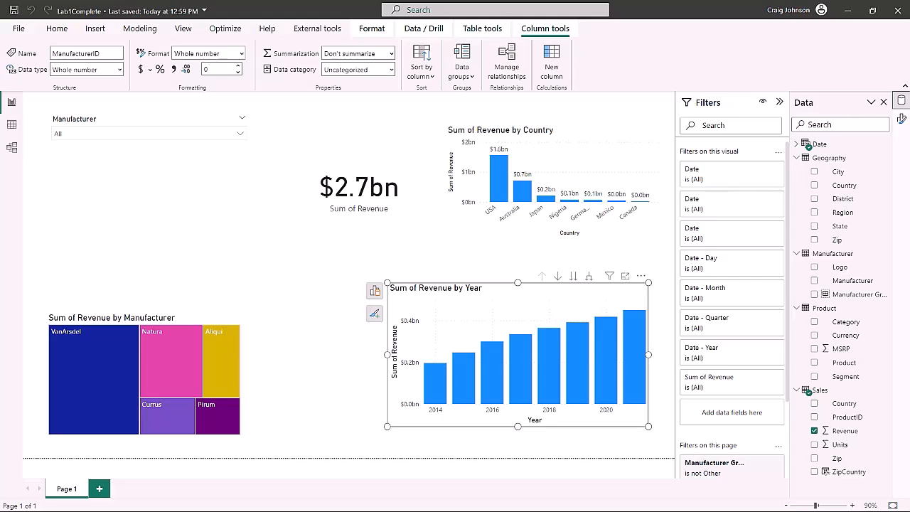
left_click(13, 149)
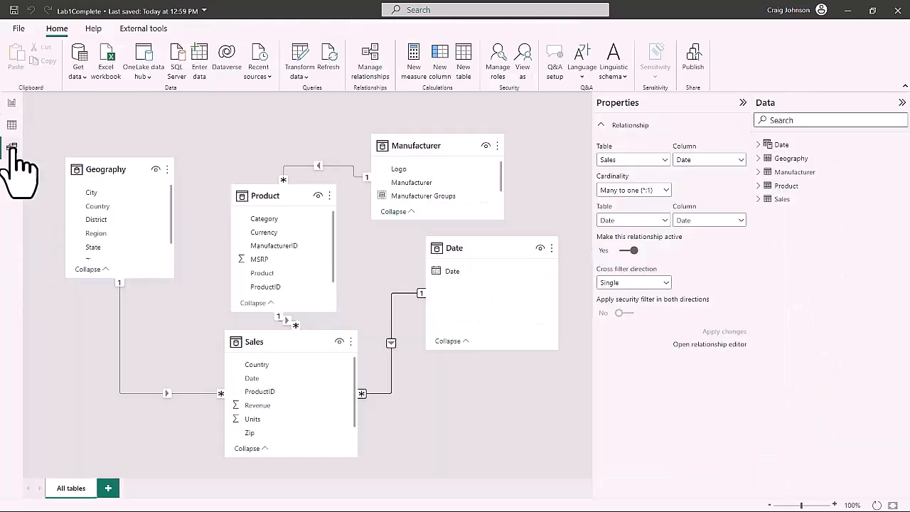
scroll(162, 245, "down", 2)
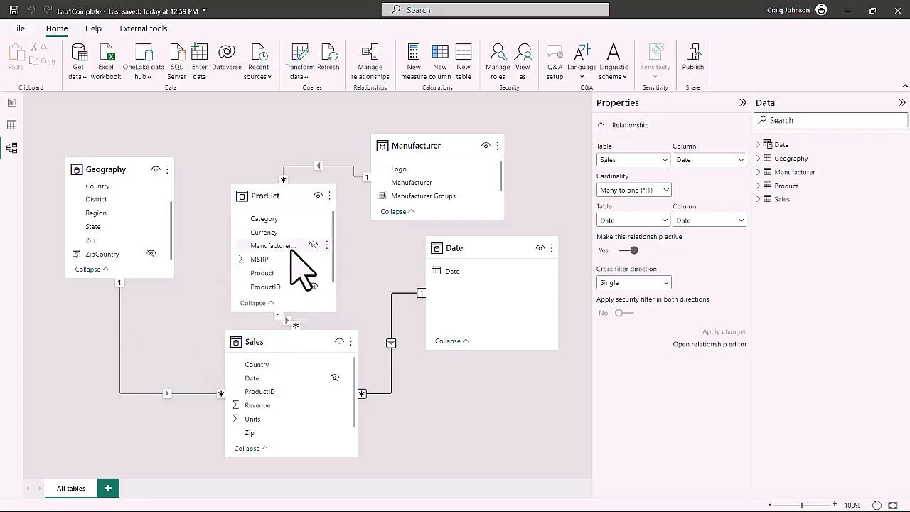
Add Geography's State and District below Country on the revenue by country chart's X-axis, and drill up to the Country level.
left_click(12, 102)
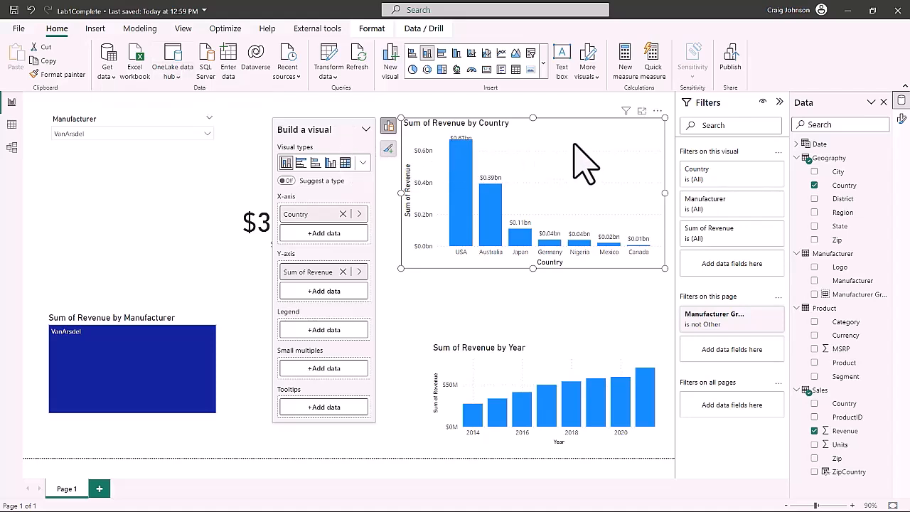
left_click(326, 235)
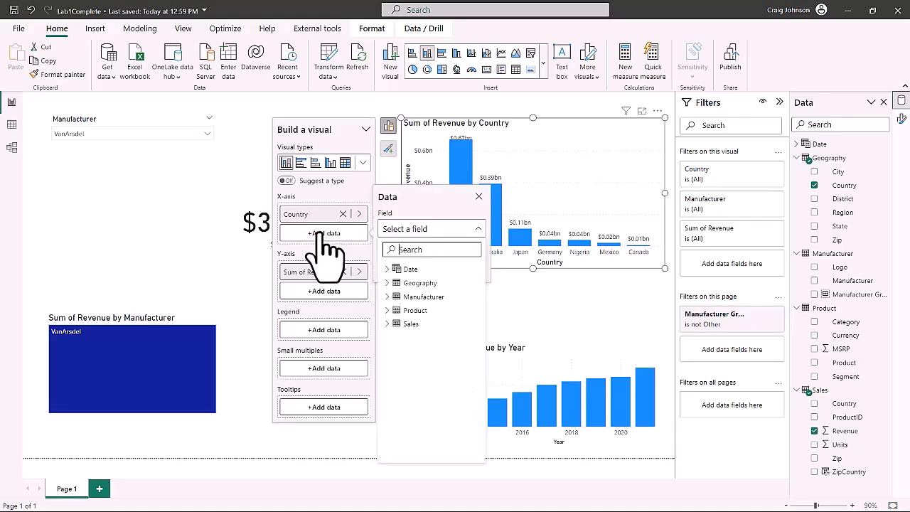
left_click(388, 284)
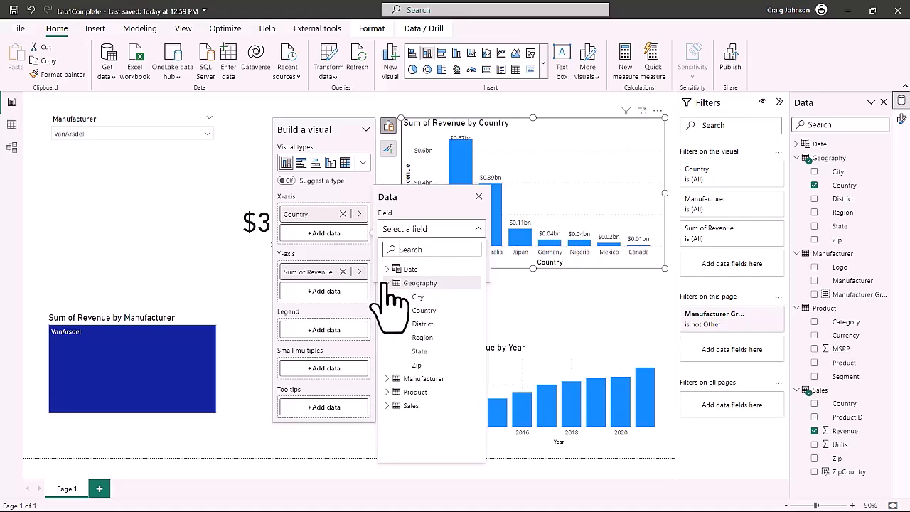
left_click(420, 351)
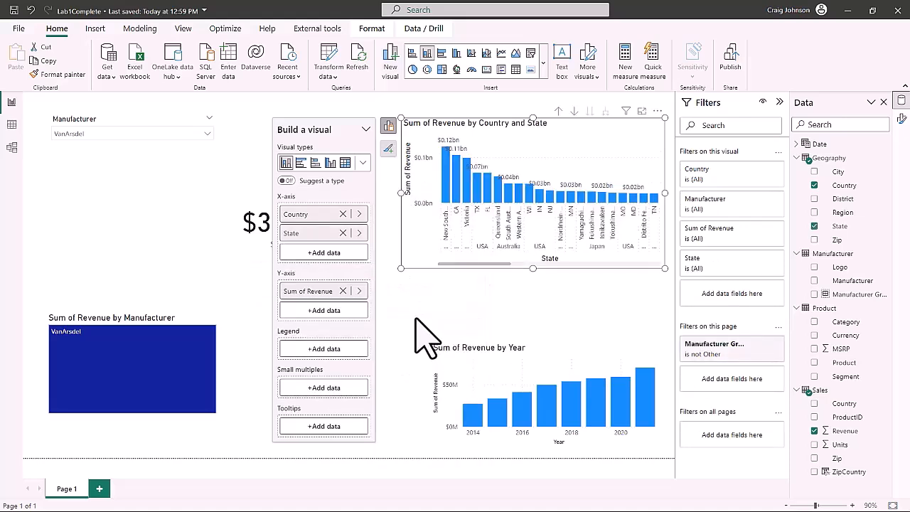
left_click(330, 254)
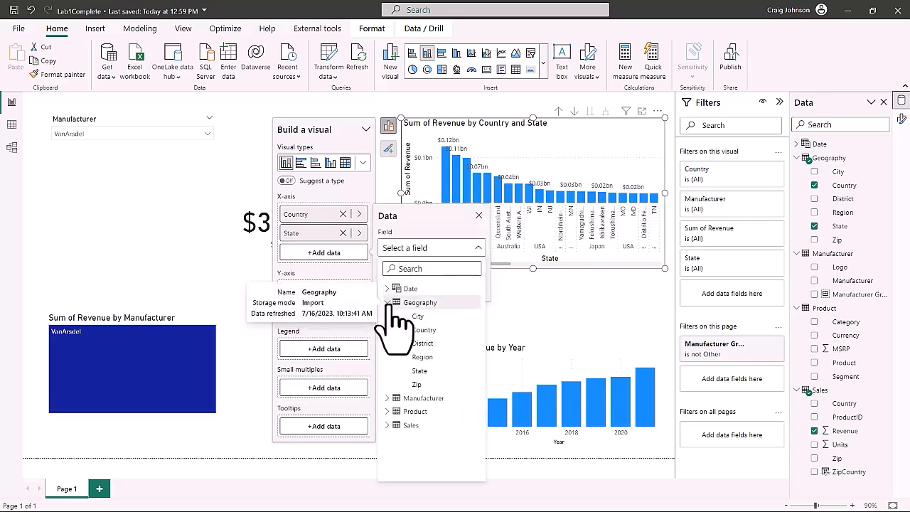
left_click(390, 303)
left_click(423, 343)
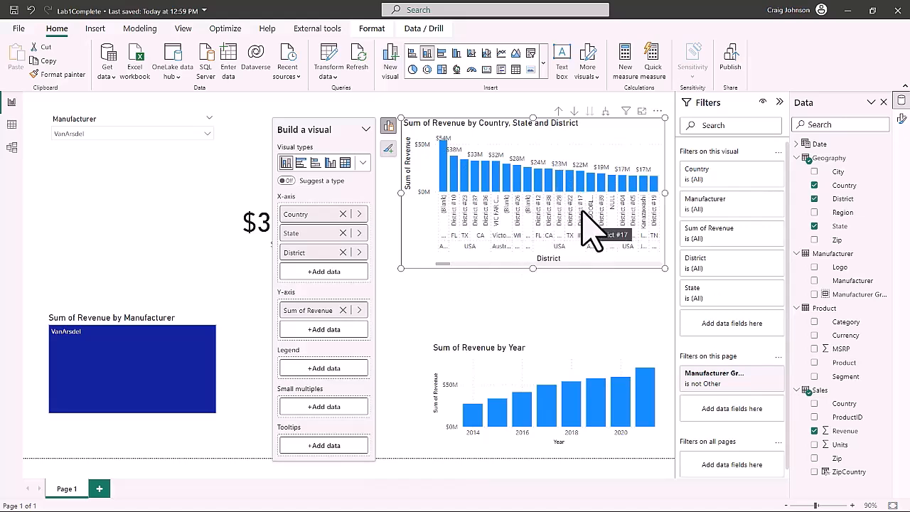
left_click(559, 112)
left_click(559, 112)
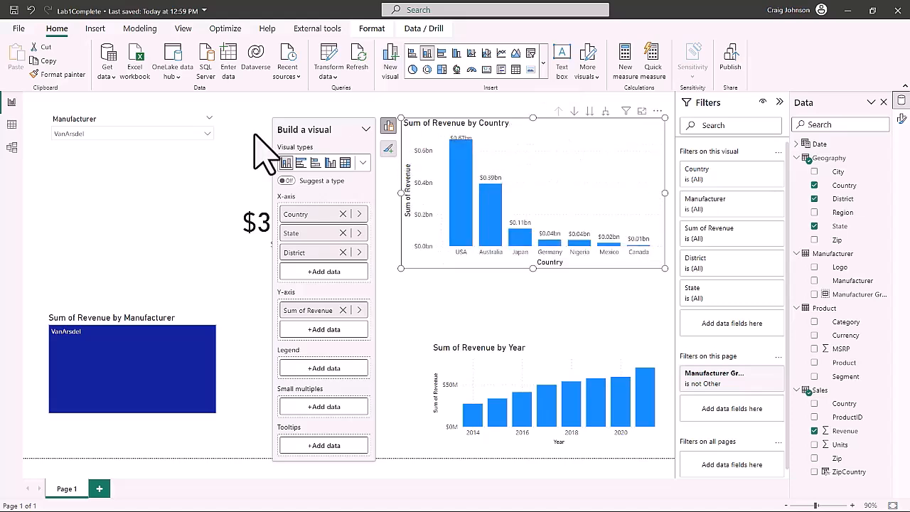
Filter the report to manufacturer Natura, and return the Manufacturer slicer to VanArsdel.
left_click(209, 118)
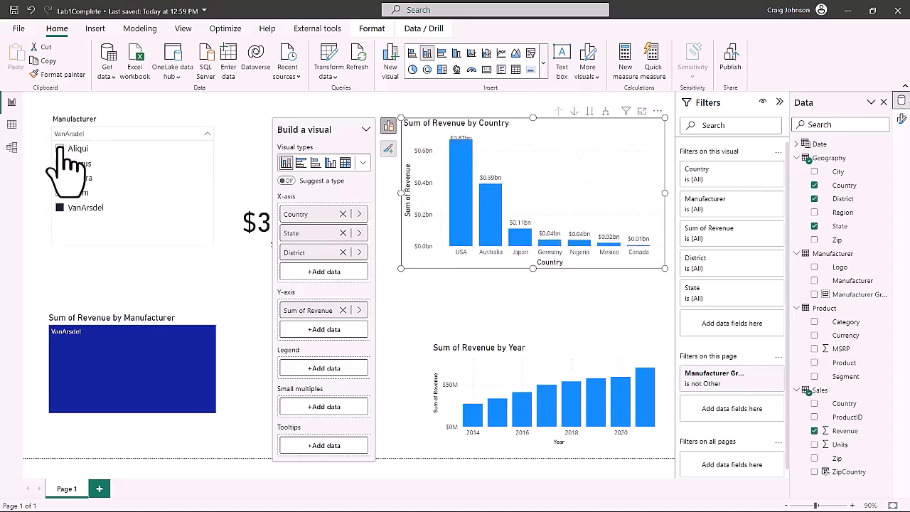
left_click(60, 147)
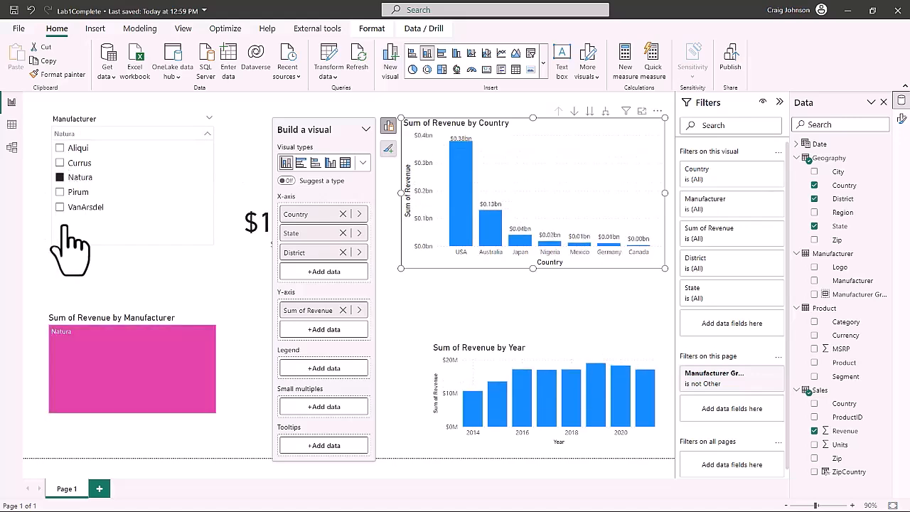
left_click(60, 208)
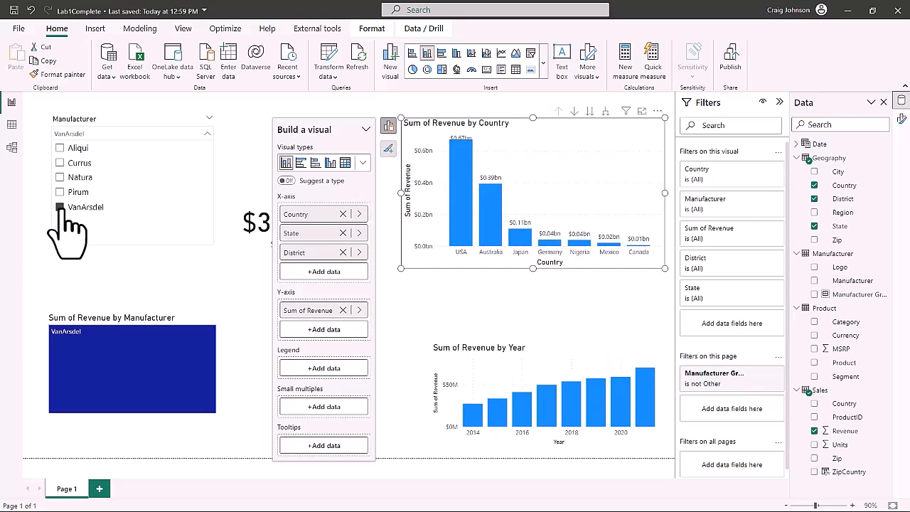
left_click(437, 325)
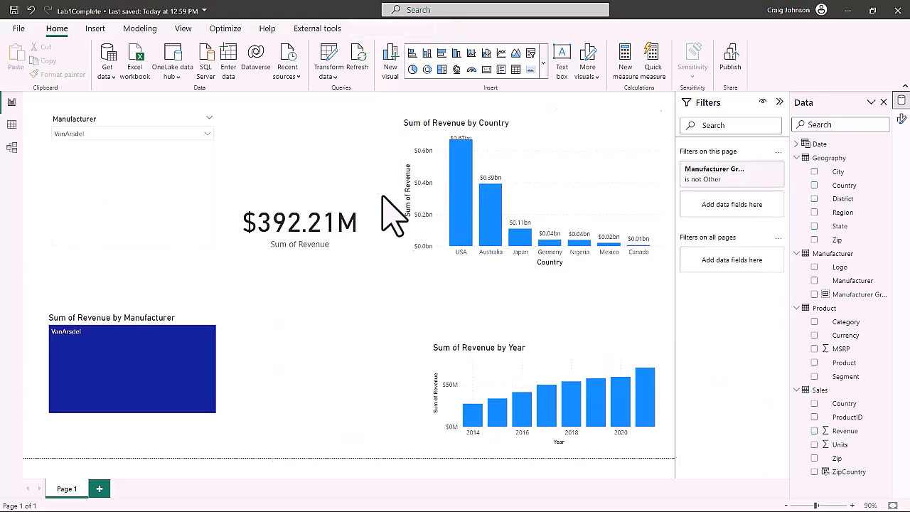
Turn on drill-down mode for the revenue by country chart, drill into Australia's states, and show the drill options for Victoria.
left_click(568, 135)
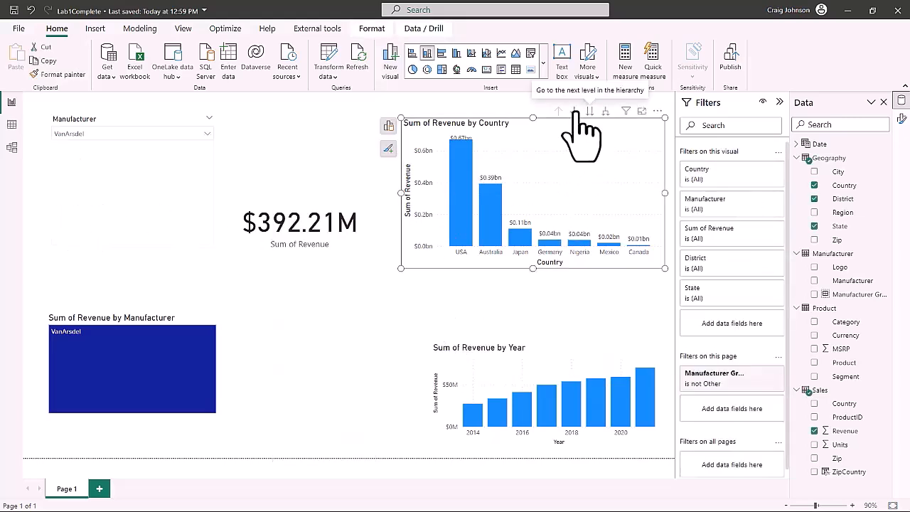
left_click(575, 112)
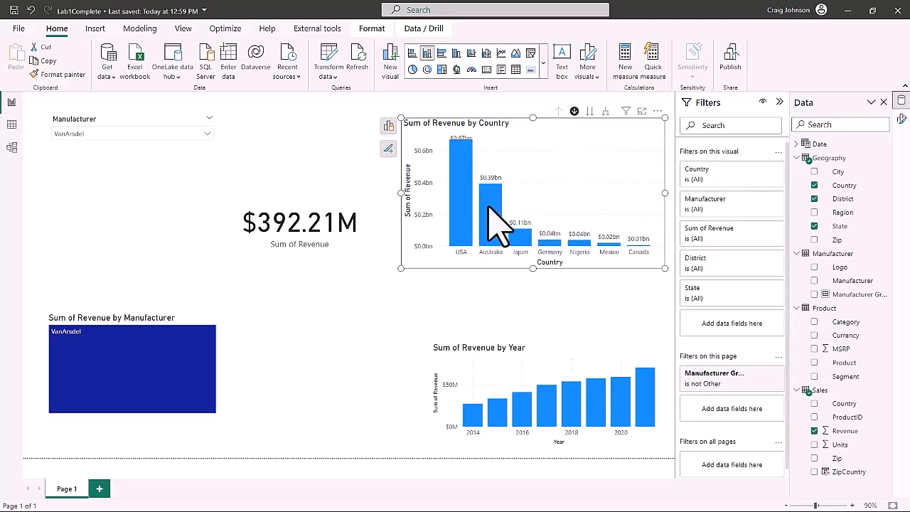
left_click(487, 207)
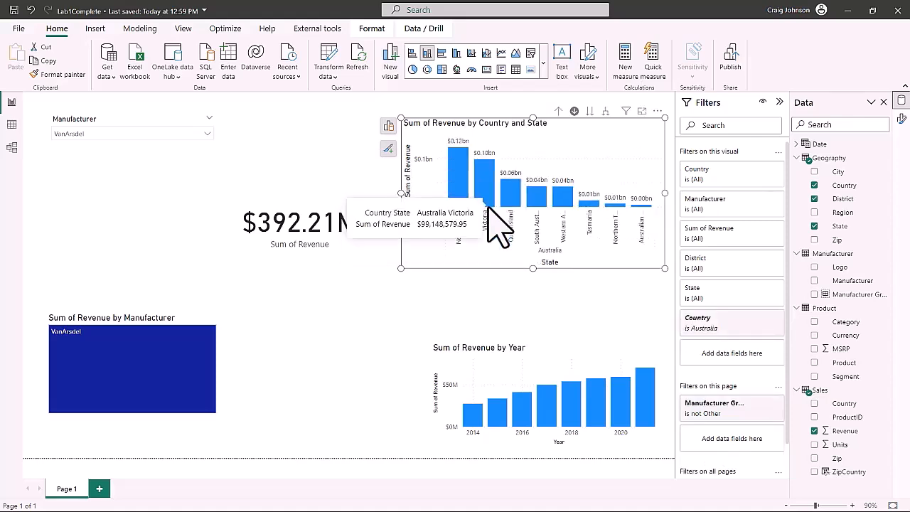
right_click(488, 208)
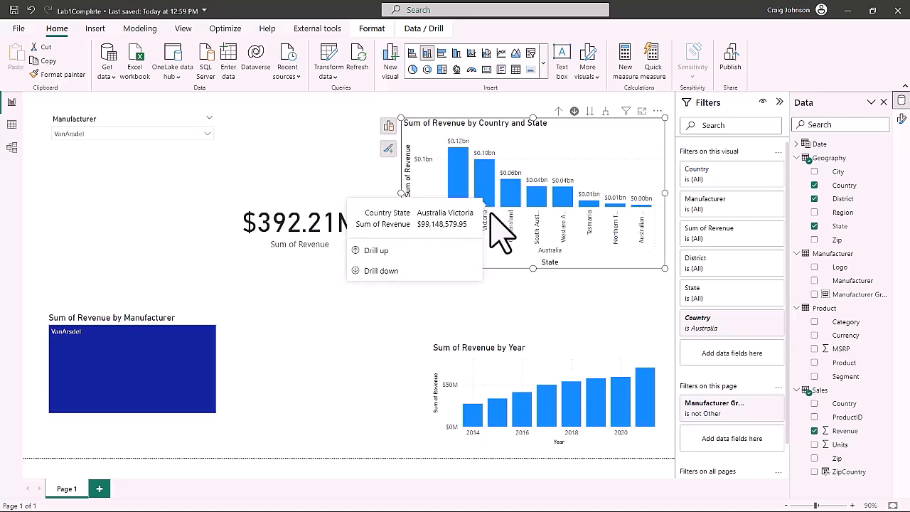
Cross-highlight the page by the latest year in the revenue by year chart, and clear the selection.
left_click(646, 389)
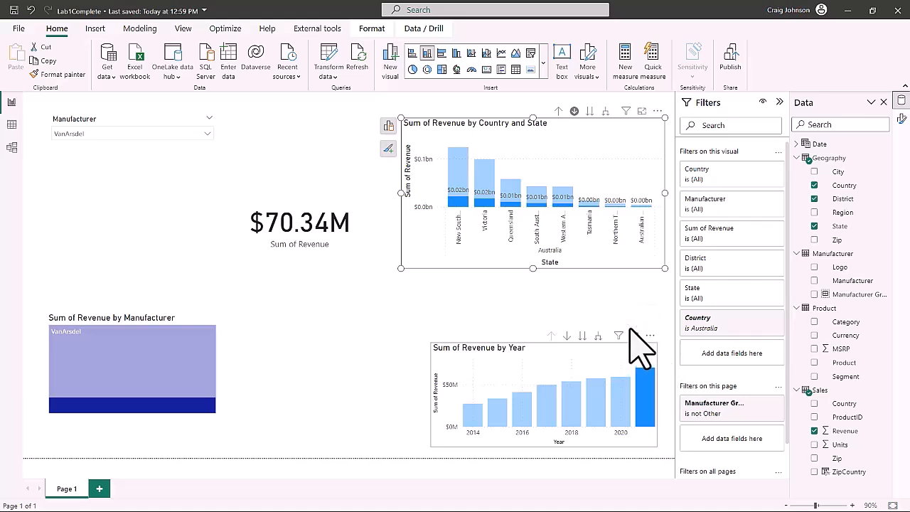
left_click(646, 392)
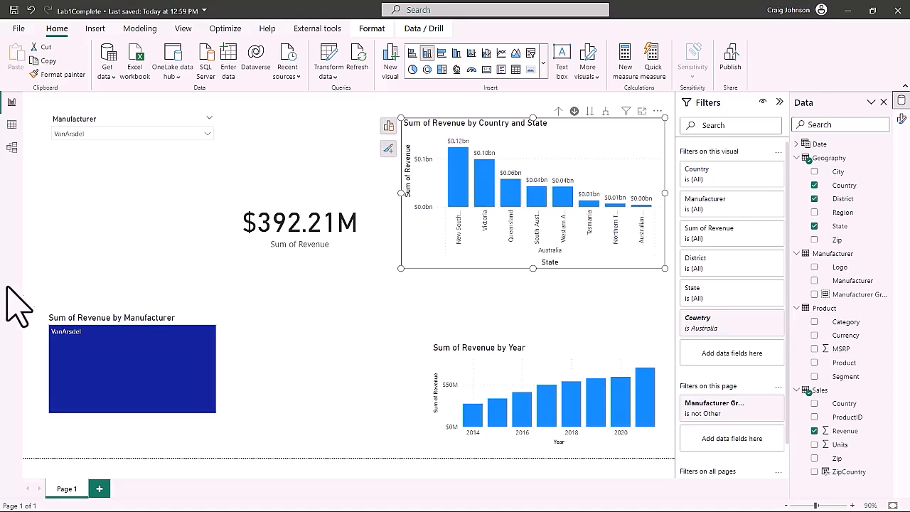
left_click(298, 327)
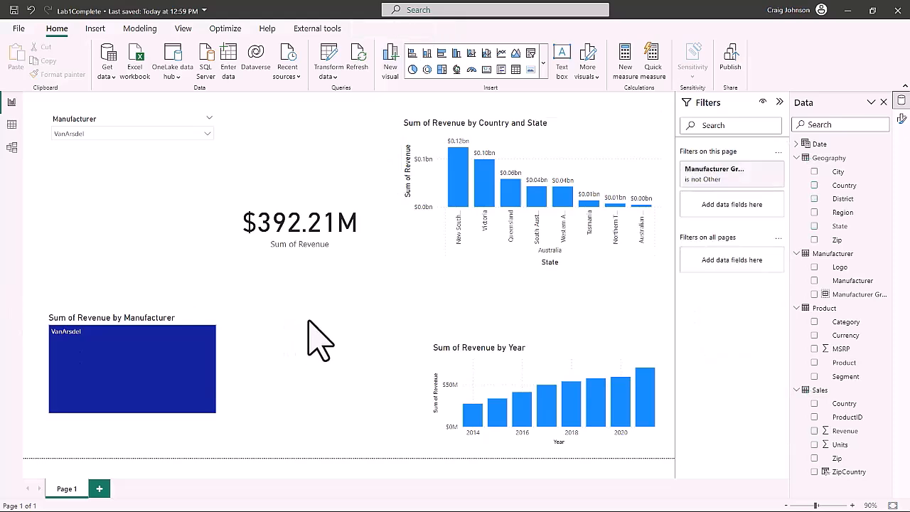
Create a hierarchy from the Product table's Category column.
right_click(883, 307)
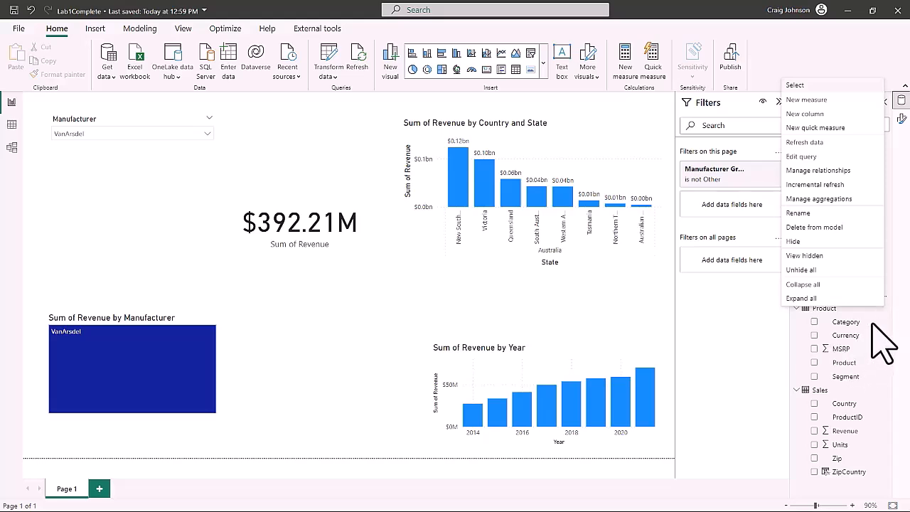
left_click(878, 322)
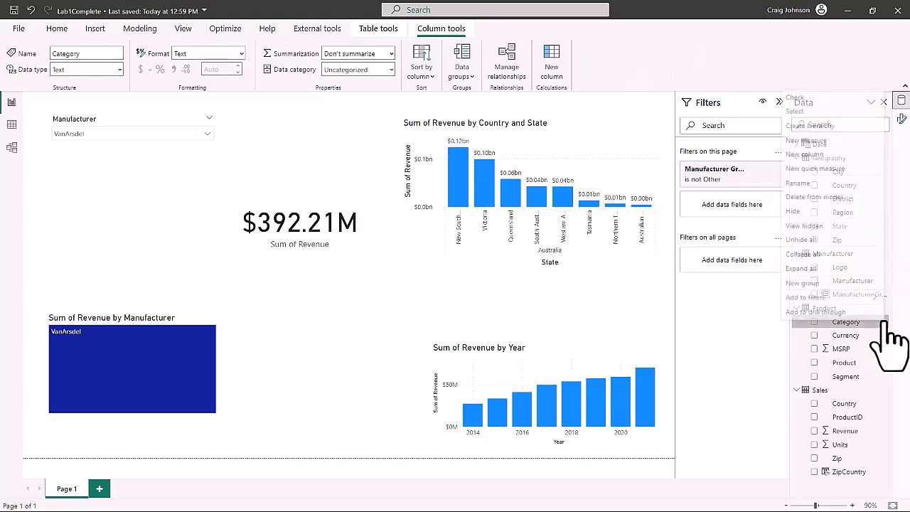
left_click(813, 126)
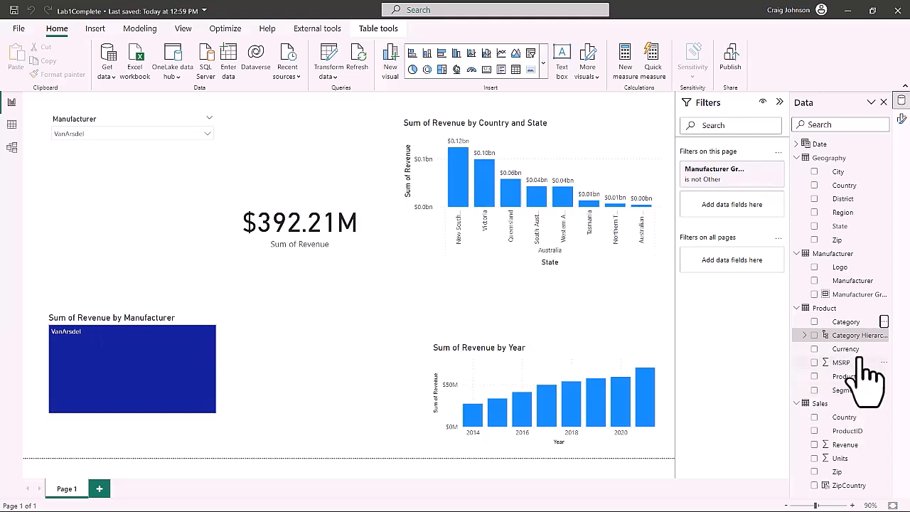
Add the Product table's Segment and Product columns as levels of the Category hierarchy.
left_click(802, 336)
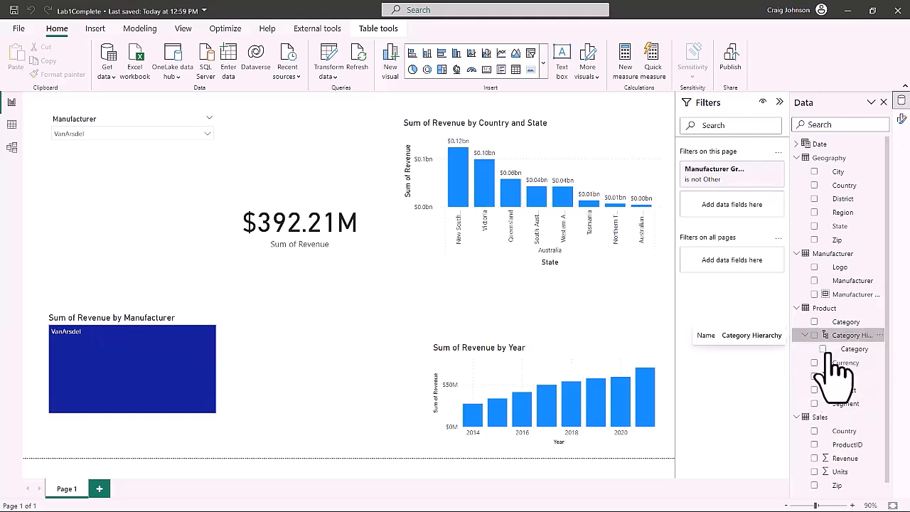
left_click(878, 404)
mouse_move(805, 208)
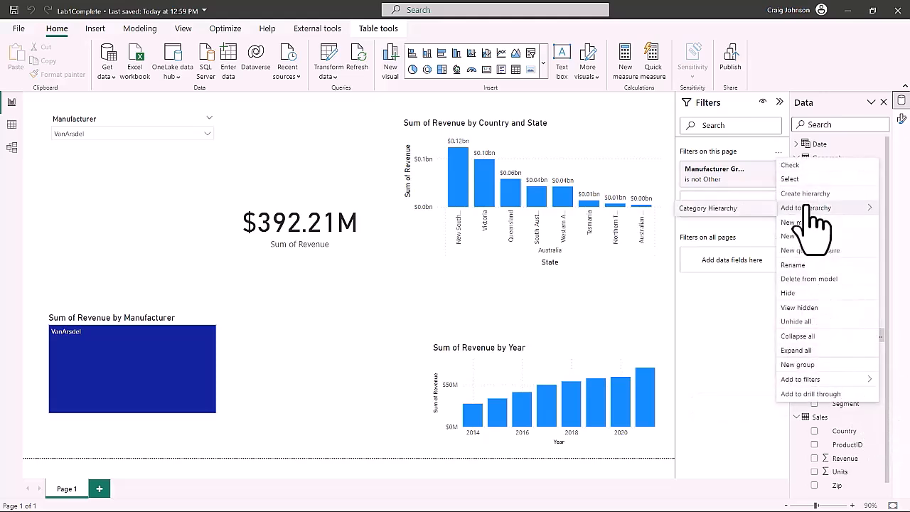
left_click(716, 209)
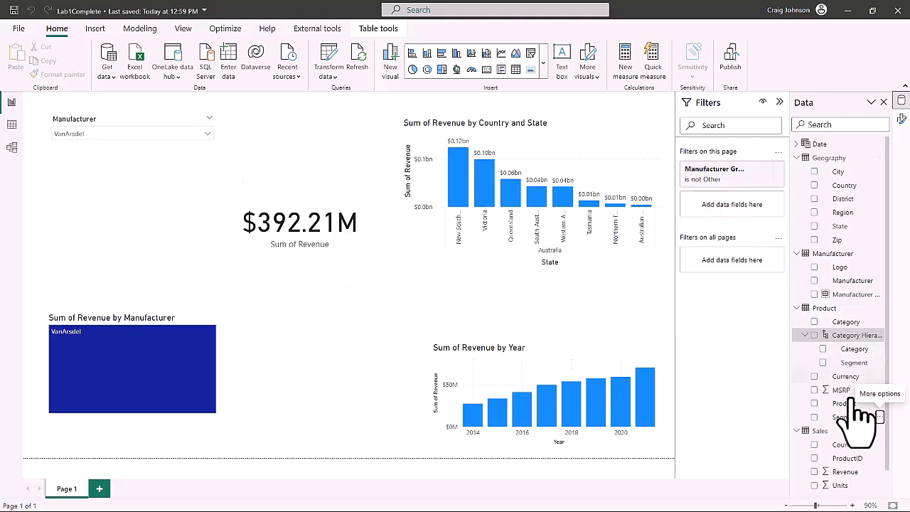
left_click(867, 403)
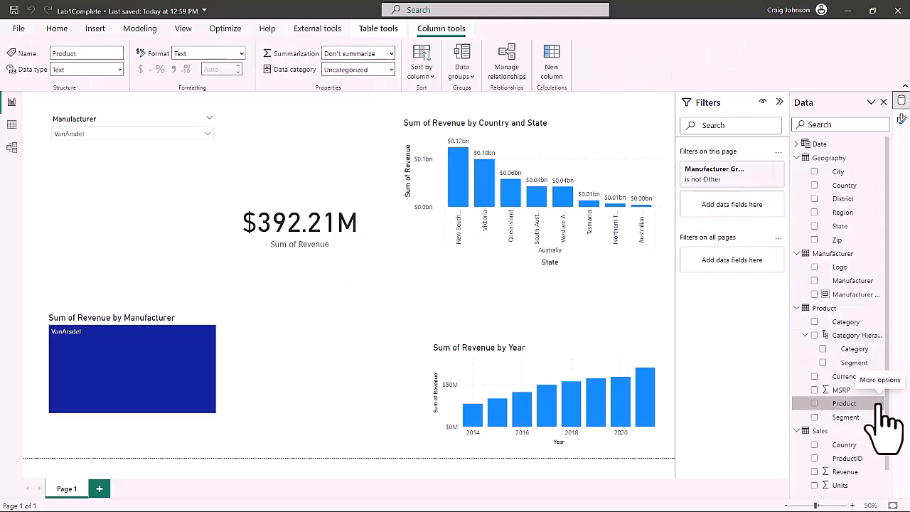
left_click(878, 404)
mouse_move(801, 210)
left_click(712, 211)
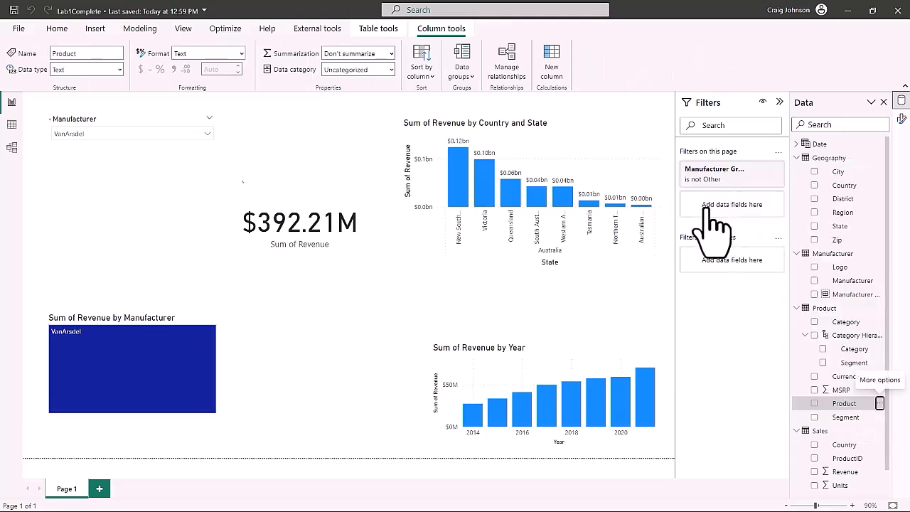
Rename the Category hierarchy as Product Hierarchy and deselect it.
left_click(850, 337)
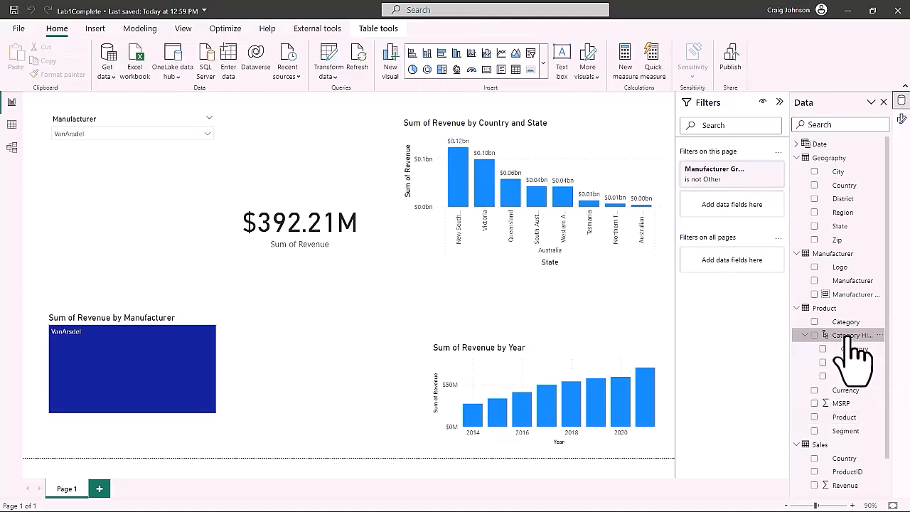
double_click(851, 336)
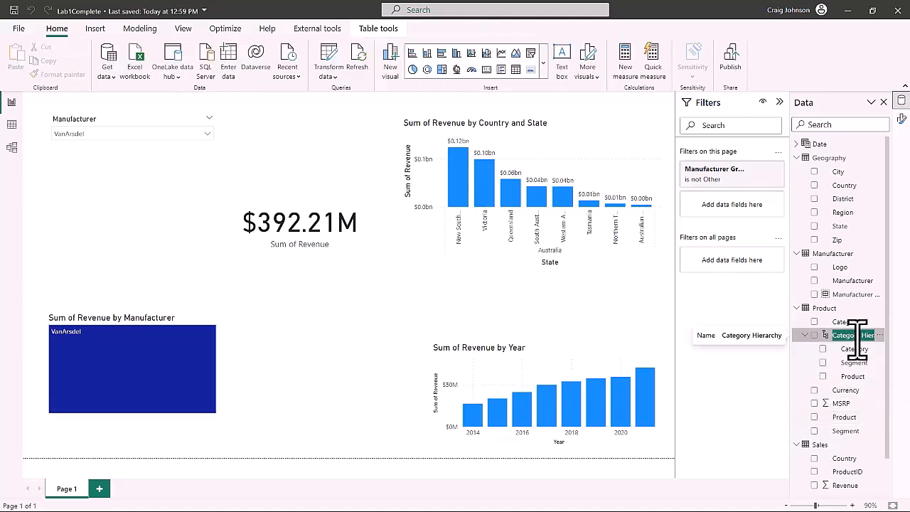
type("P")
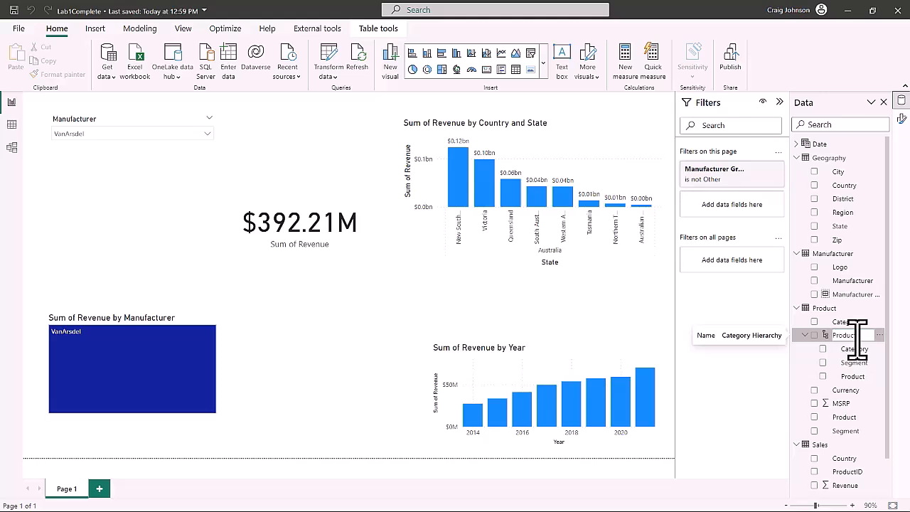
type("roduct Hierarchy")
key("Return")
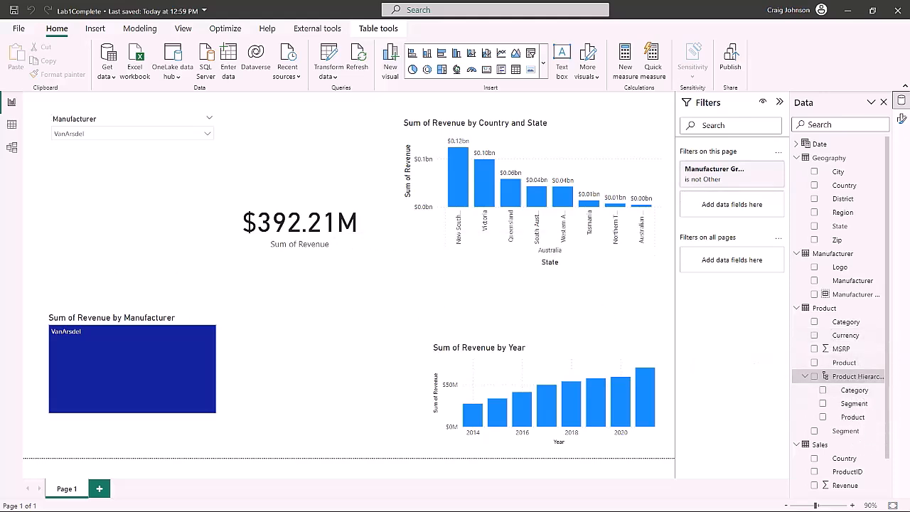
left_click(341, 308)
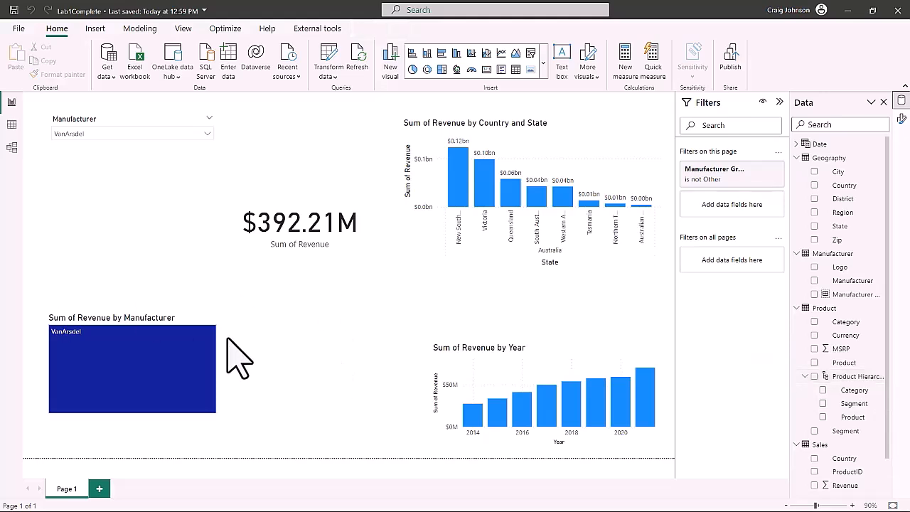
Move the revenue by manufacturer treemap up below the Manufacturer slicer, and insert a clustered bar chart in the freed space.
left_click_drag(159, 327, 155, 200)
left_click(212, 361)
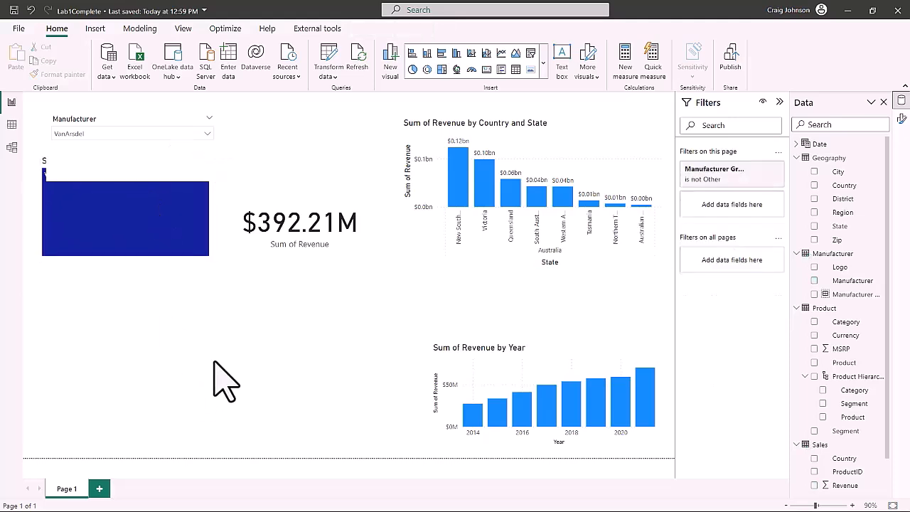
left_click(442, 53)
left_click_drag(193, 290, 208, 301)
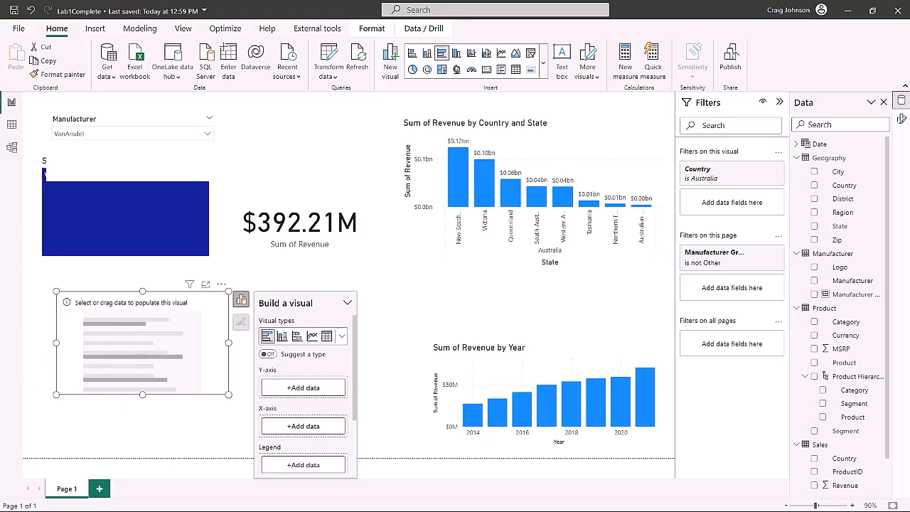
Put Product Hierarchy on the new bar chart's Y-axis and the Sales table's Revenue on its X-axis.
left_click(299, 388)
left_click(365, 221)
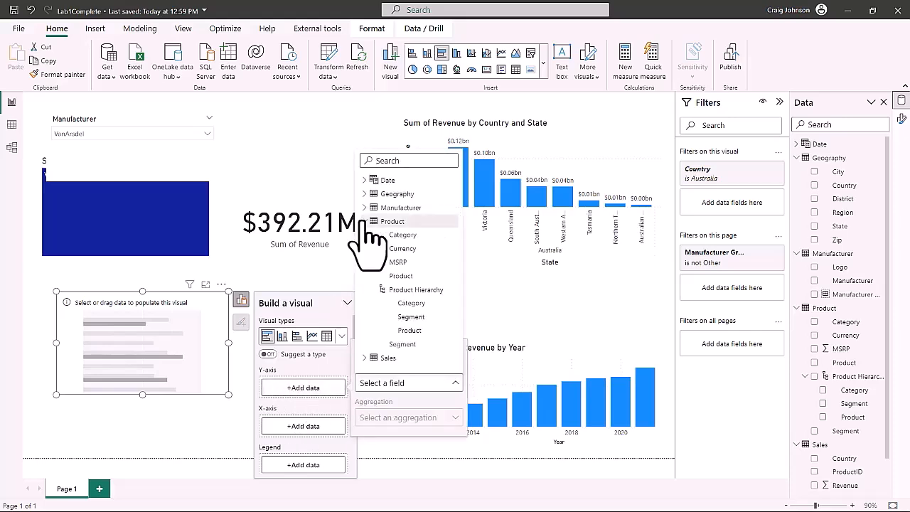
left_click(415, 290)
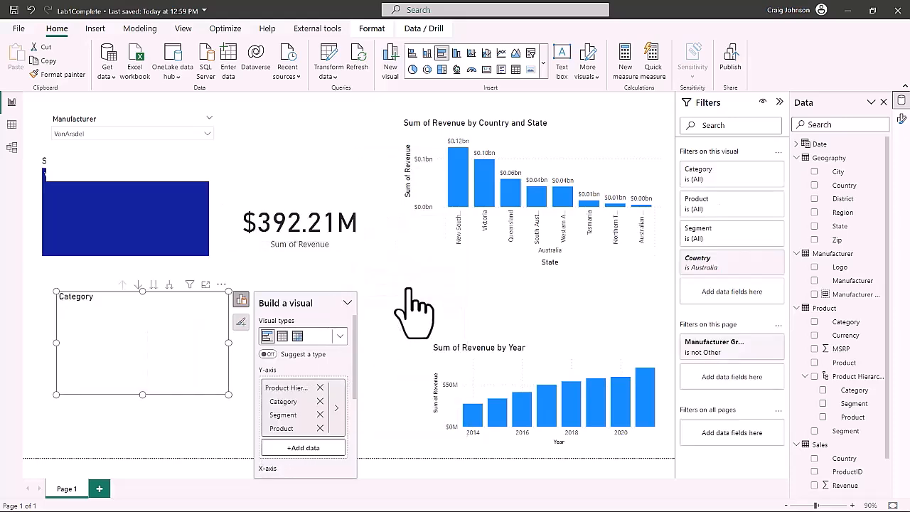
scroll(324, 437, "down", 3)
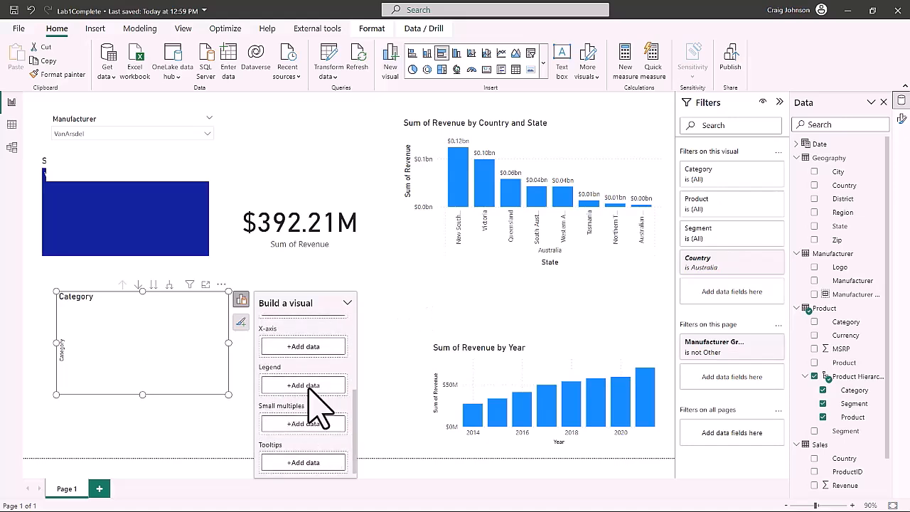
left_click(304, 346)
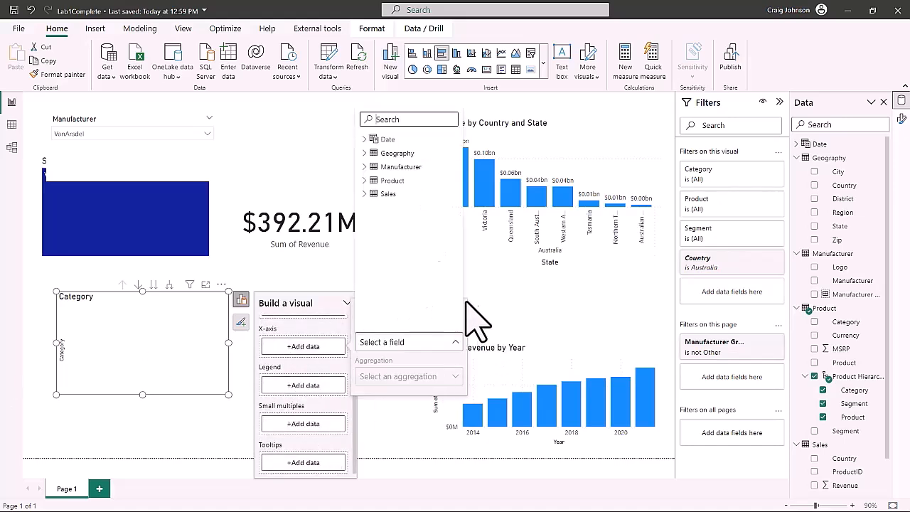
left_click(371, 194)
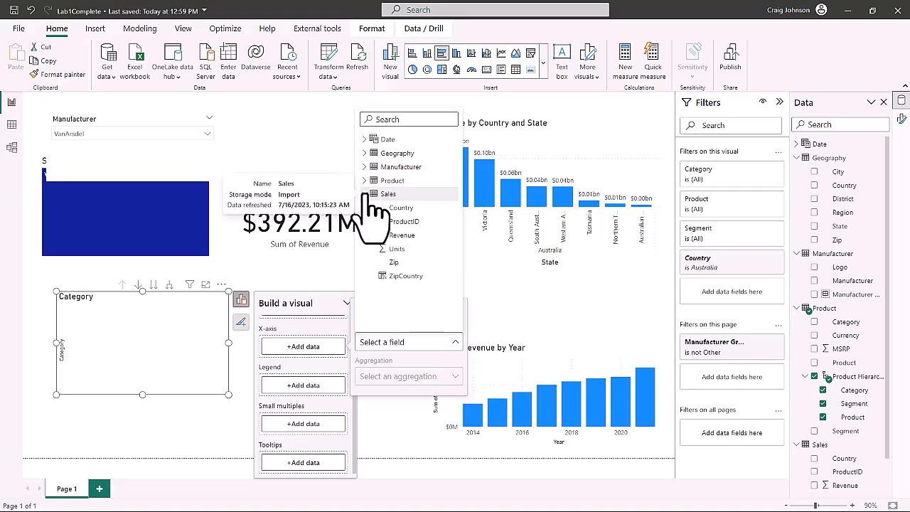
left_click(392, 236)
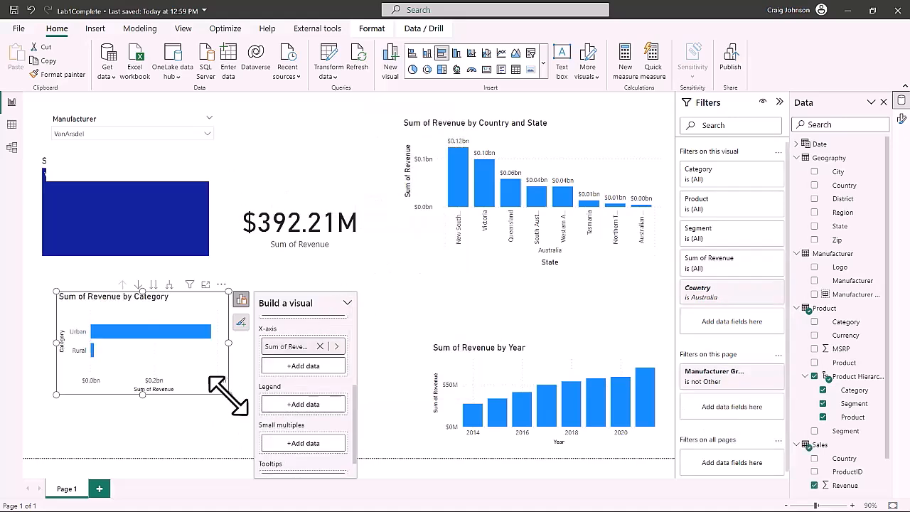
Enlarge the revenue by category chart, and move it through the hierarchy's Segment level to the Product level.
left_click_drag(228, 393, 279, 412)
left_click(262, 398)
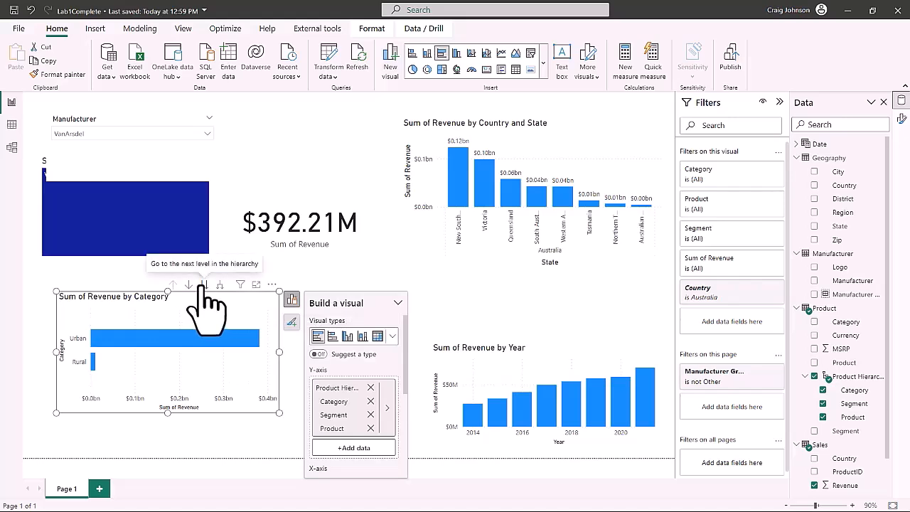
left_click(203, 284)
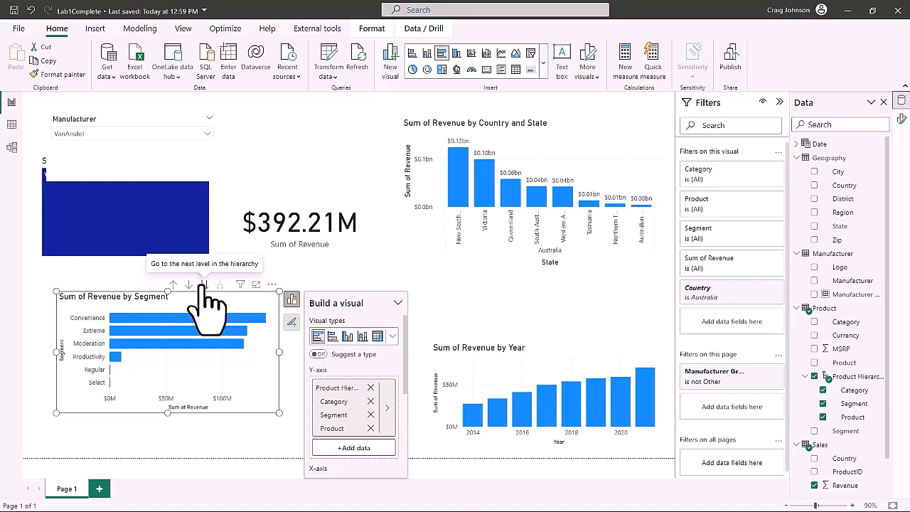
left_click(203, 285)
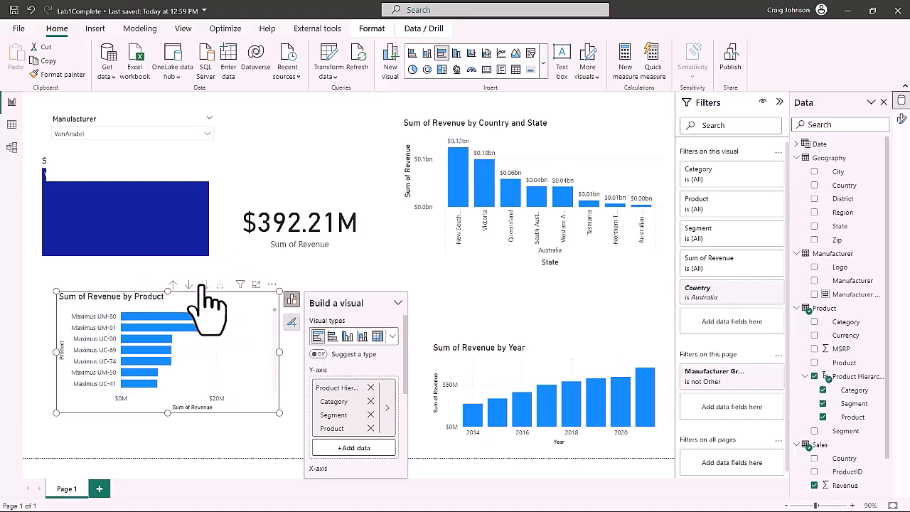
Drill the product revenue bar chart back up to Category, and move it to the hierarchy's Segment level.
left_click(172, 285)
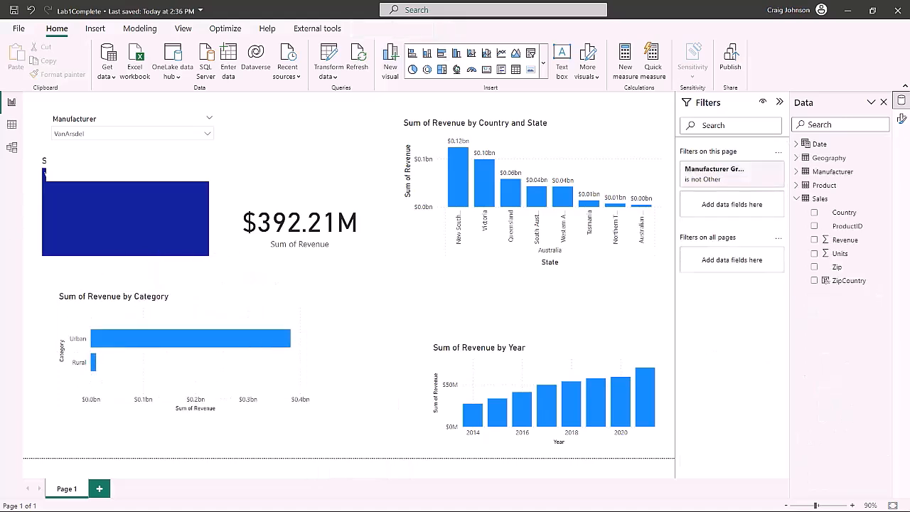
left_click(225, 302)
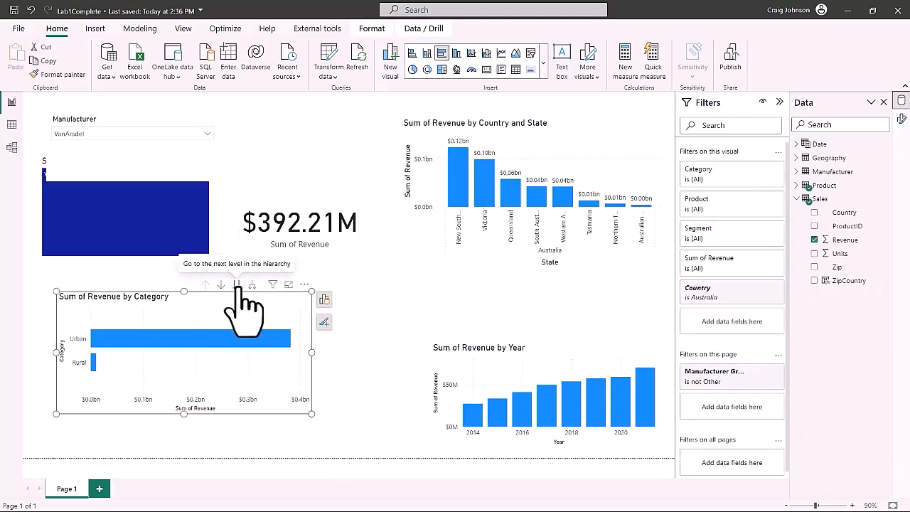
left_click(237, 284)
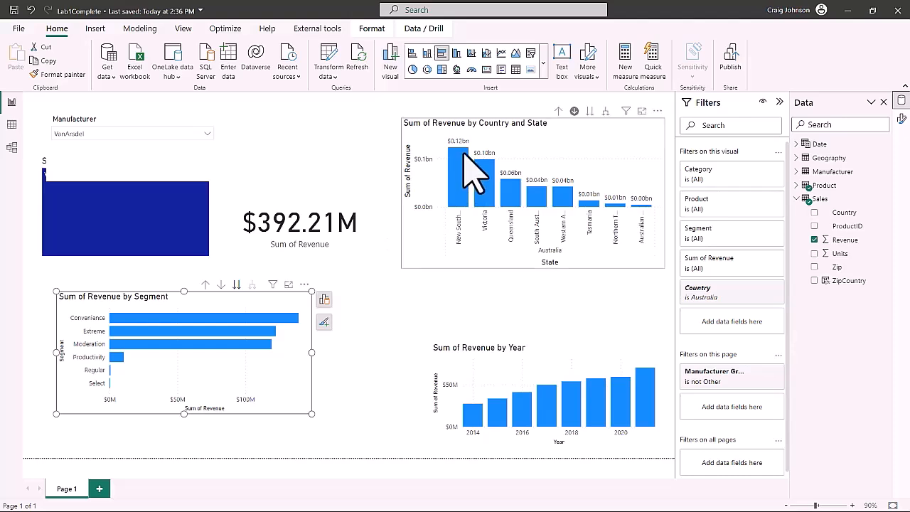
Convert the revenue by segment bar chart into a matrix.
left_click(542, 63)
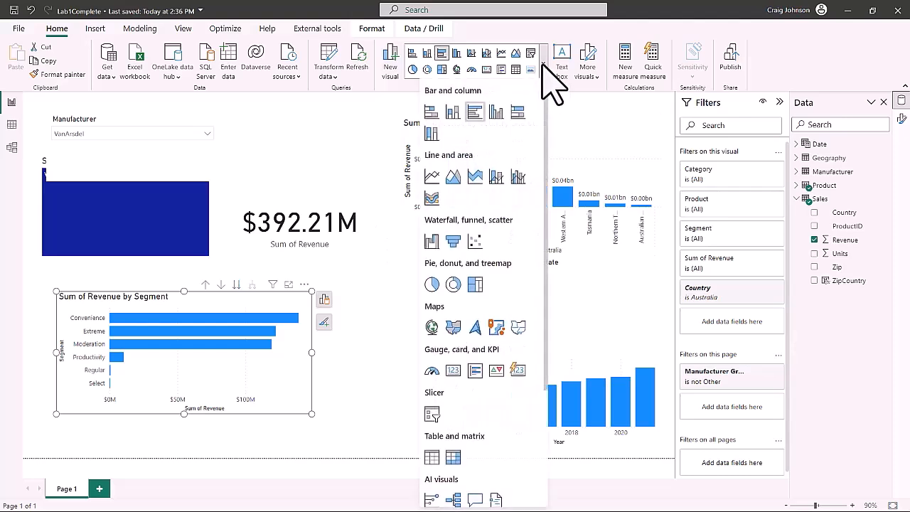
scroll(445, 462, "down", 1)
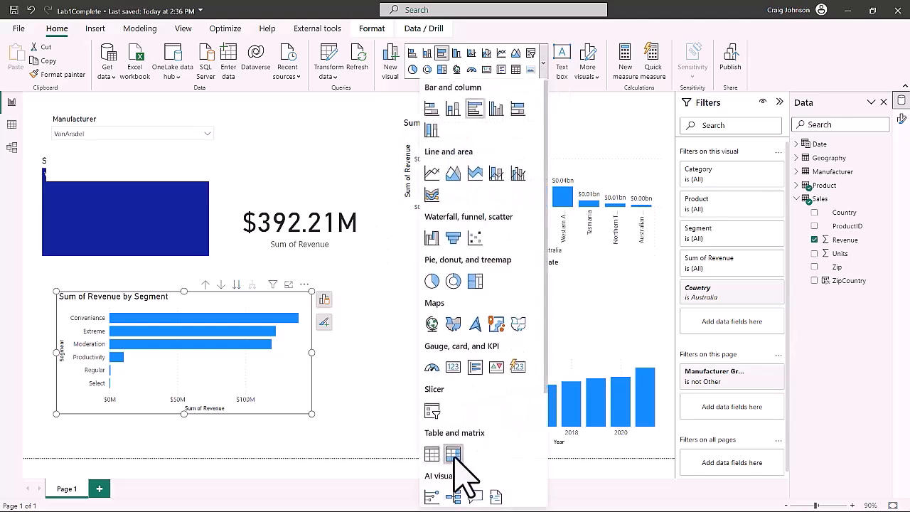
left_click(452, 455)
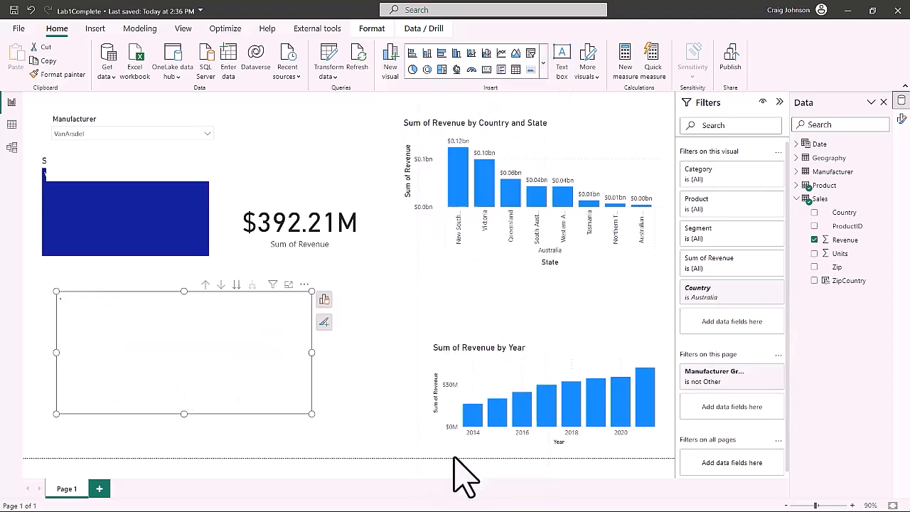
Switch the matrix between the Product and Segment levels of the hierarchy, ending on Segment.
left_click(237, 285)
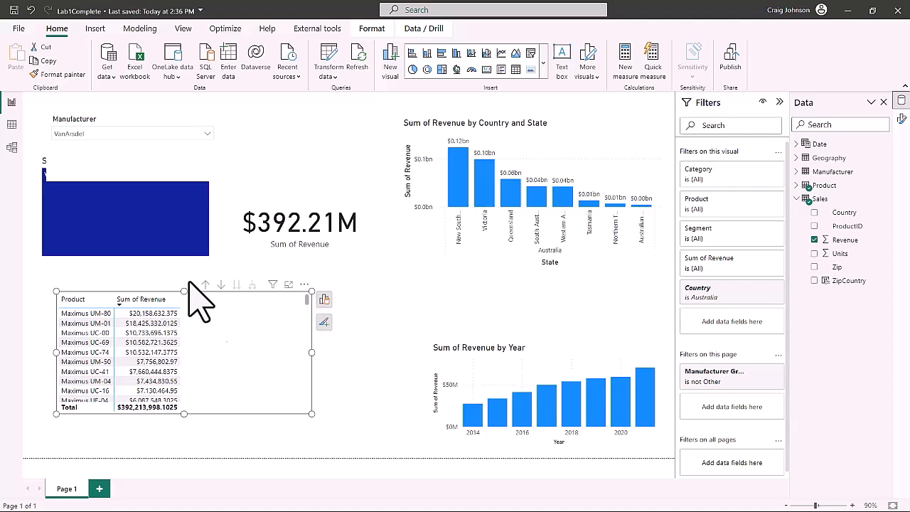
left_click(205, 284)
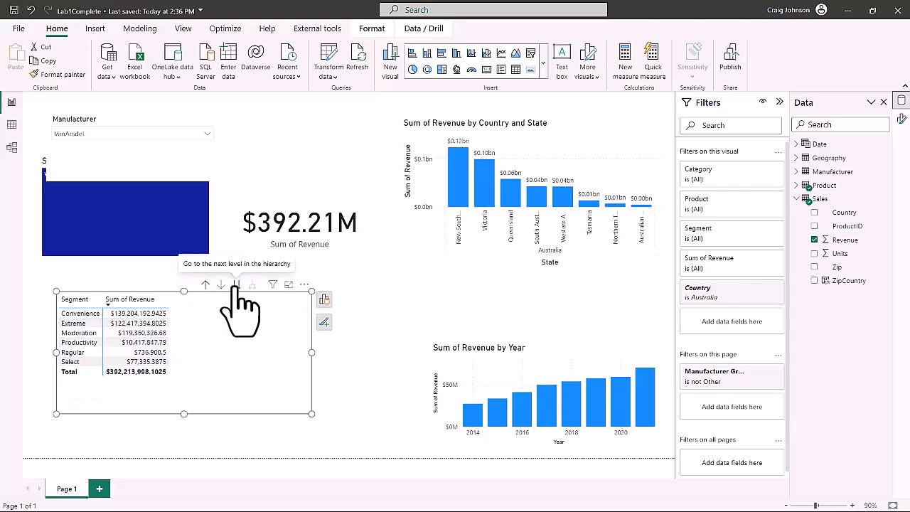
left_click(237, 285)
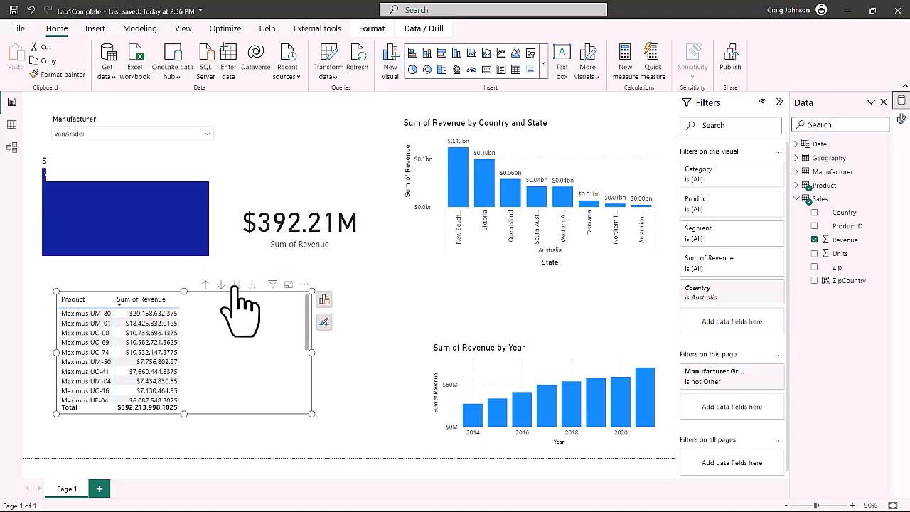
left_click(205, 284)
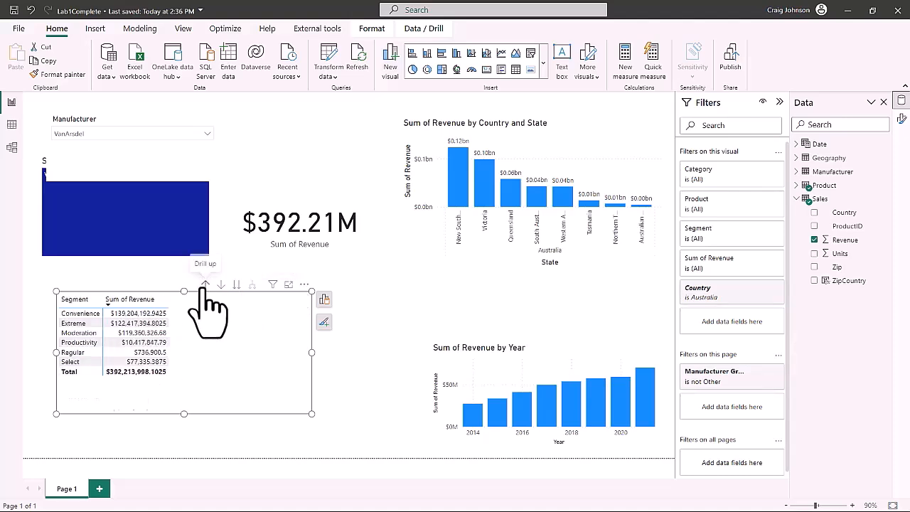
Add the Sales table's Revenue to the matrix's values a second time.
left_click(324, 299)
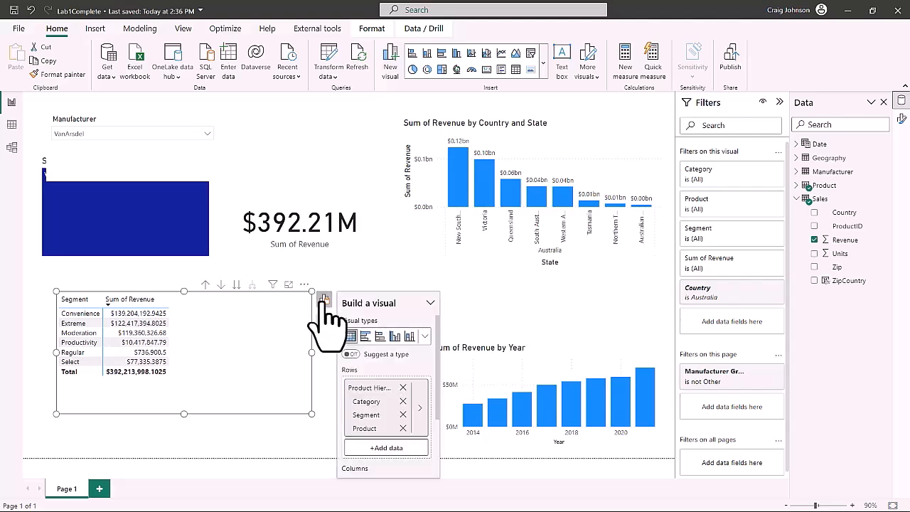
scroll(363, 466, "down", 2)
left_click(375, 463)
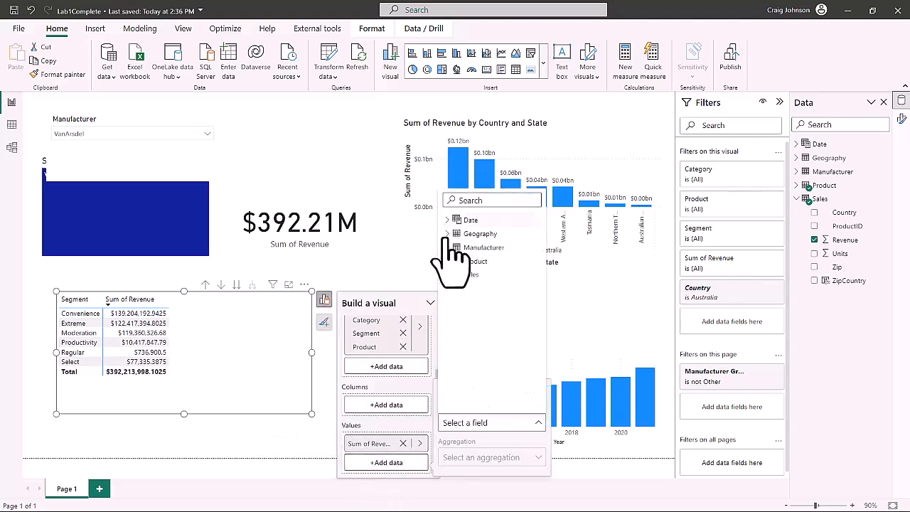
left_click(454, 274)
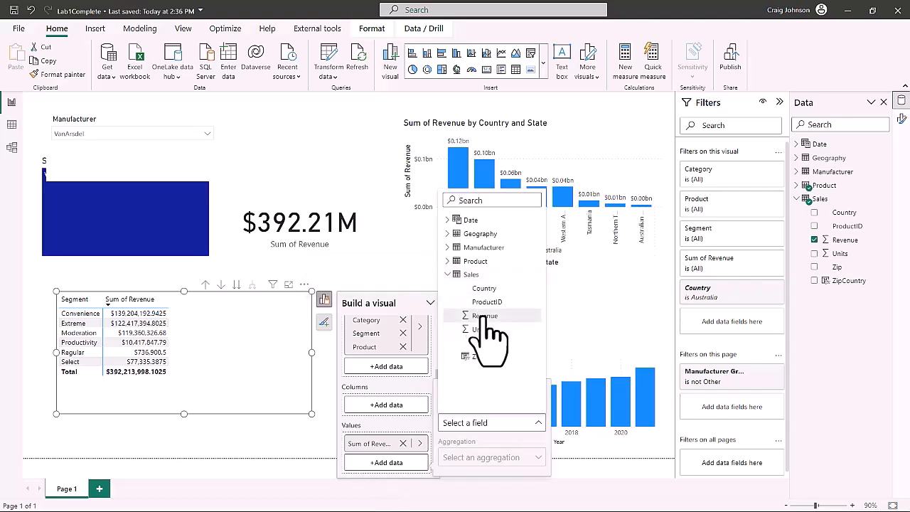
left_click(472, 315)
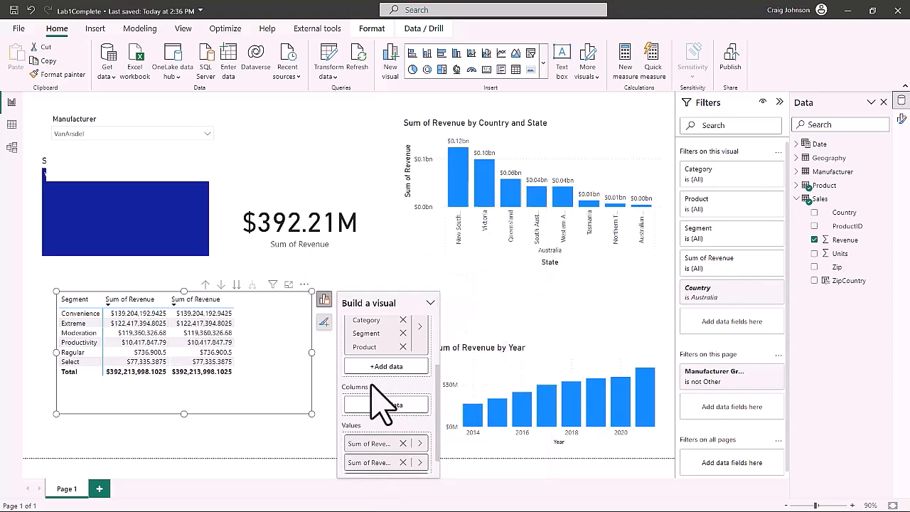
Show the matrix's second Sum of Revenue value as percent of grand total.
left_click(387, 464)
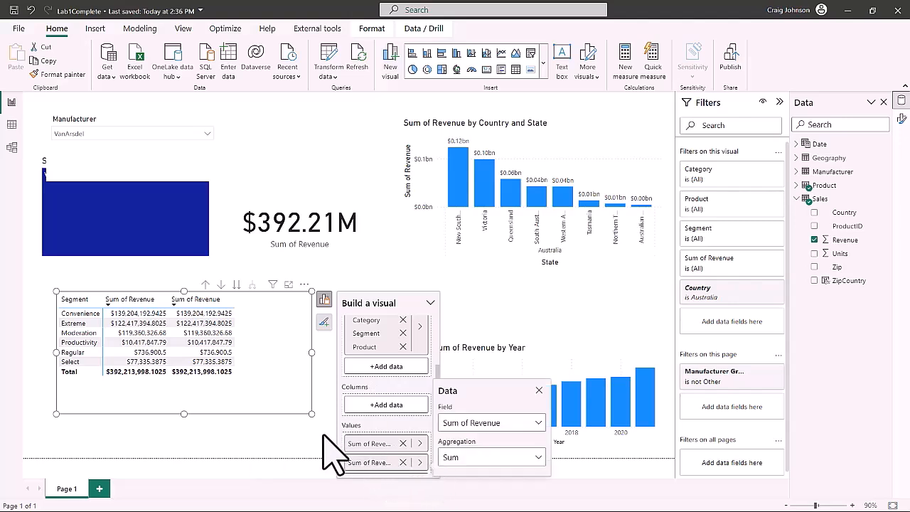
right_click(376, 462)
mouse_move(425, 449)
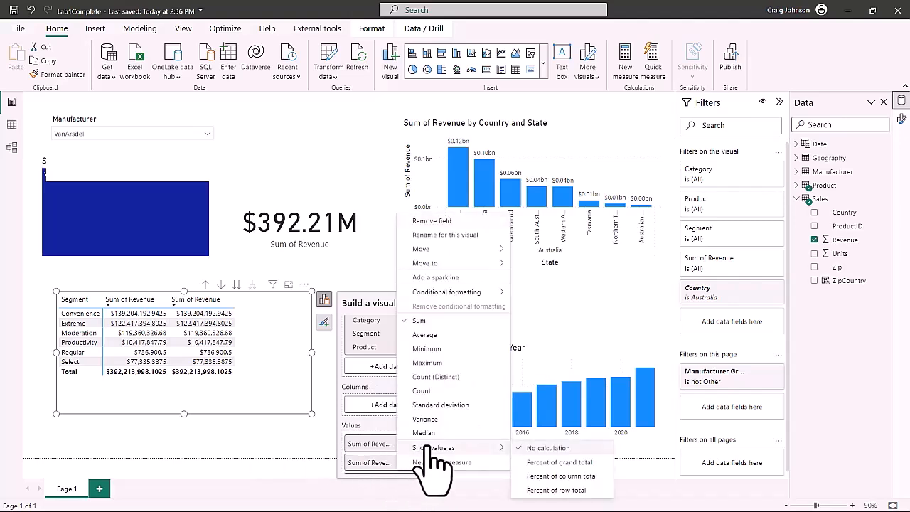
left_click(548, 462)
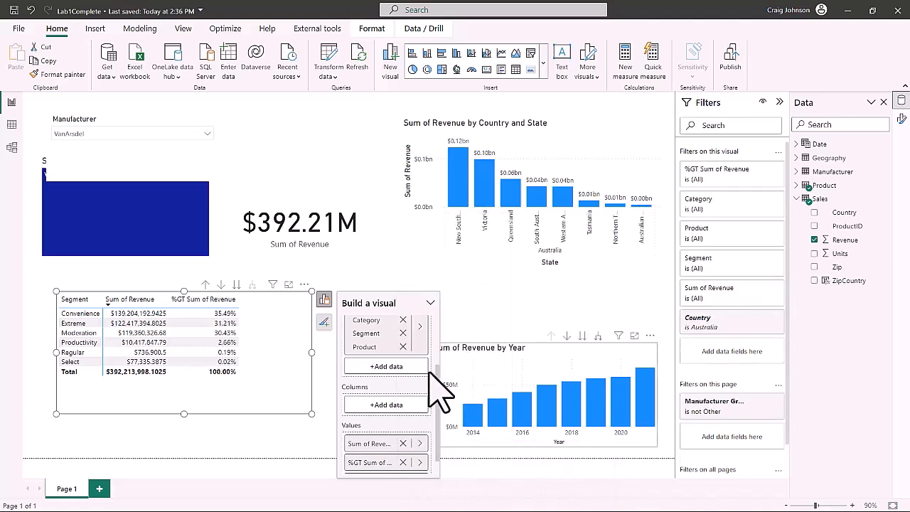
left_click(325, 393)
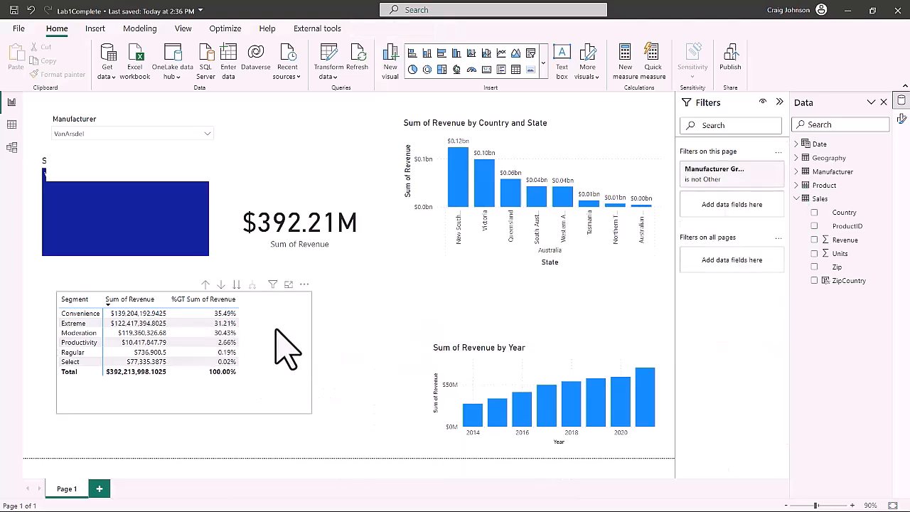
left_click(276, 330)
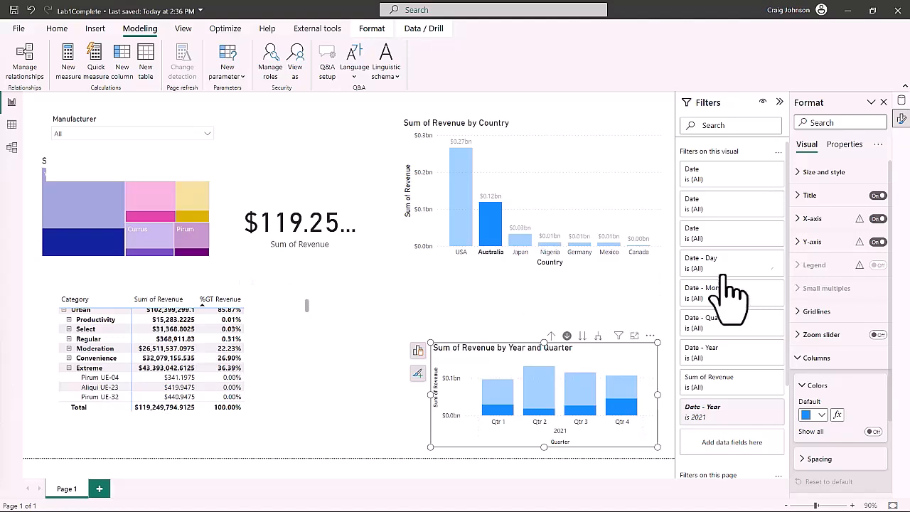
Create a new measure in the Sales table and name it PY Sales in its formula.
left_click(900, 101)
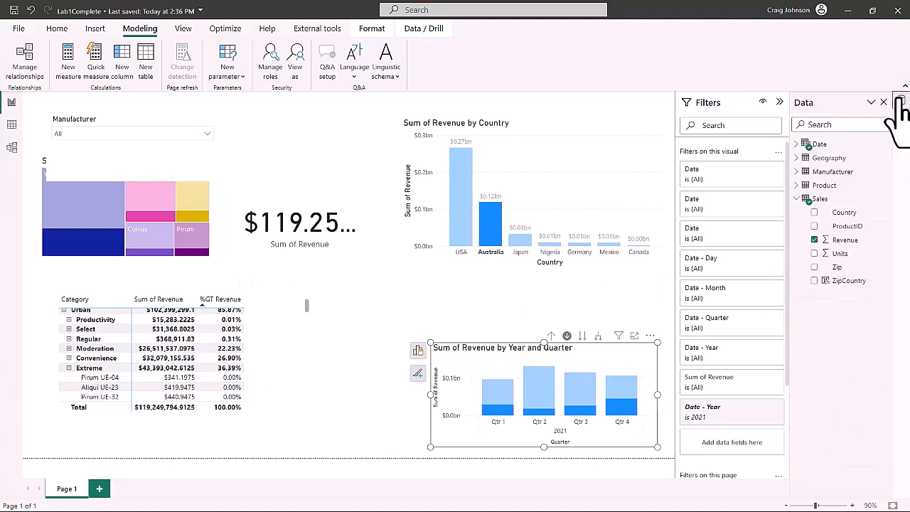
left_click(885, 200)
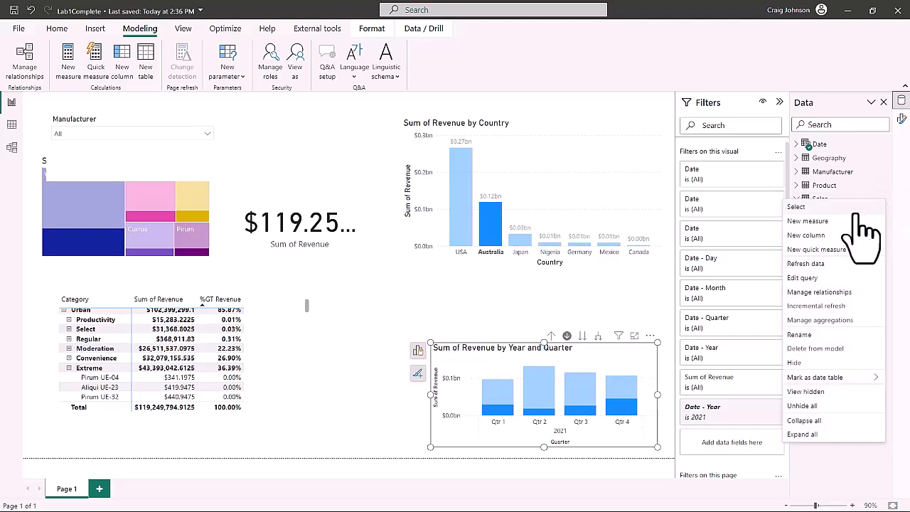
left_click(814, 221)
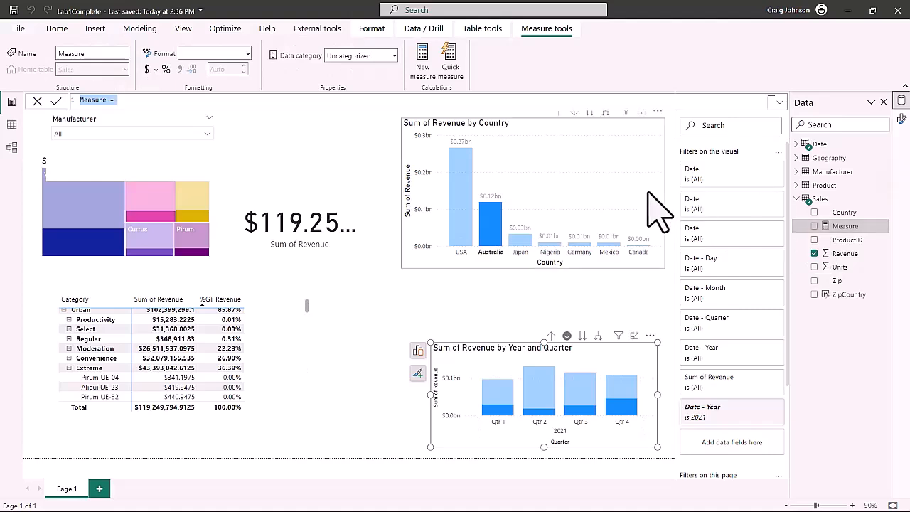
type("PY Sales =")
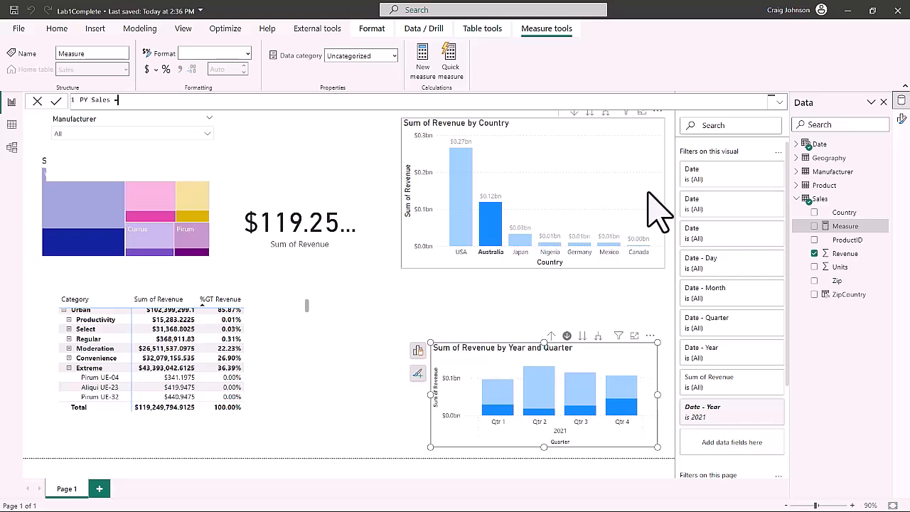
Begin the PY Sales formula with CALCULATE(SUM(Sales[Revenue]), leaving it ready for a filter argument.
type(" CAL")
key("Tab")
type("SUM")
key("Tab")
type("sal")
key("Down")
key("Down")
key("Down")
key("Down")
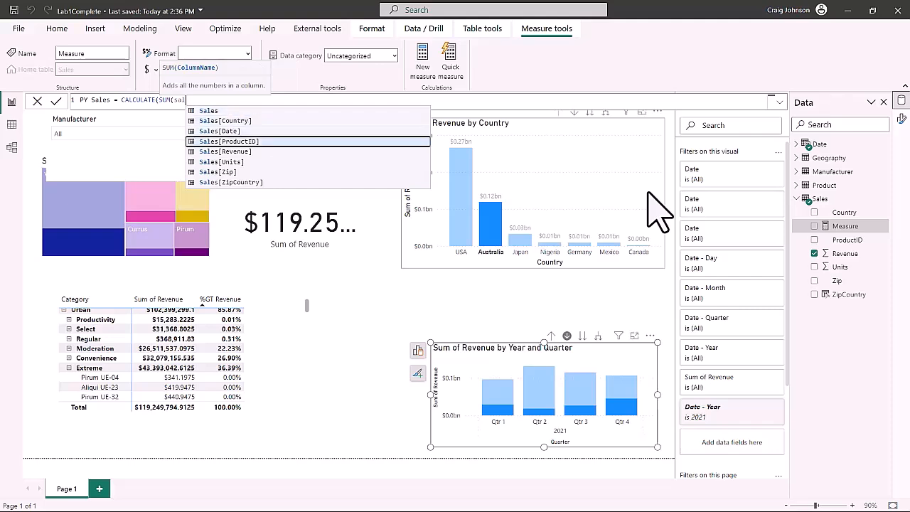
key("Tab")
type("),")
key("BackSpace")
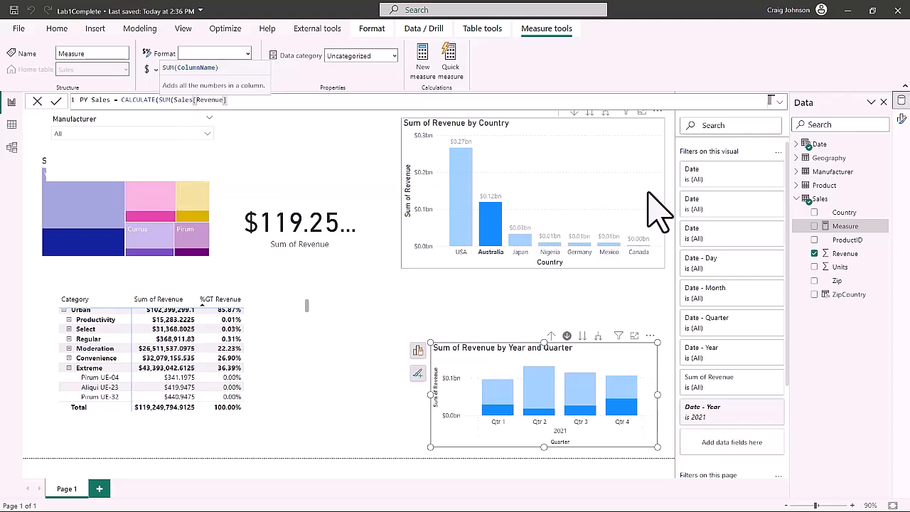
type(",")
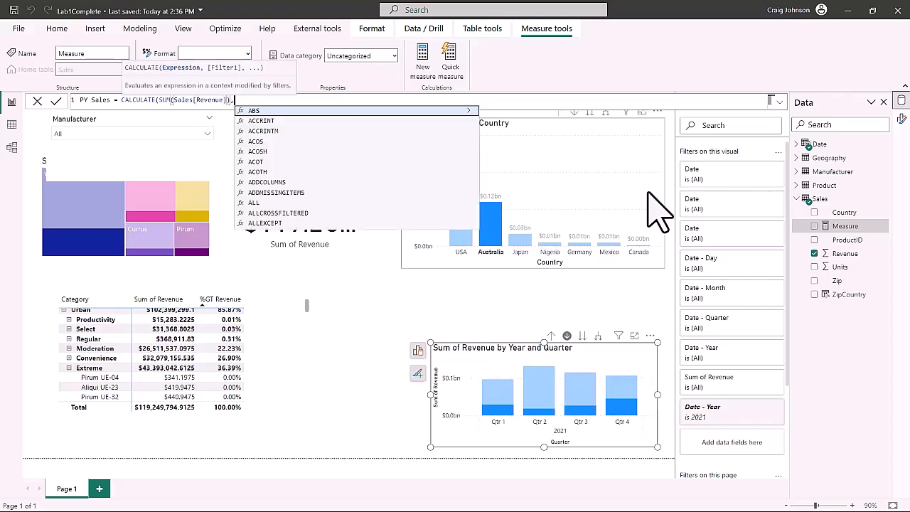
Complete the PY Sales formula with the filter SAMEPERIODLASTYEAR('Date'[Date])) and commit the measure.
type("same")
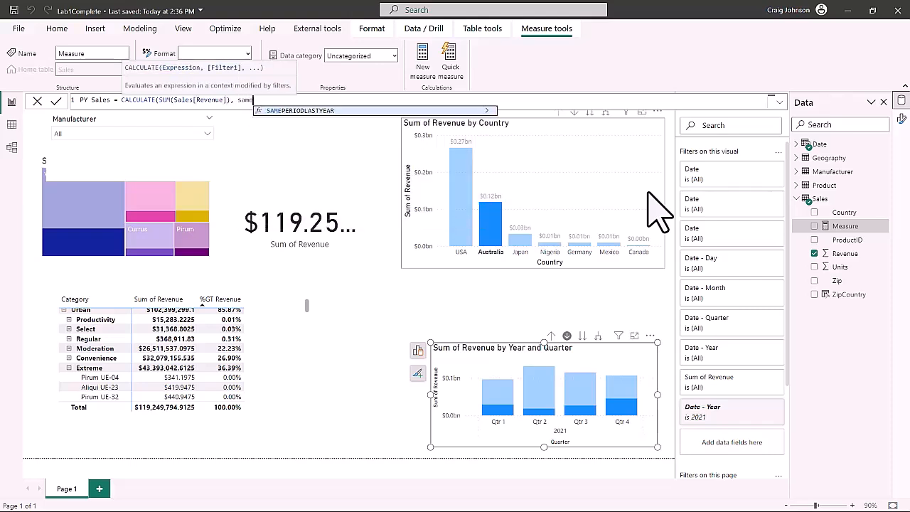
key("Tab")
type("date")
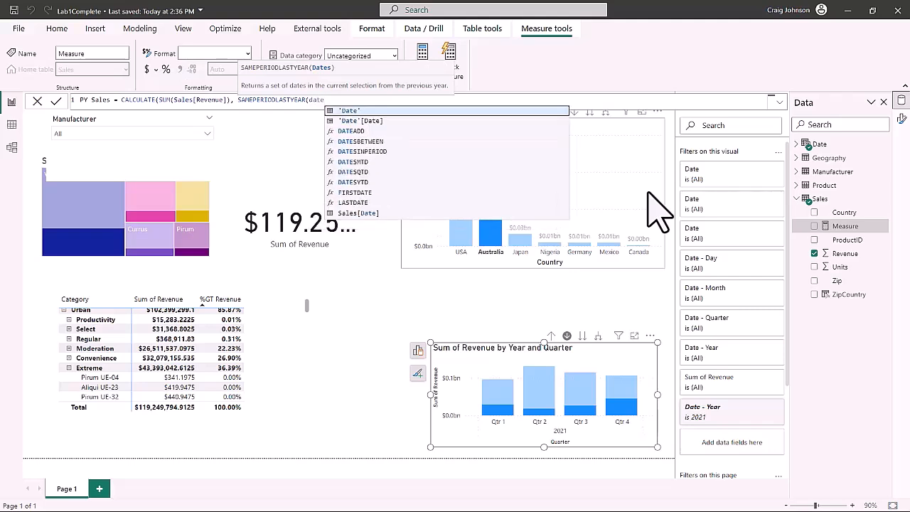
key("Down")
key("Tab")
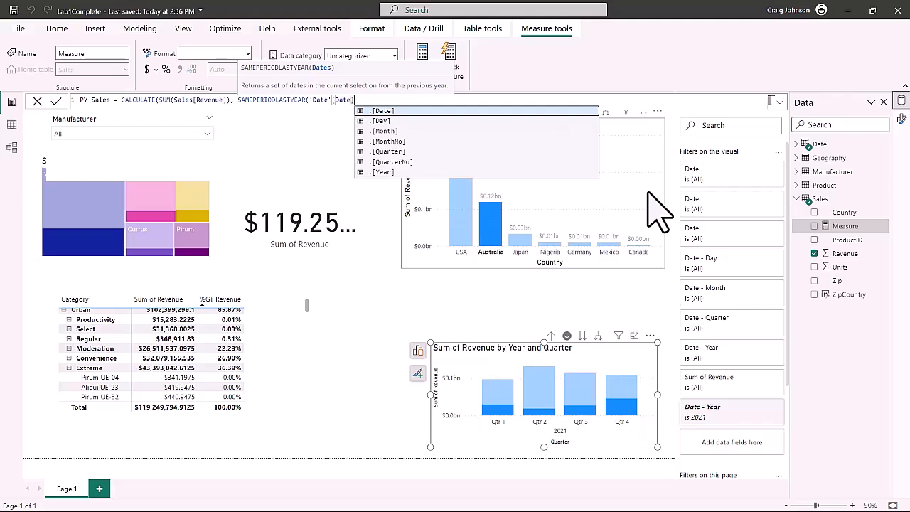
type("))")
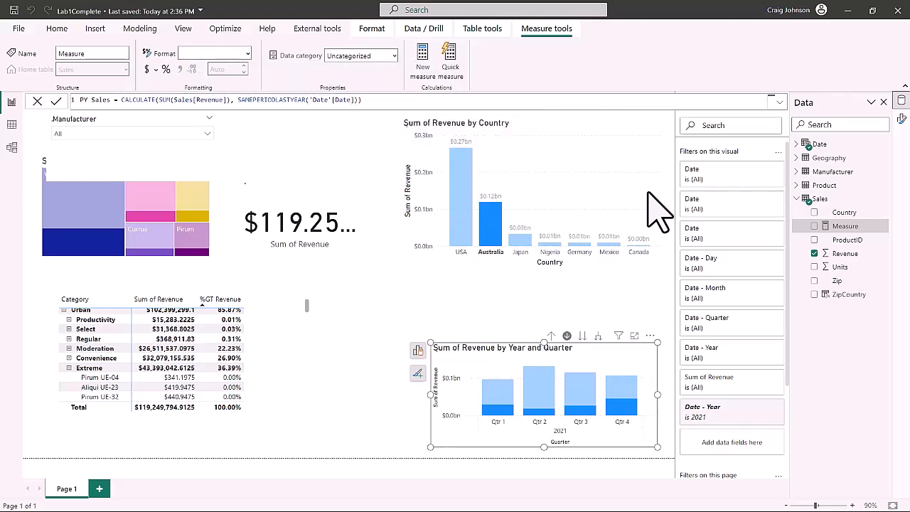
key("Return")
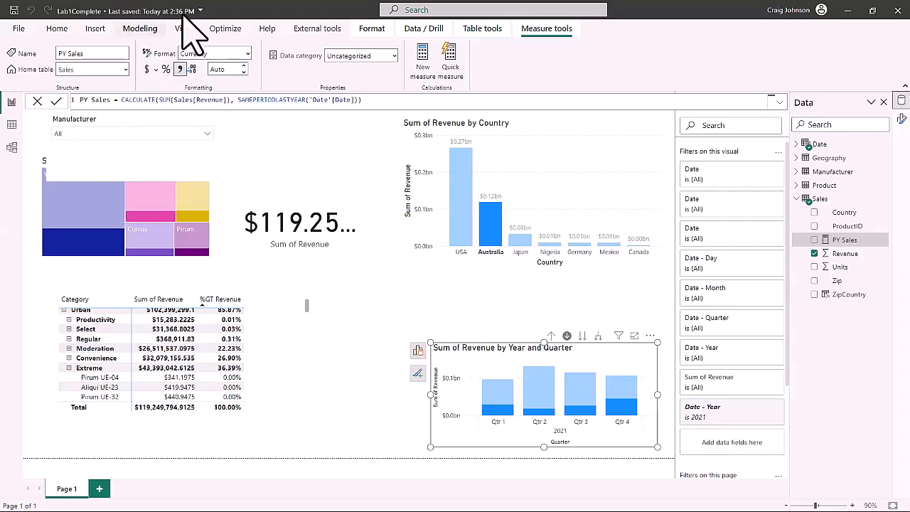
Create a new measure in the Sales table and name it % Growth in its formula.
left_click(94, 29)
left_click(137, 30)
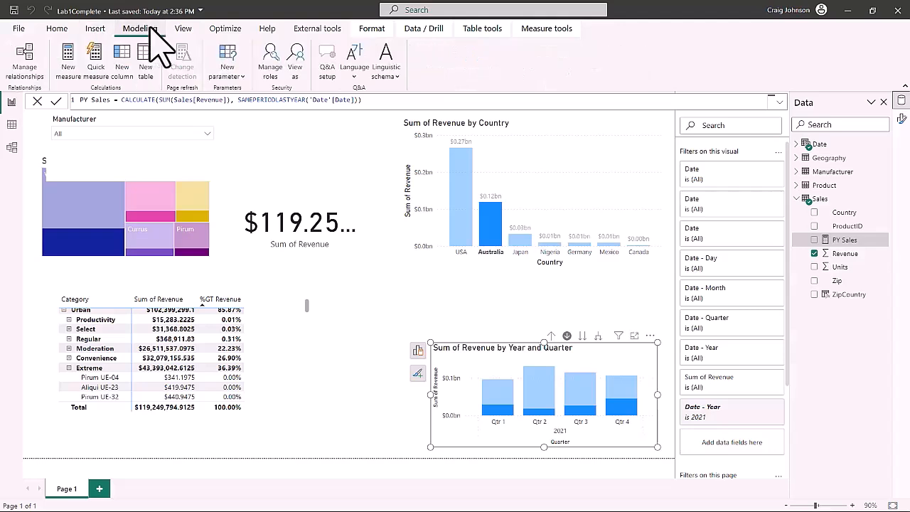
left_click(80, 84)
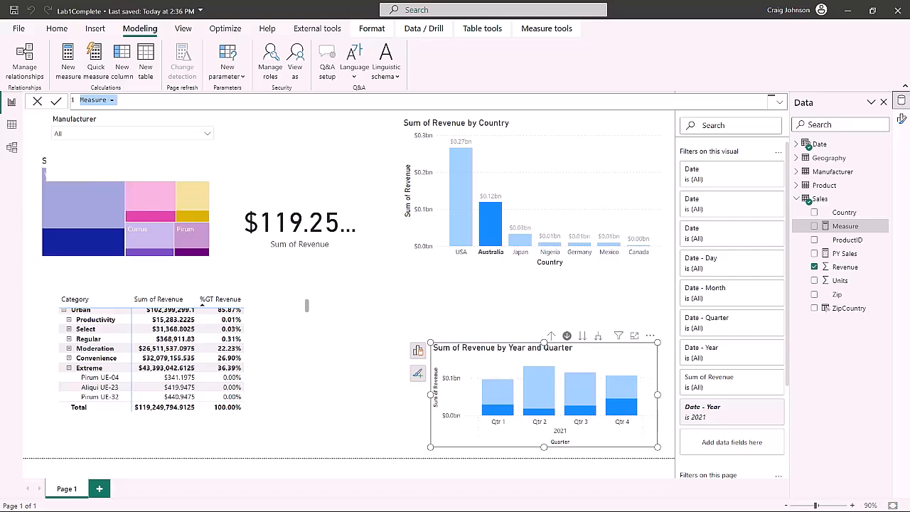
type("% Growth")
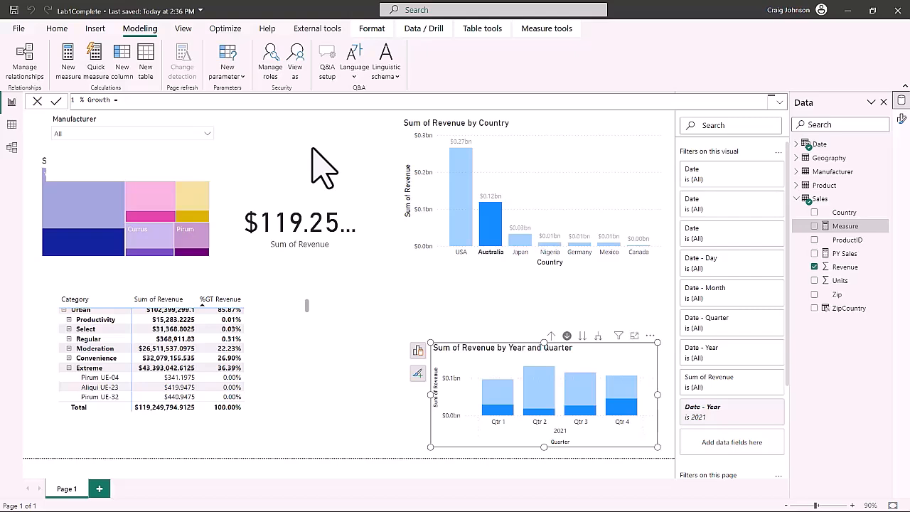
Begin the % Growth formula with DIVIDE(SUM(Sales[Revenue]) as the start of the numerator.
type("DIVIDE(")
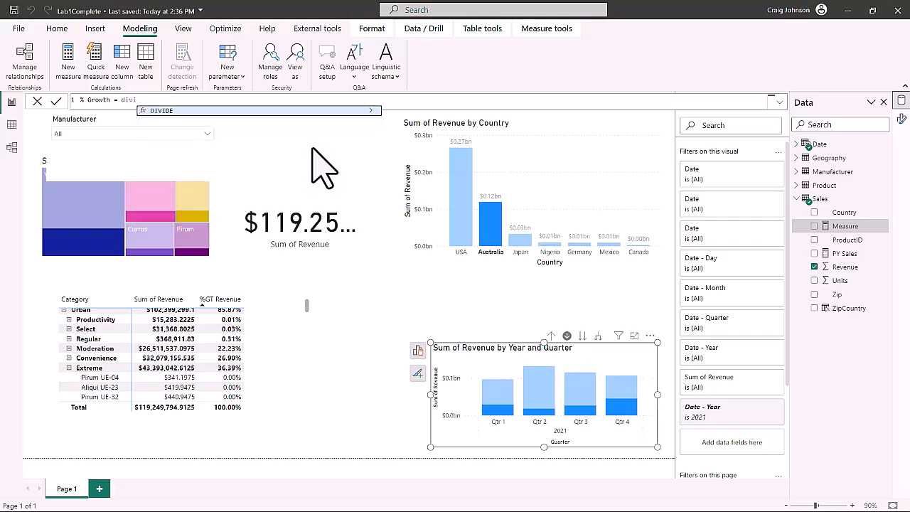
type("SUM(")
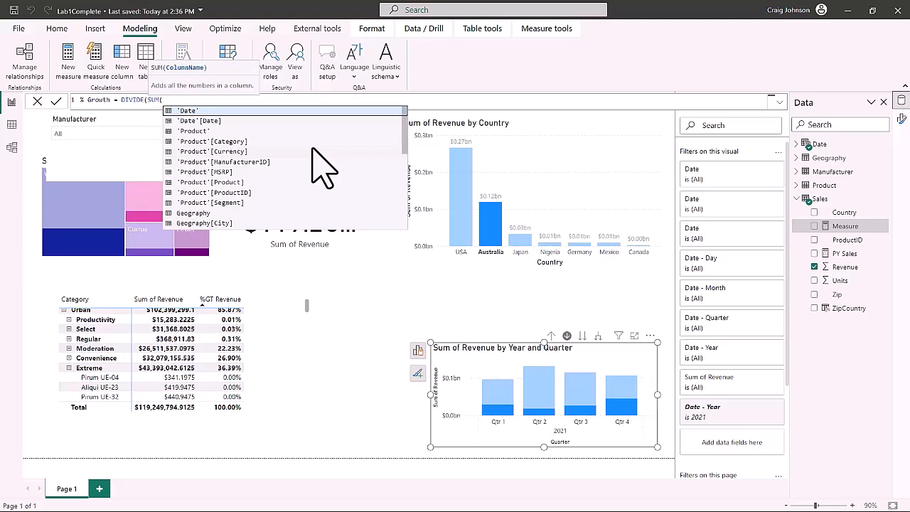
type("sale")
key("Down")
key("Down")
key("Down")
key("Down")
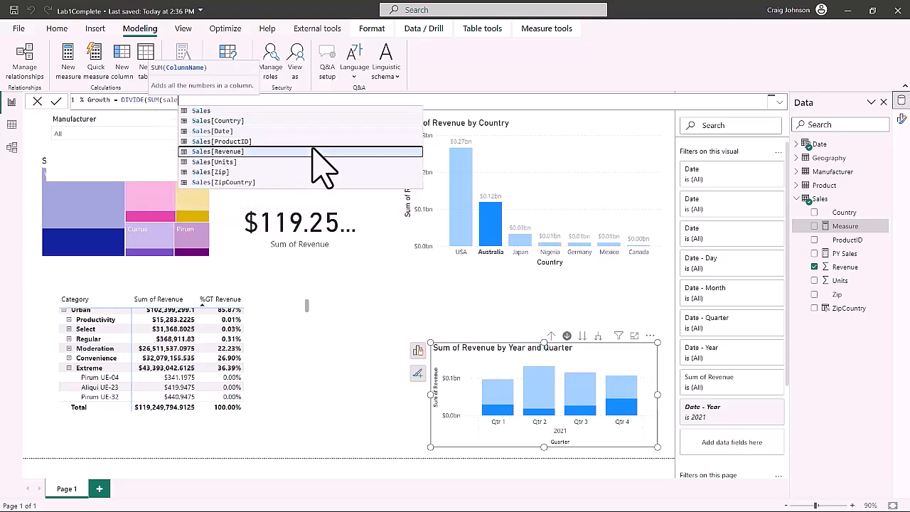
left_click(313, 150)
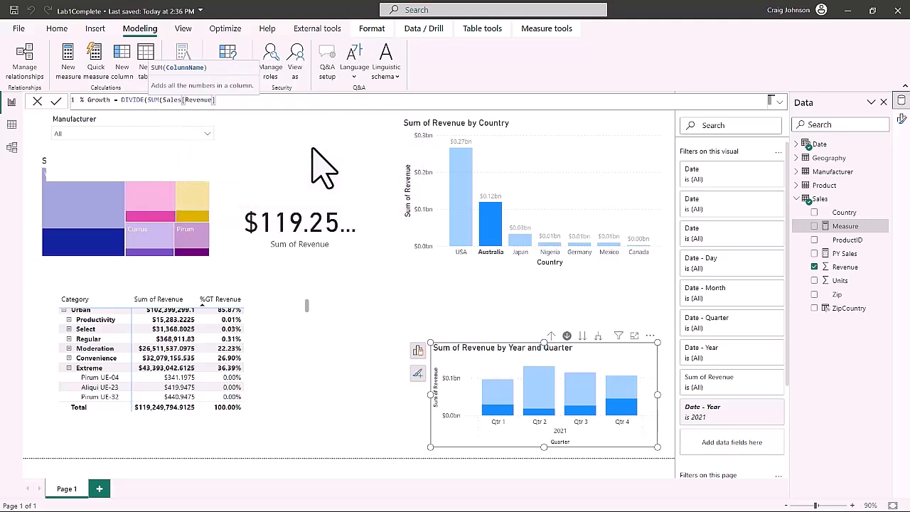
type(")")
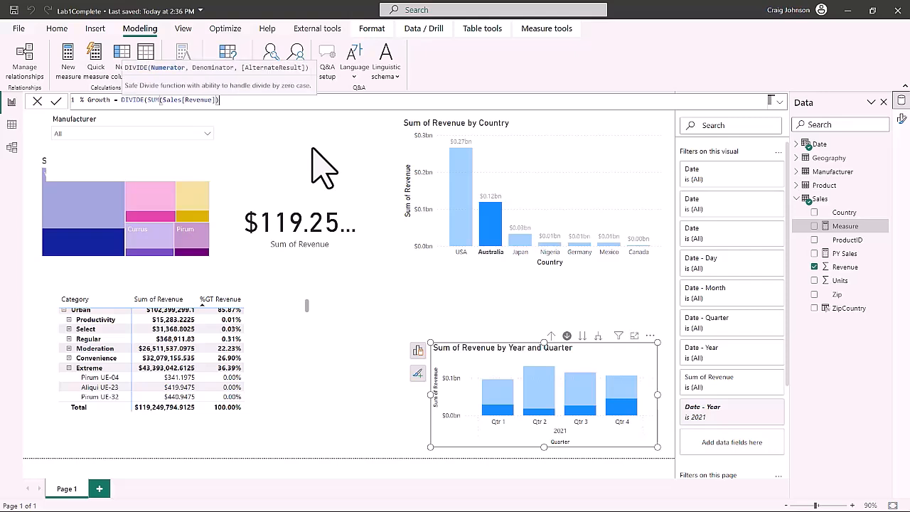
Complete the % Growth formula by subtracting [PY Sales] in the numerator, dividing by [PY Sales], and commit the measure.
type(",[PY Sales]")
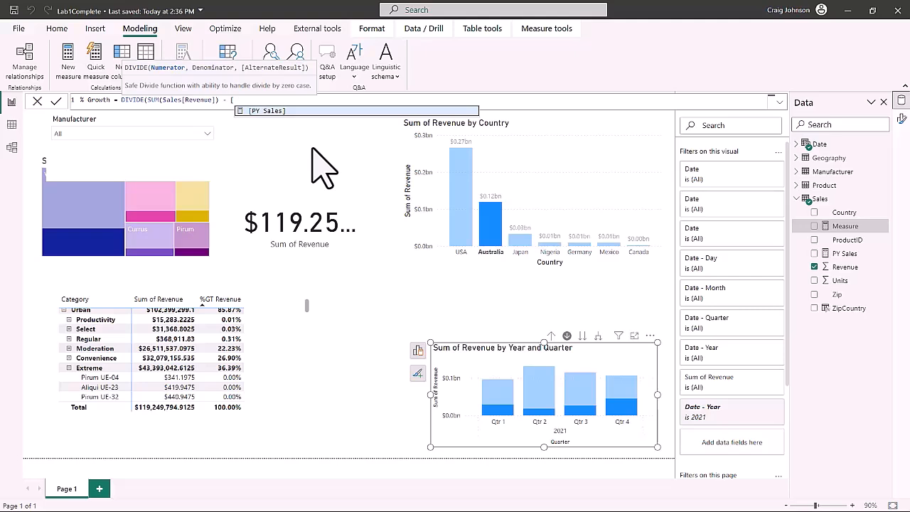
key("Tab")
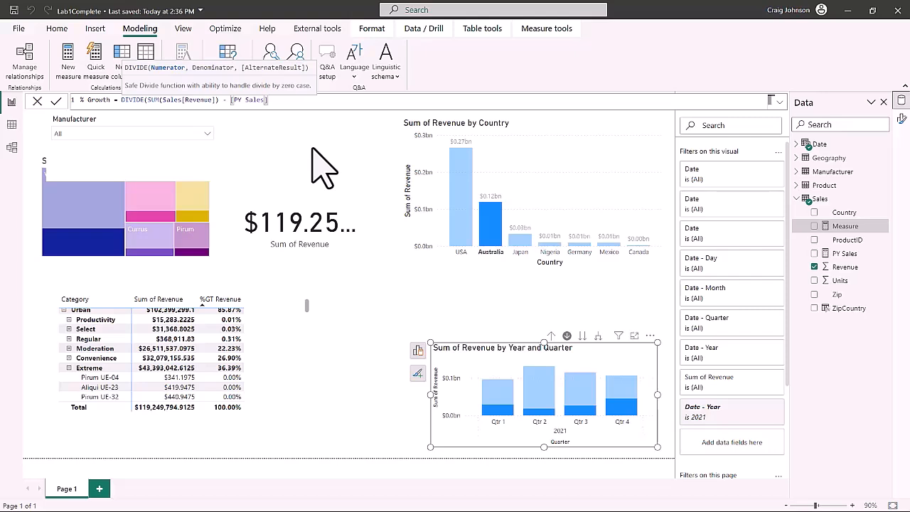
type(")")
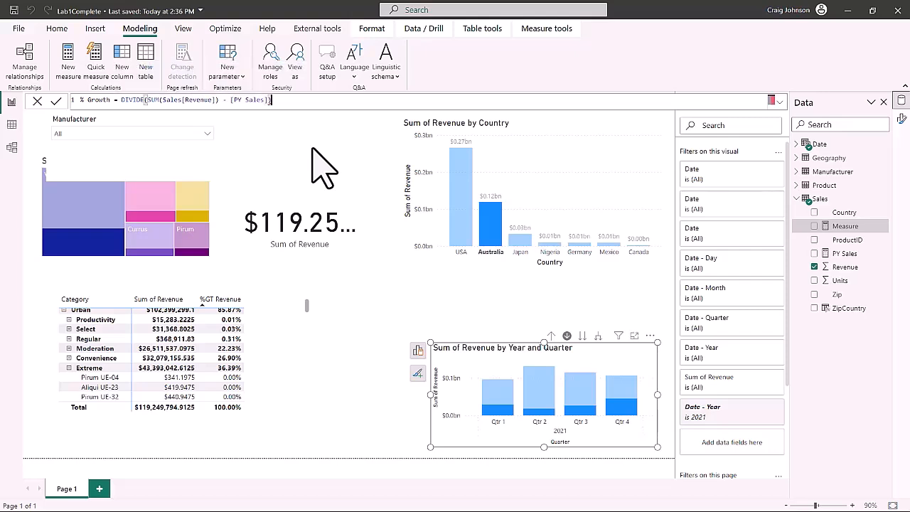
key("Left")
type(",[PY Sales]")
left_click(326, 108)
key("Return")
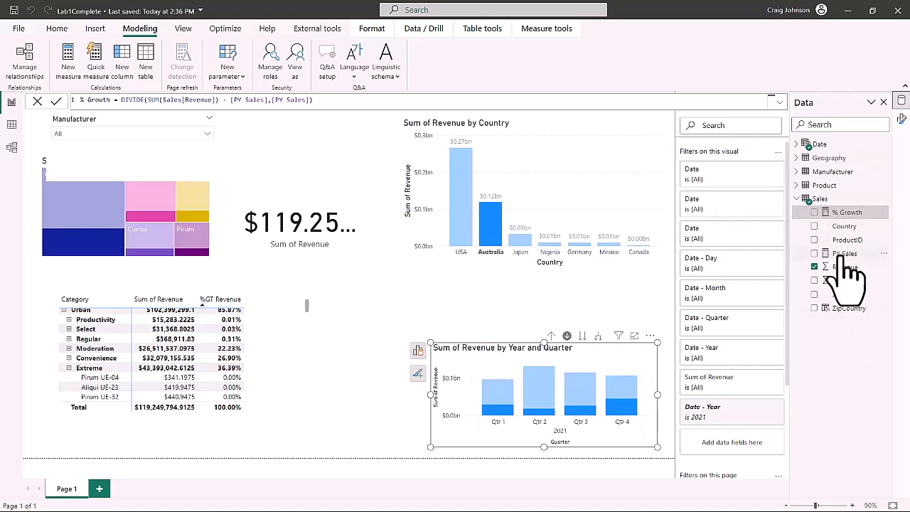
Add the PY Sales measure from the Sales table to the values of the product hierarchy matrix.
left_click(273, 338)
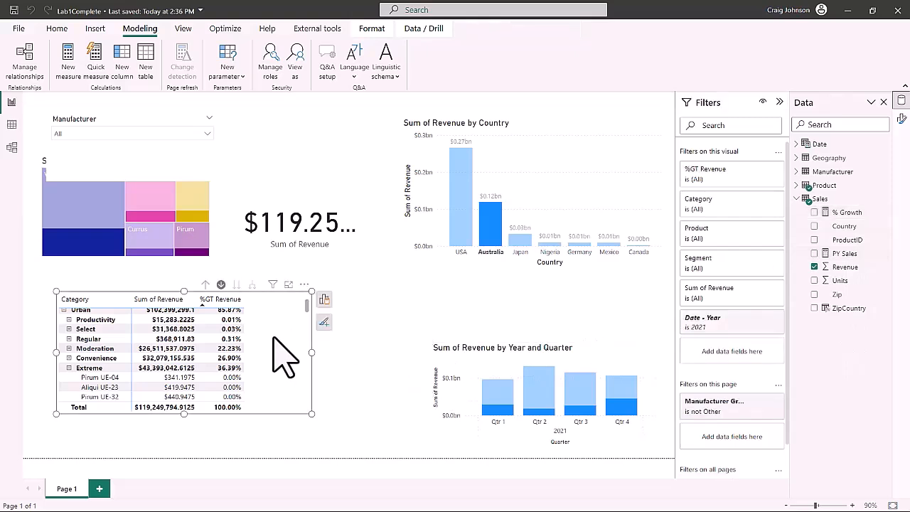
left_click(324, 299)
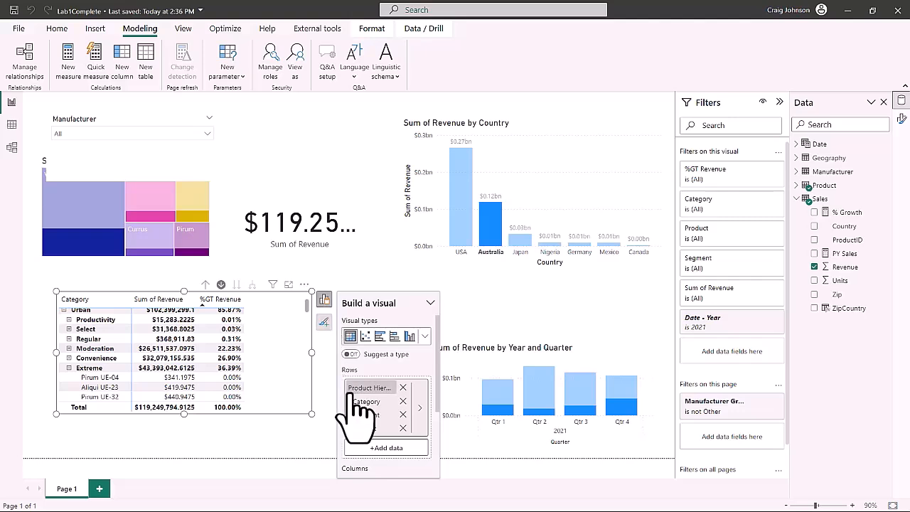
scroll(380, 463, "down", 3)
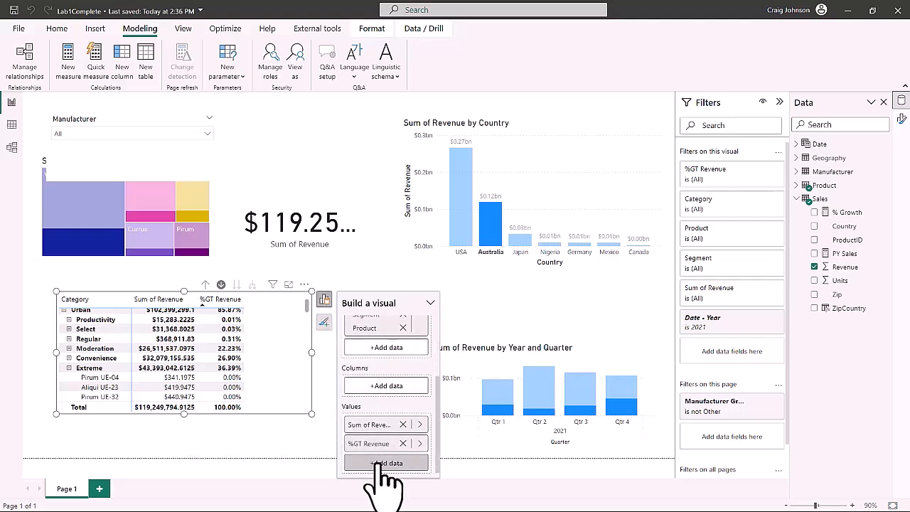
left_click(376, 462)
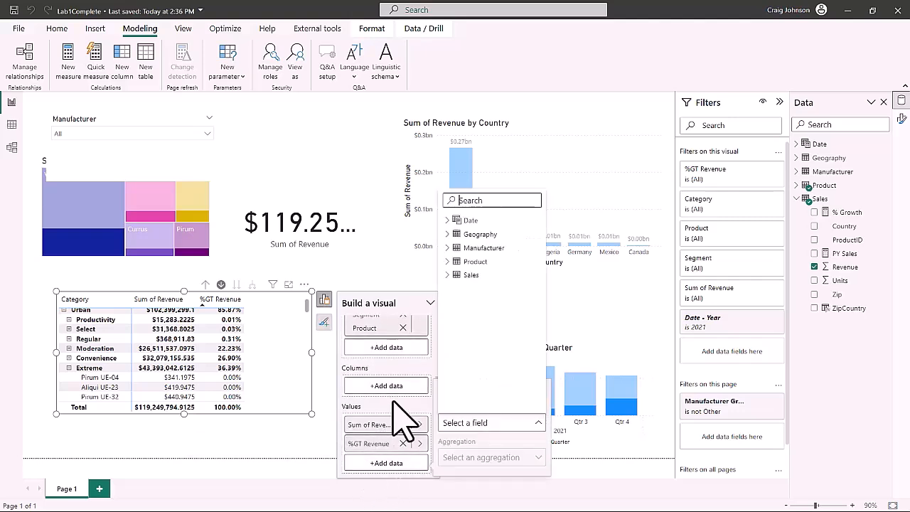
left_click(448, 275)
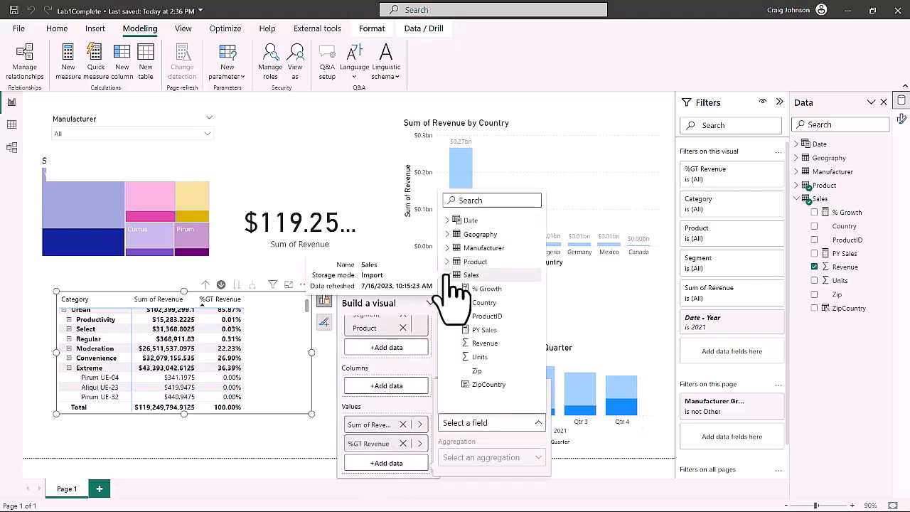
left_click(482, 330)
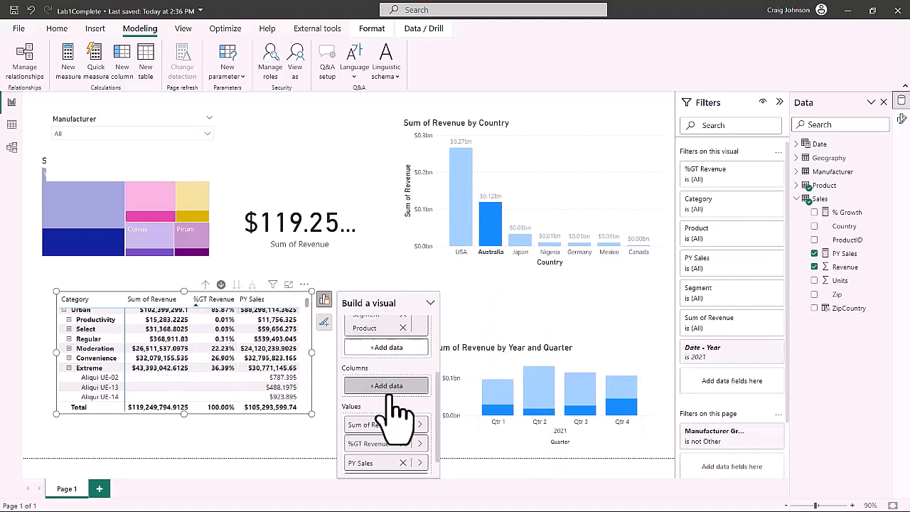
Add the % Growth measure to the matrix values and widen the matrix to fit all its columns.
scroll(384, 472, "down", 1)
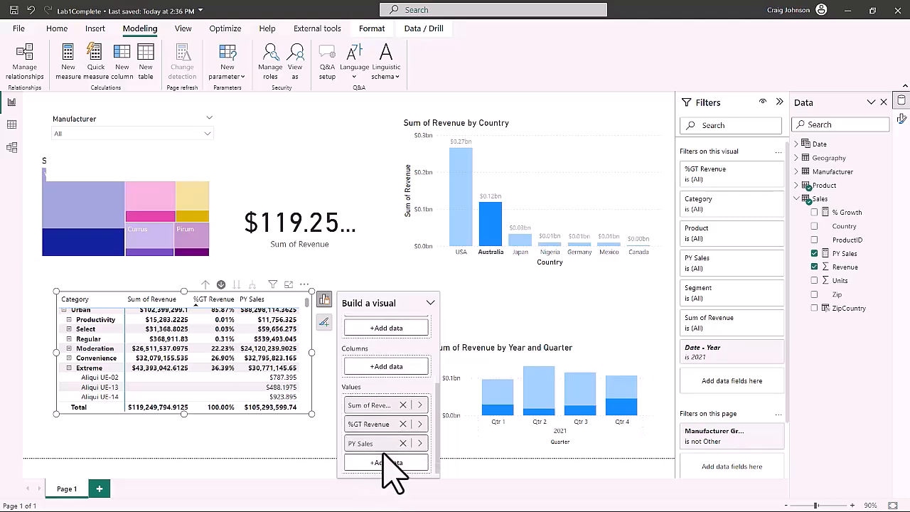
left_click(384, 466)
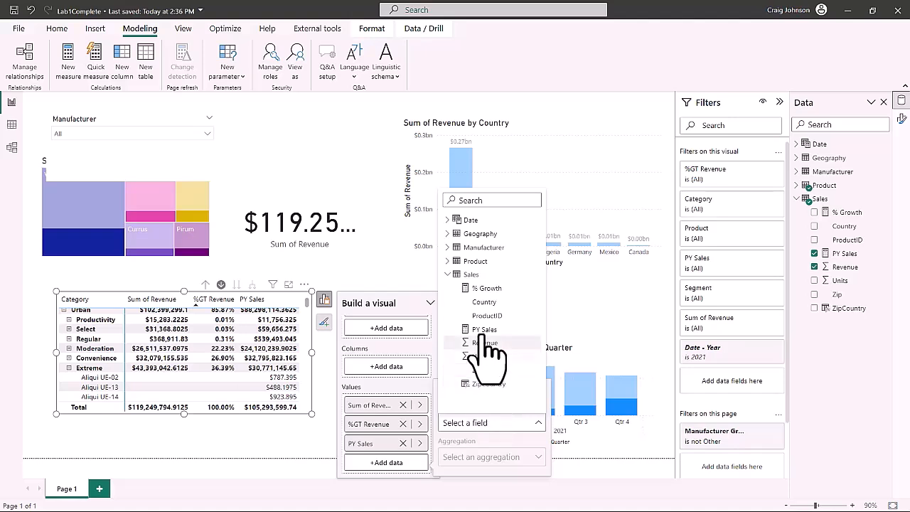
left_click(482, 290)
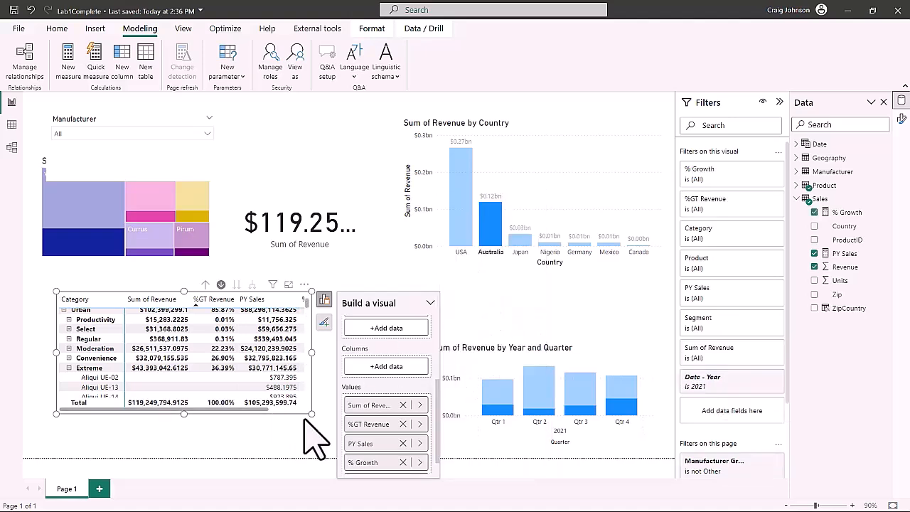
left_click_drag(311, 414, 409, 427)
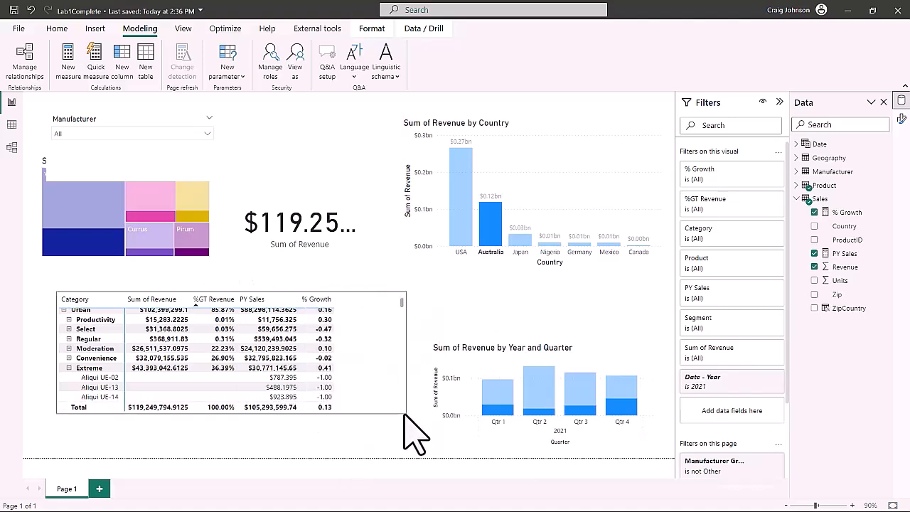
Format the % Growth measure as a percentage and drill the matrix up to the Category level.
left_click(853, 213)
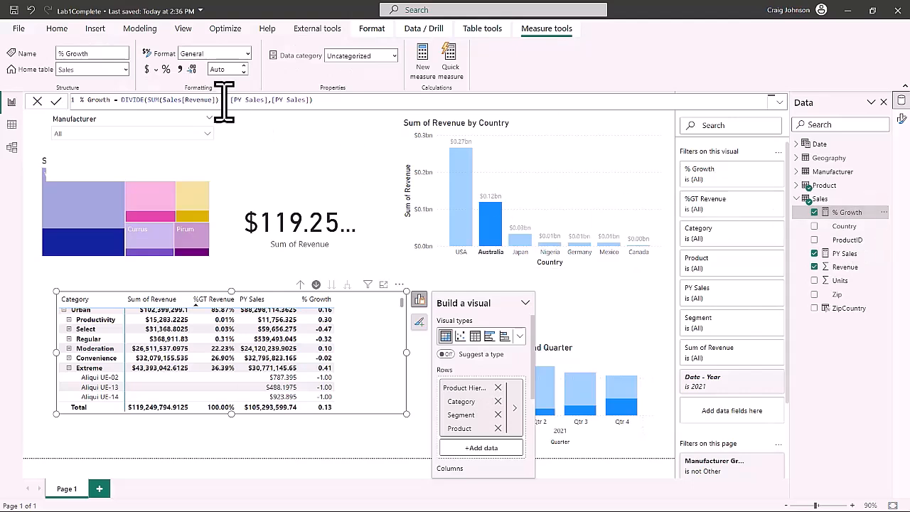
left_click(165, 70)
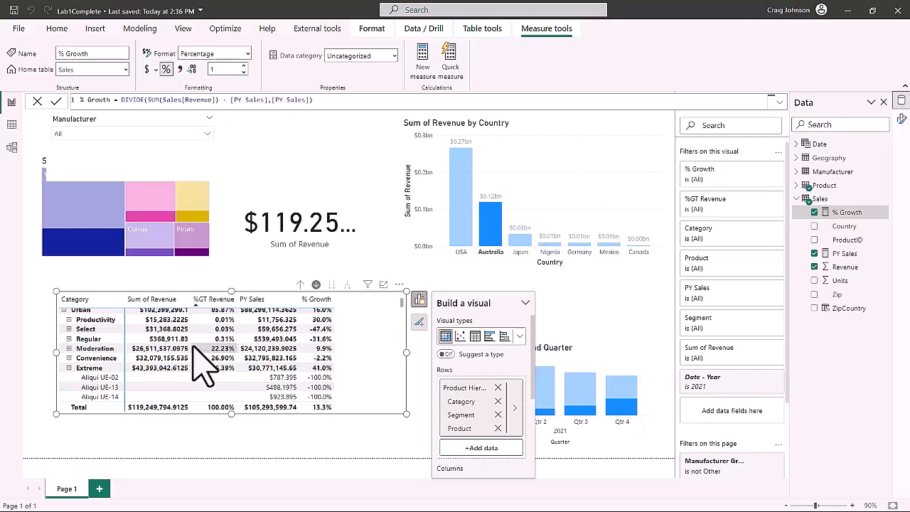
left_click(300, 285)
left_click(300, 284)
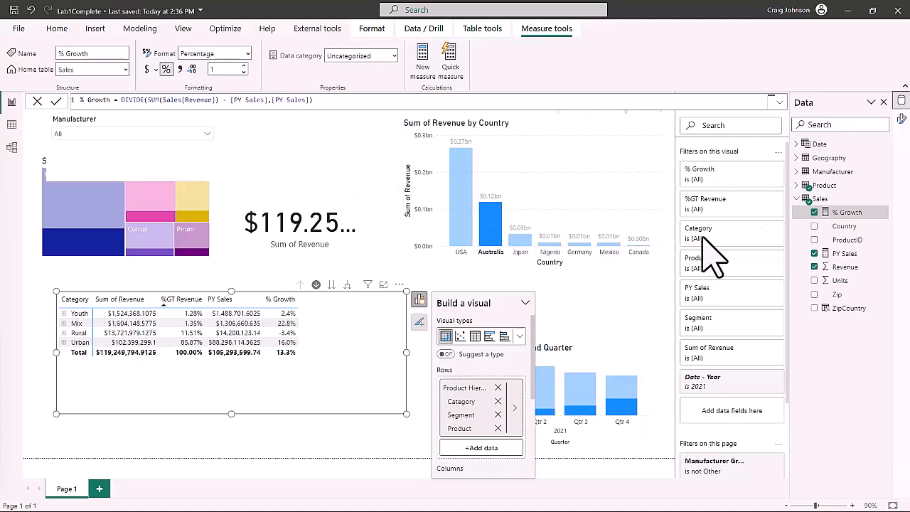
Select the PY Sales measure and the Revenue column in the Sales table to check their formatting properties.
left_click(853, 254)
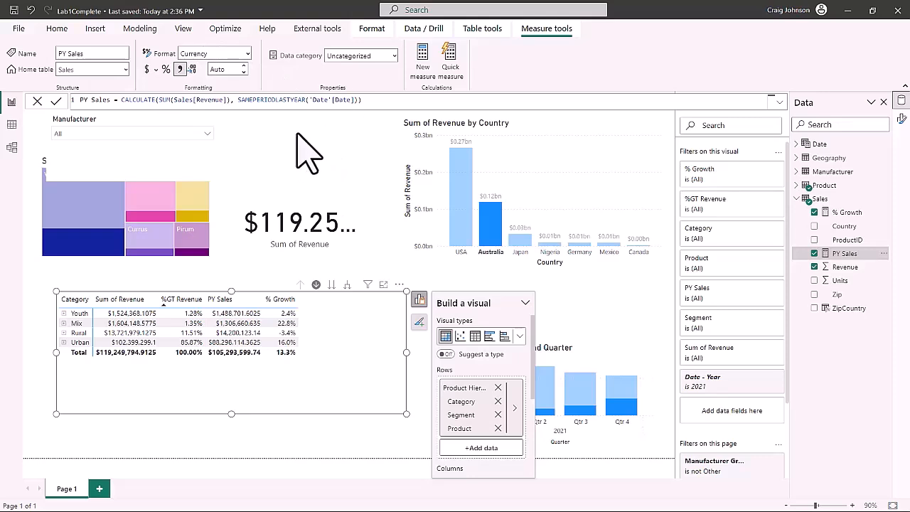
left_click(850, 269)
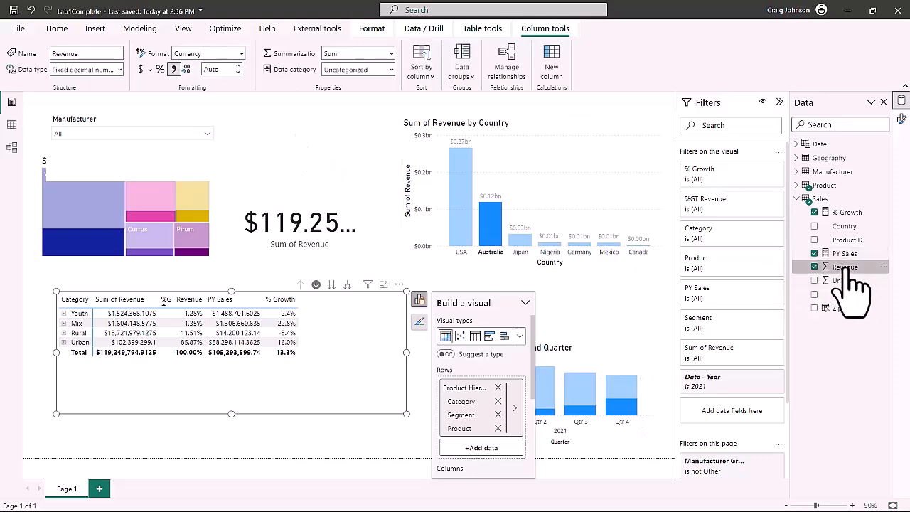